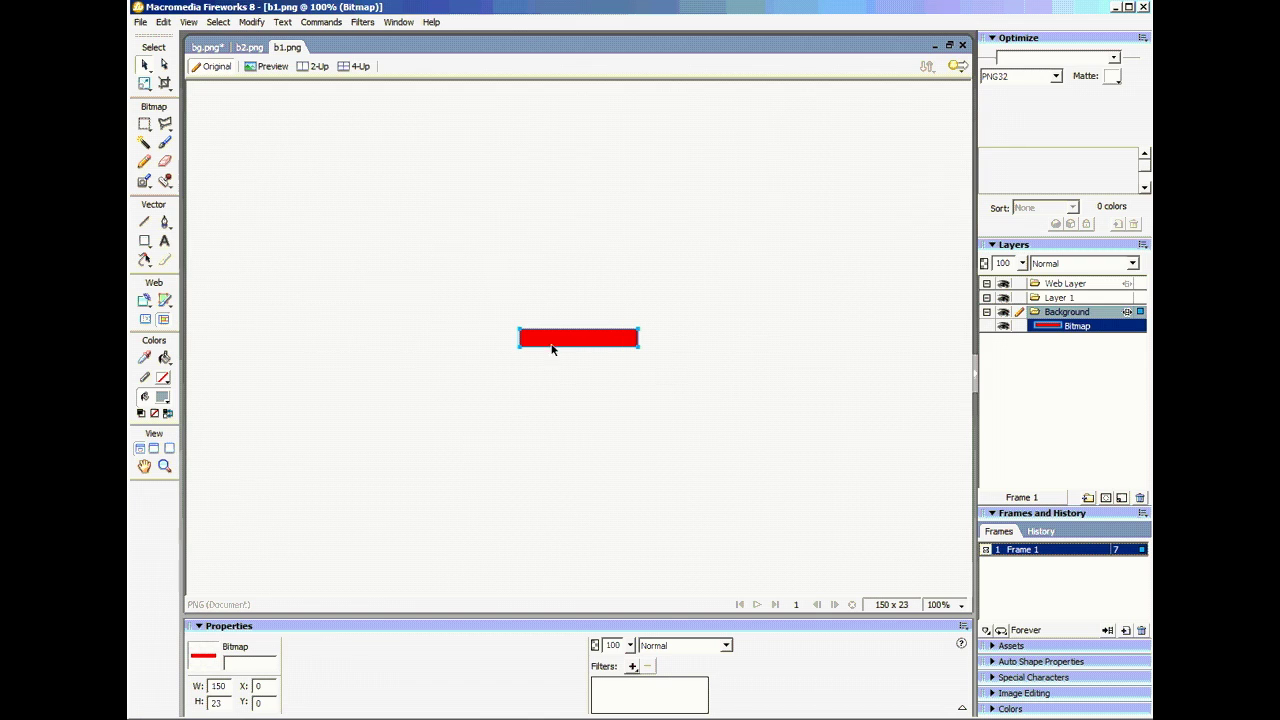
Review the b2.png and bg.png template images and compare the bg.png layout with the 1577510.jpg picture.
click(252, 48)
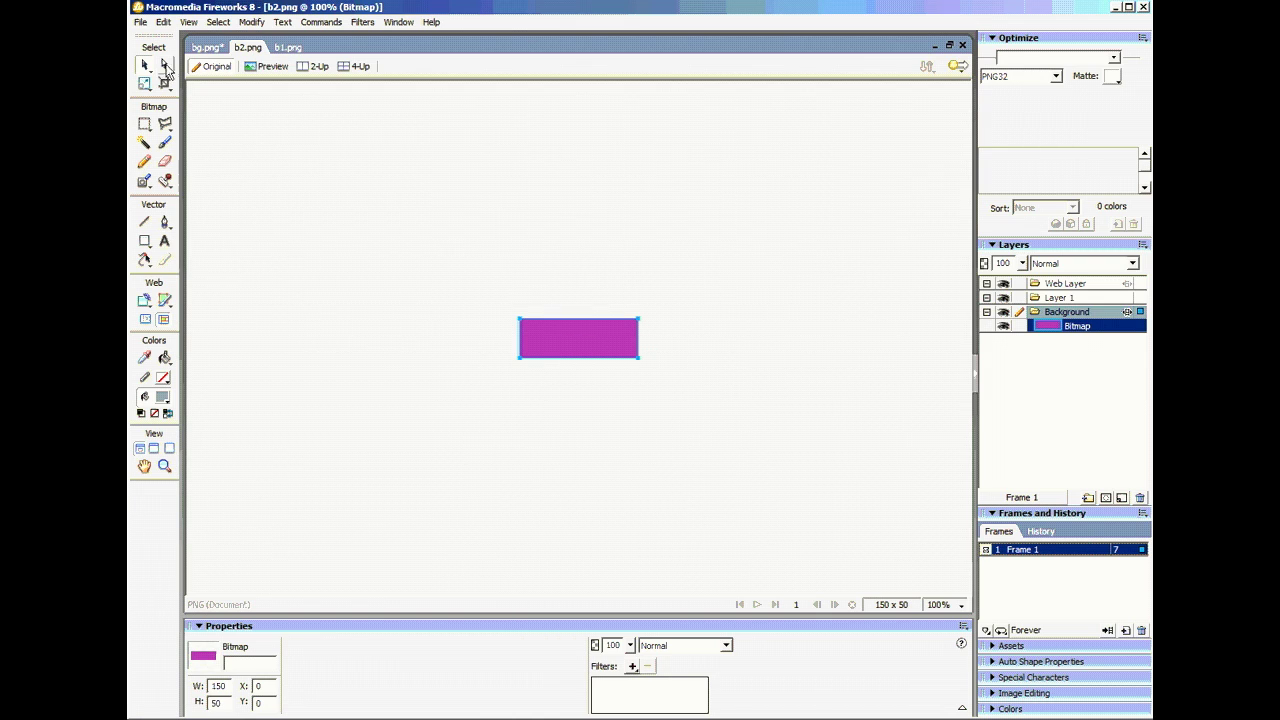
click(207, 48)
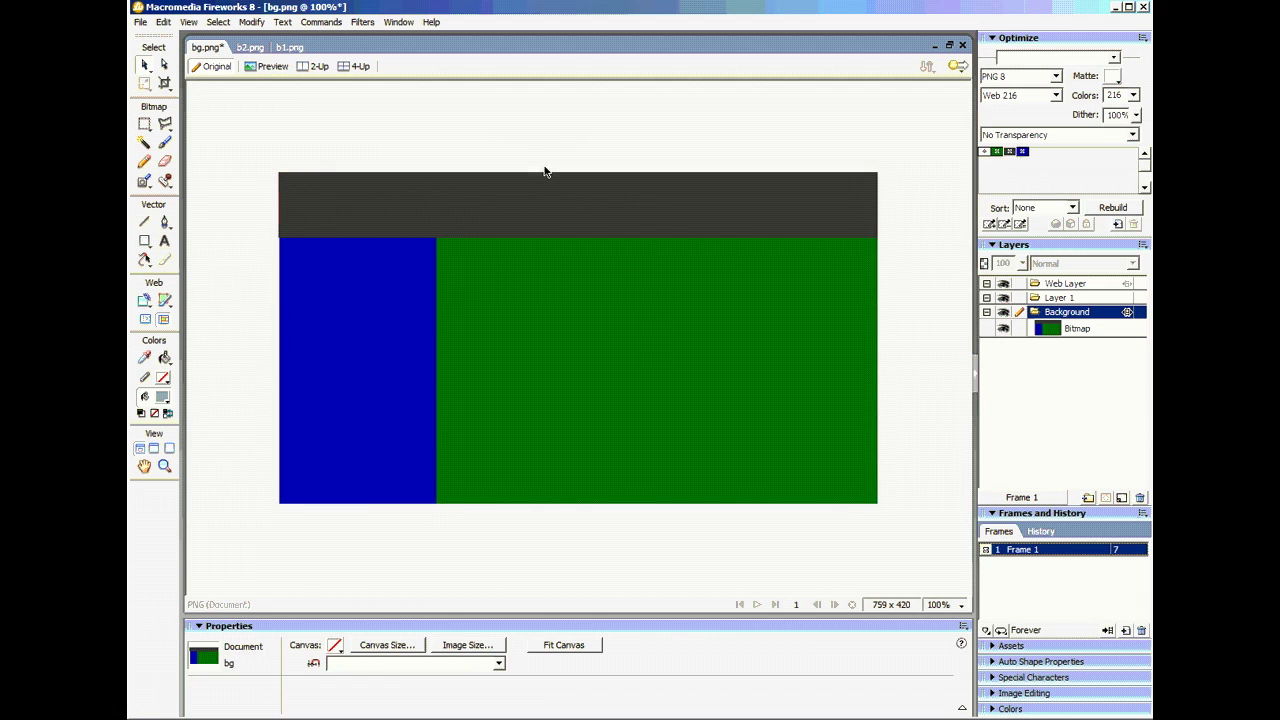
click(543, 249)
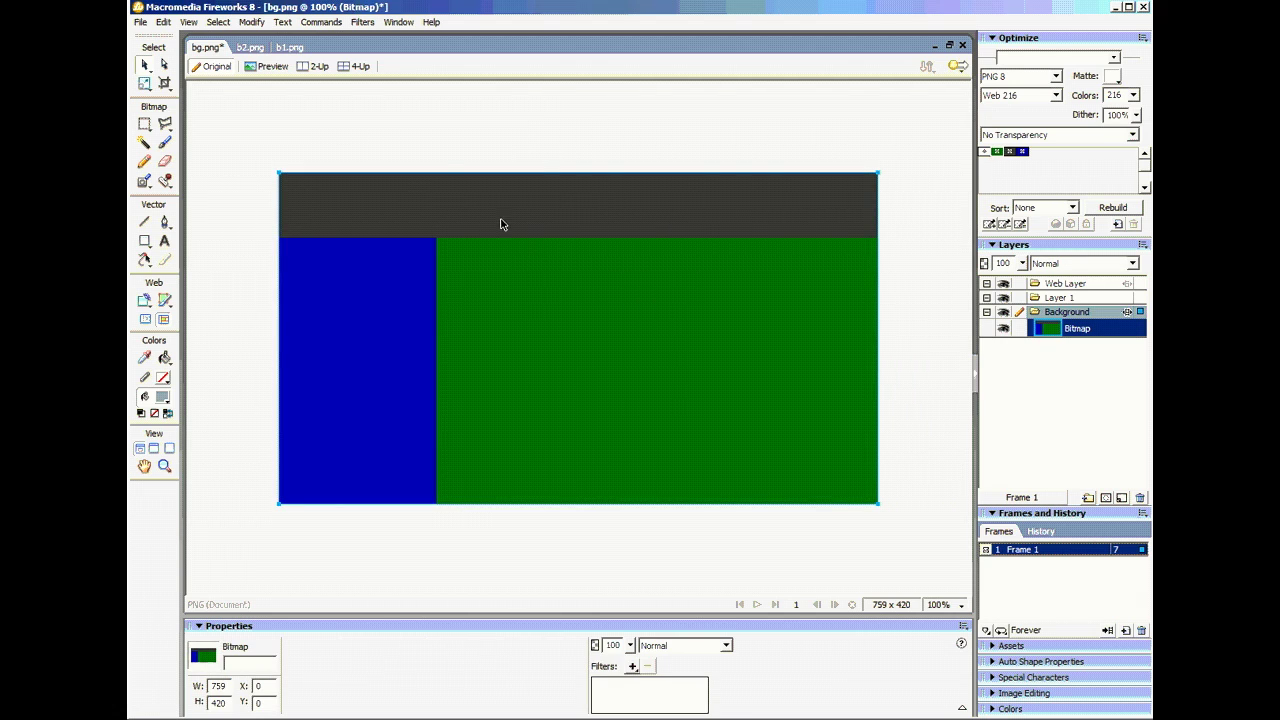
click(251, 22)
mouse_move(294, 200)
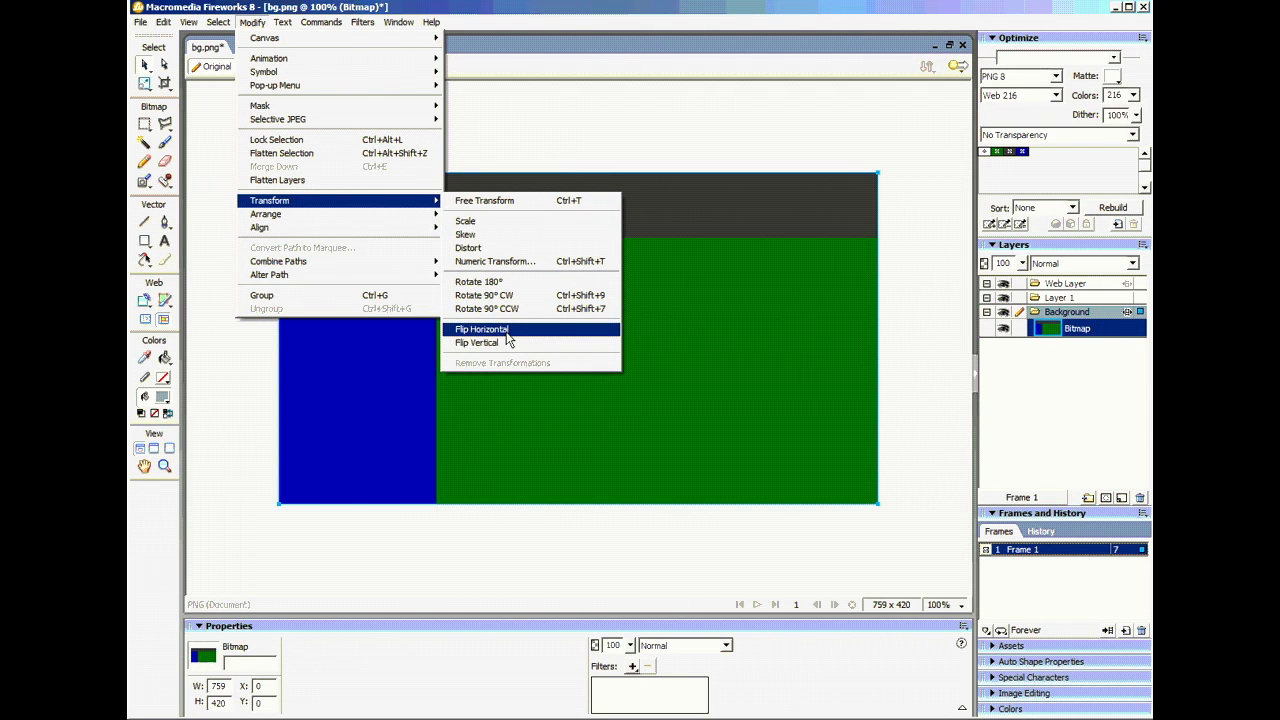
click(582, 121)
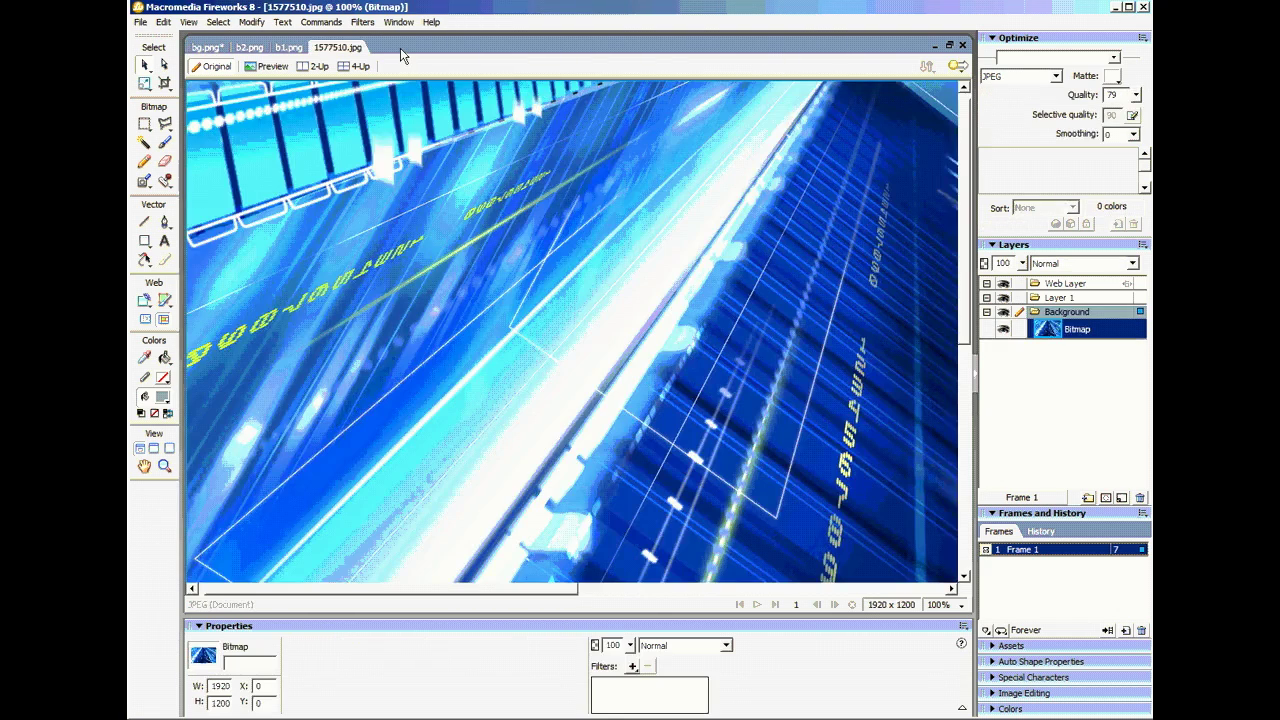
drag(538, 600, 449, 590)
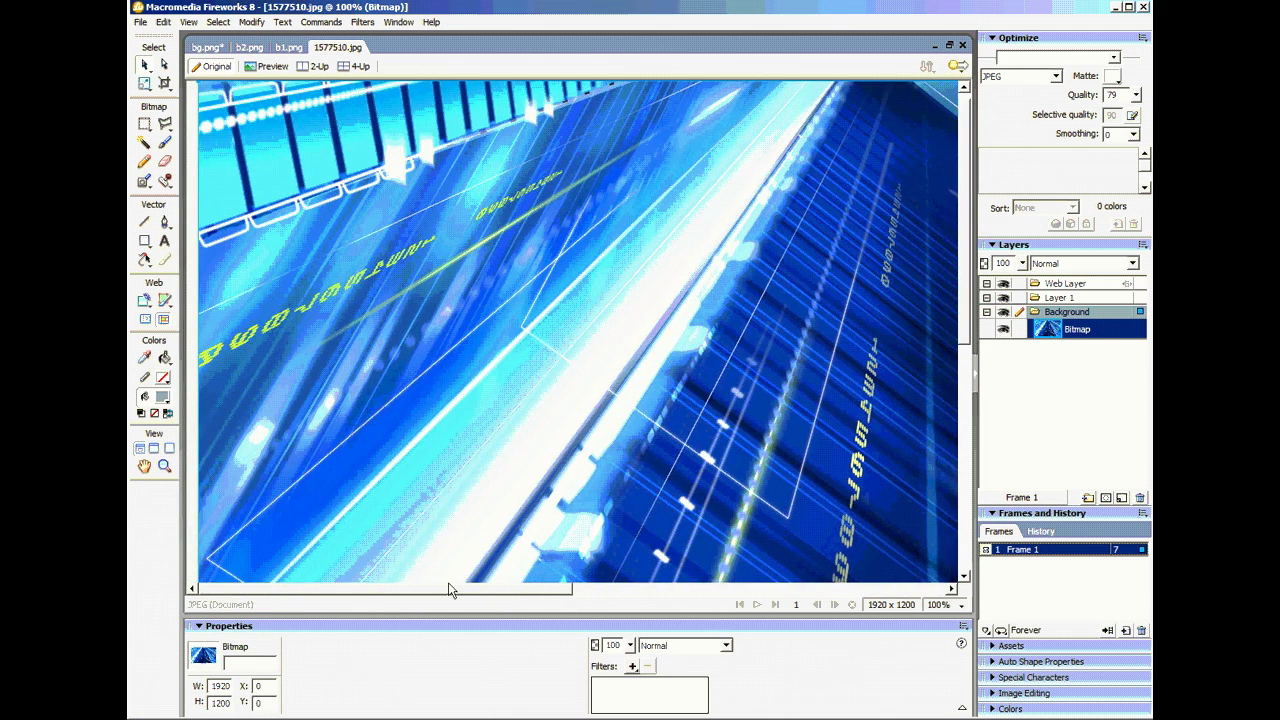
click(208, 50)
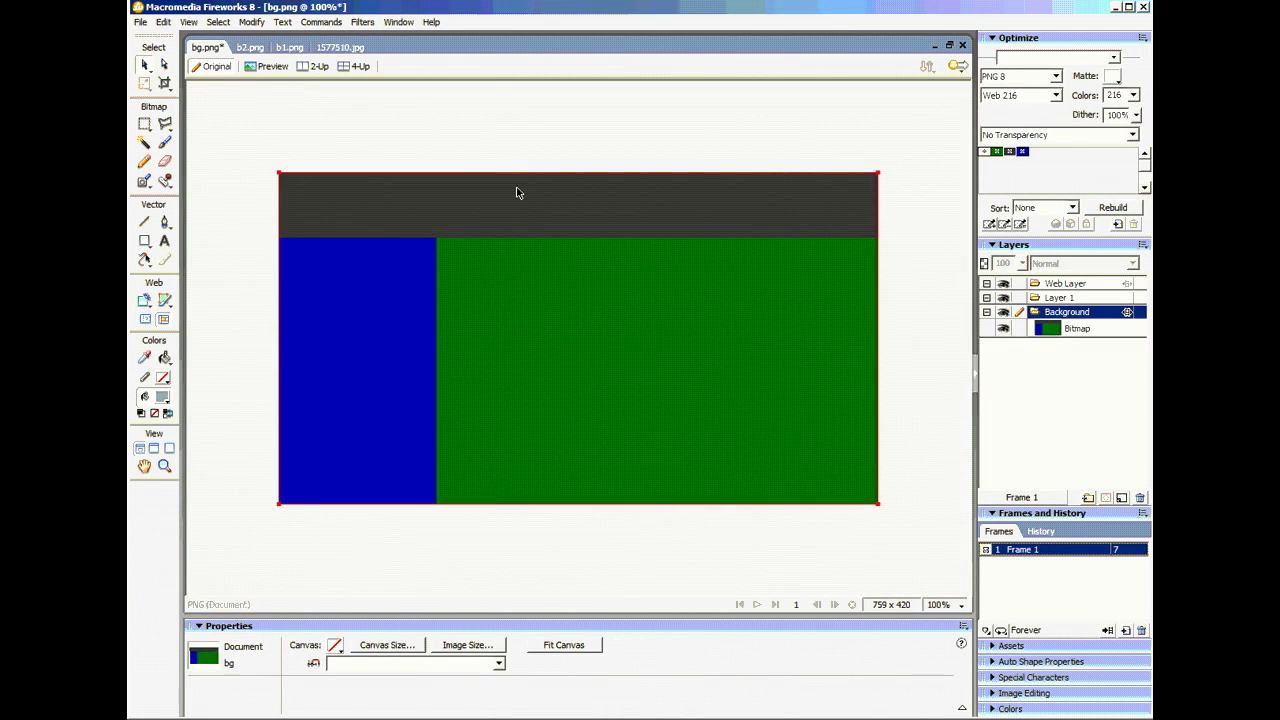
click(571, 248)
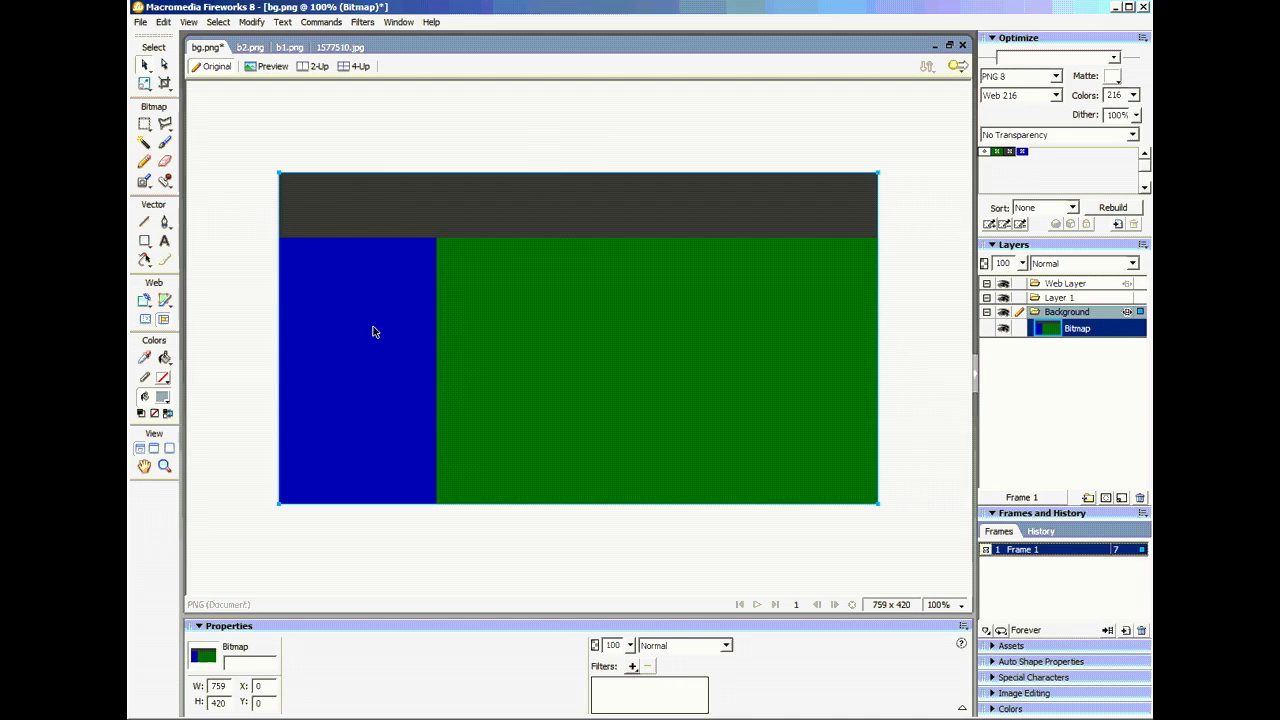
click(340, 48)
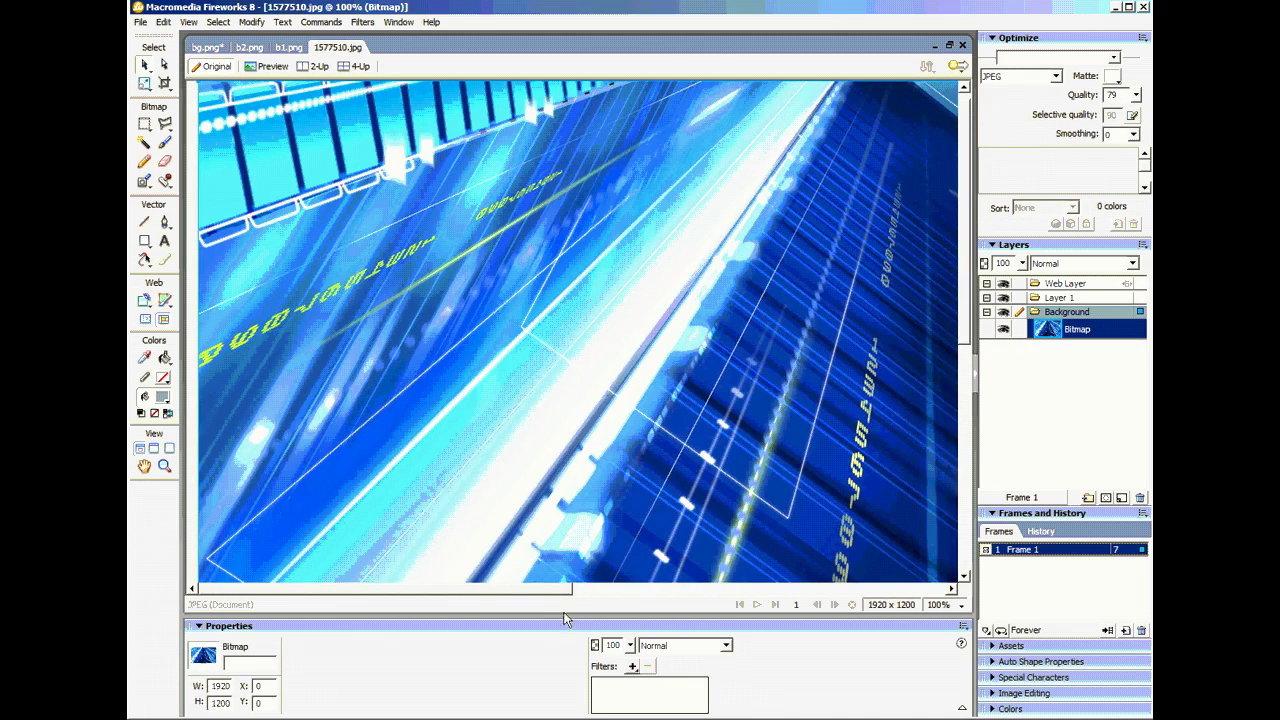
drag(543, 598, 508, 603)
click(209, 49)
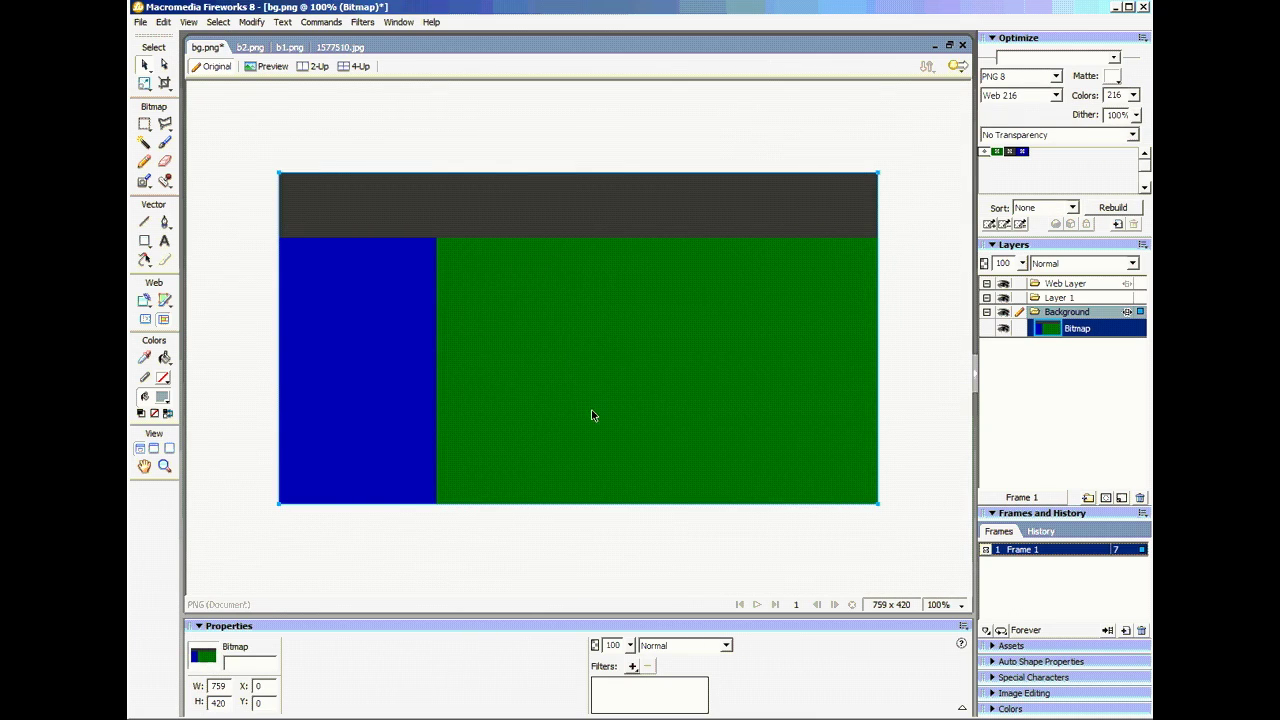
Add the text "Wolf Technologies" in the dark grey header of bg.png.
click(165, 242)
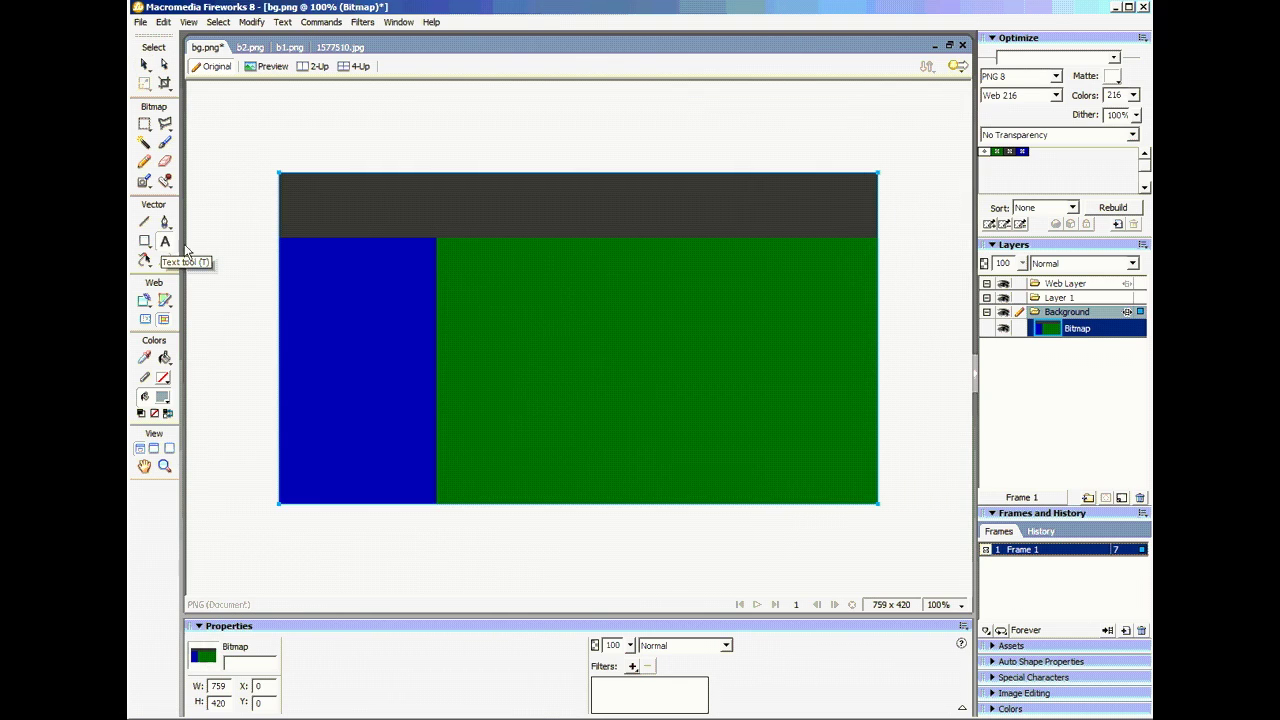
click(480, 214)
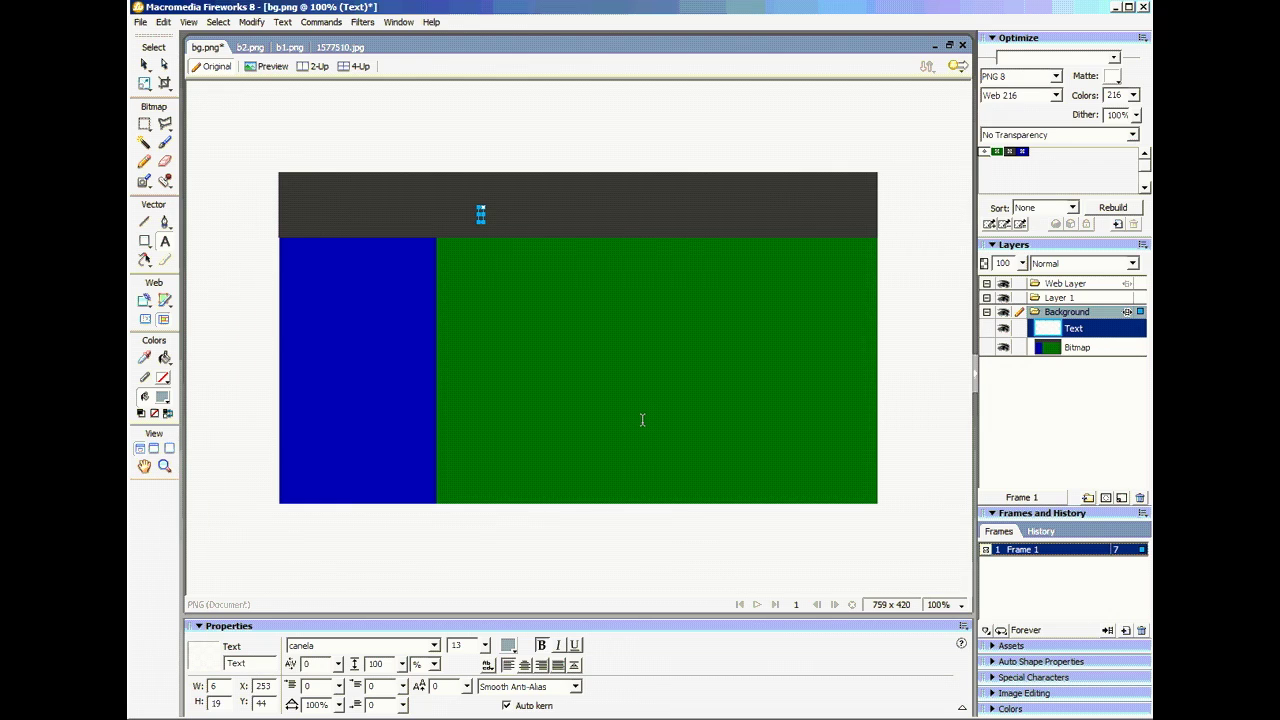
text(Wolf Technolog)
key(BackSpace)
text(ogies)
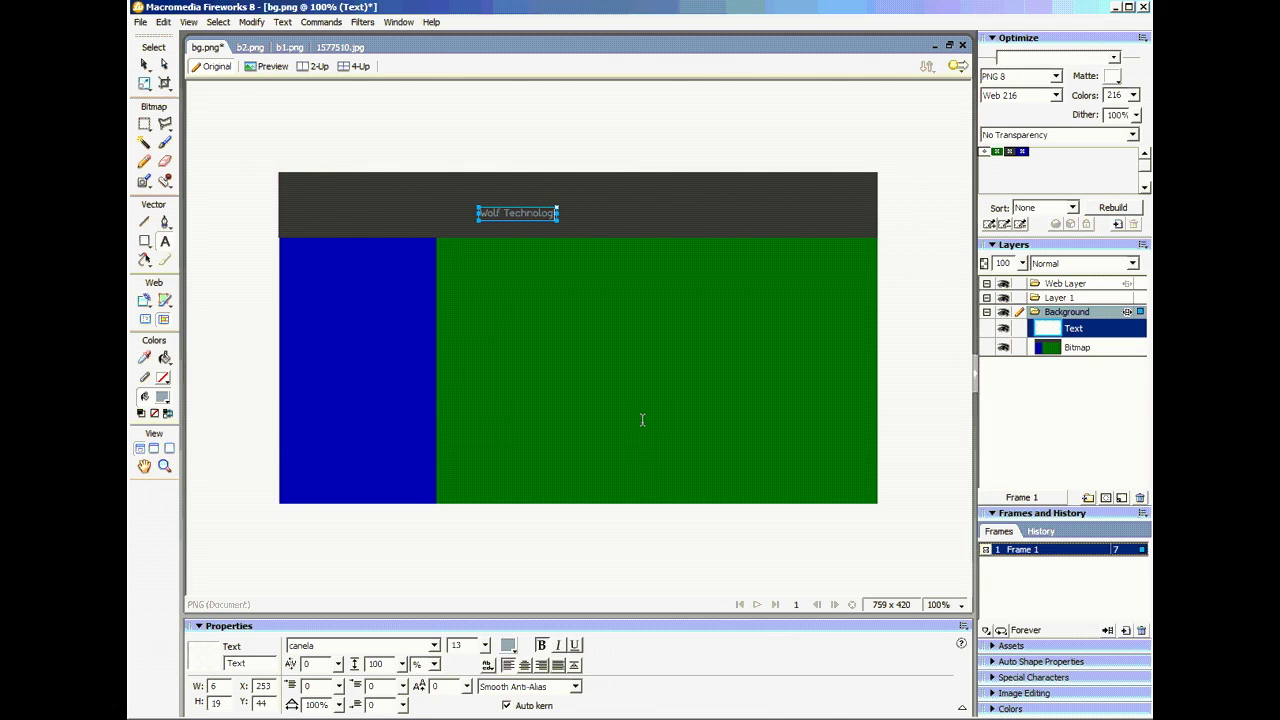
click(144, 64)
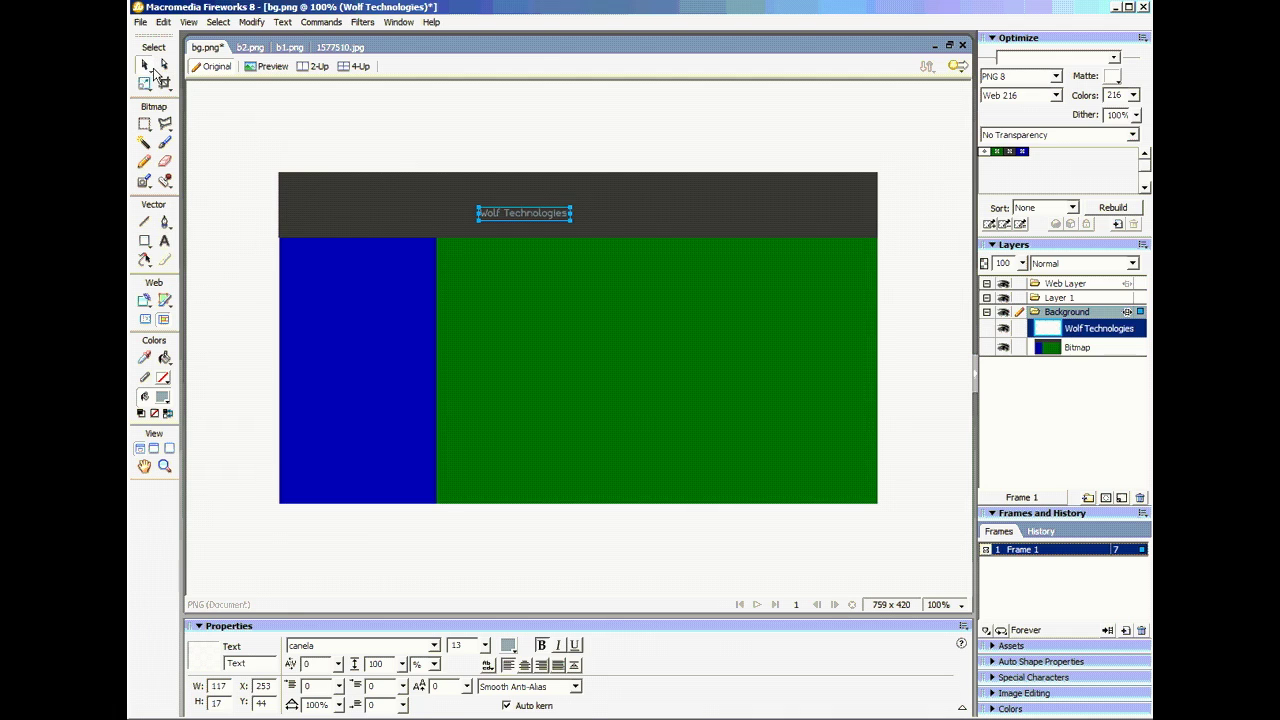
Set the "Wolf Technologies" text size to 42 and place it low in the green area at about X 376, Y 289.
click(629, 144)
drag(536, 216, 549, 300)
click(488, 644)
drag(491, 632, 490, 610)
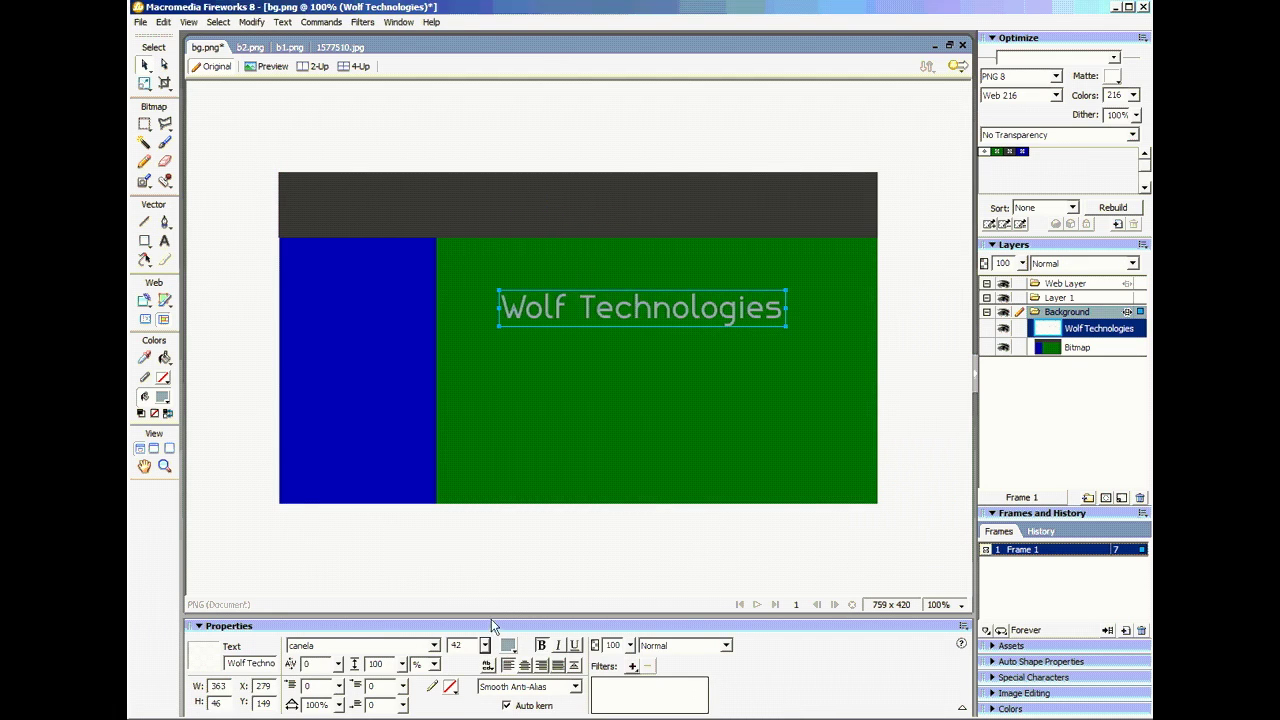
drag(654, 306, 585, 211)
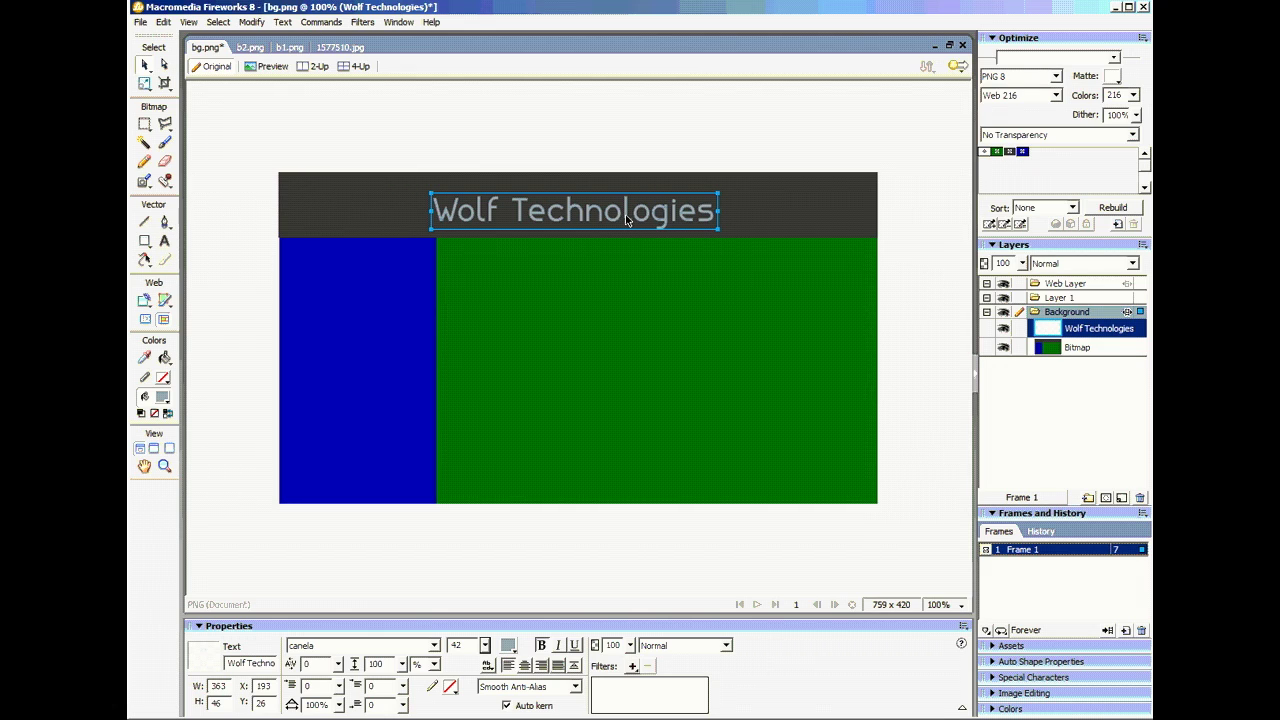
drag(625, 214, 789, 452)
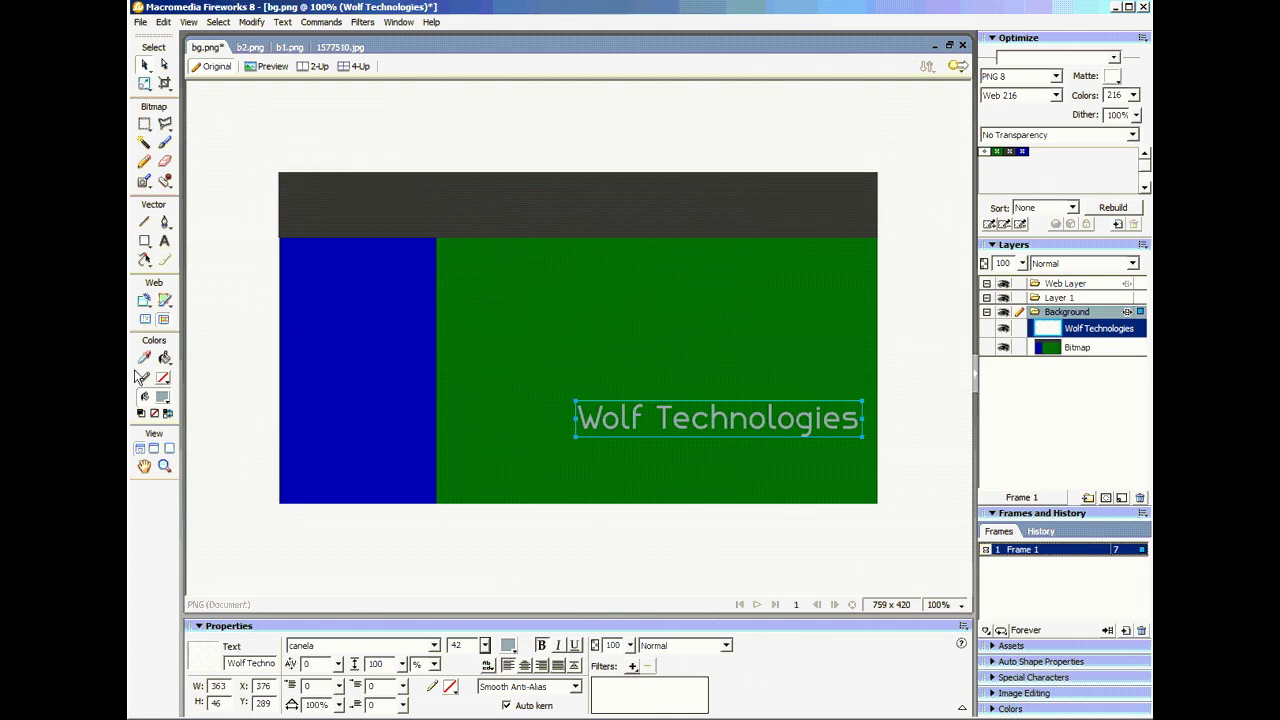
Add the text "WOLF" in the dark grey header and colour it white.
click(164, 243)
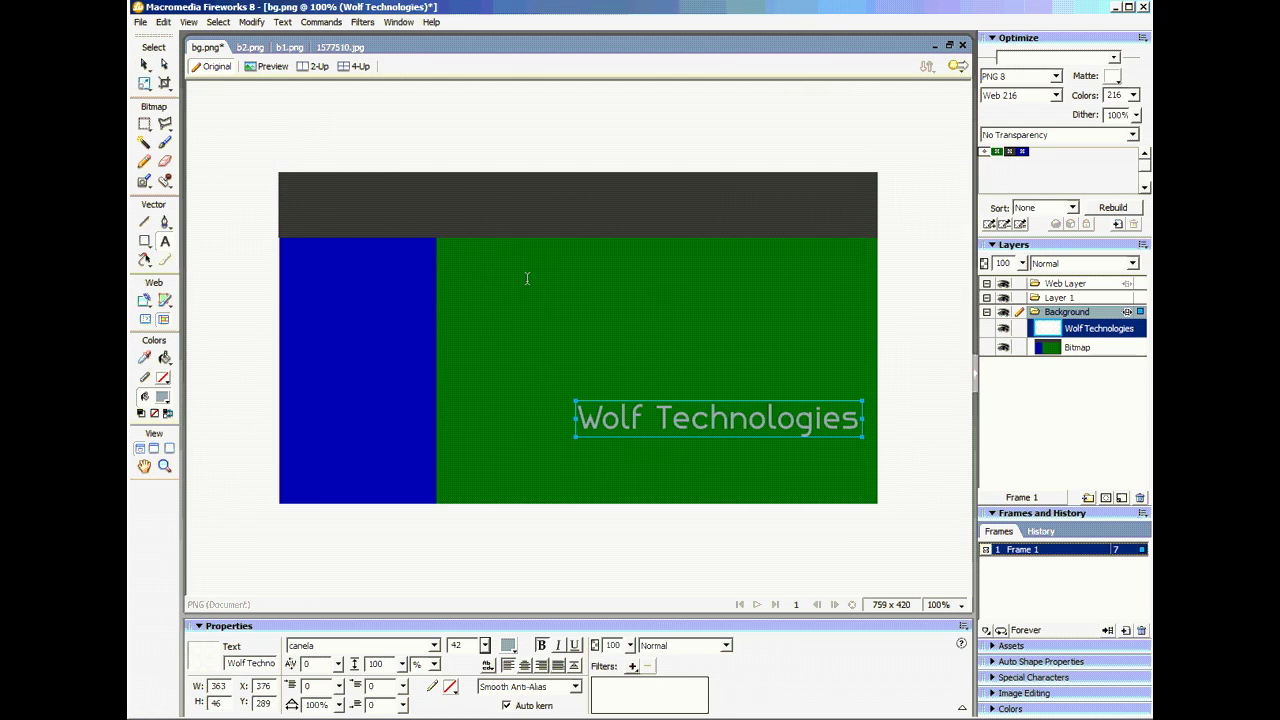
click(409, 192)
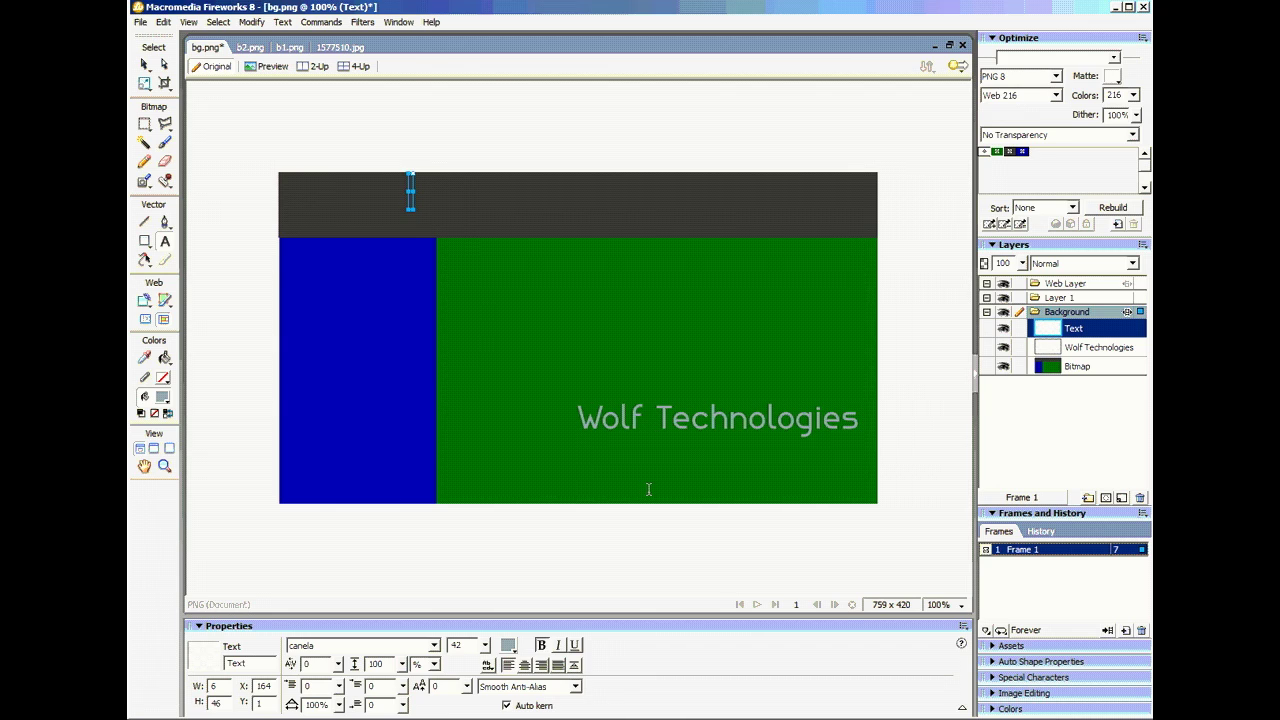
text(WOLF)
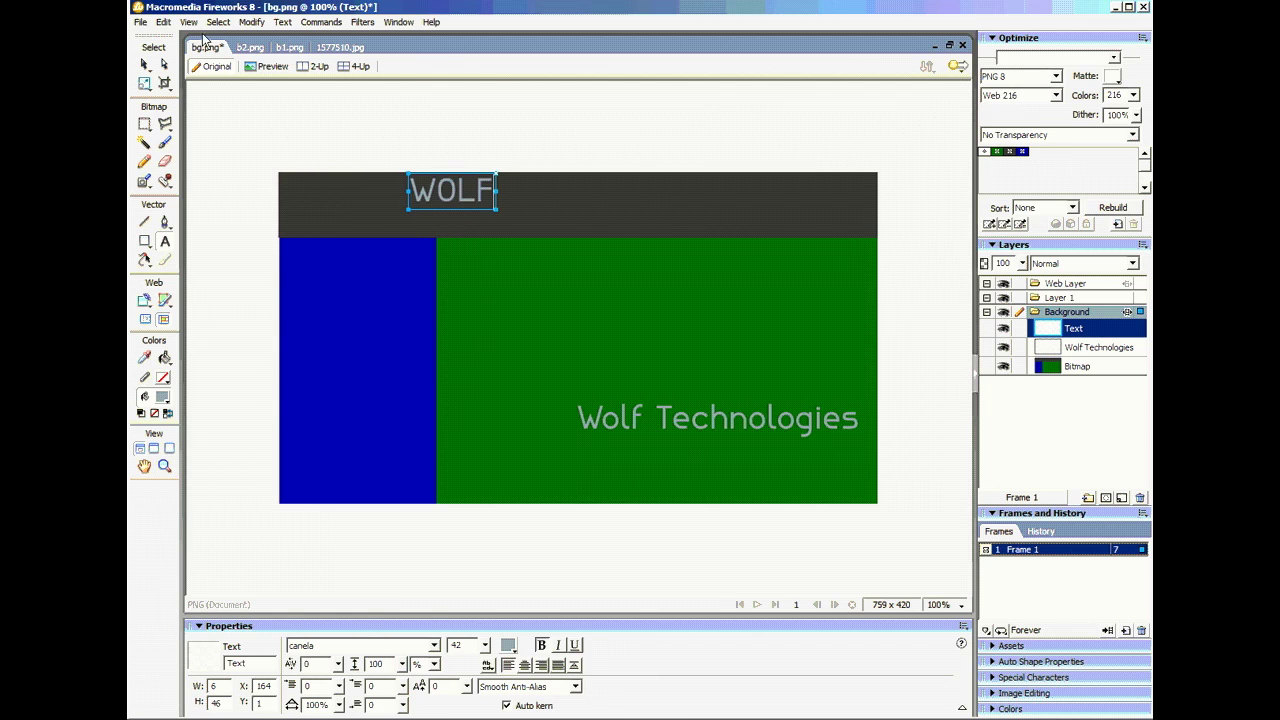
click(144, 63)
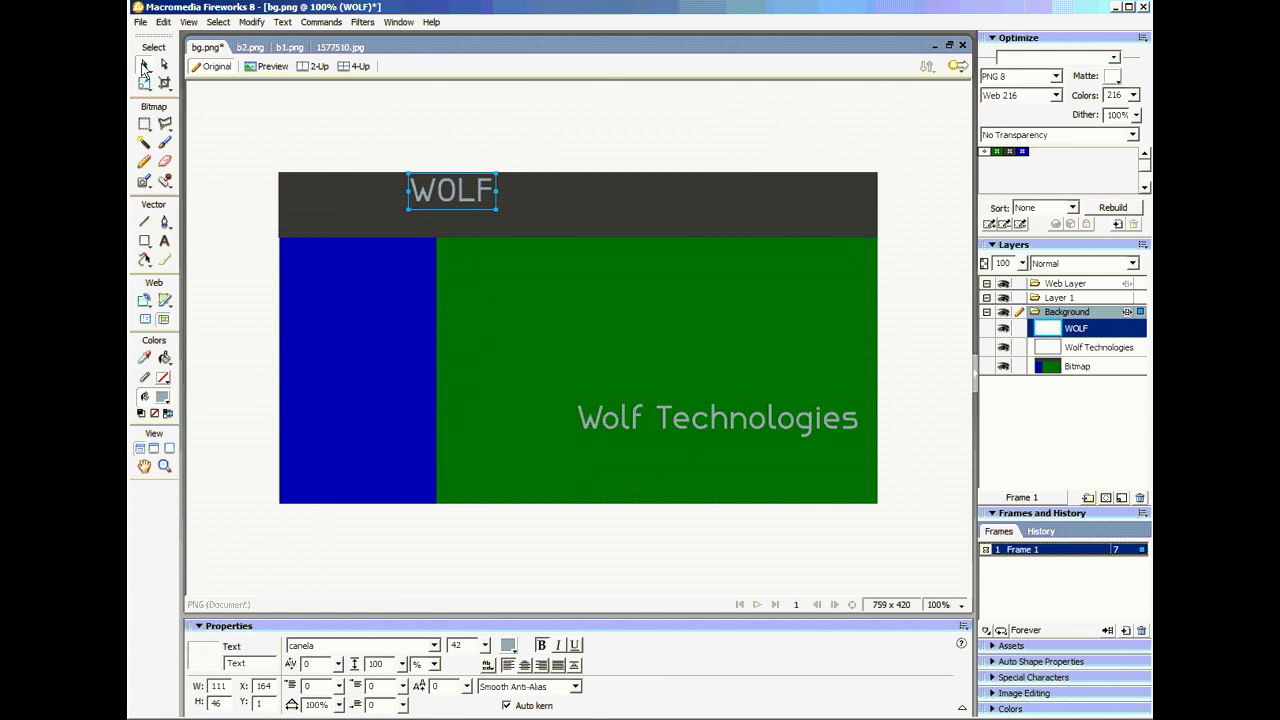
click(508, 645)
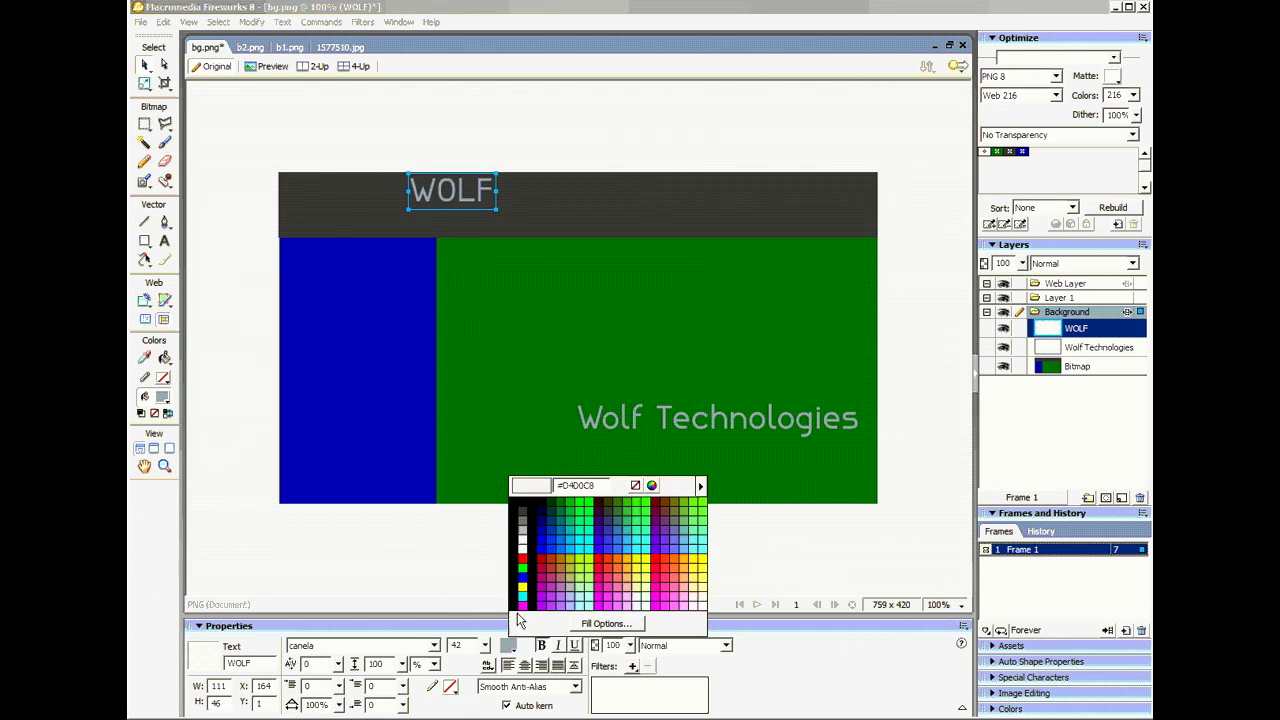
click(522, 548)
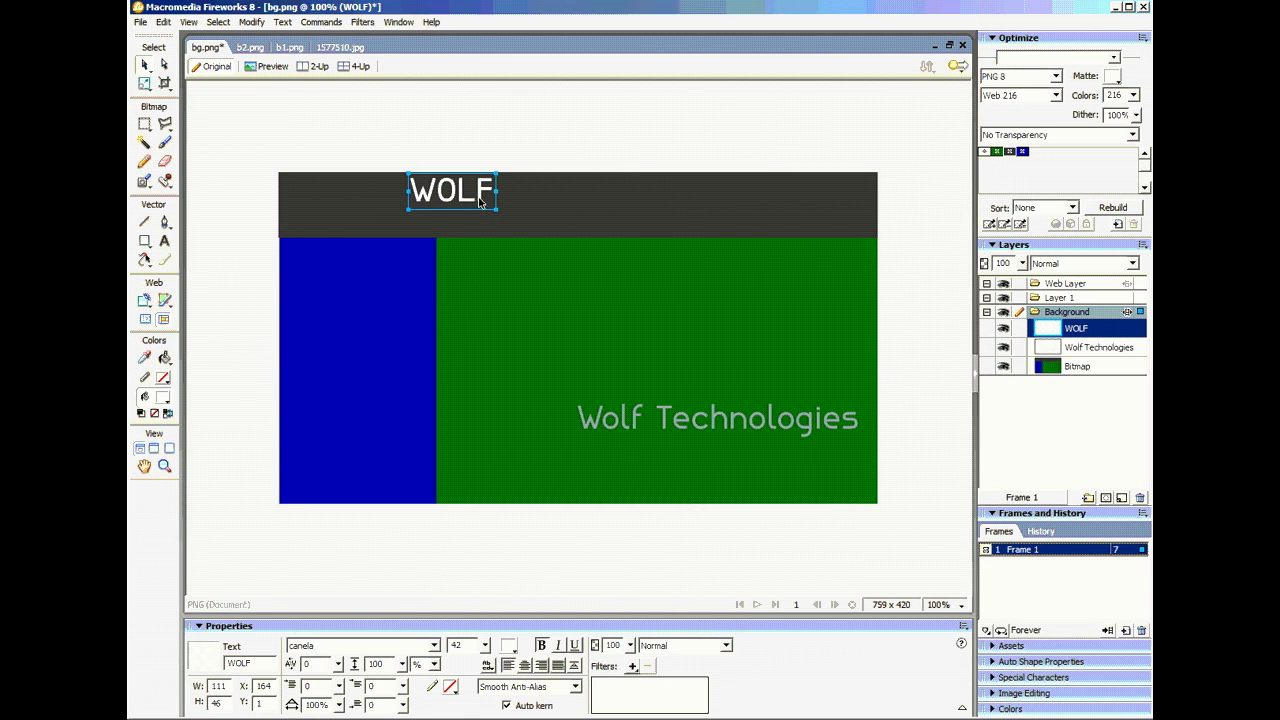
Set the "WOLF" font to Oloron Tryout and place the text near the header's centre at about X 316, Y 13.
drag(480, 202, 525, 223)
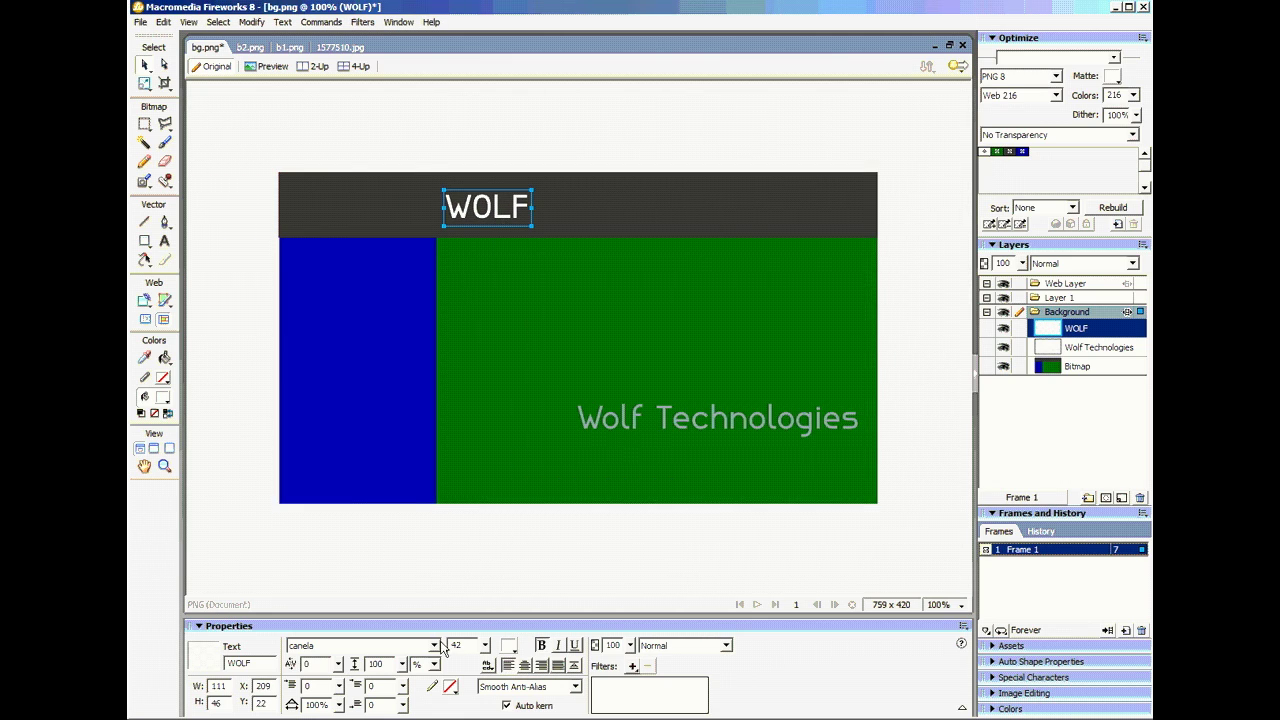
click(435, 645)
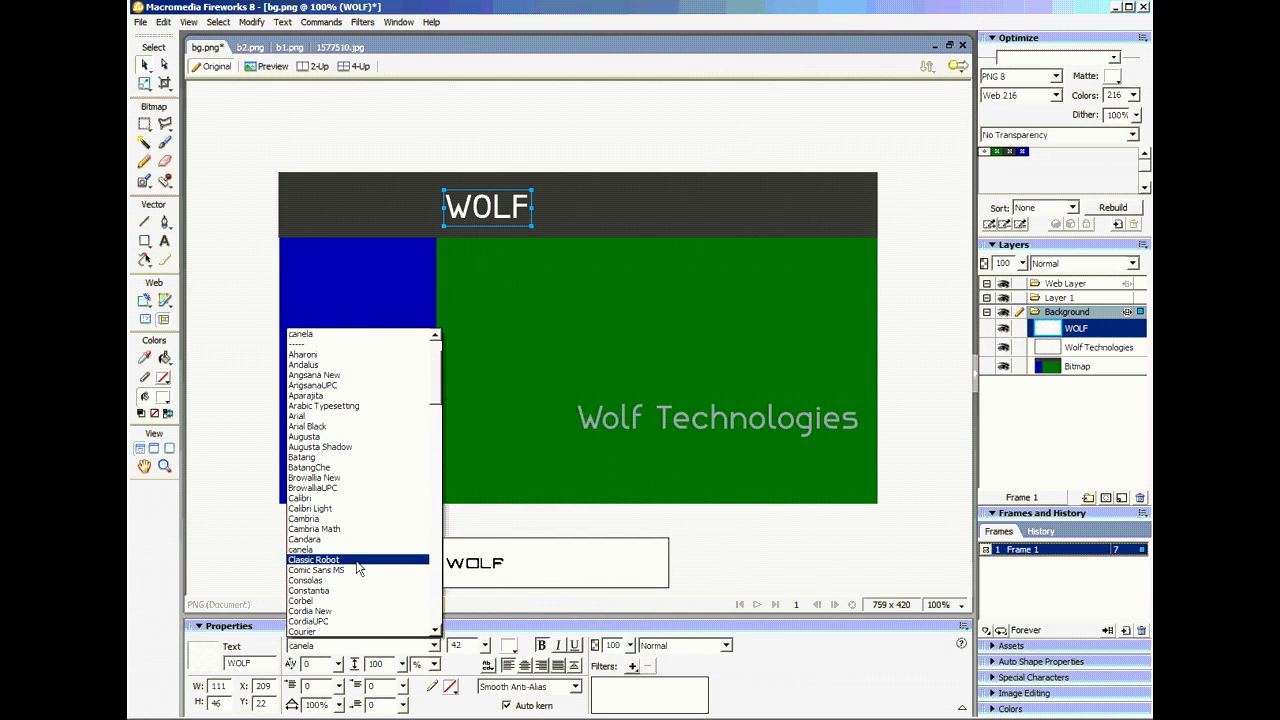
drag(435, 393, 458, 558)
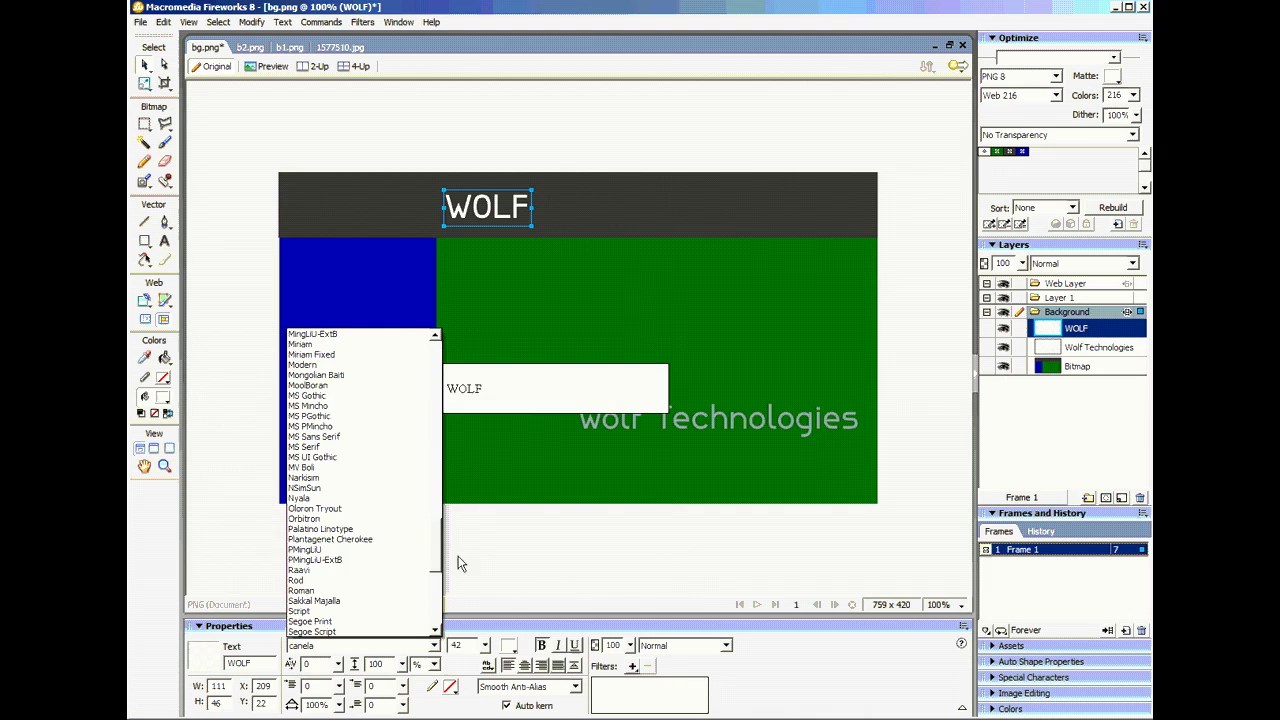
click(343, 510)
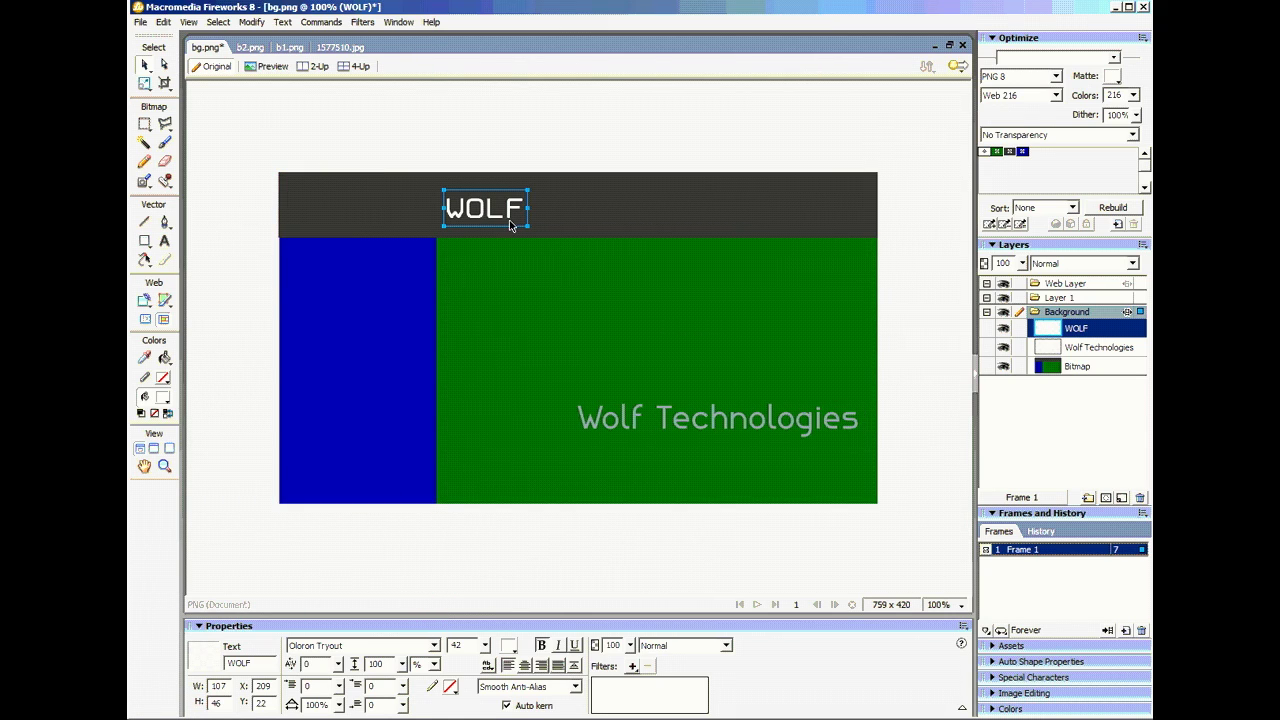
drag(512, 215, 569, 214)
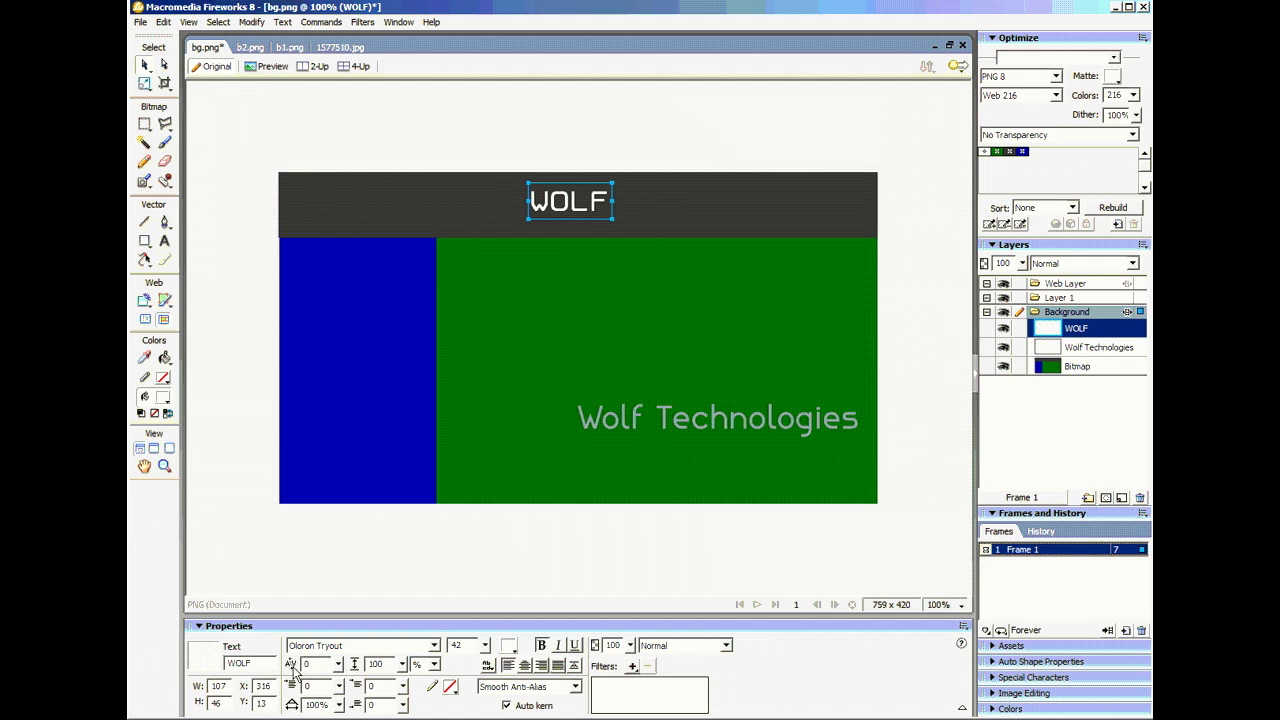
Set the "WOLF" letter spacing to 33 and shift the text along the header to about X 257.
mouse_move(340, 673)
mouse_down()
mouse_move(339, 647)
mouse_move(339, 703)
mouse_move(340, 662)
mouse_up()
drag(563, 212, 520, 213)
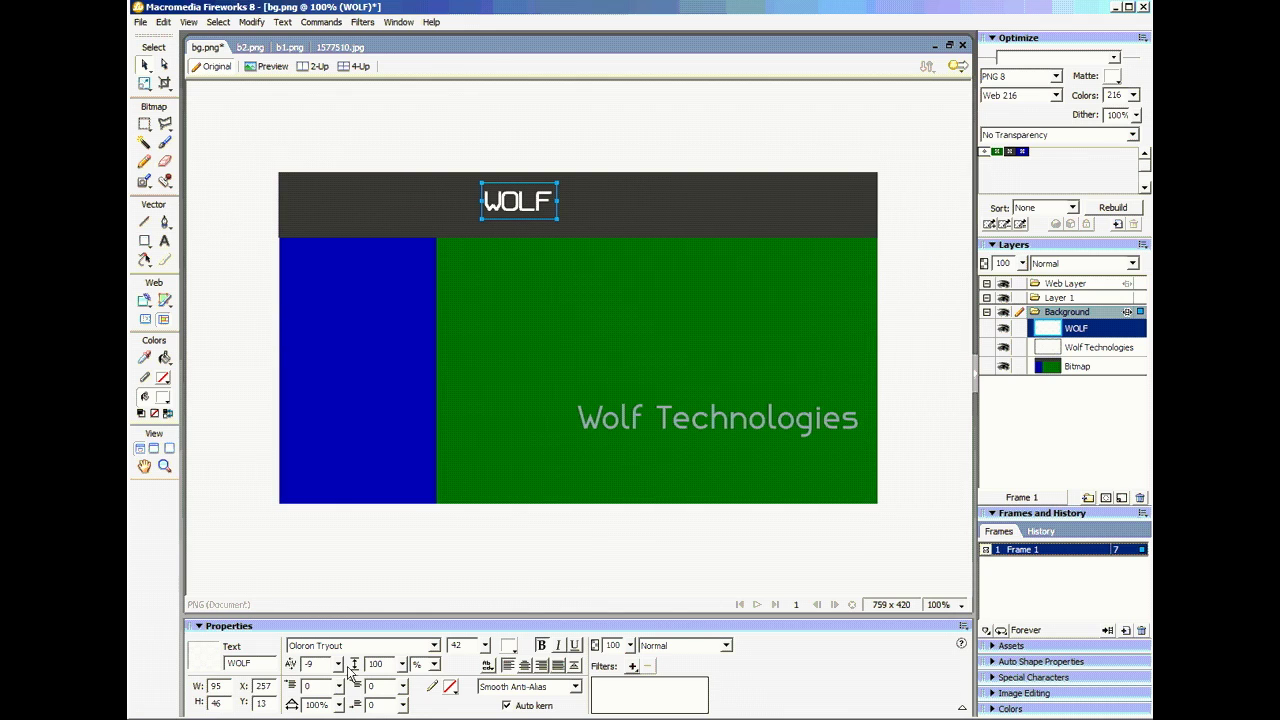
drag(340, 664, 346, 676)
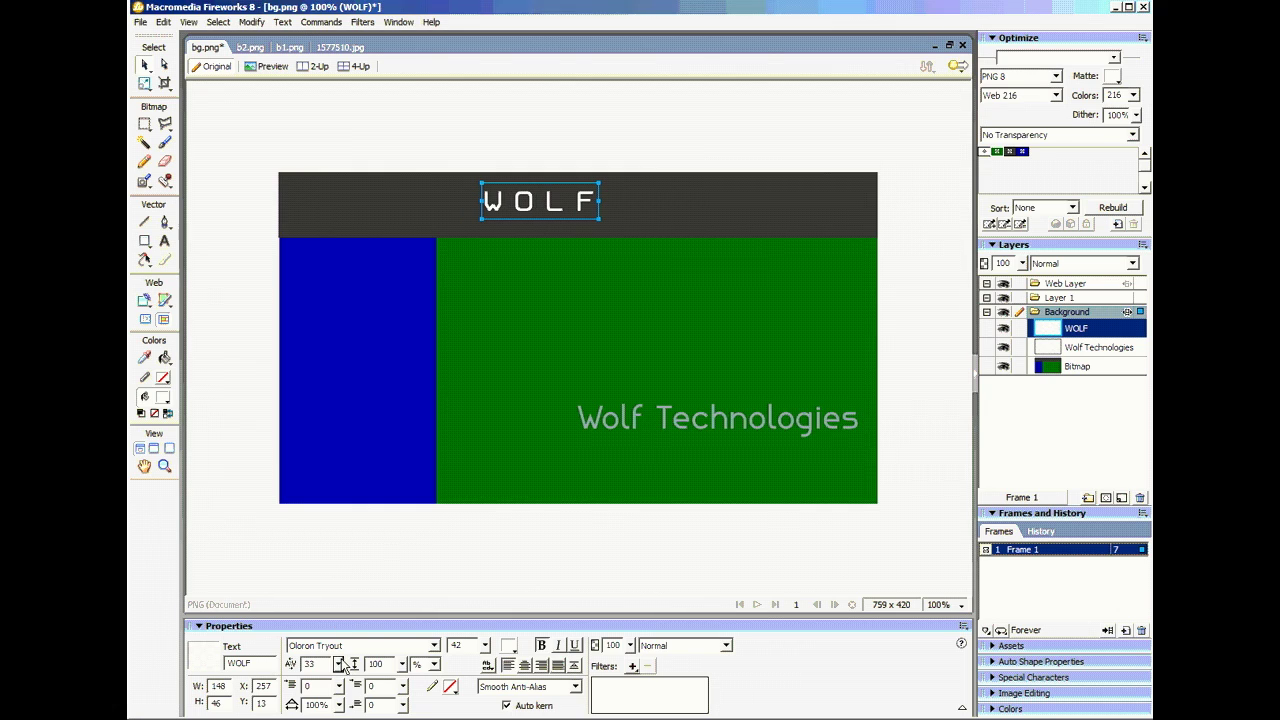
Delete and retype the capital O in "WOLF", and move the text to about X 235, Y 5 in the header.
double_click(505, 208)
key(Delete)
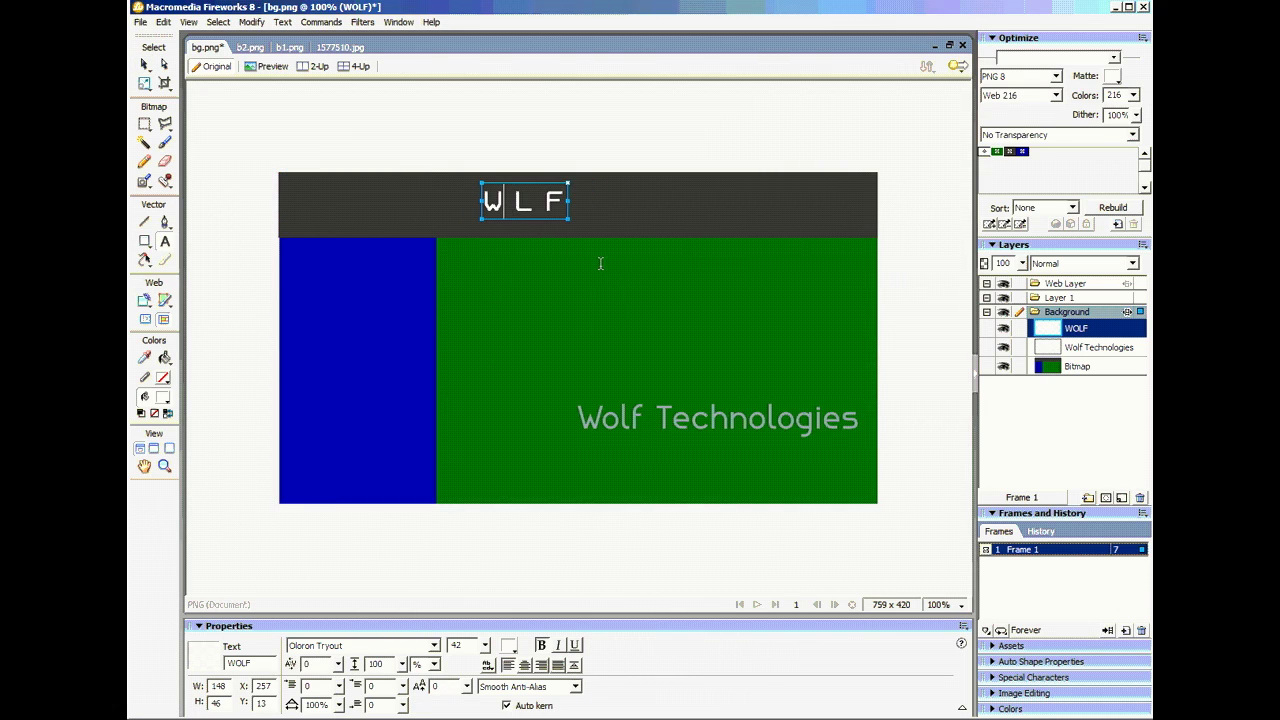
key(BackSpace)
text(o)
key(BackSpace)
text(O)
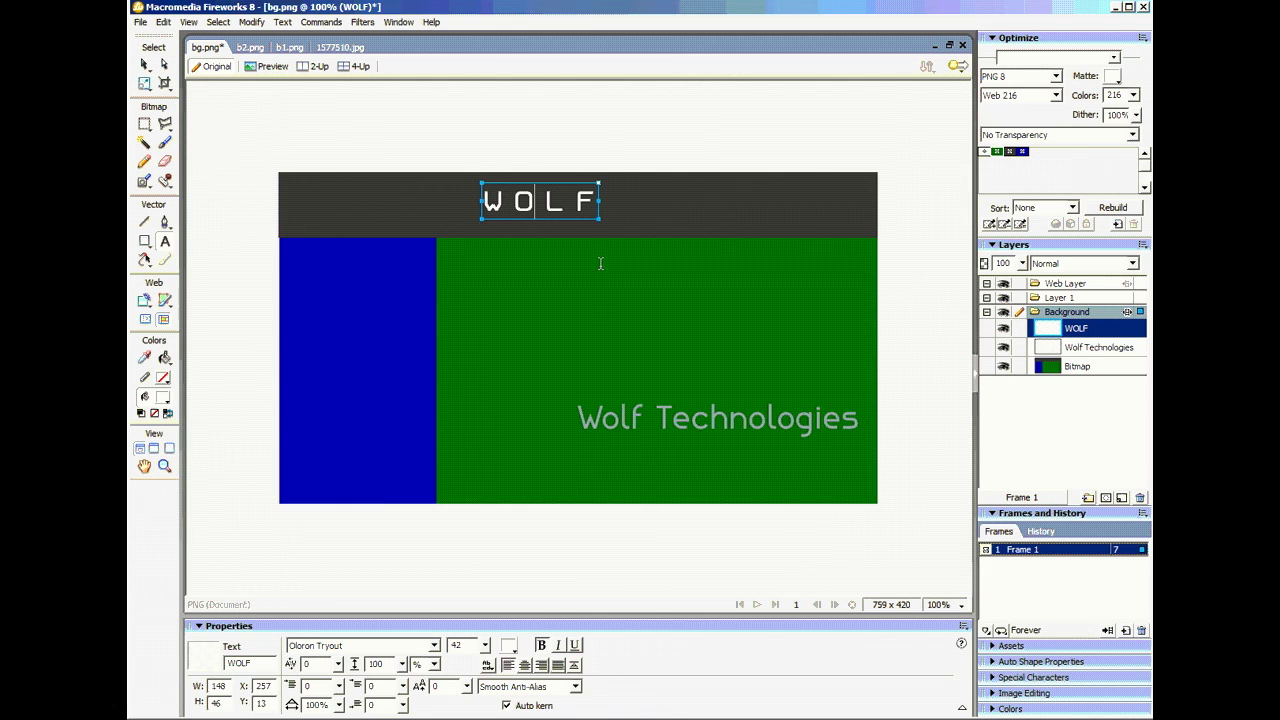
click(144, 63)
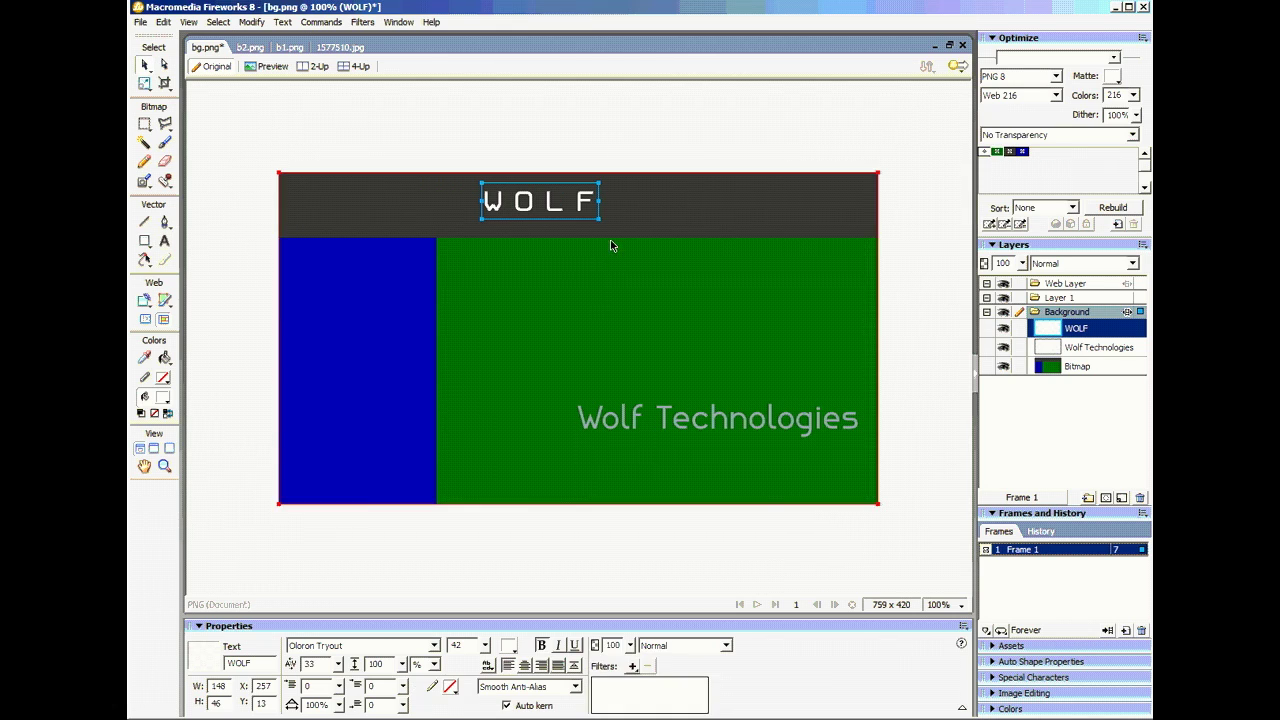
drag(592, 211, 570, 203)
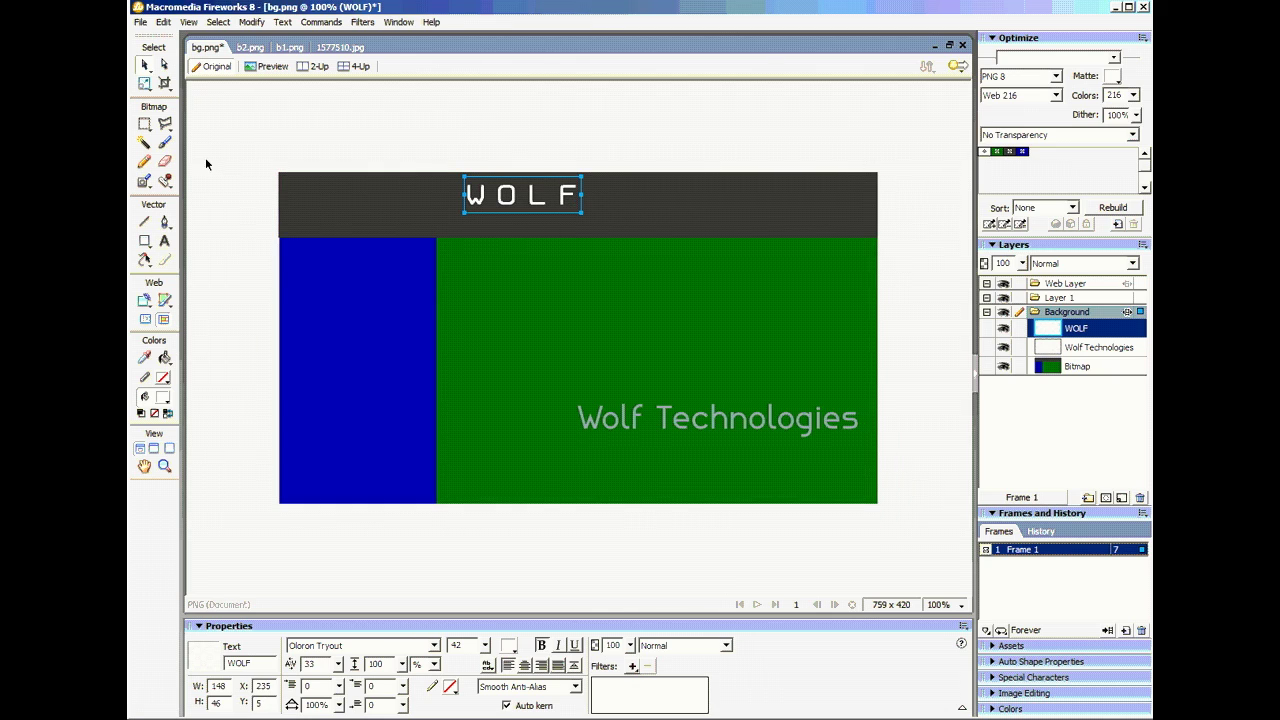
Delete "Wolf" from the "Wolf Technologies" text and move the remaining word under "WOLF" in the header, at about X 187, Y 37.
click(522, 287)
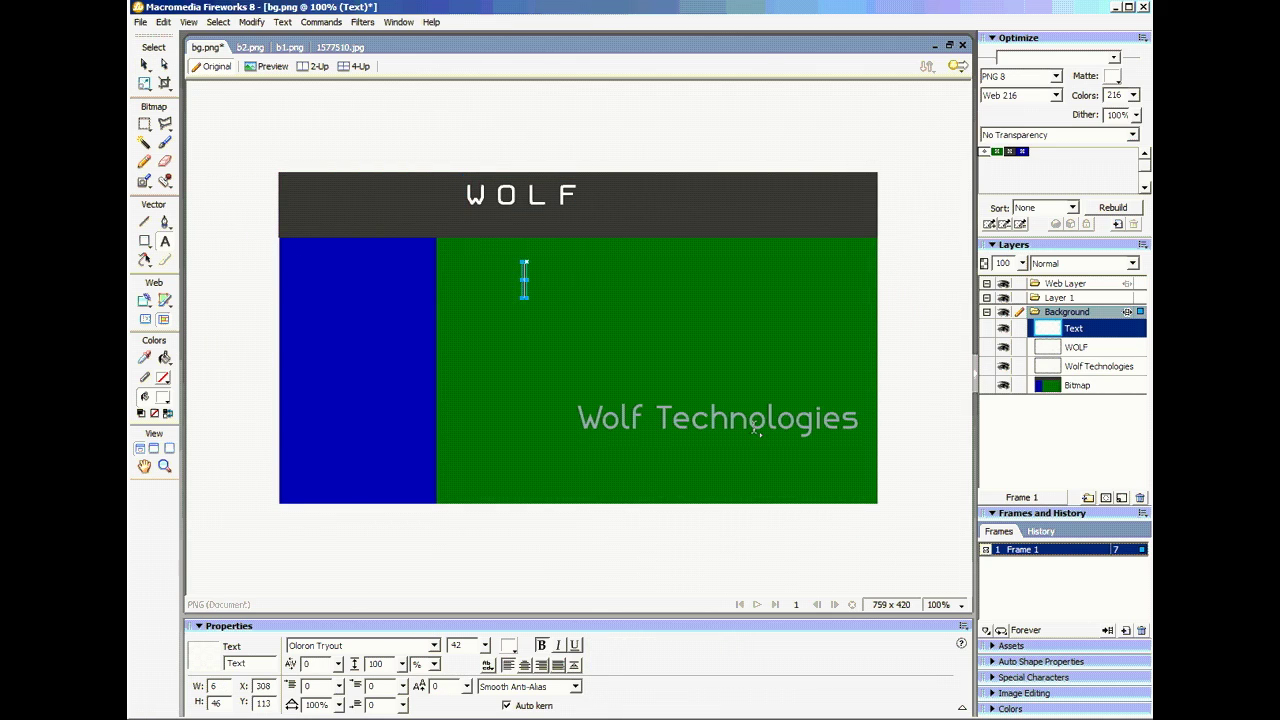
click(143, 64)
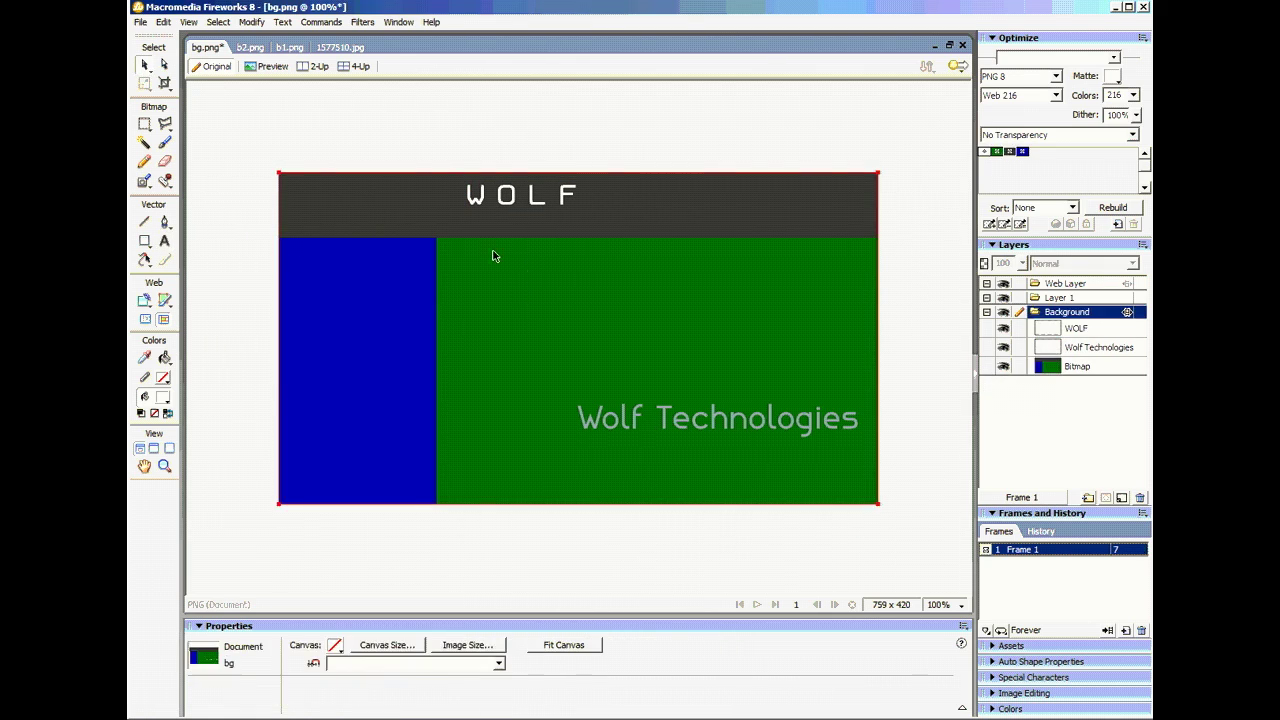
click(645, 426)
double_click(647, 421)
drag(645, 421, 509, 411)
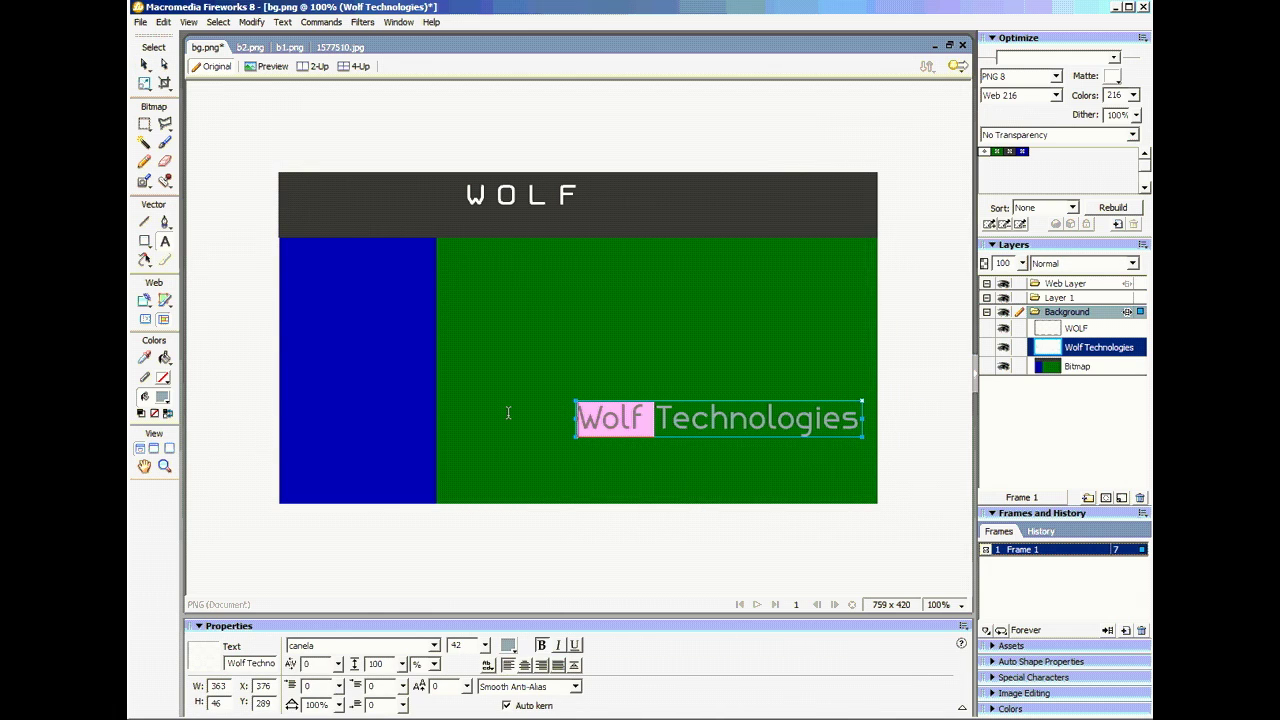
key(BackSpace)
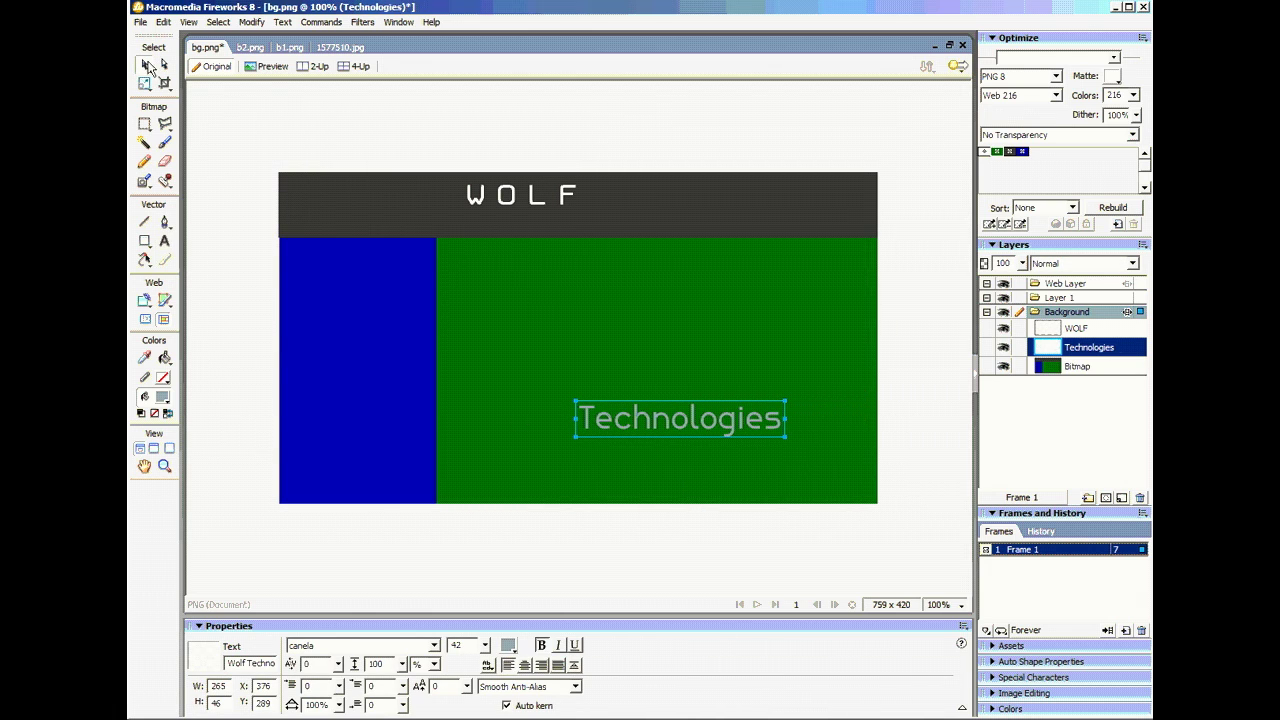
drag(687, 432, 538, 233)
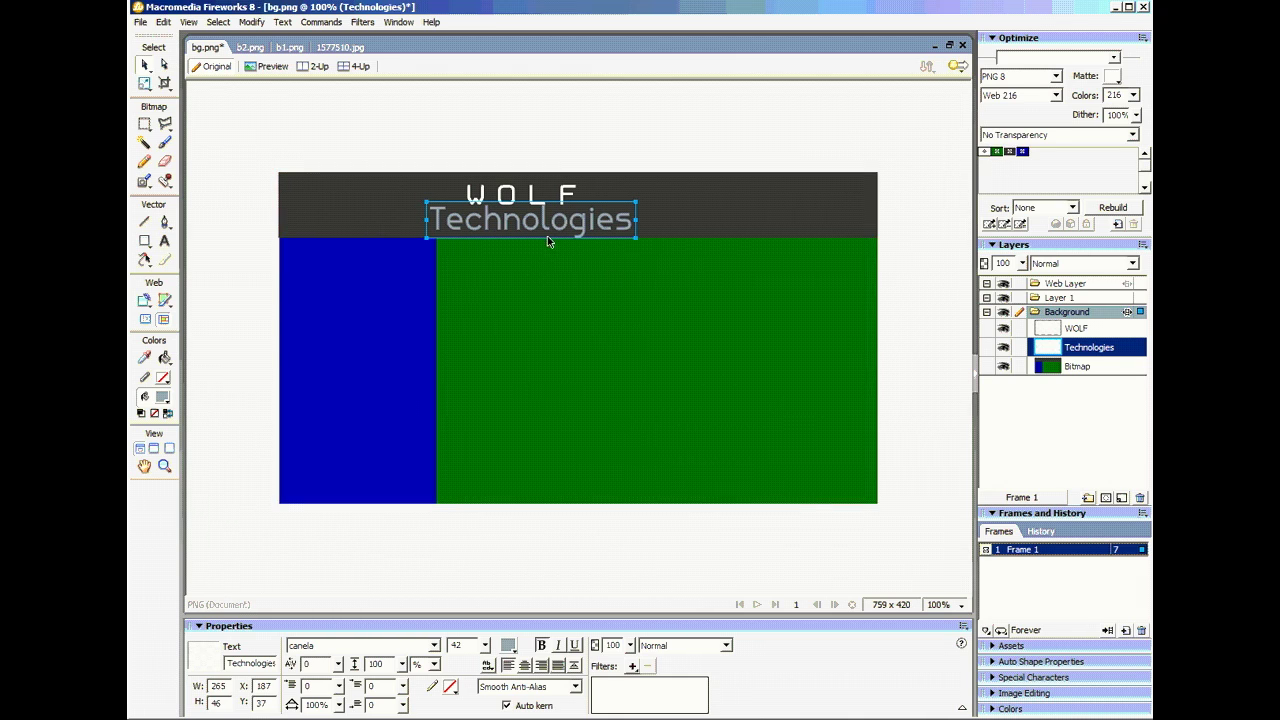
Retype the word under "WOLF" in capitals as "TECHNOLOGIES".
double_click(626, 228)
drag(628, 222, 405, 215)
text(TEC)
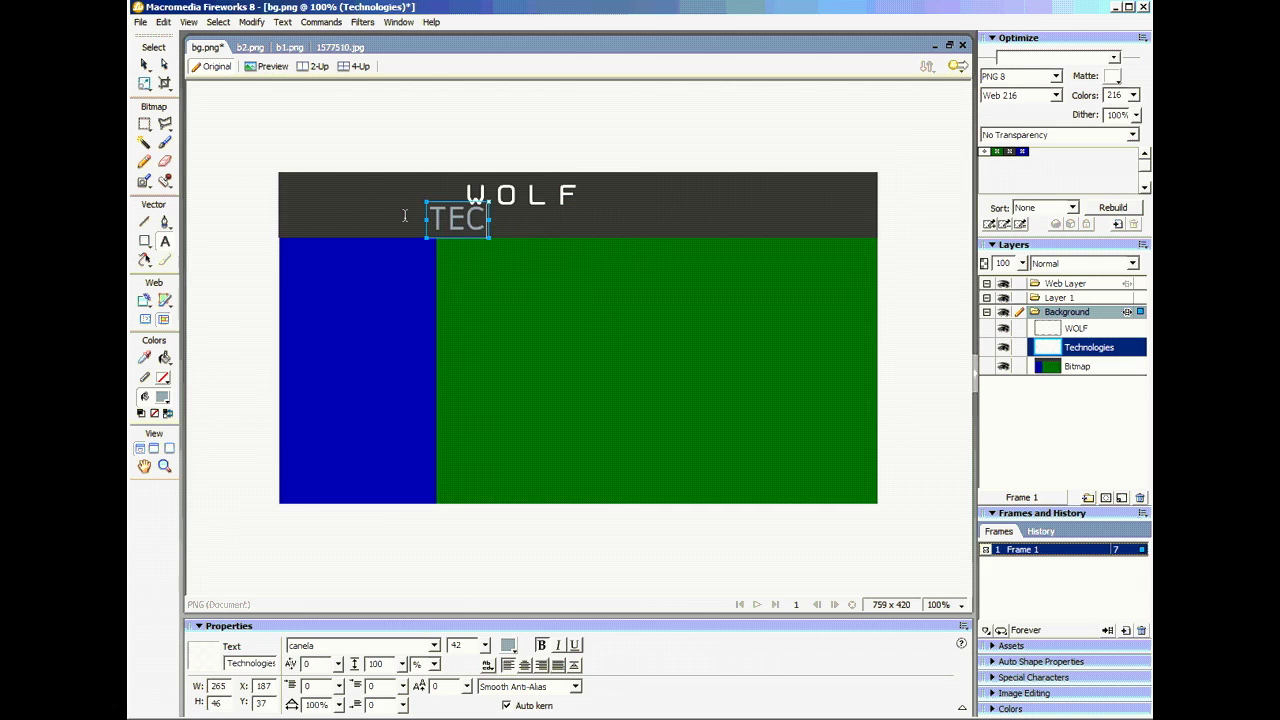
text(HNOLOGOES)
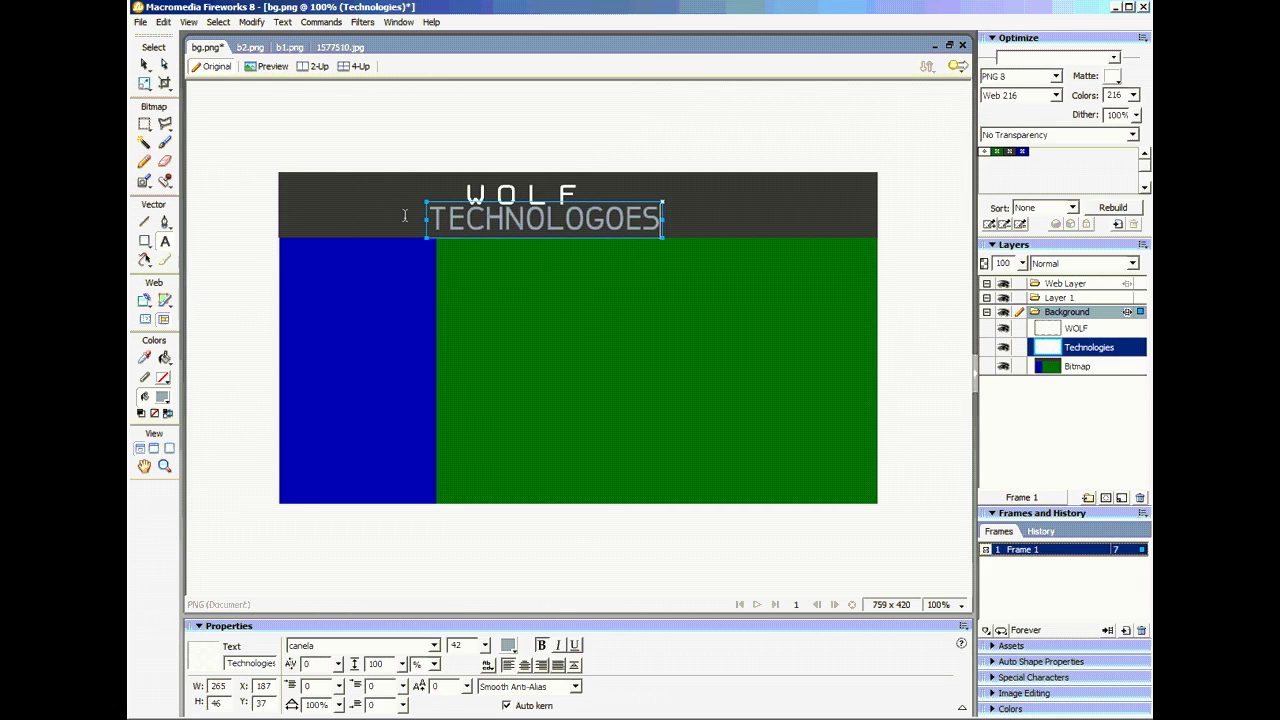
key(BackSpace)
key(BackSpace)
key(BackSpace)
key(BackSpace)
text(GIES)
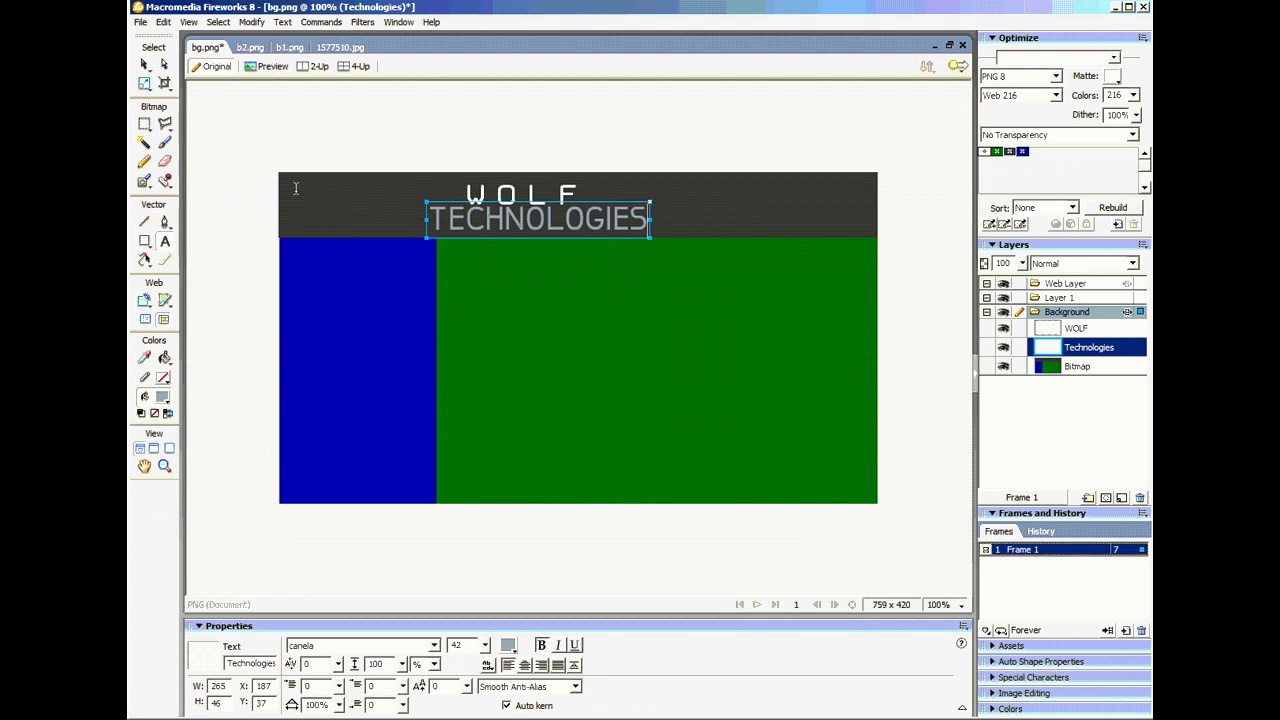
click(145, 65)
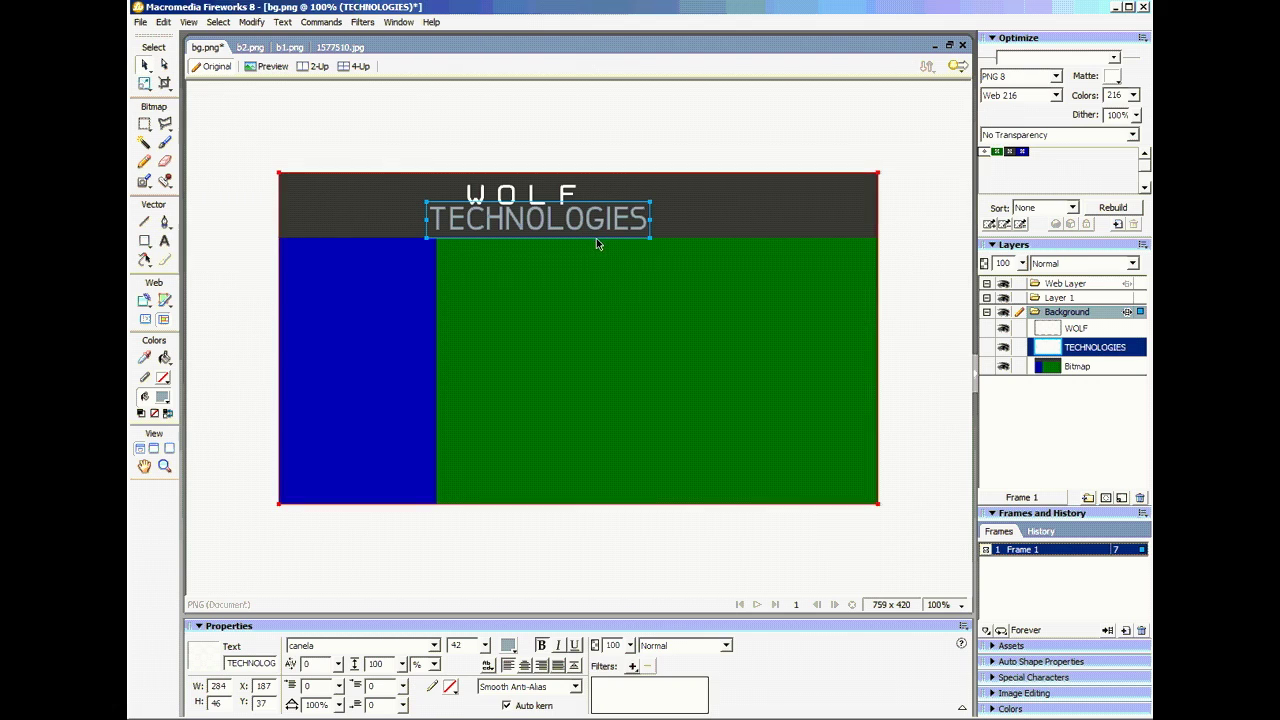
Set "TECHNOLOGIES" to font size 18, place it under "WOLF" at about X 237, Y 43, and apply justified alignment.
drag(486, 645, 488, 675)
drag(519, 210, 577, 220)
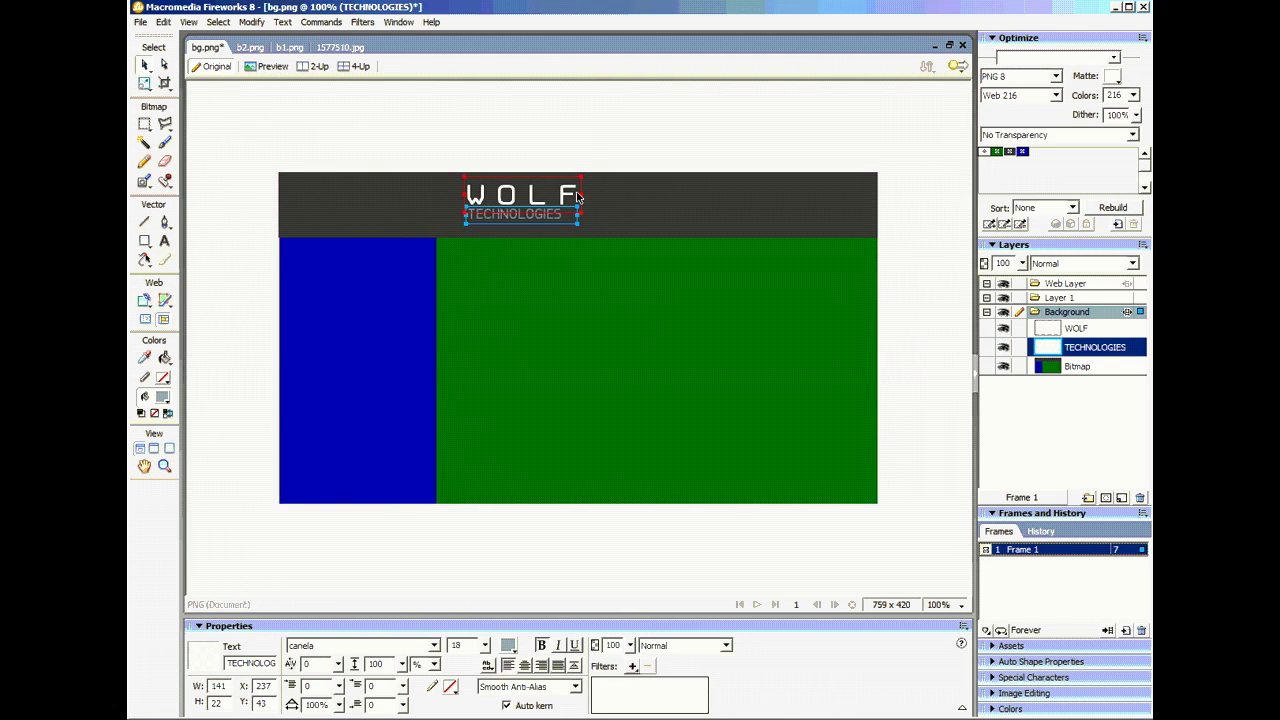
click(558, 666)
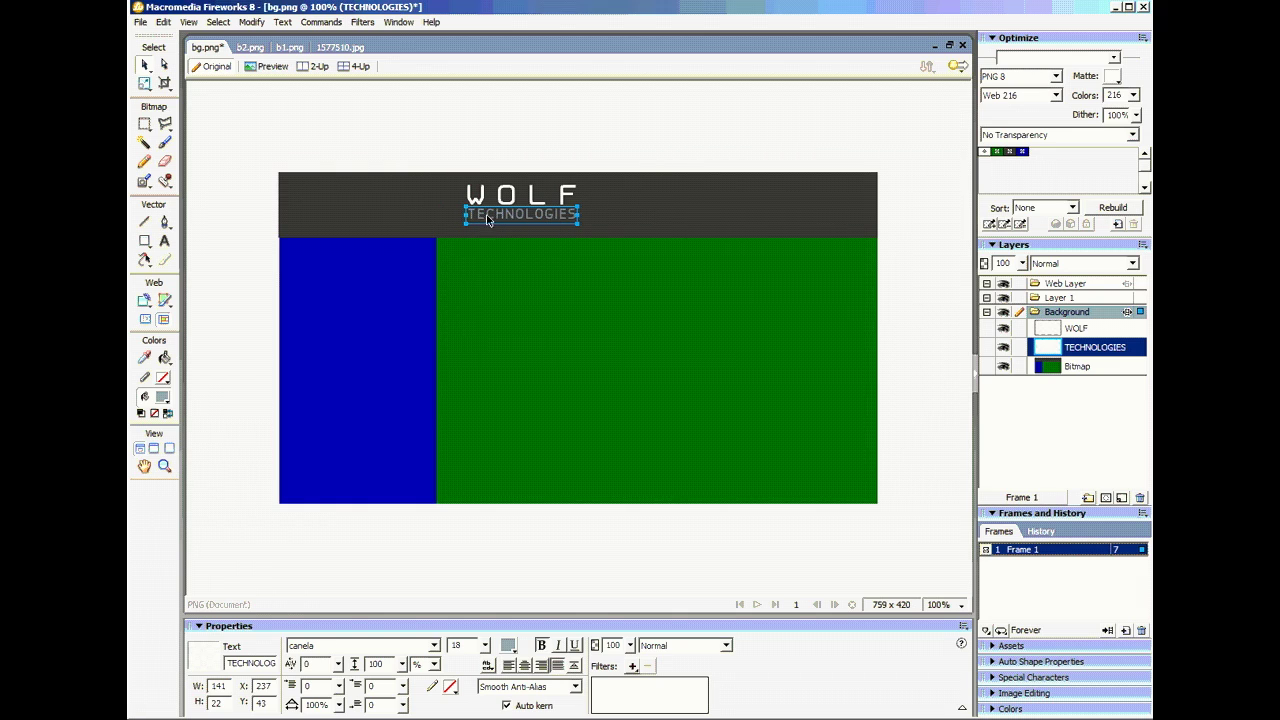
click(212, 160)
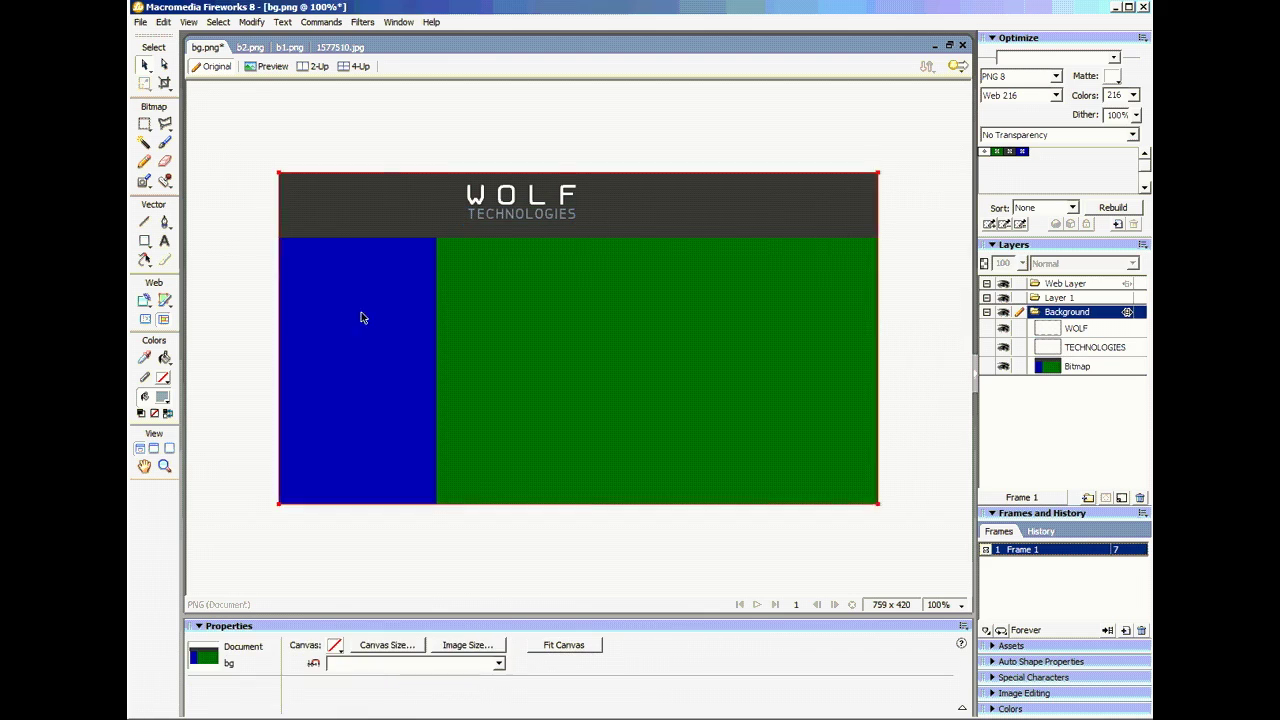
Apply an Inner Bevel filter to the "WOLF" text and adjust the bevel width.
click(536, 202)
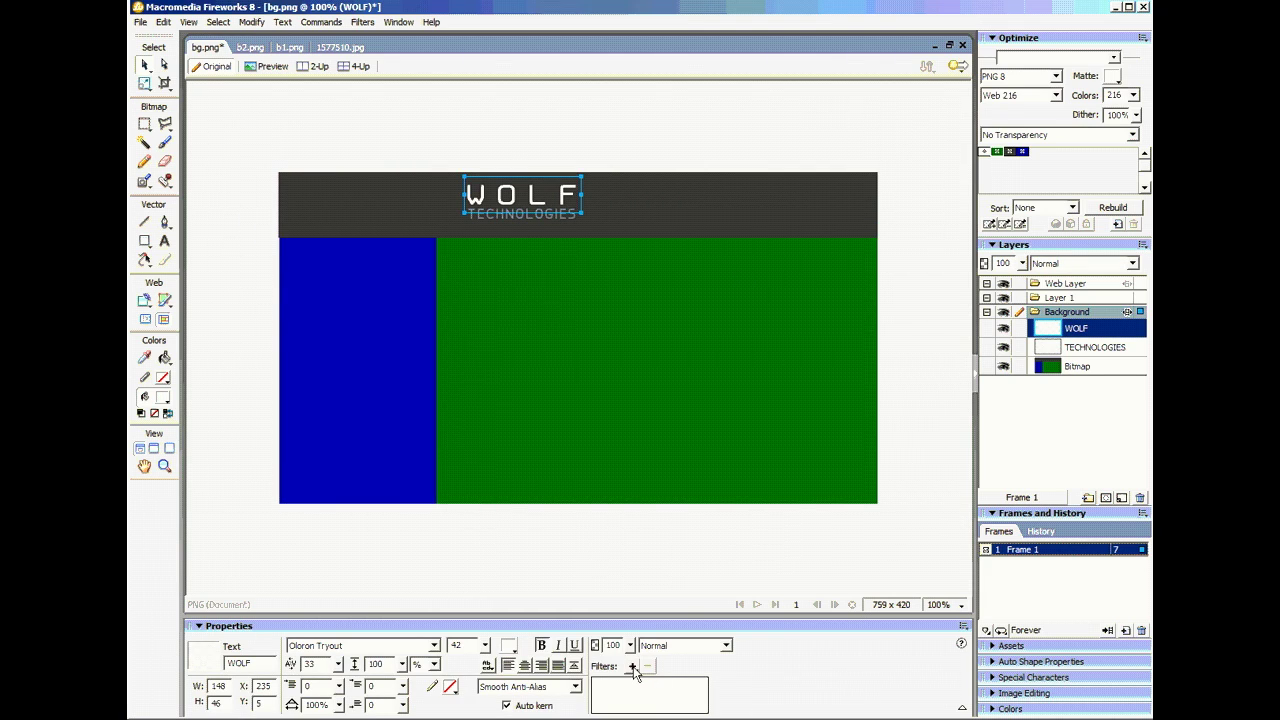
click(632, 667)
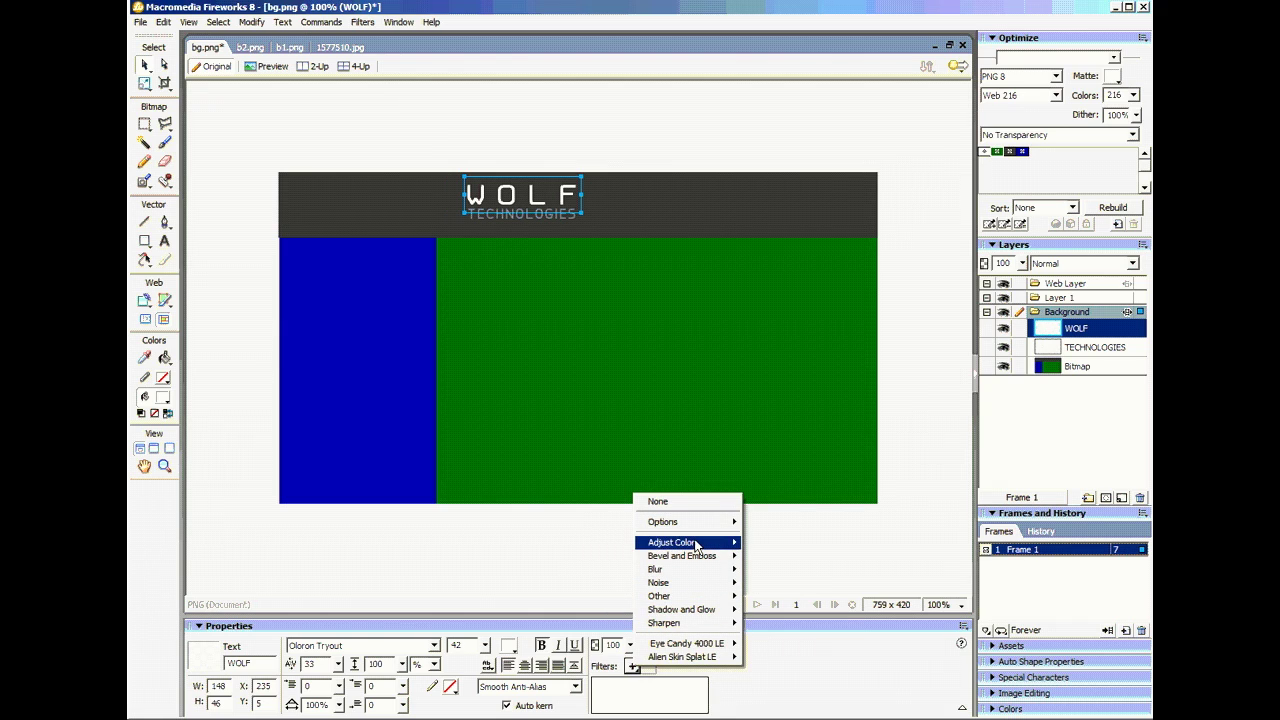
mouse_move(703, 562)
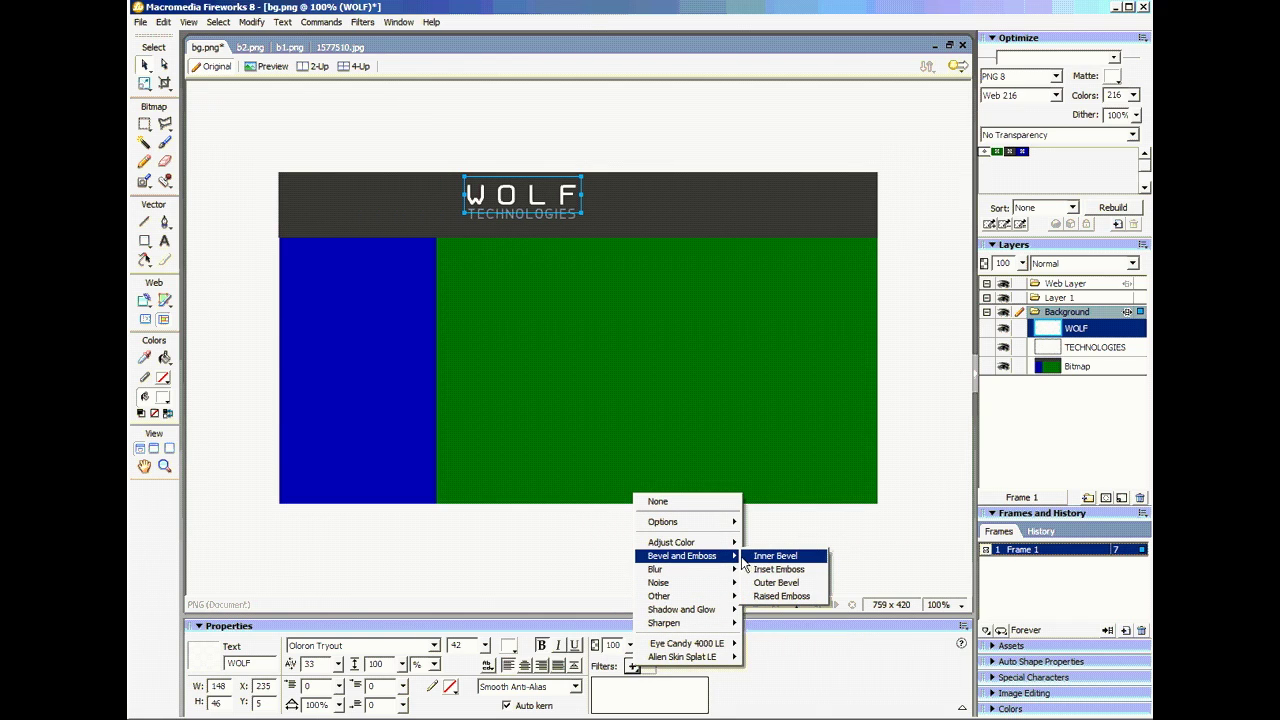
click(785, 562)
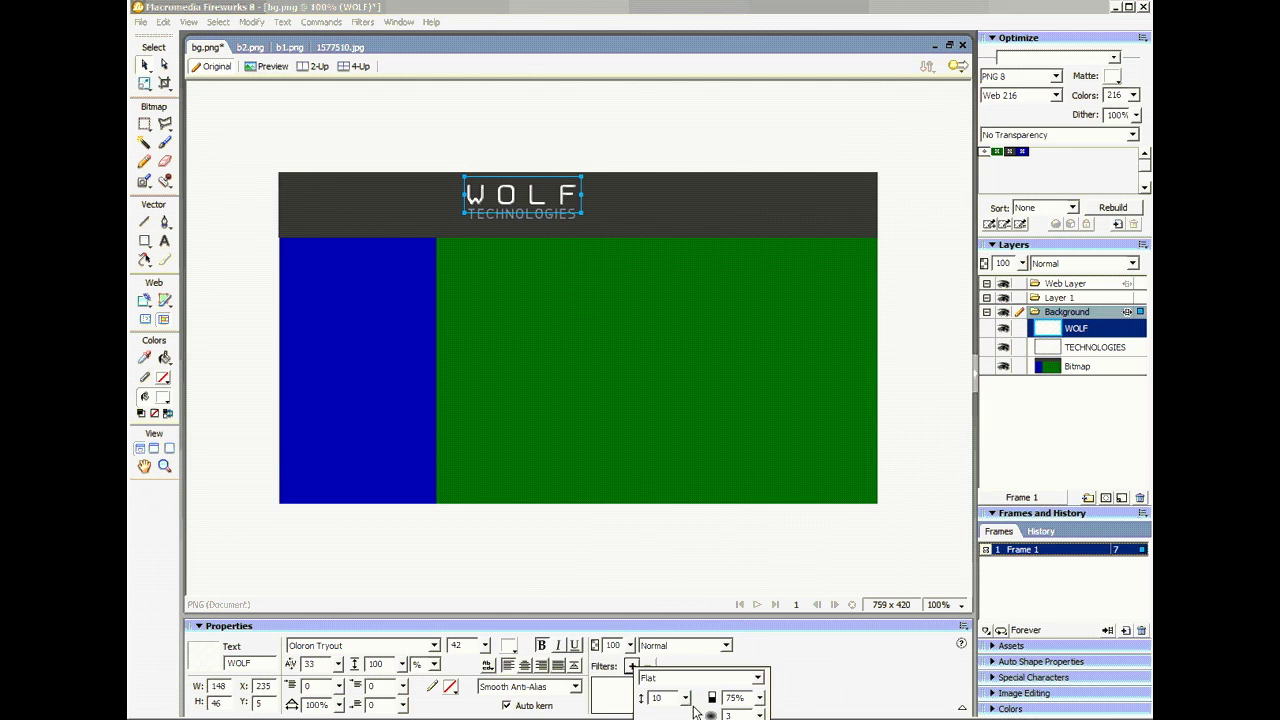
drag(685, 698, 688, 706)
click(613, 604)
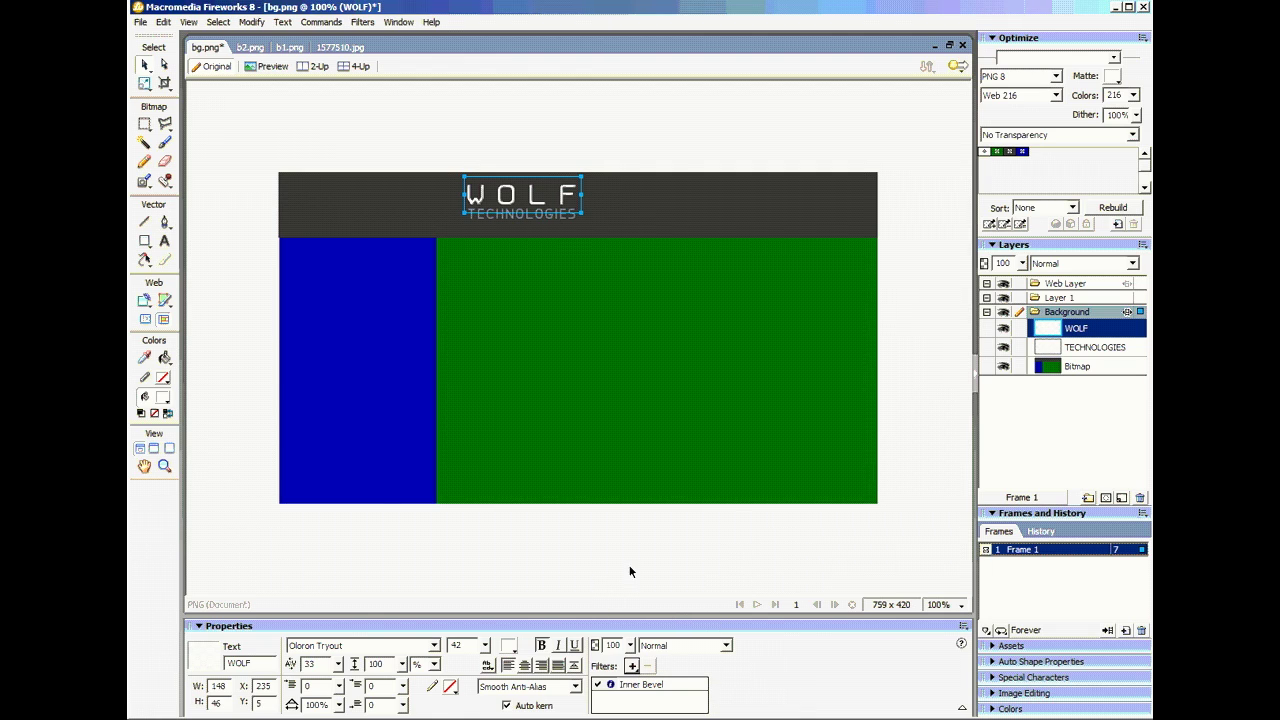
Add a Drop Shadow filter to the "WOLF" text with distance 7, opacity 65%, softness 4 and angle 315.
click(633, 665)
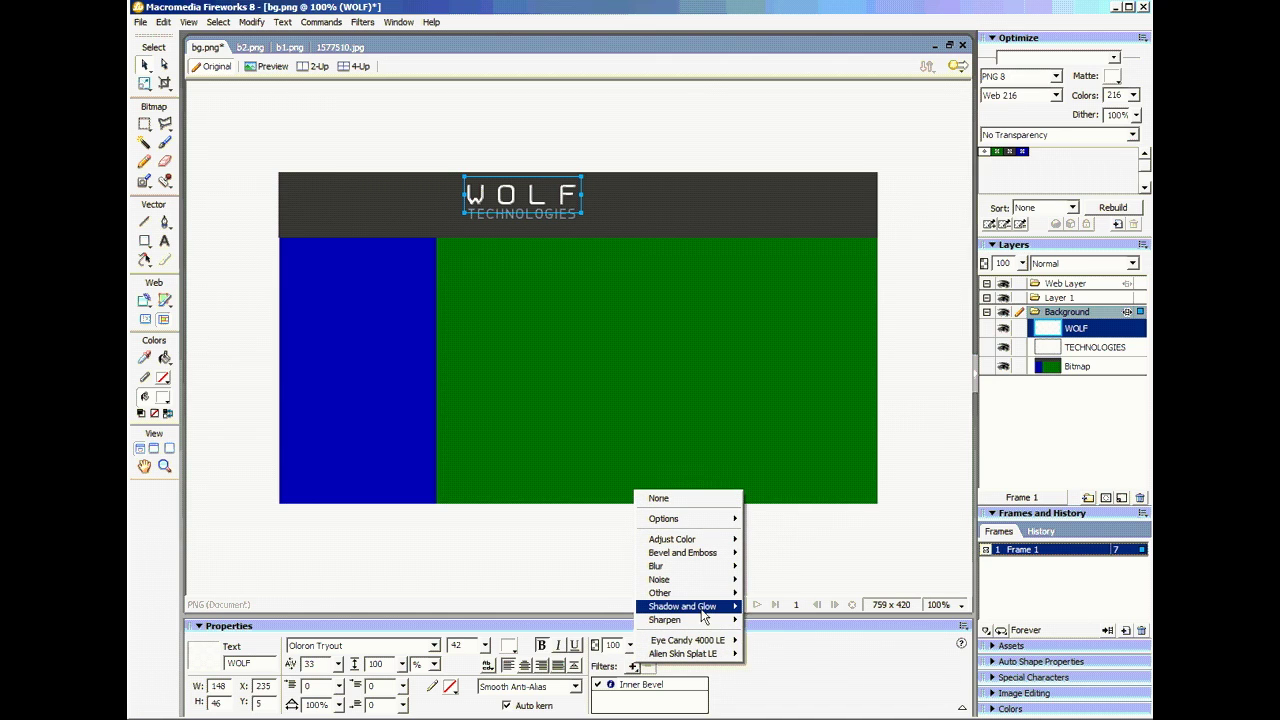
mouse_move(705, 617)
click(777, 606)
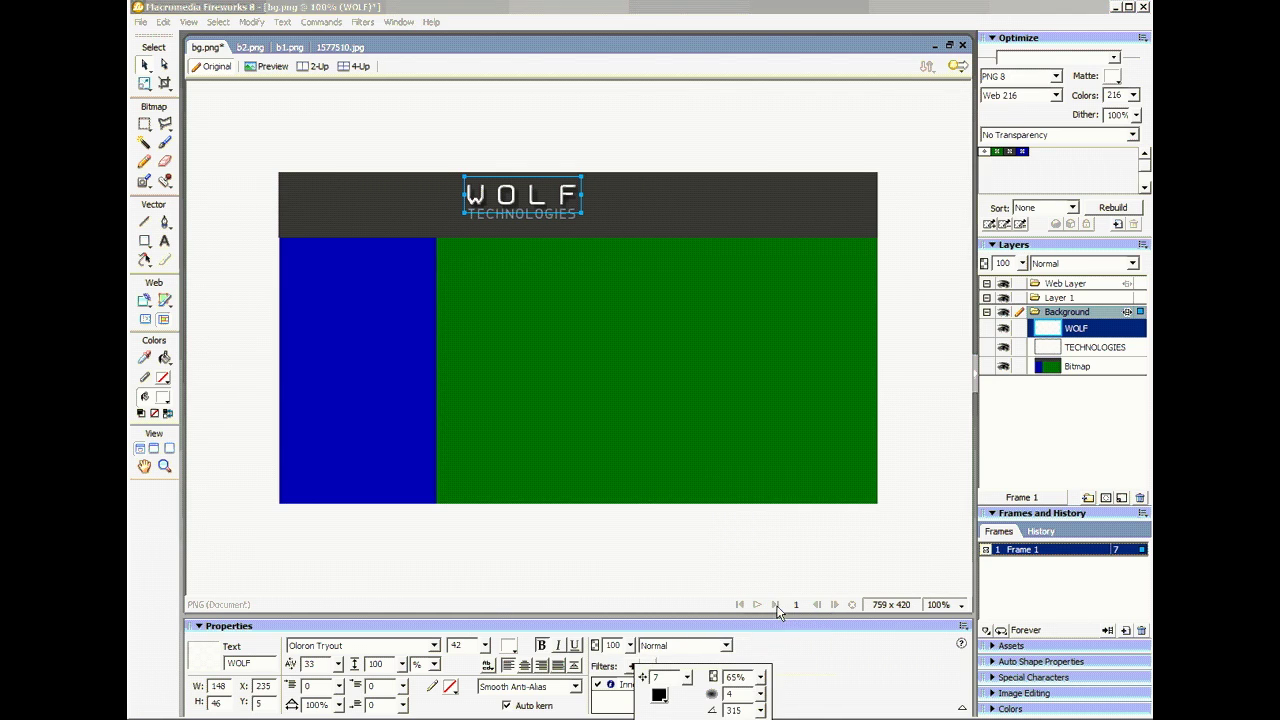
click(518, 214)
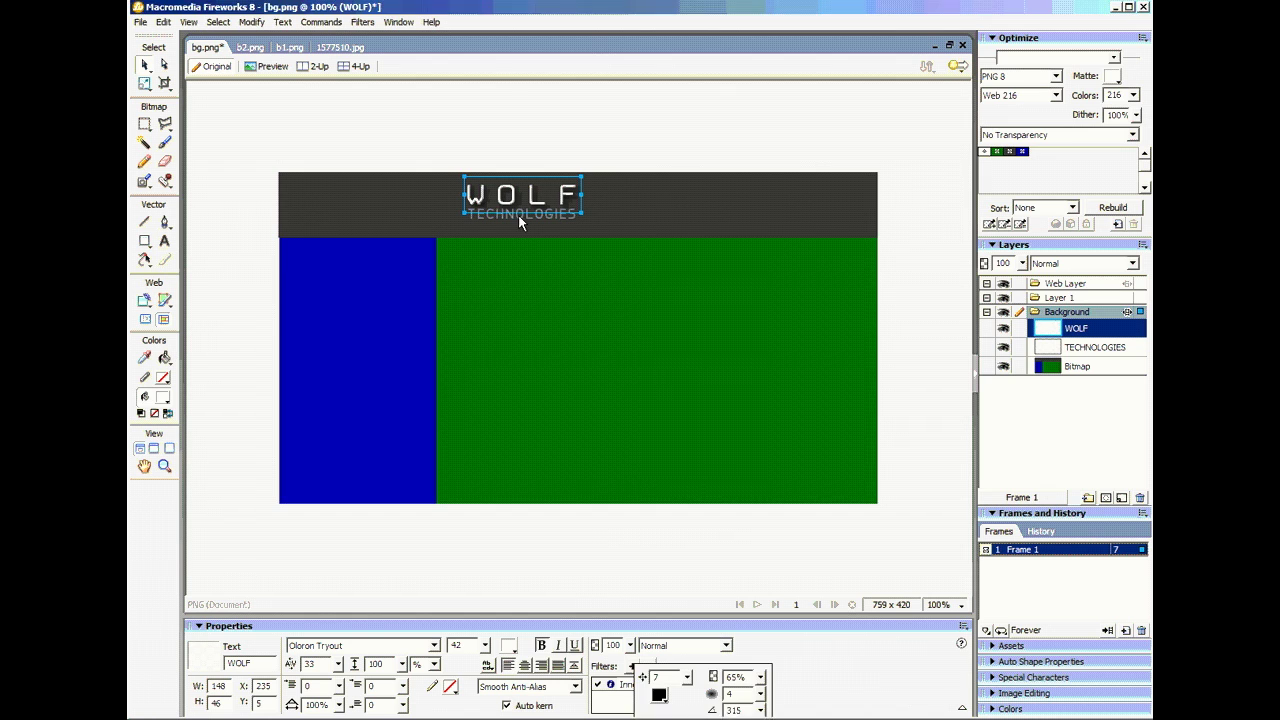
Check the colours in 1577510.jpg, and in bg.png colour "TECHNOLOGIES" bright cyan and add a Drop Shadow filter to it.
click(333, 46)
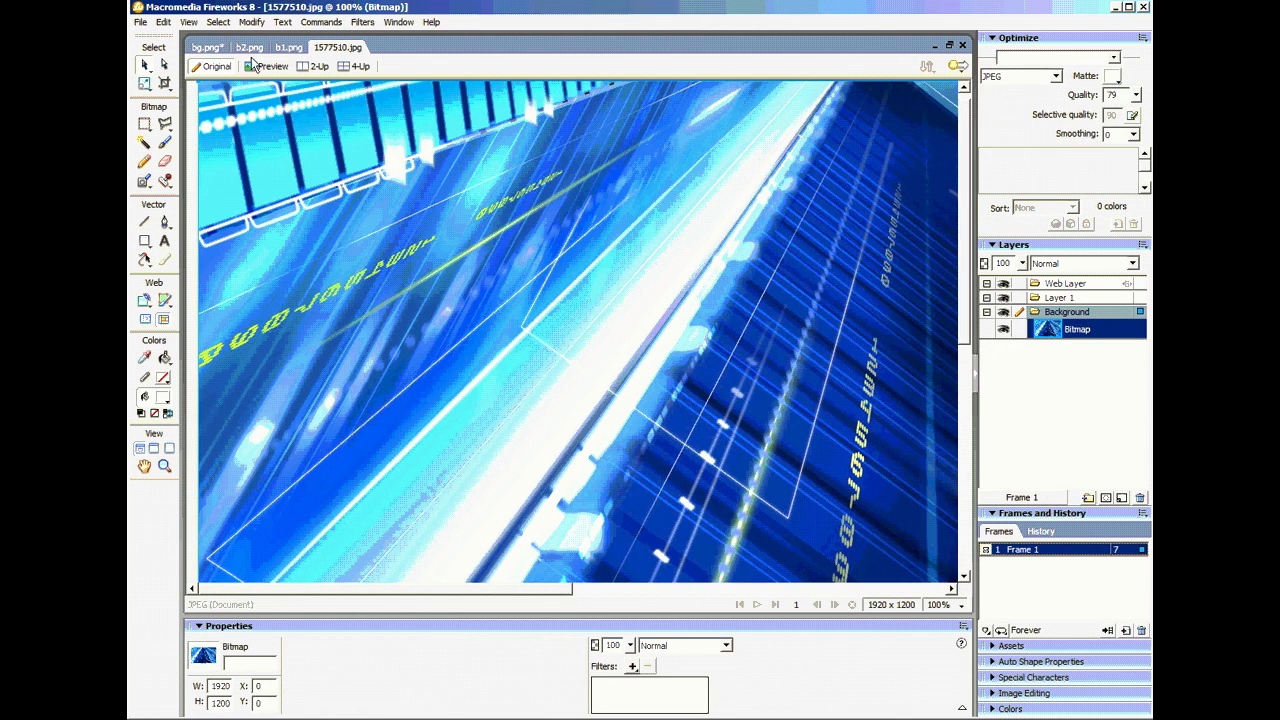
click(208, 49)
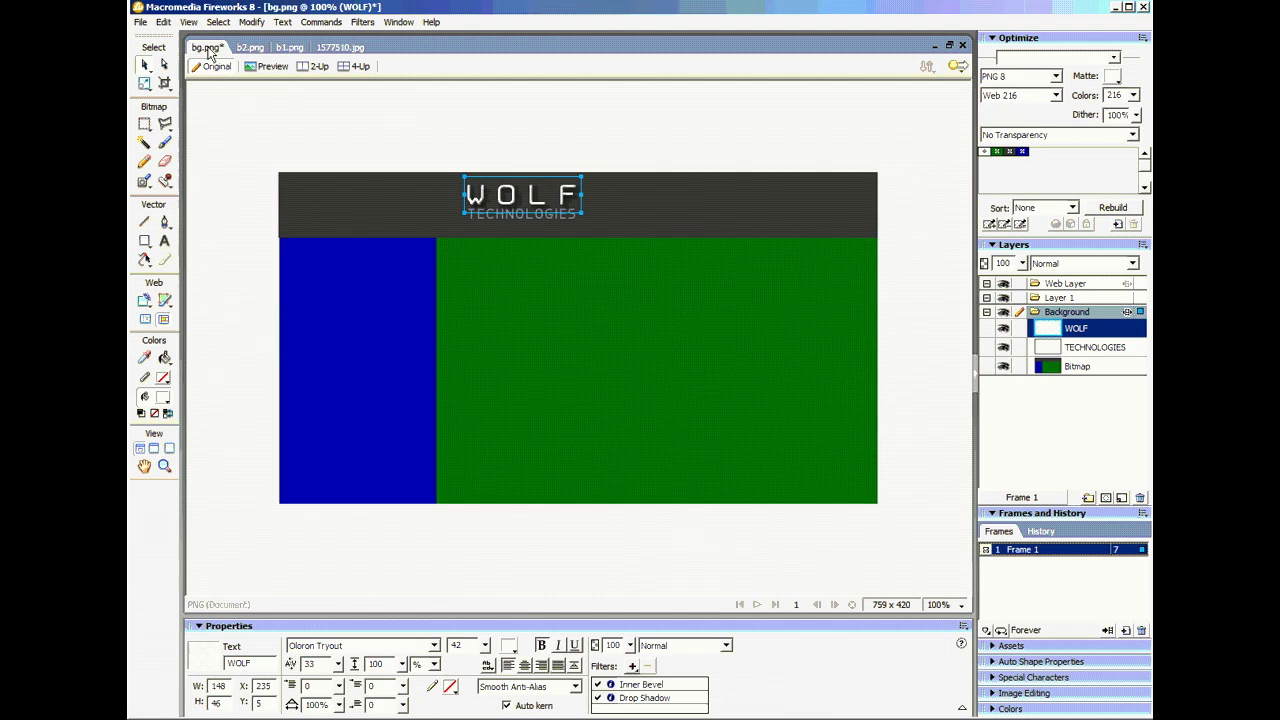
click(551, 218)
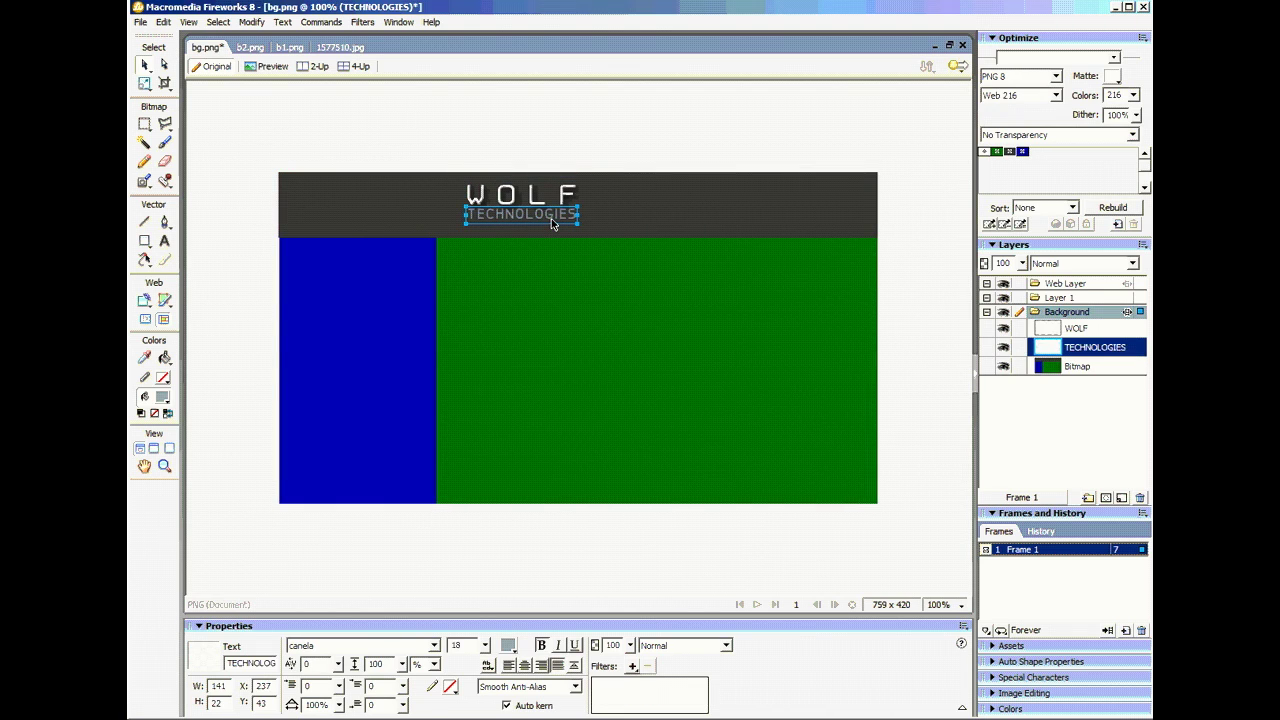
click(508, 645)
click(579, 550)
click(632, 666)
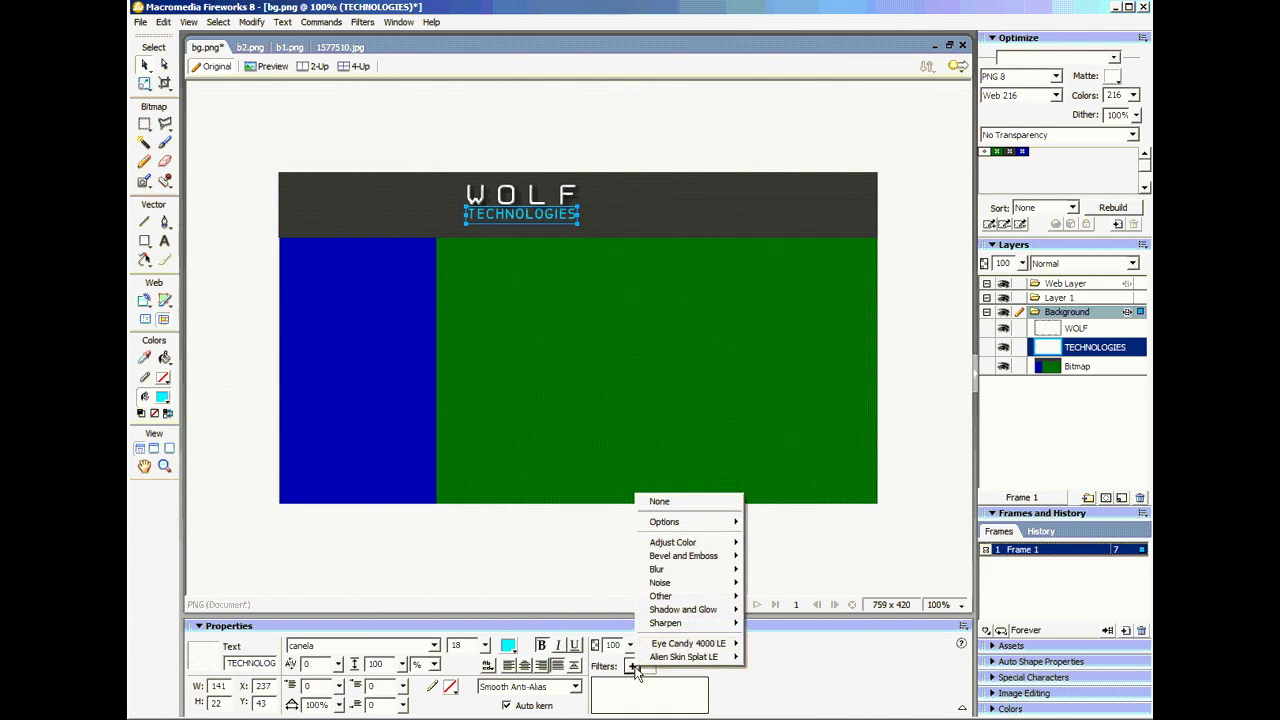
mouse_move(696, 614)
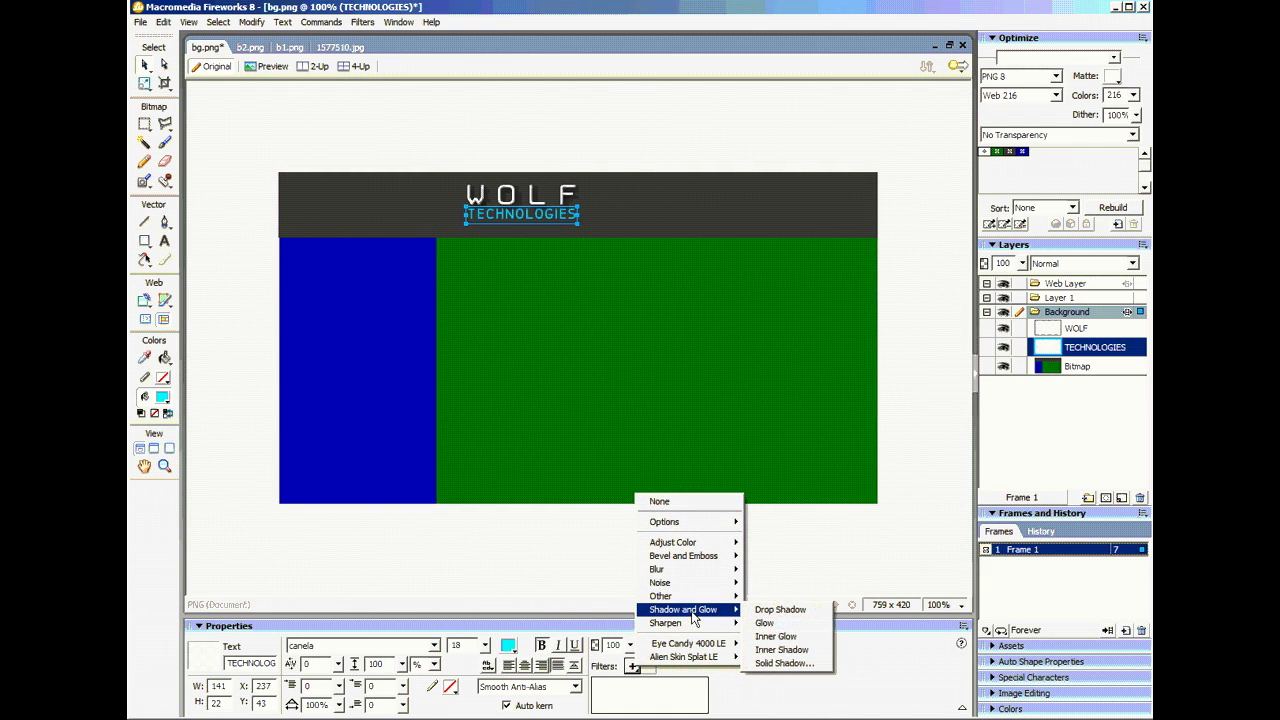
click(753, 611)
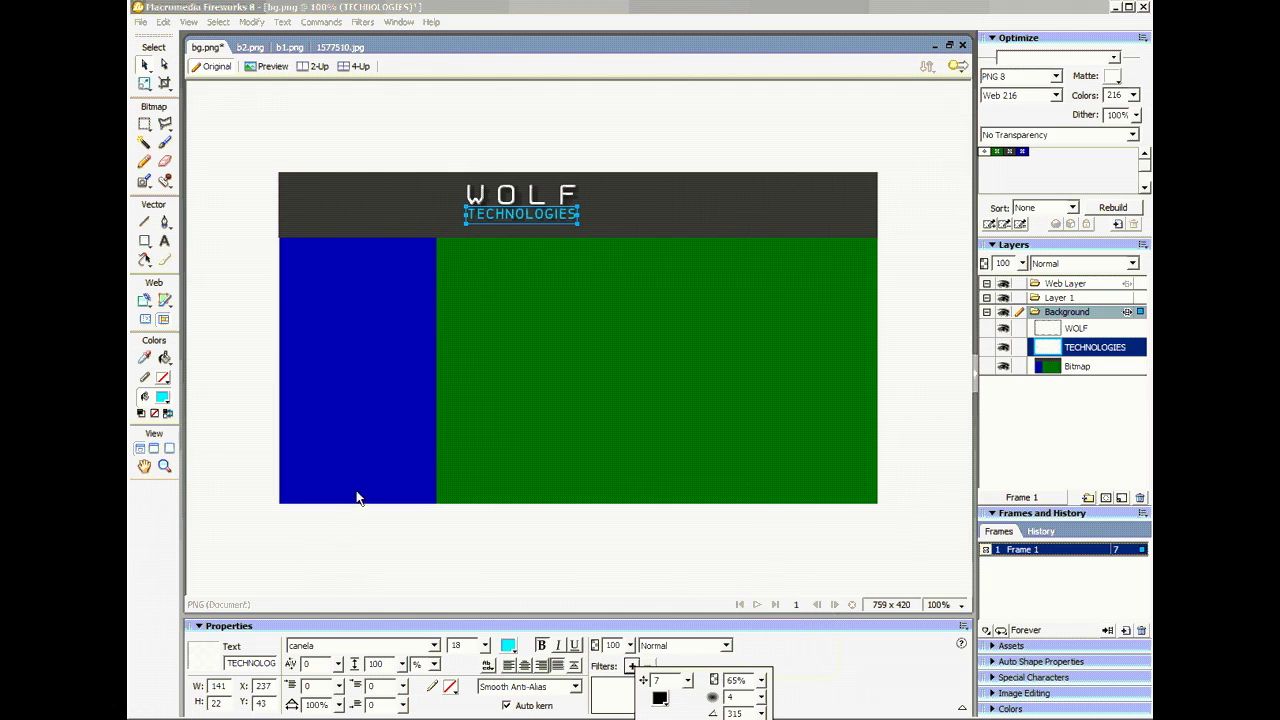
click(517, 204)
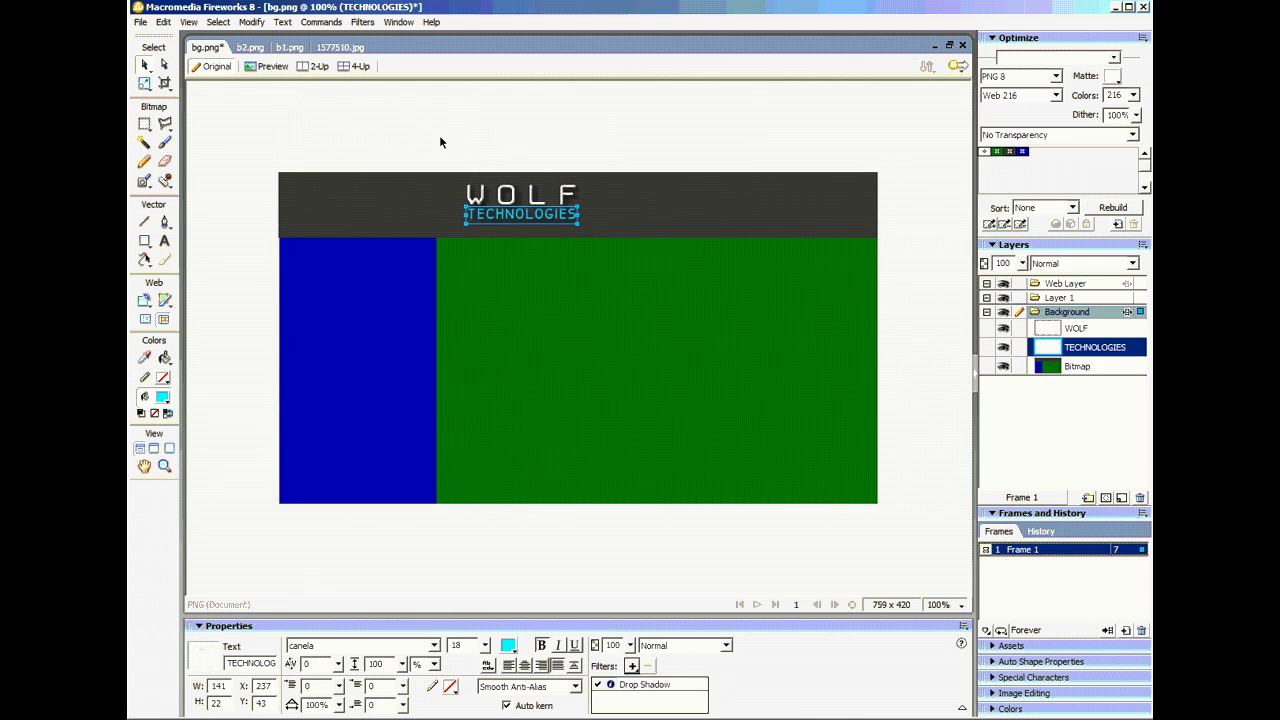
click(331, 126)
Group the "WOLF" and "TECHNOLOGIES" texts and move the group to the header's left end, at about X 26, Y 4.
click(574, 204)
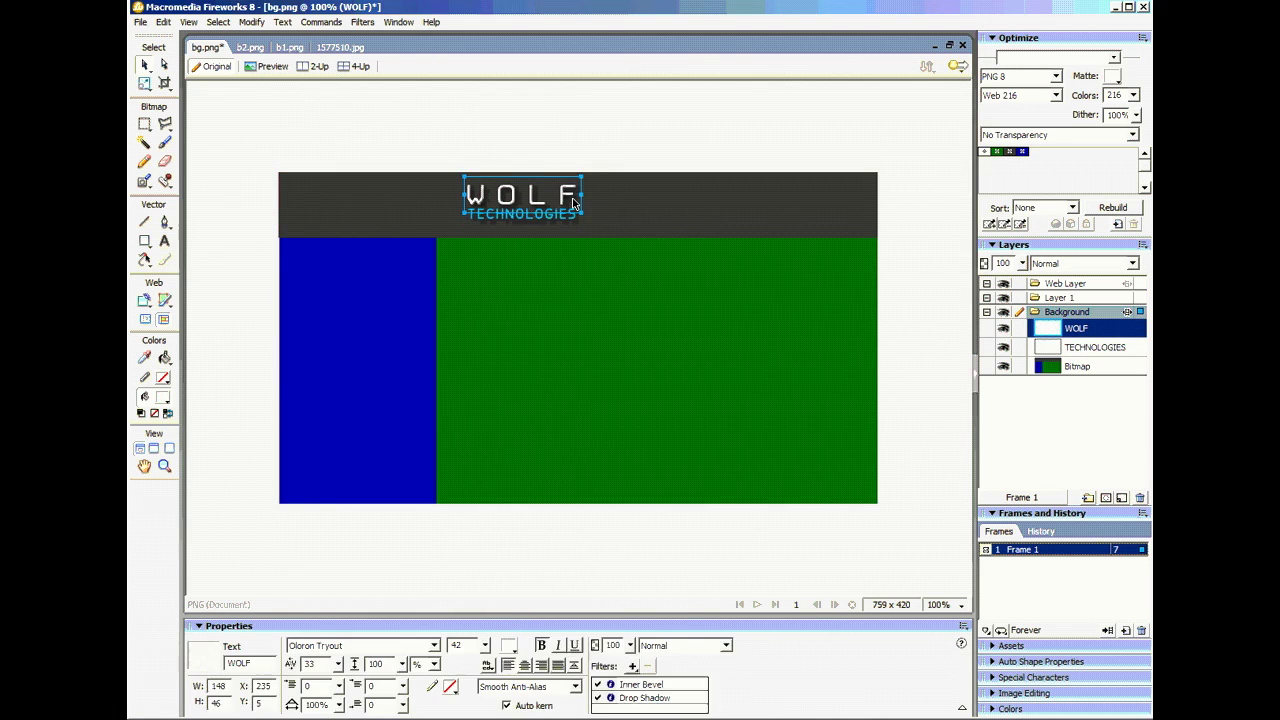
shift+click(569, 218)
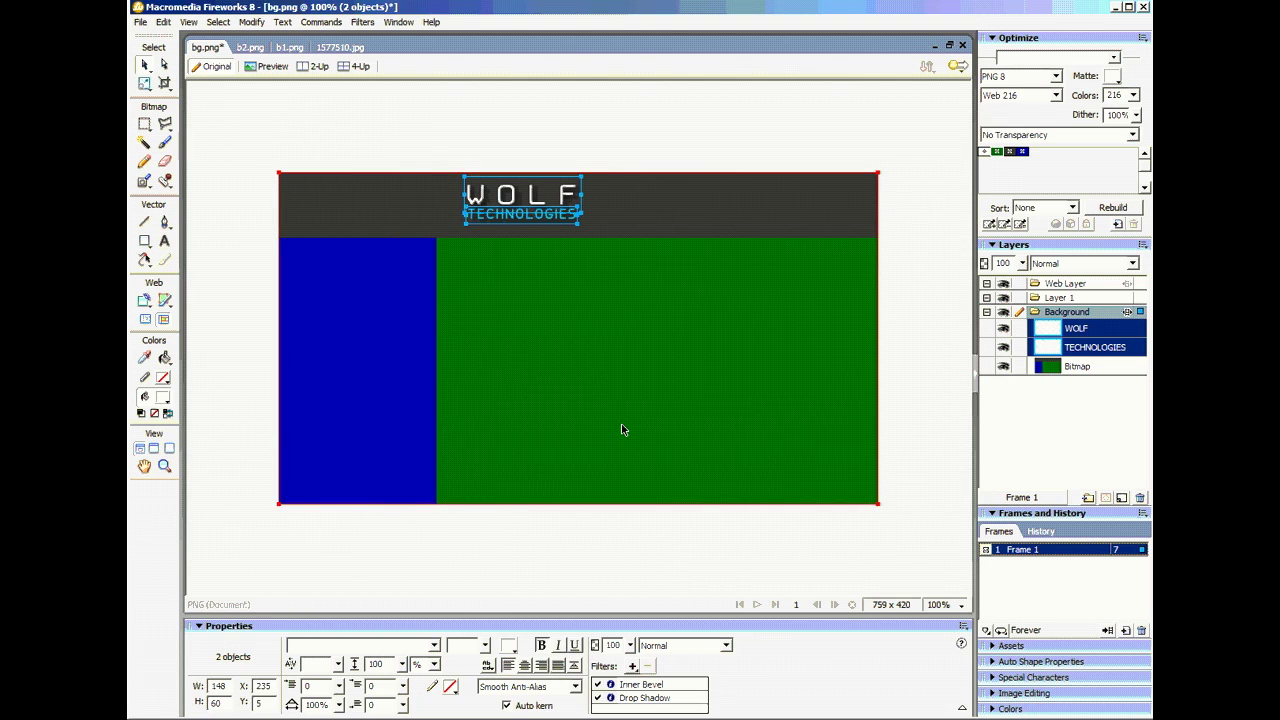
key(ctrl+g)
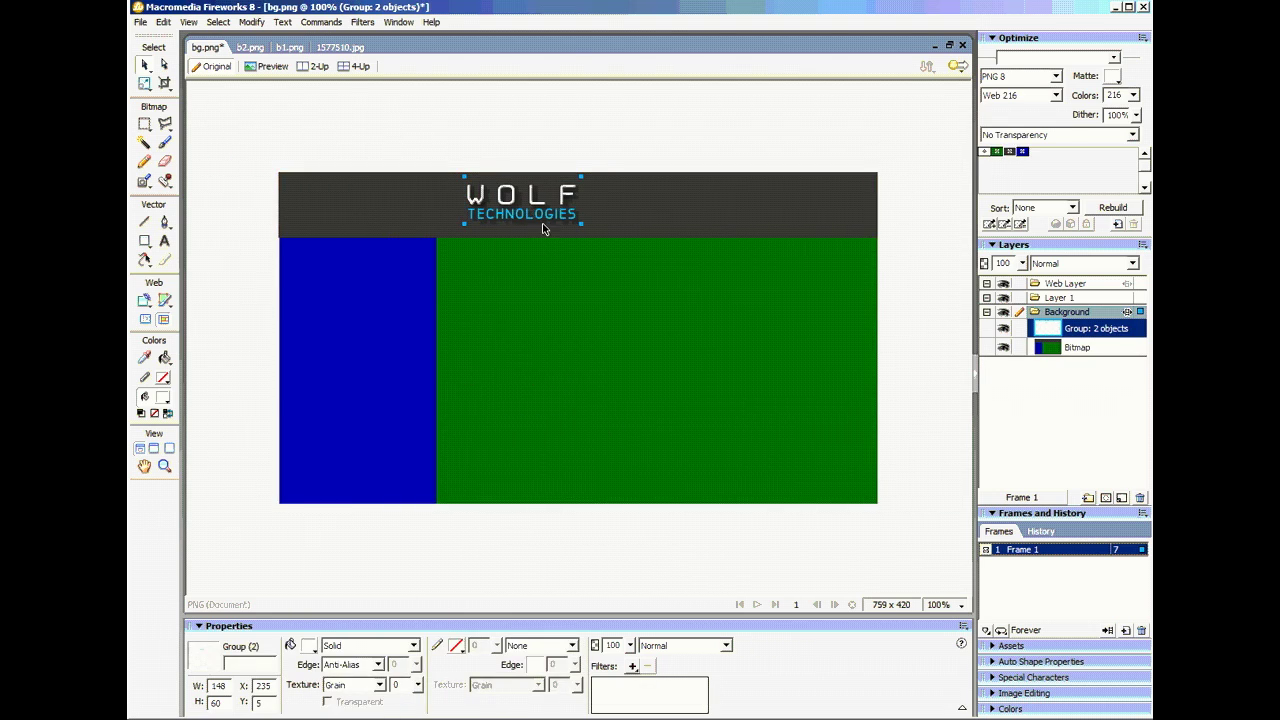
drag(543, 214, 381, 215)
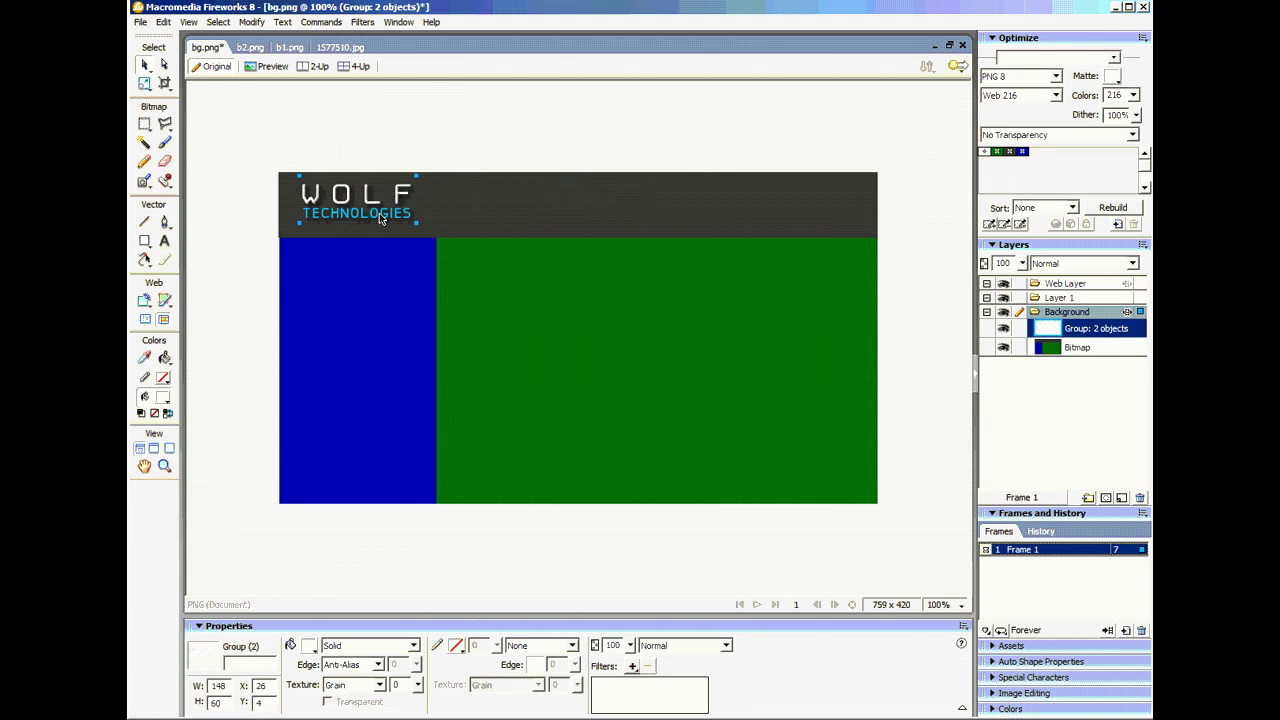
click(523, 118)
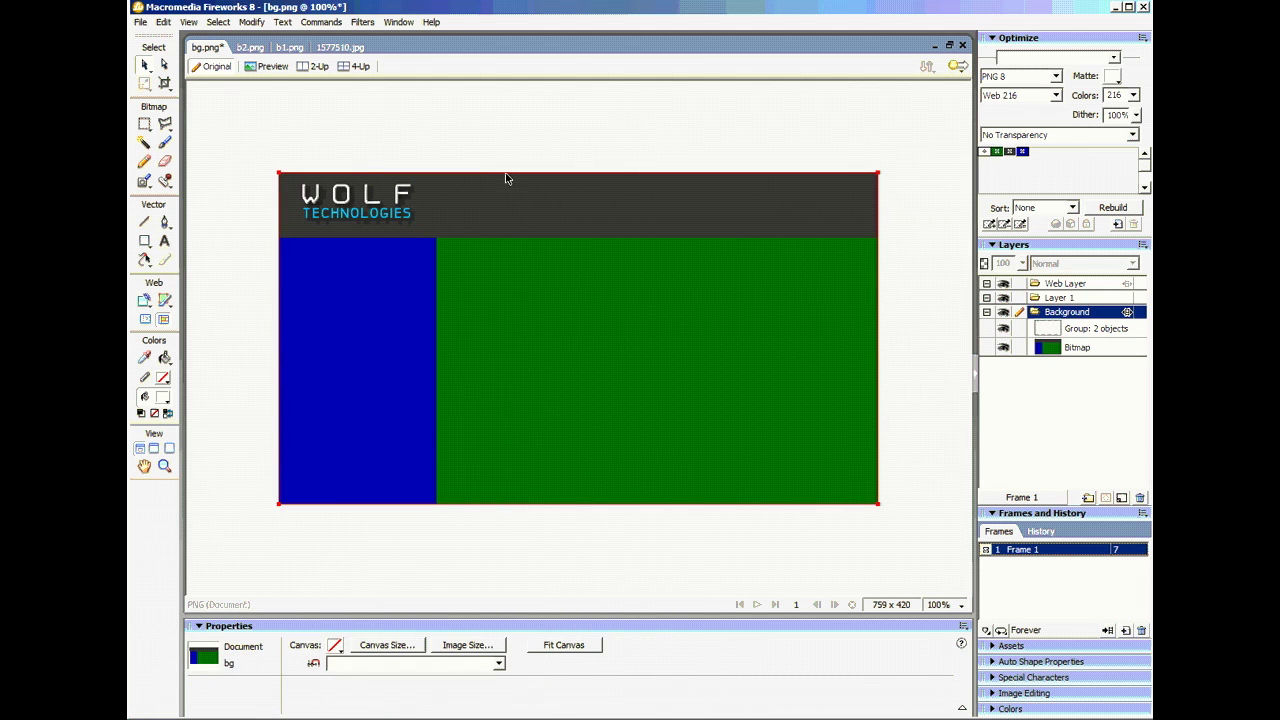
Copy the 1577510.jpg image and paste it into bg.png without resampling.
click(339, 48)
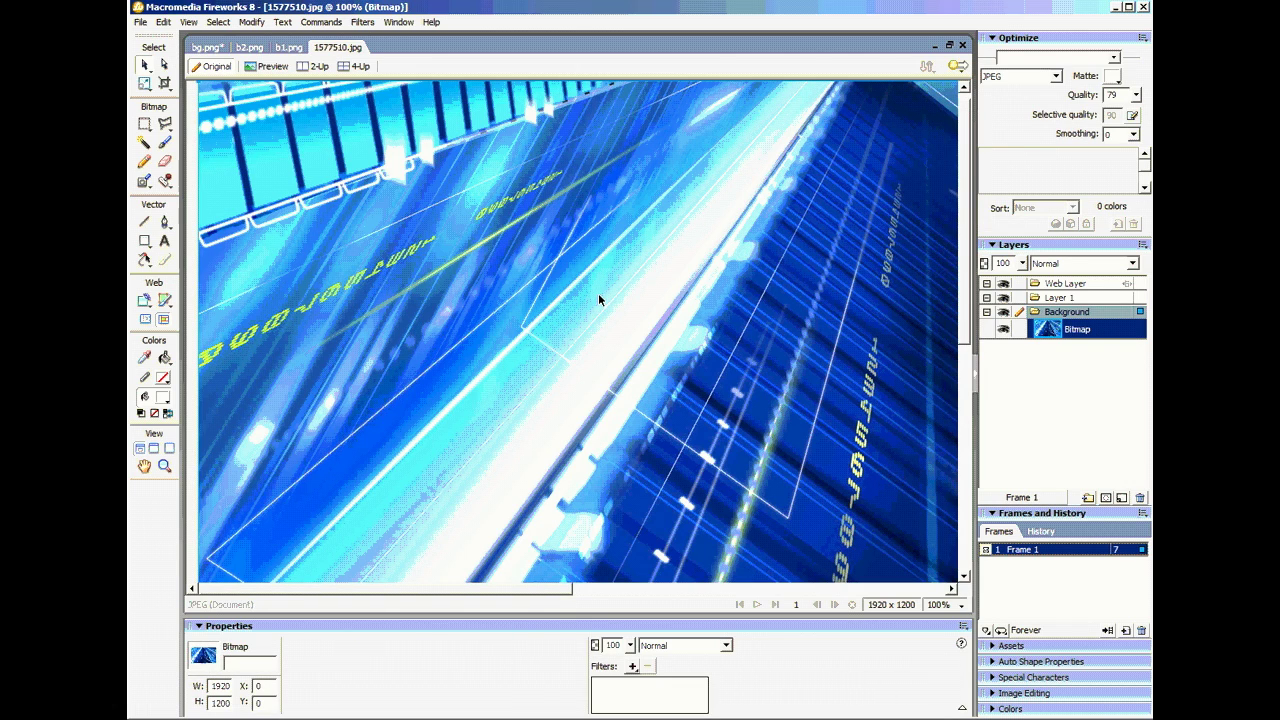
click(208, 48)
key(ctrl+v)
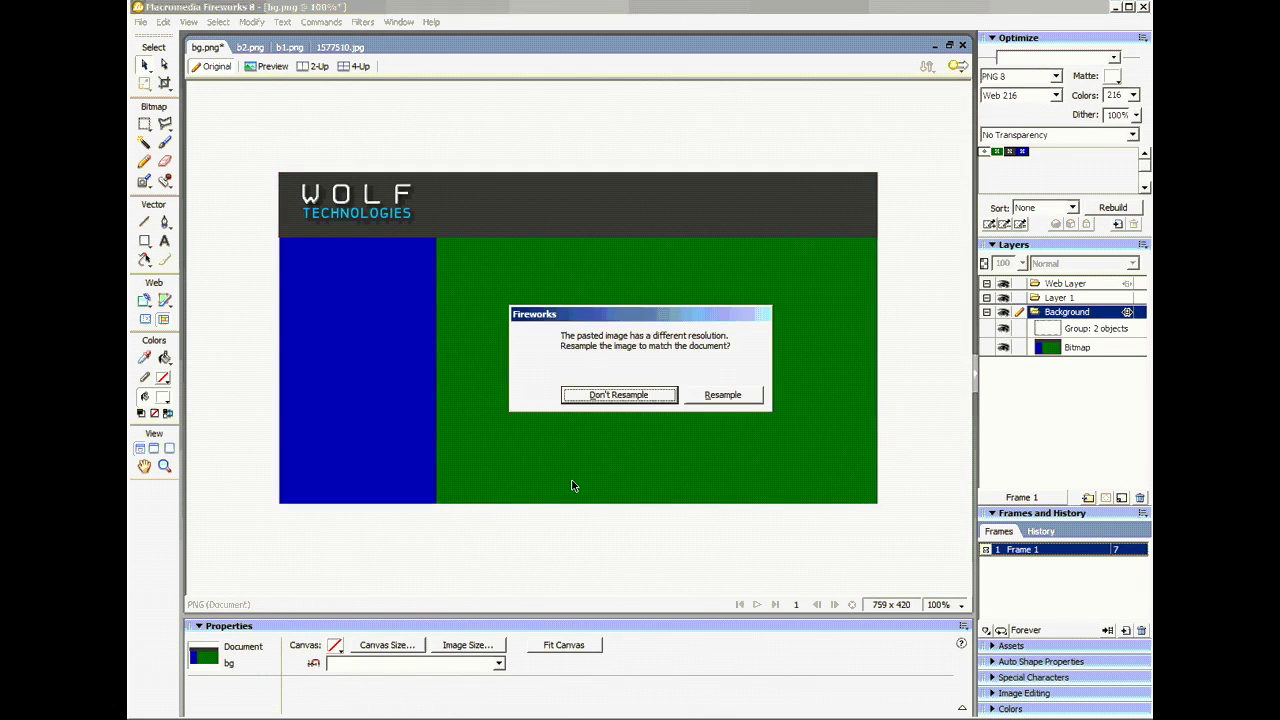
click(625, 395)
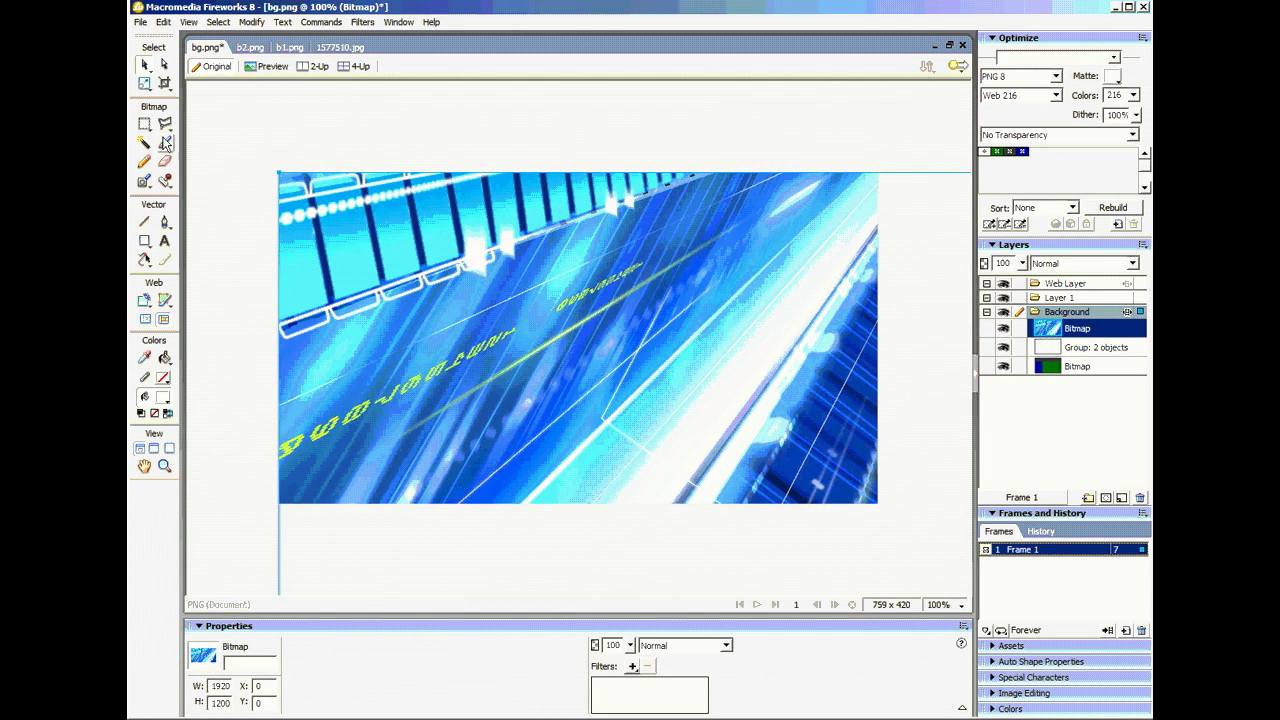
Reposition the pasted image so its light-streaked blue area covers the canvas, at about X -1030, Y -6.
drag(755, 400, 441, 313)
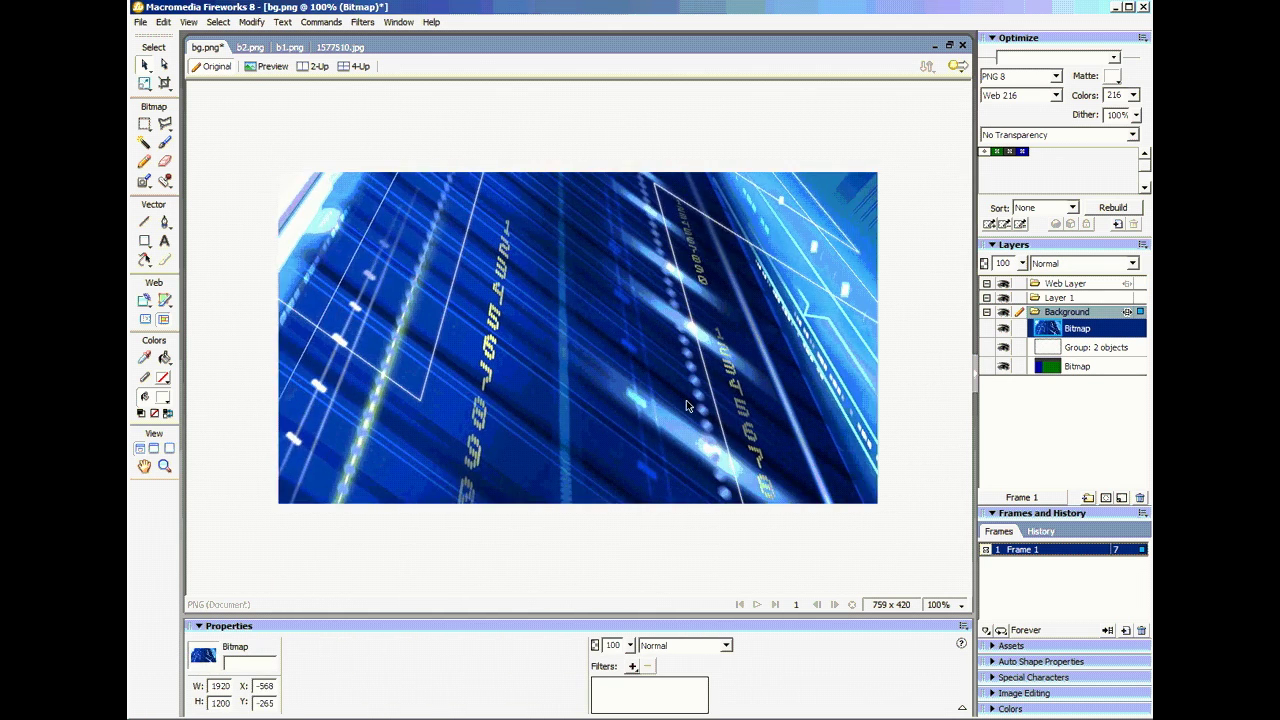
drag(686, 400, 484, 315)
drag(492, 414, 562, 277)
drag(539, 428, 682, 261)
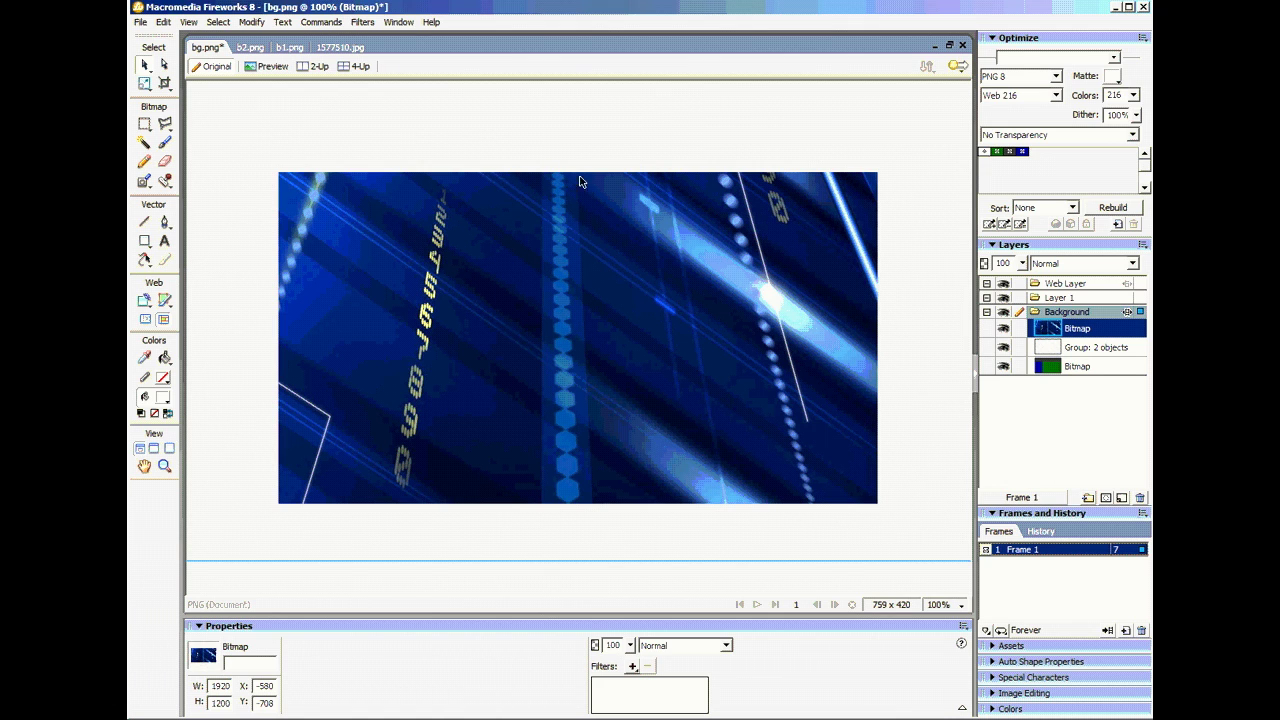
drag(728, 414, 569, 423)
drag(800, 319, 686, 318)
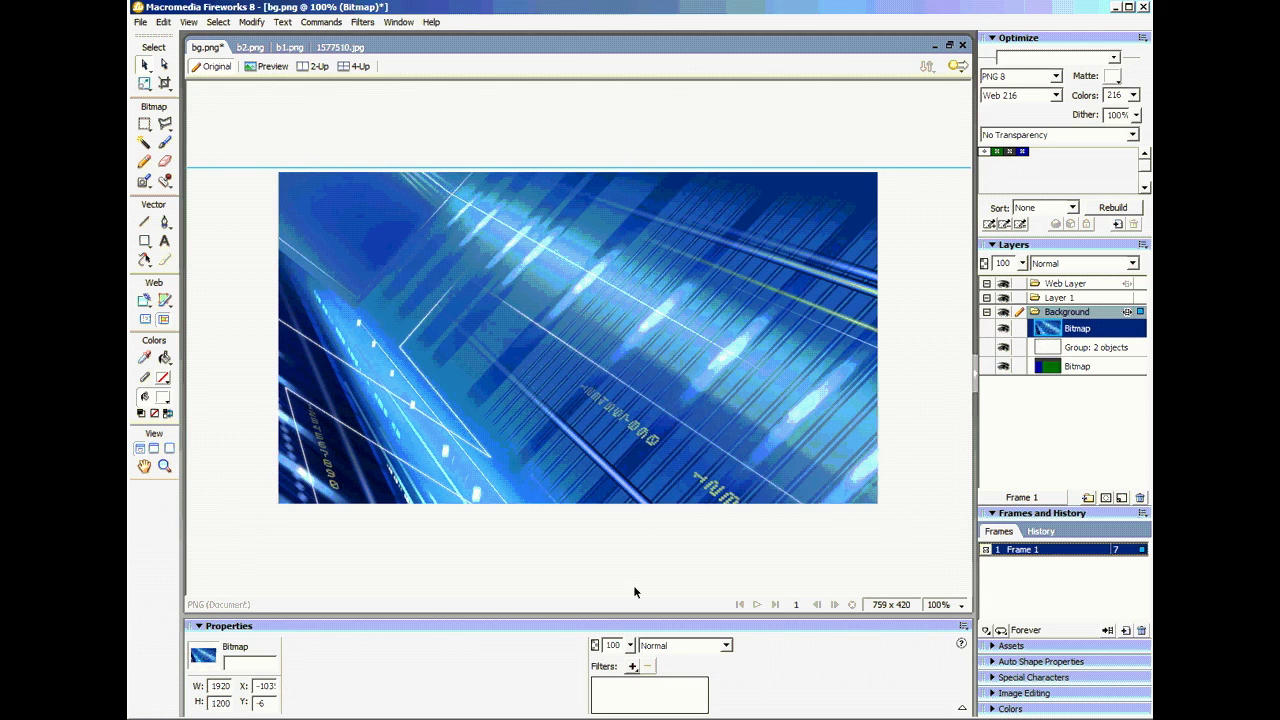
Trim the canvas to crop the pasted image to the document bounds, and move the logo group above the image in the layer order.
click(252, 22)
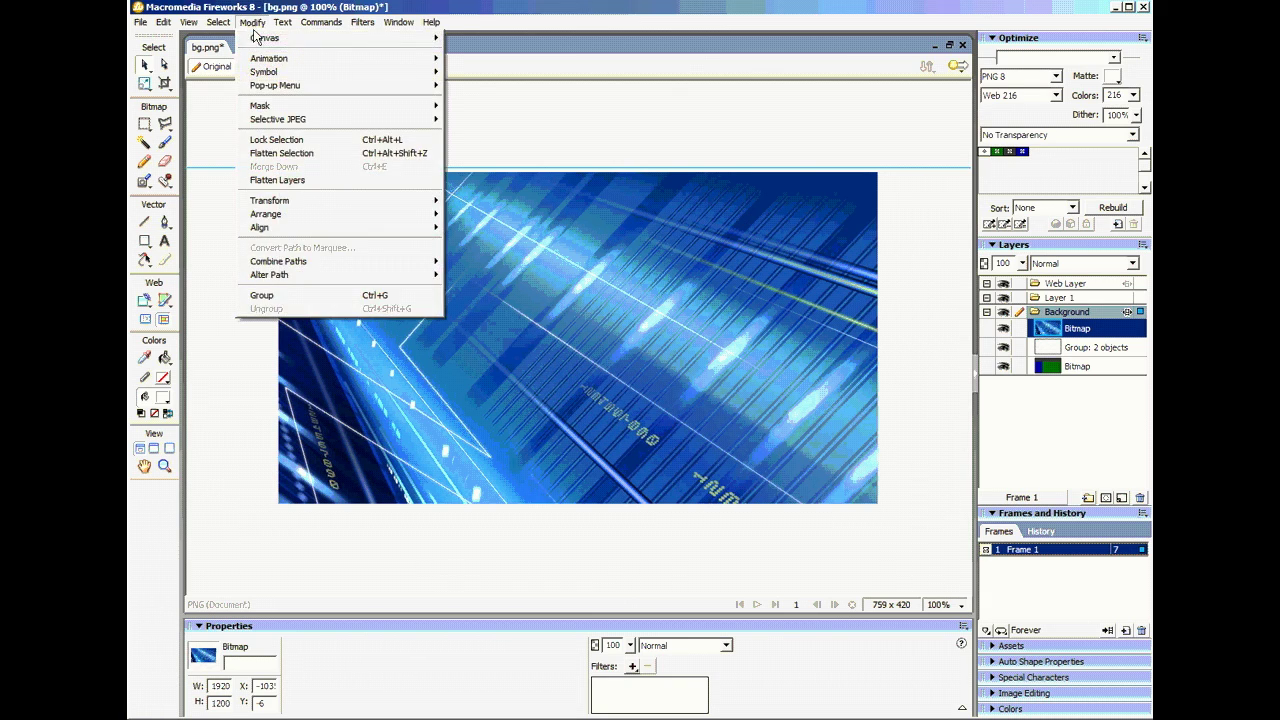
mouse_move(258, 40)
click(480, 85)
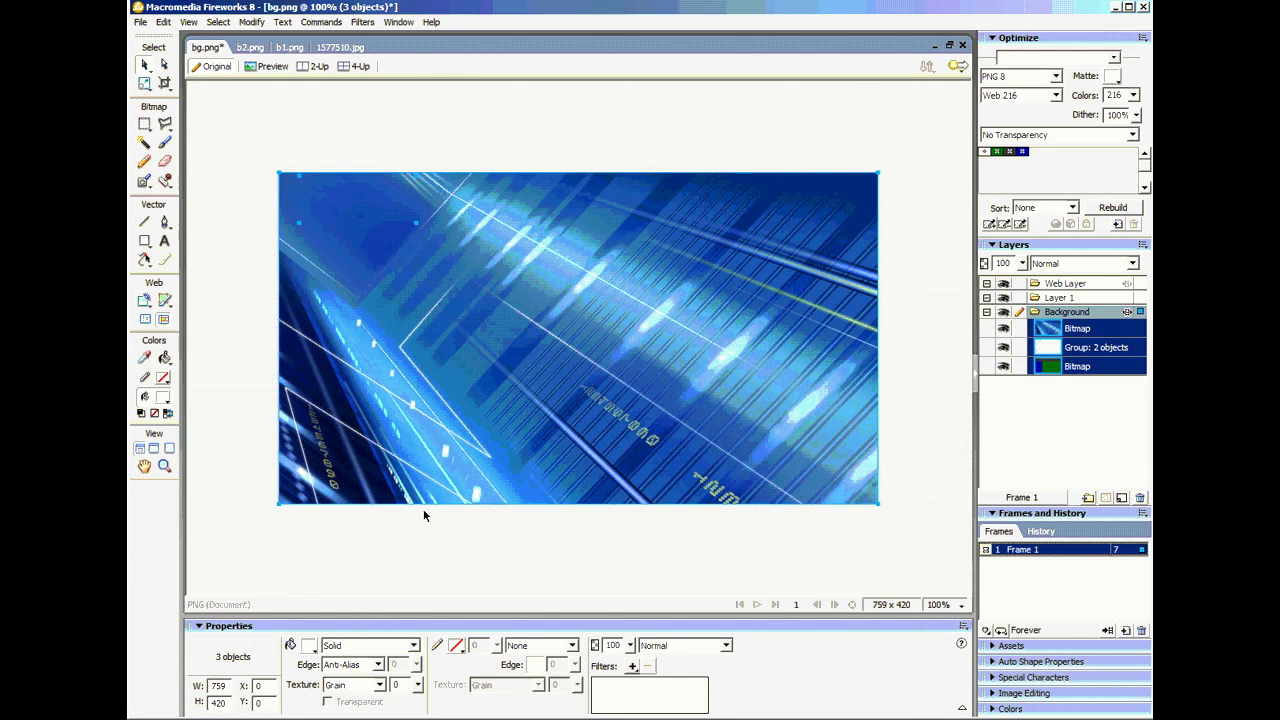
click(513, 137)
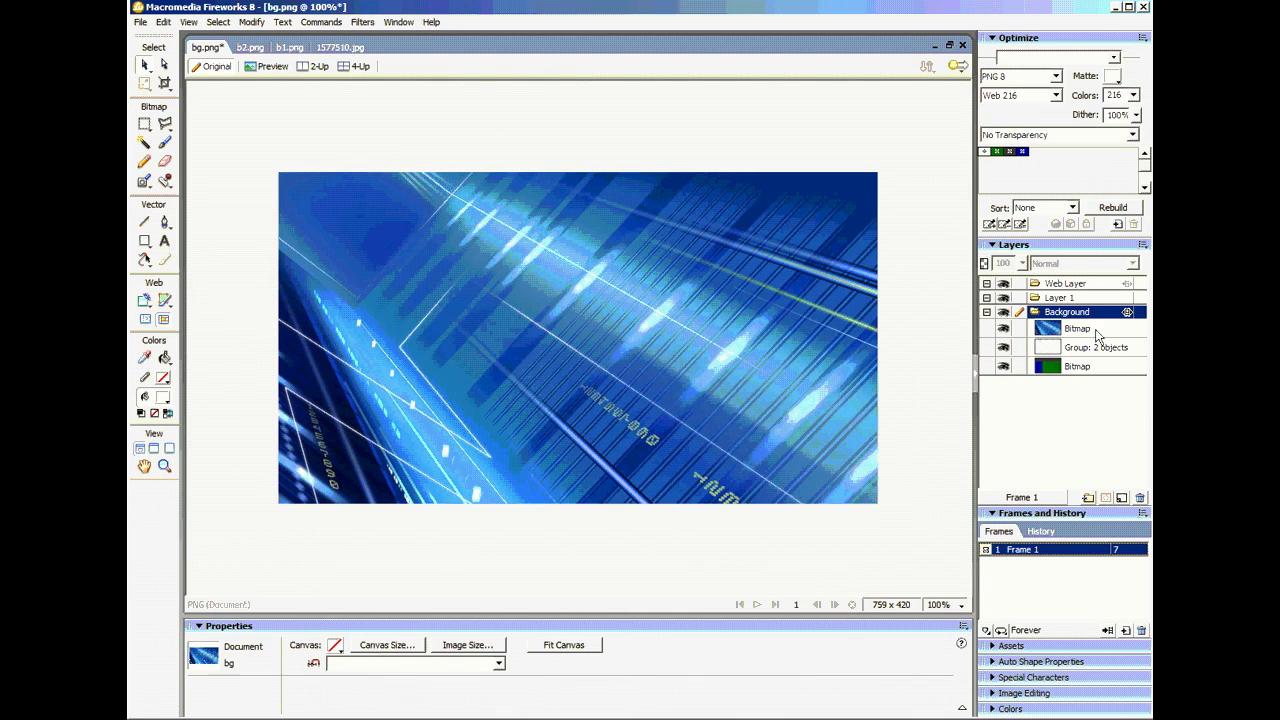
drag(1088, 358, 1089, 322)
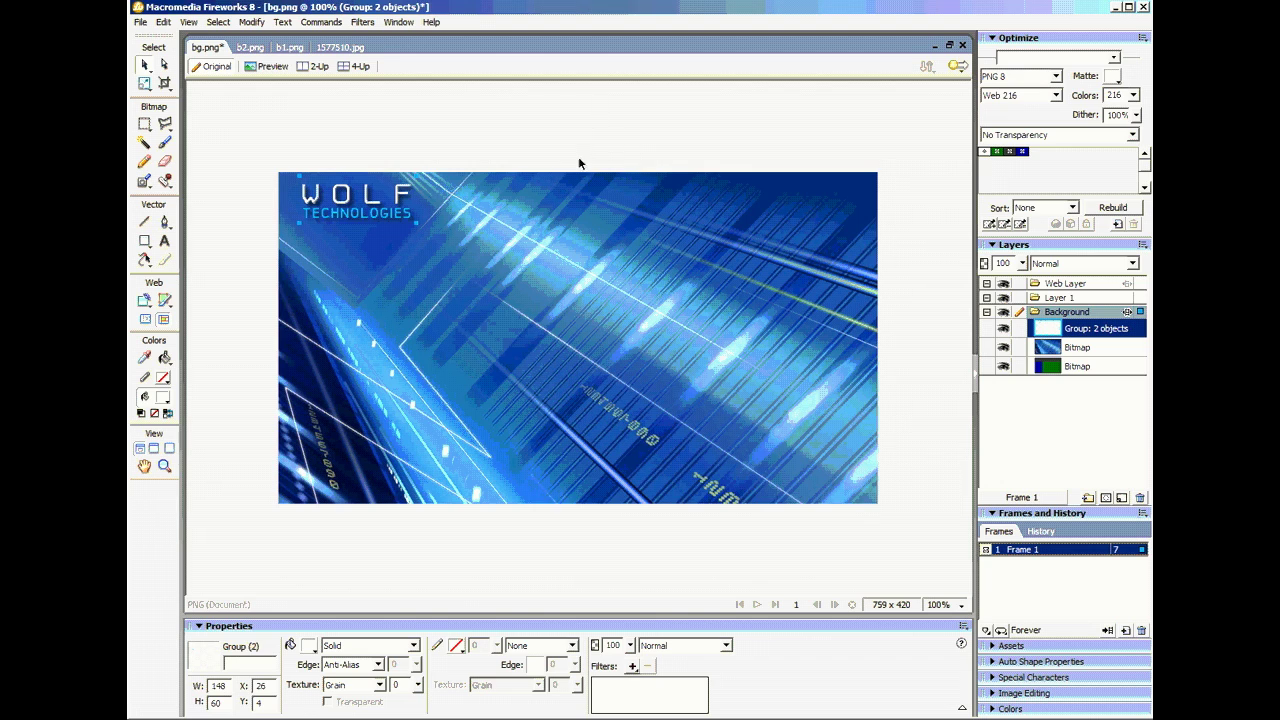
Add a Hue/Saturation filter to the blue image with Colorize off, hue 31, saturation -37 and lightness -63.
click(575, 310)
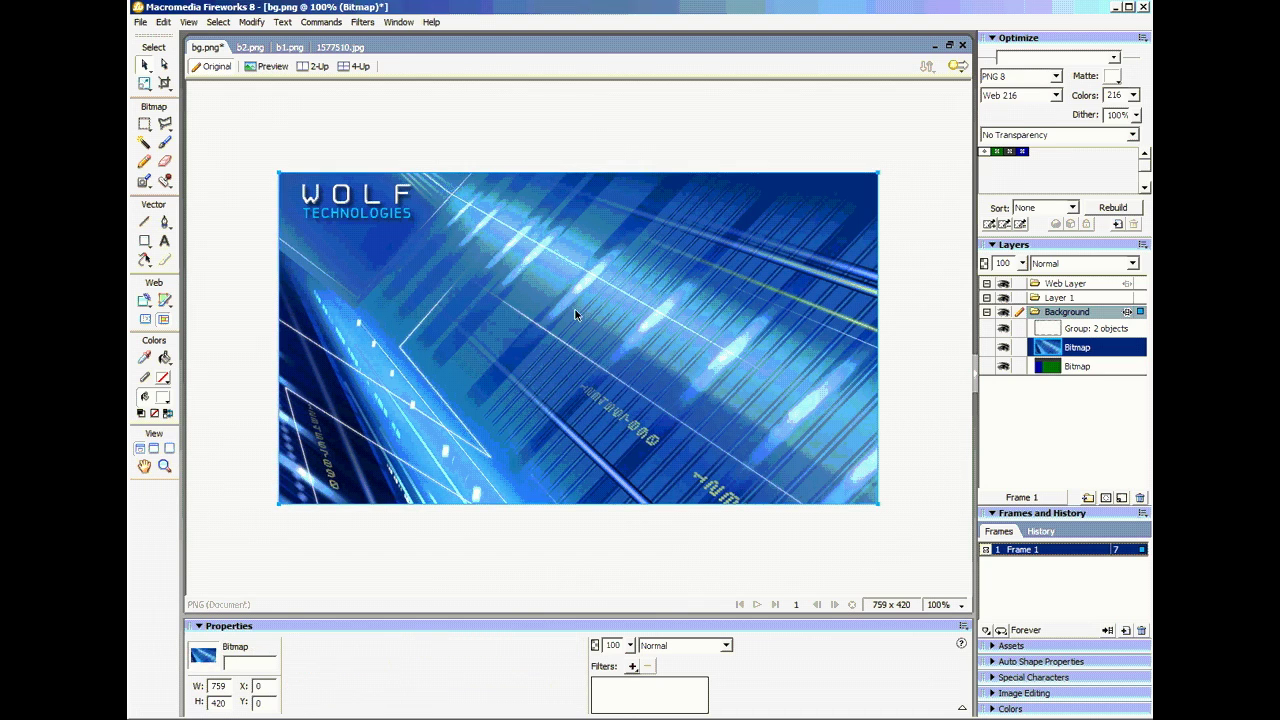
click(632, 666)
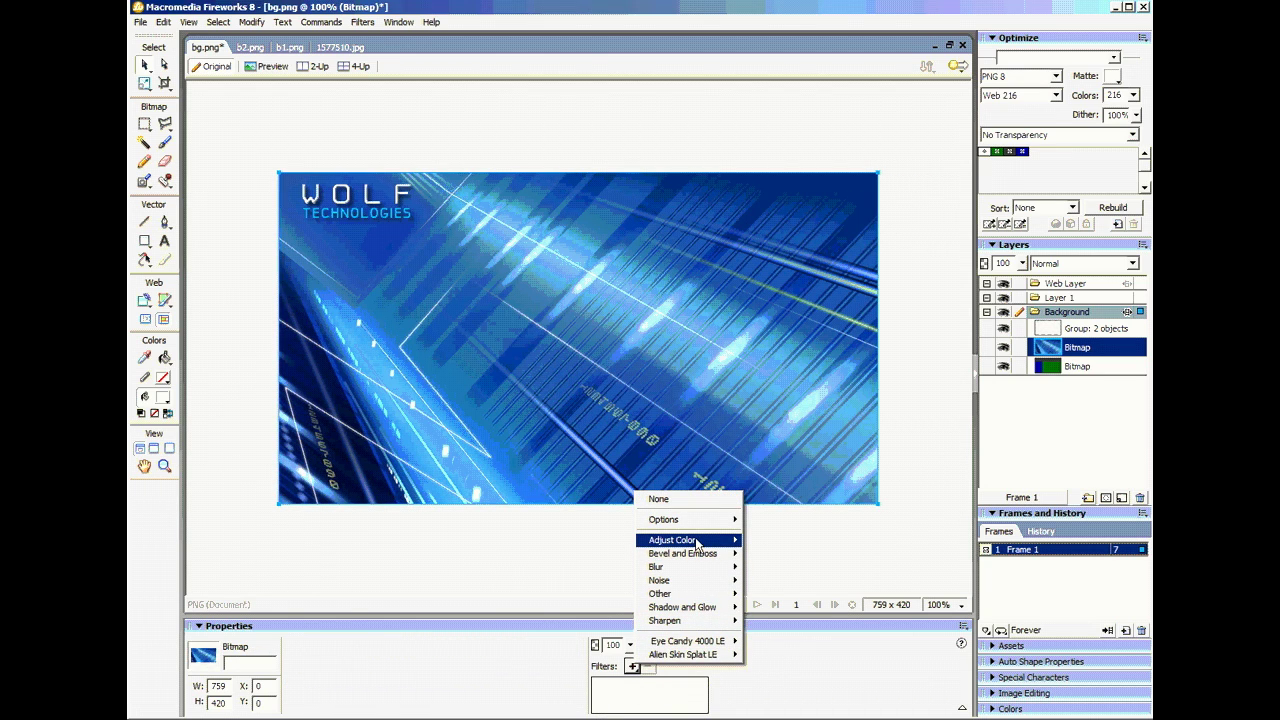
mouse_move(701, 541)
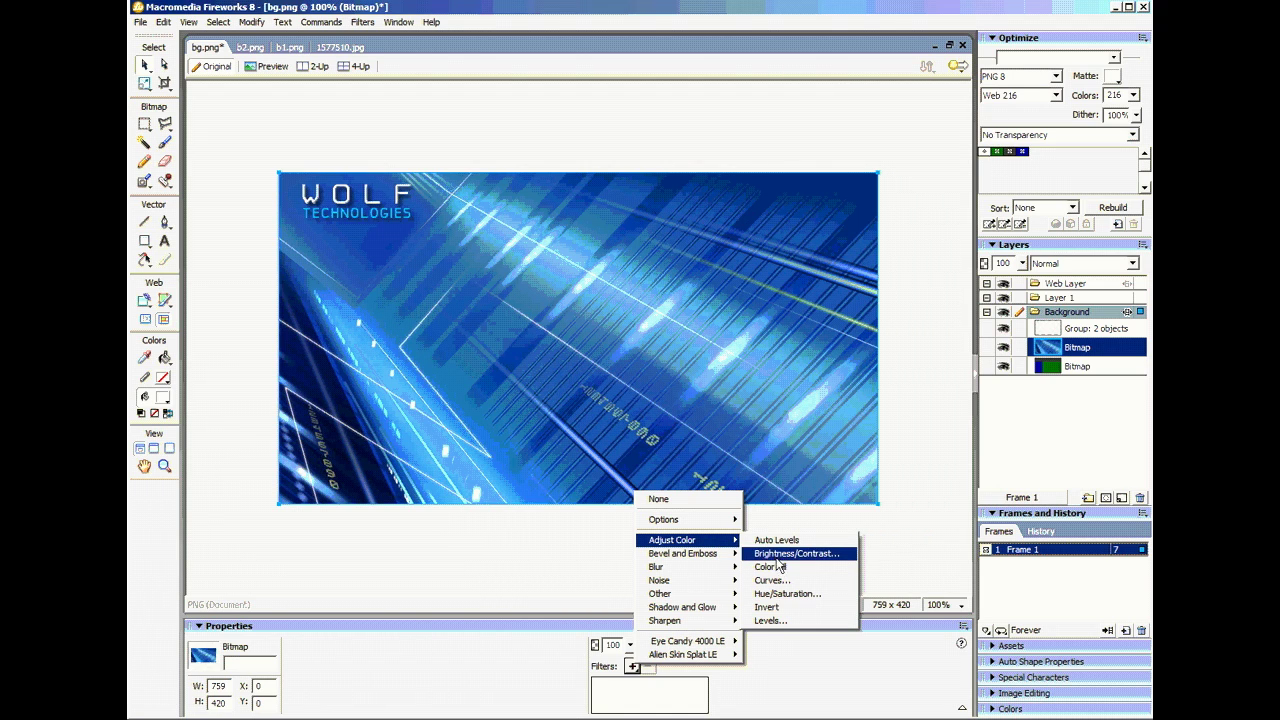
click(786, 593)
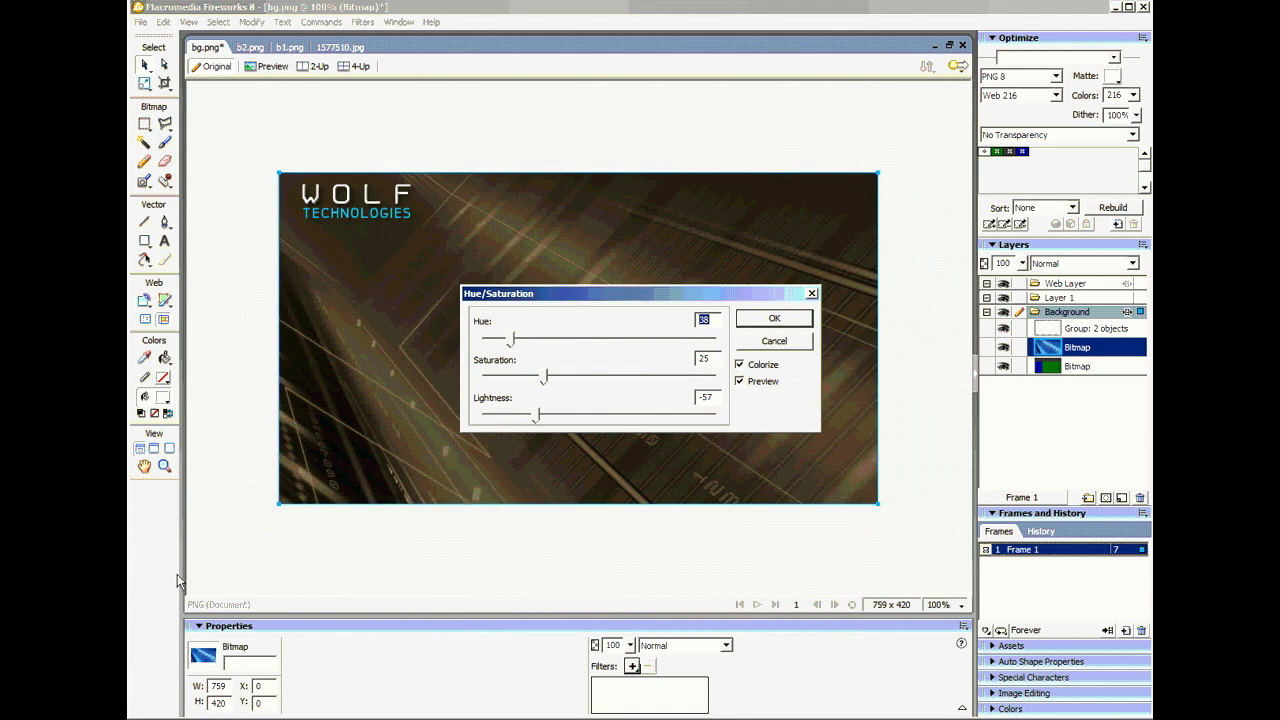
click(740, 364)
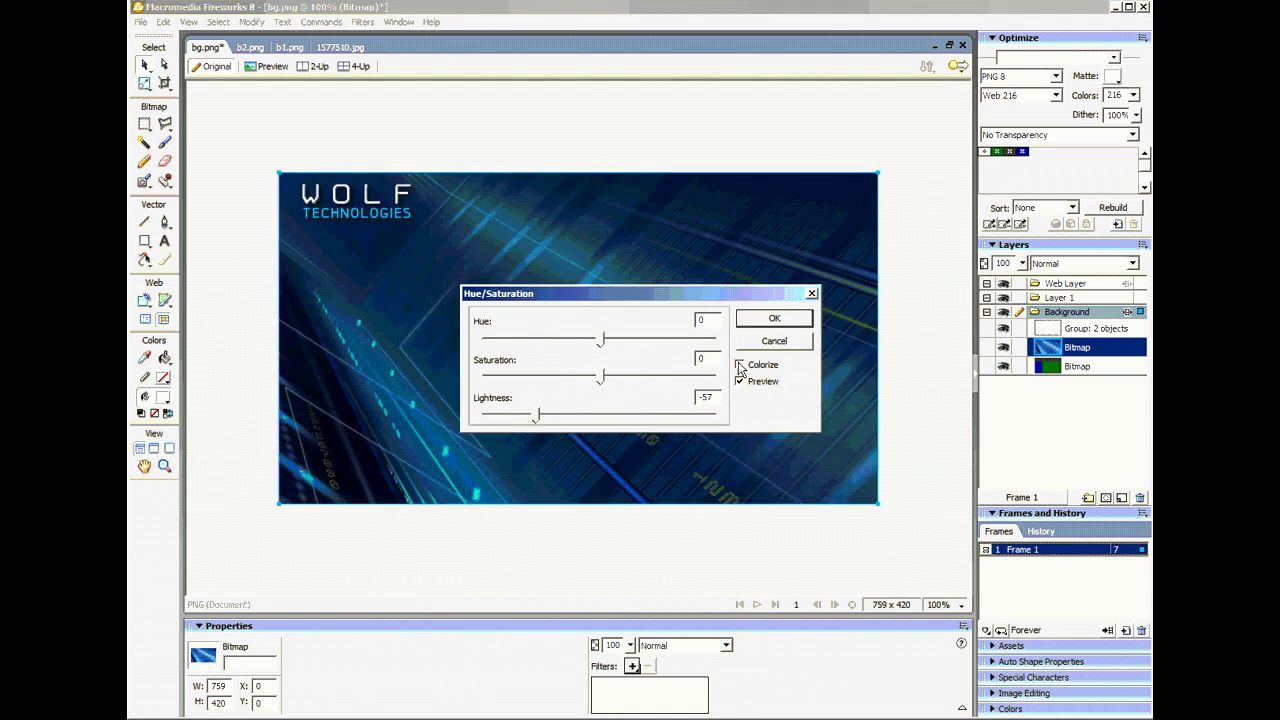
mouse_move(535, 420)
mouse_down()
mouse_move(646, 420)
mouse_move(517, 421)
mouse_move(530, 420)
mouse_up()
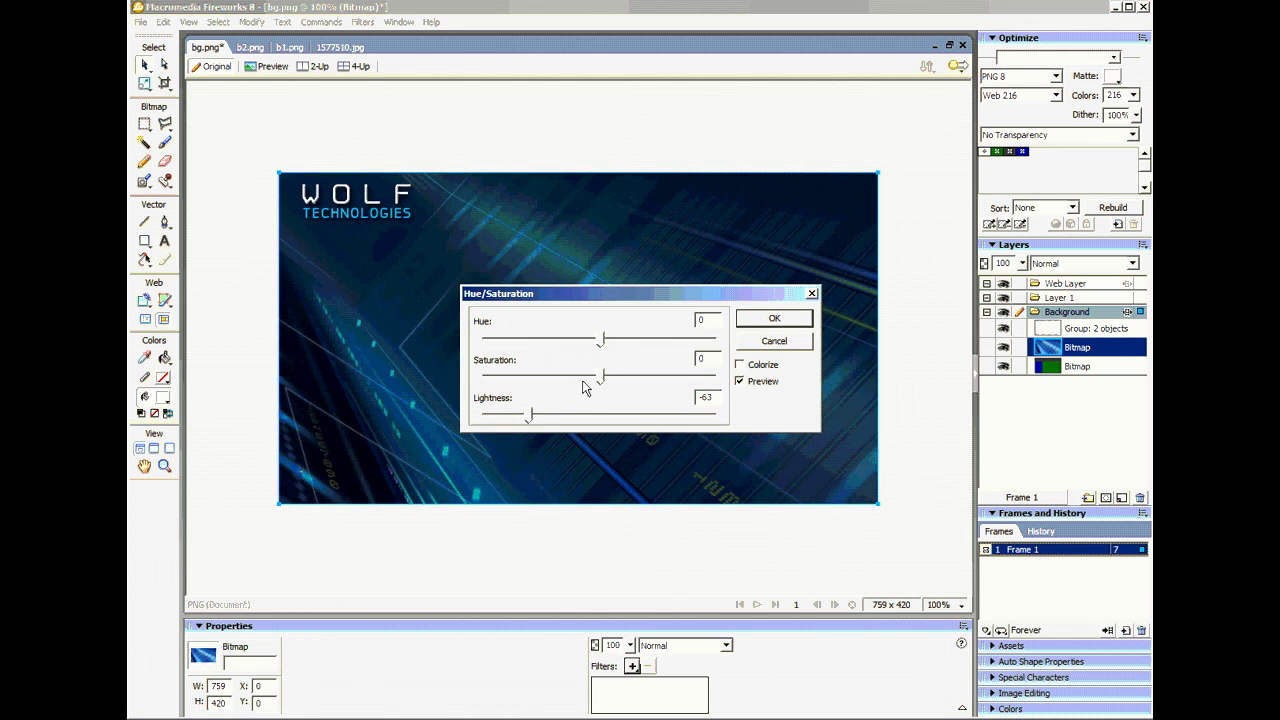
drag(601, 378, 559, 384)
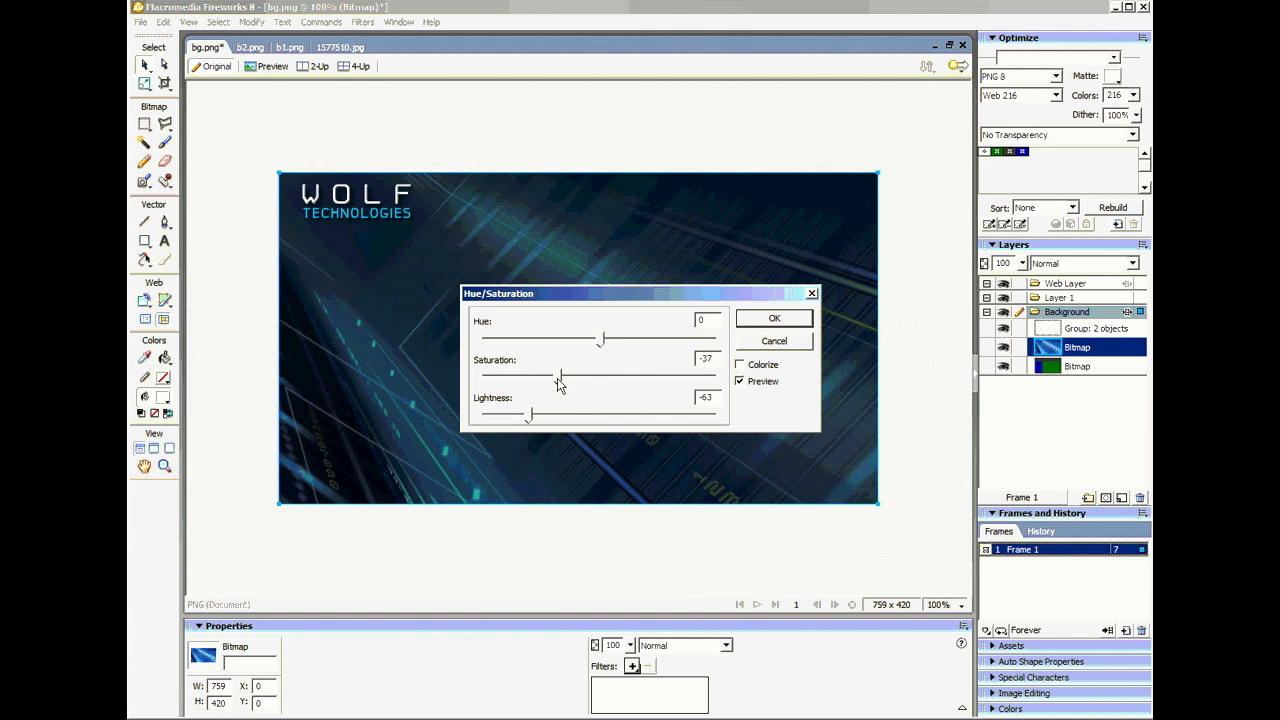
mouse_move(598, 345)
mouse_down()
mouse_move(580, 345)
mouse_move(618, 339)
mouse_up()
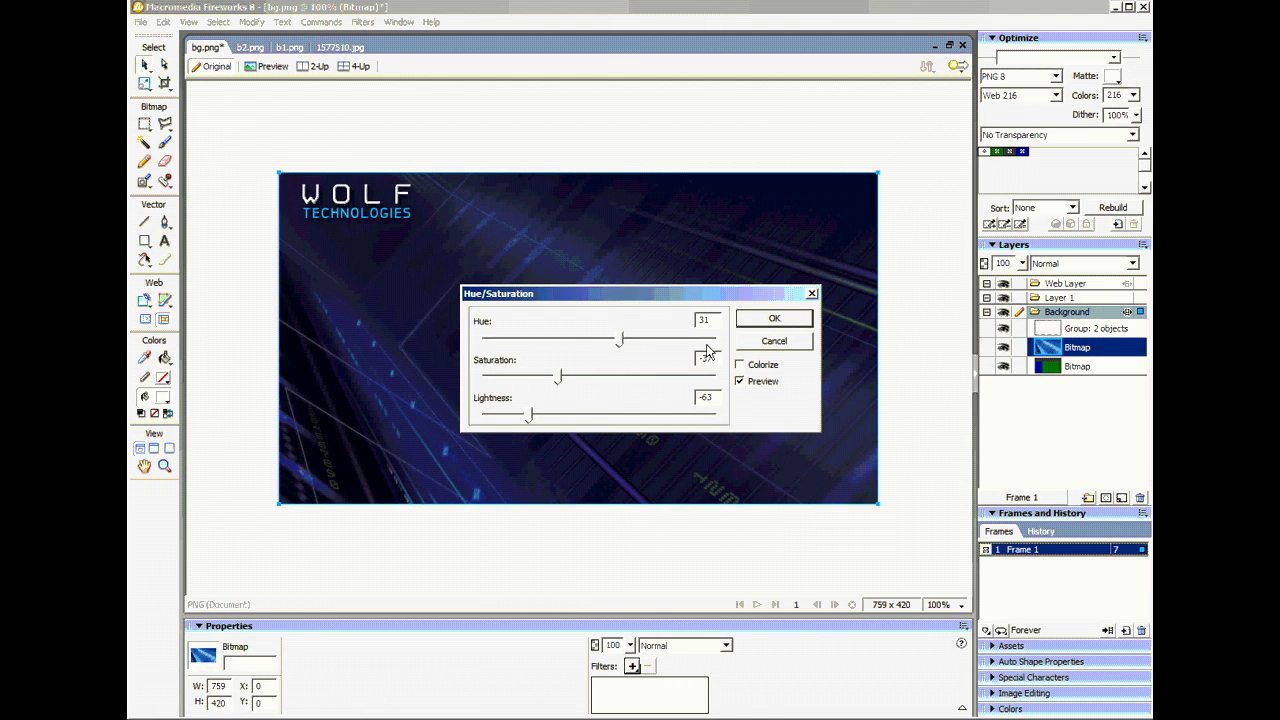
click(773, 319)
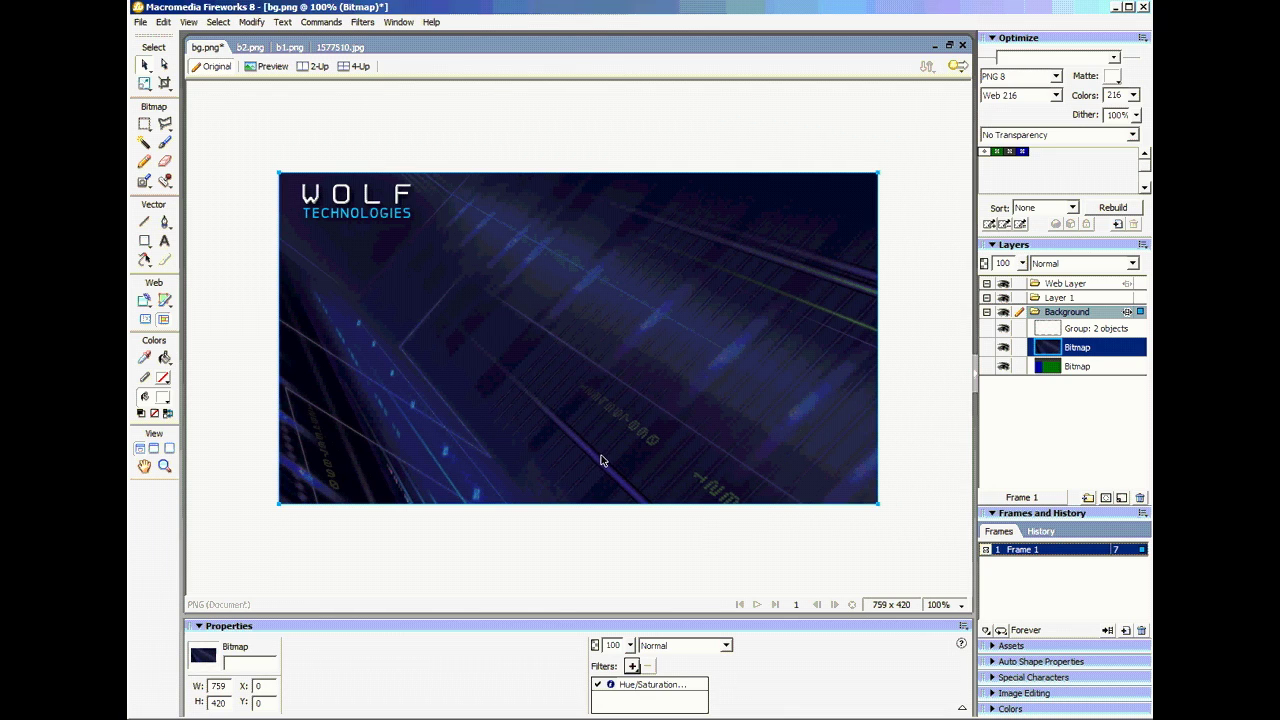
Subselect the "TECHNOLOGIES" text inside the logo group and recolour it #6666FF.
click(348, 192)
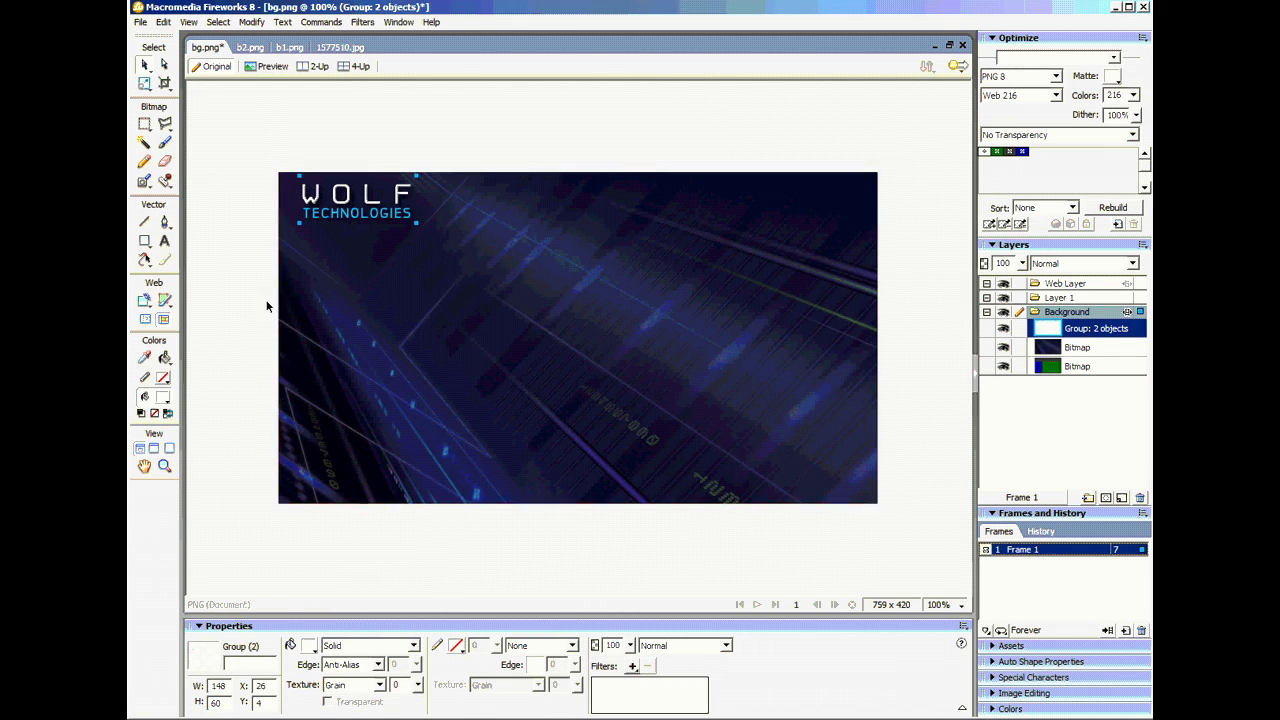
click(166, 66)
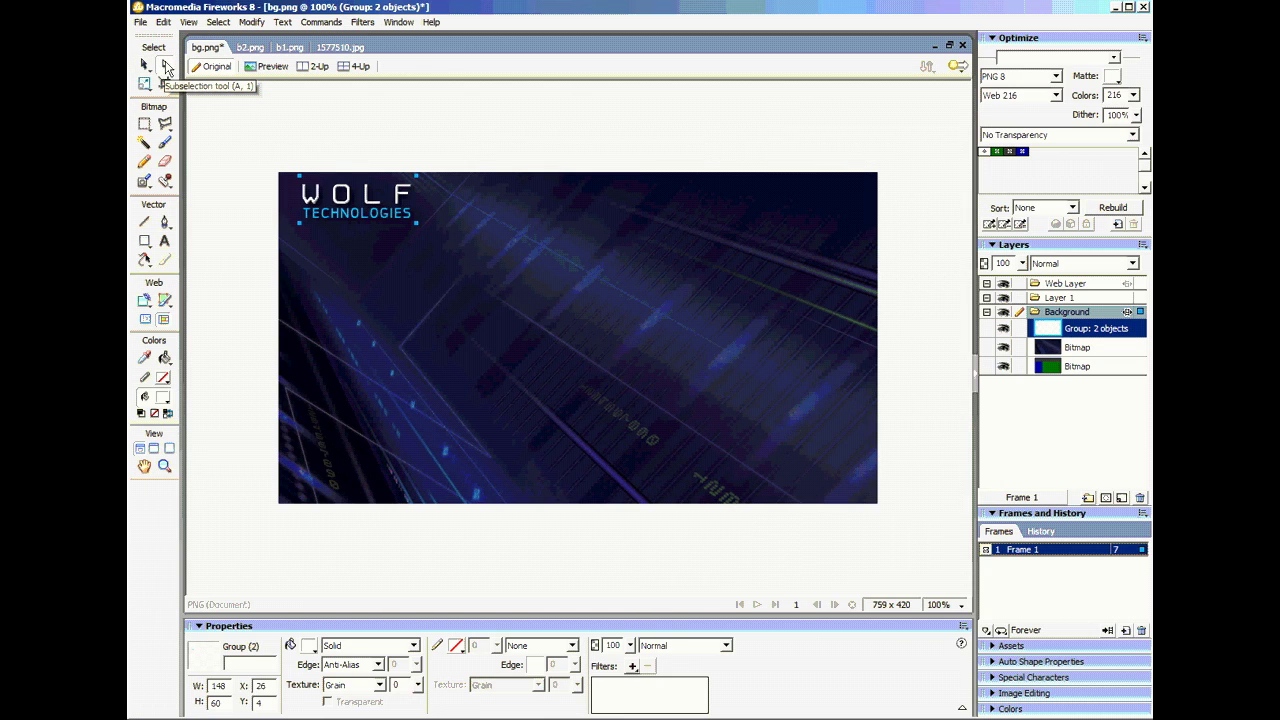
click(397, 220)
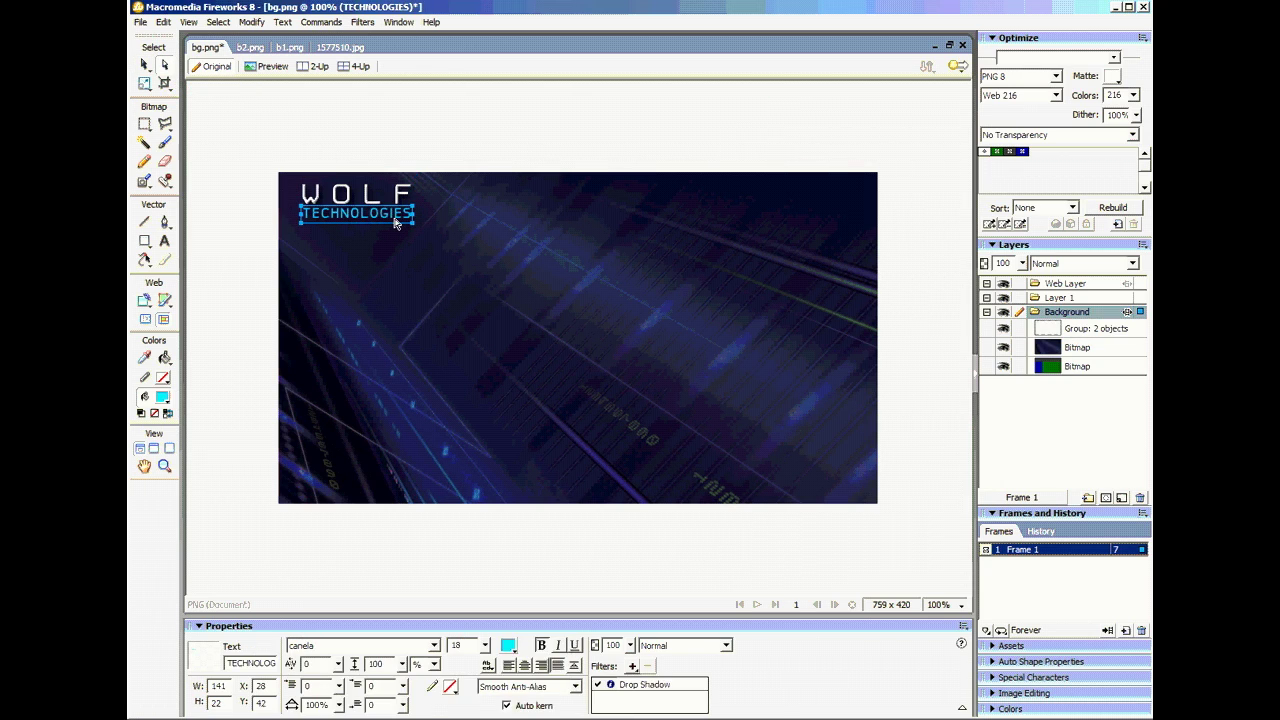
click(508, 645)
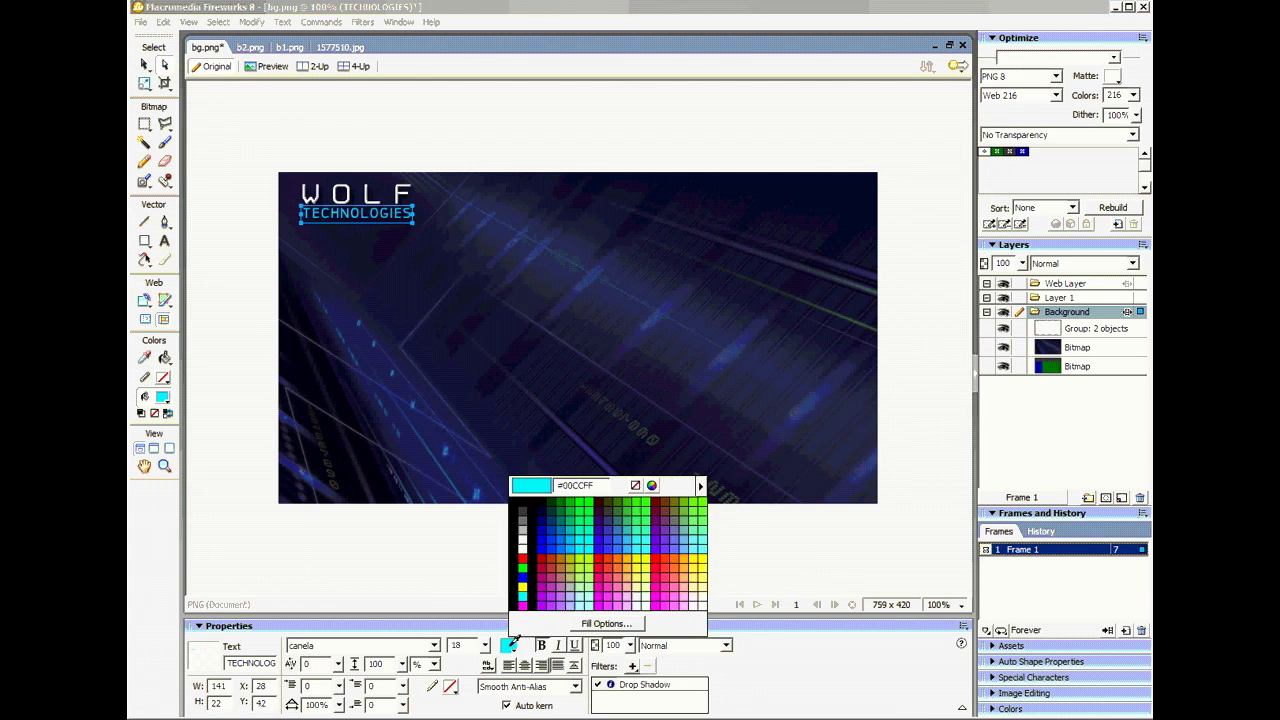
click(678, 549)
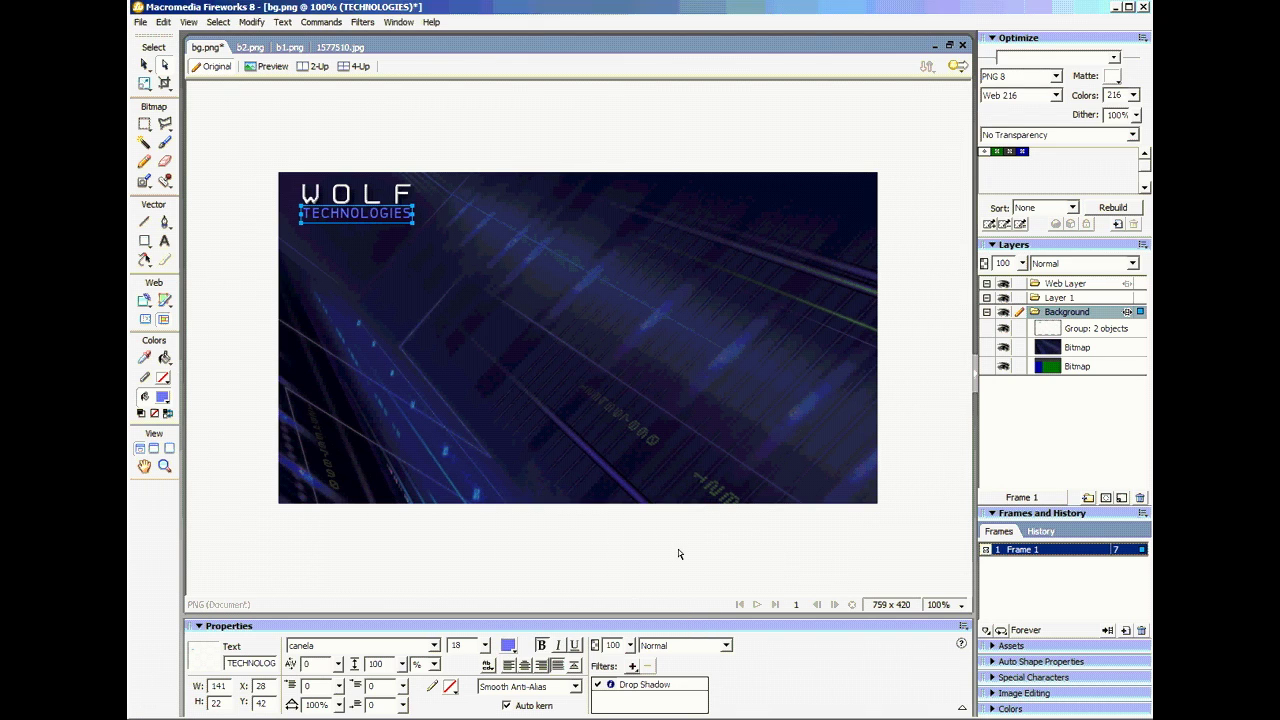
click(509, 150)
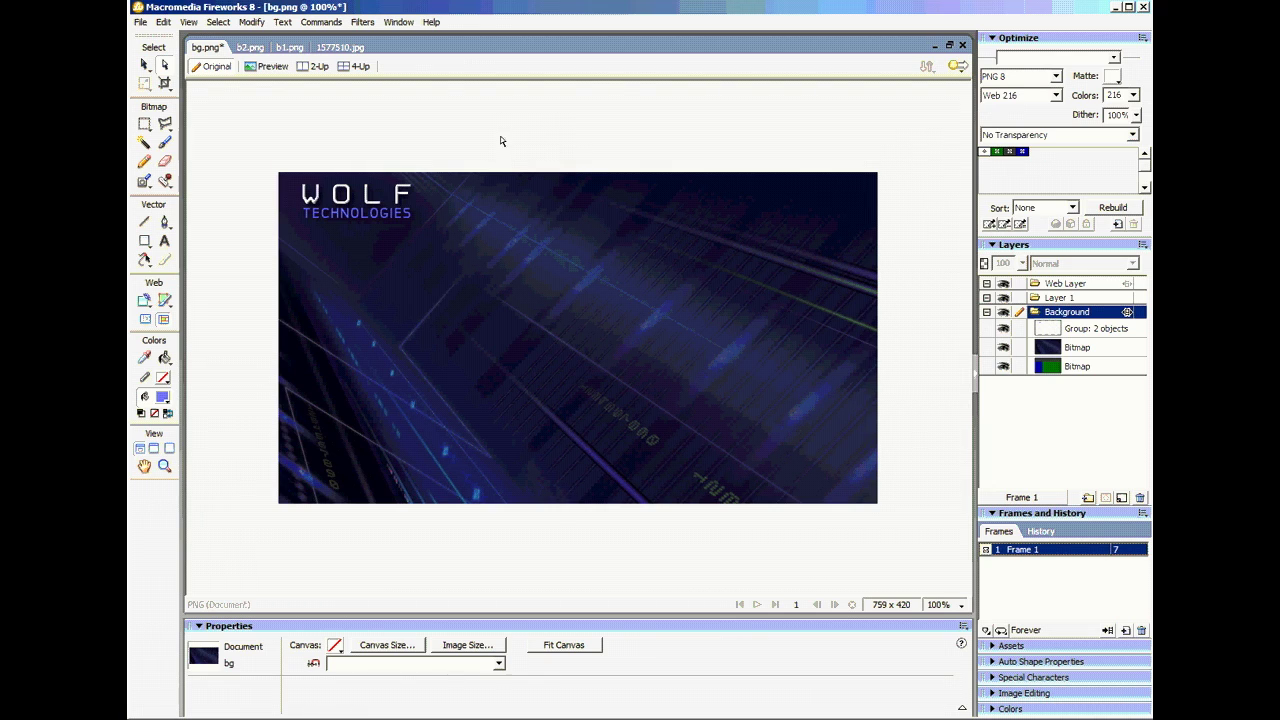
Draw a filled rectangle about 772 x 82 pixels across the full width of the header and toggle its visibility to check it.
click(145, 242)
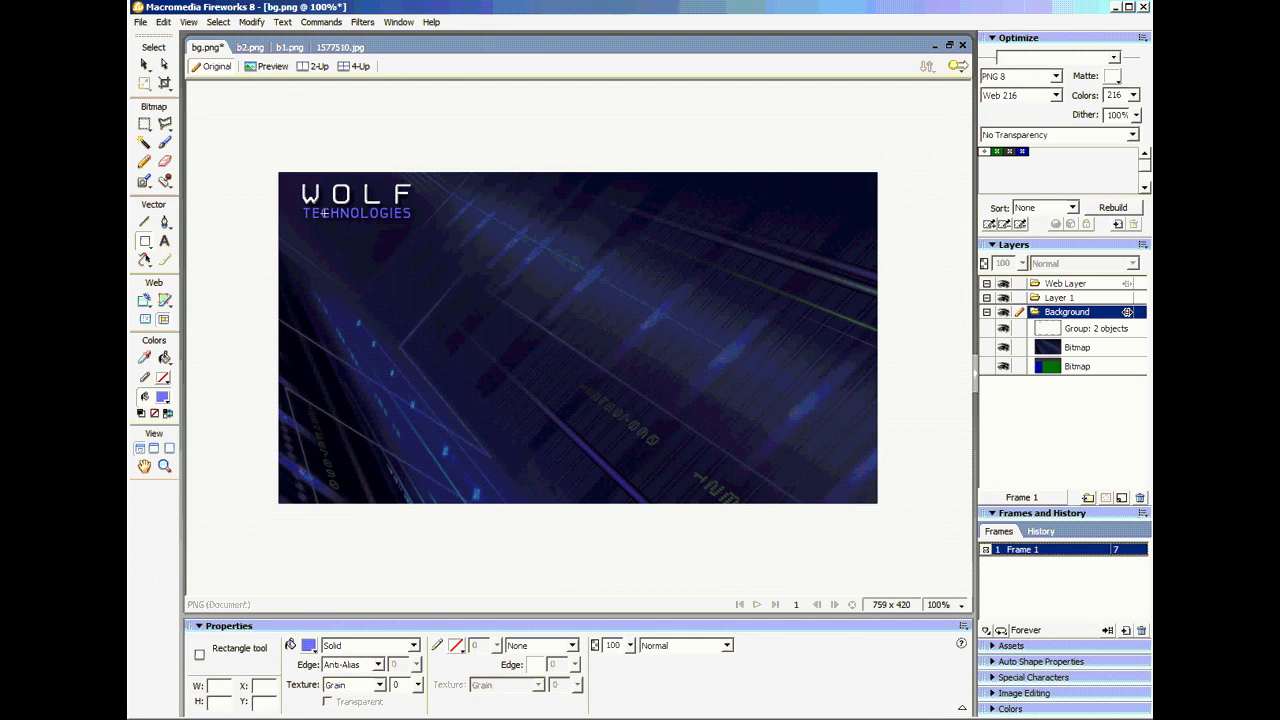
drag(275, 172, 883, 235)
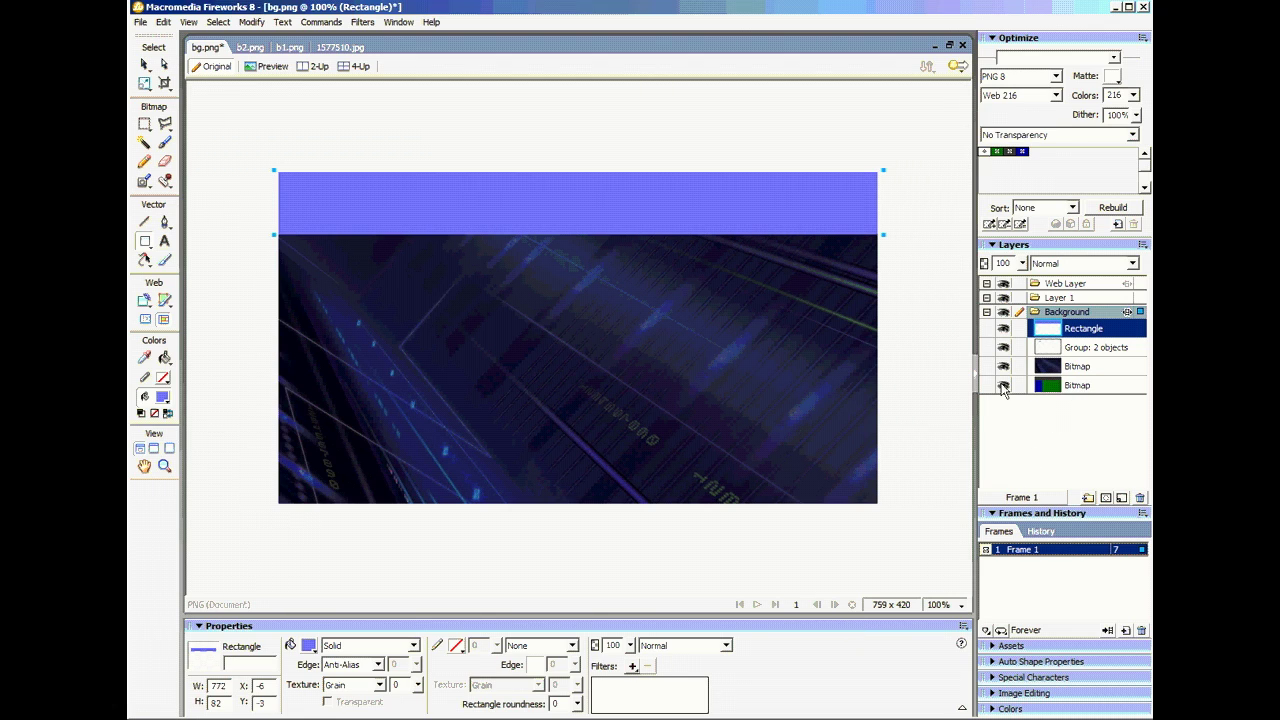
click(1003, 329)
click(1004, 330)
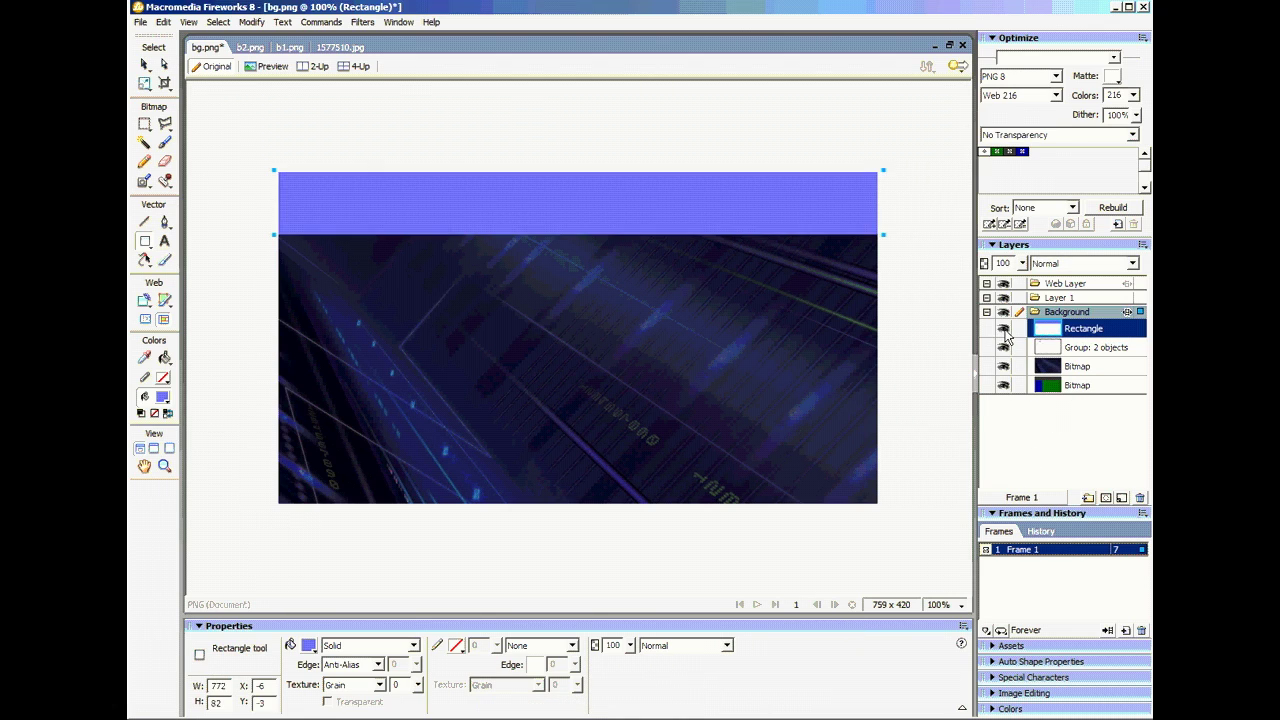
Align the header rectangle at Y 1 using the template bitmap with the image temporarily hidden, and move the logo group above the rectangle.
click(1004, 367)
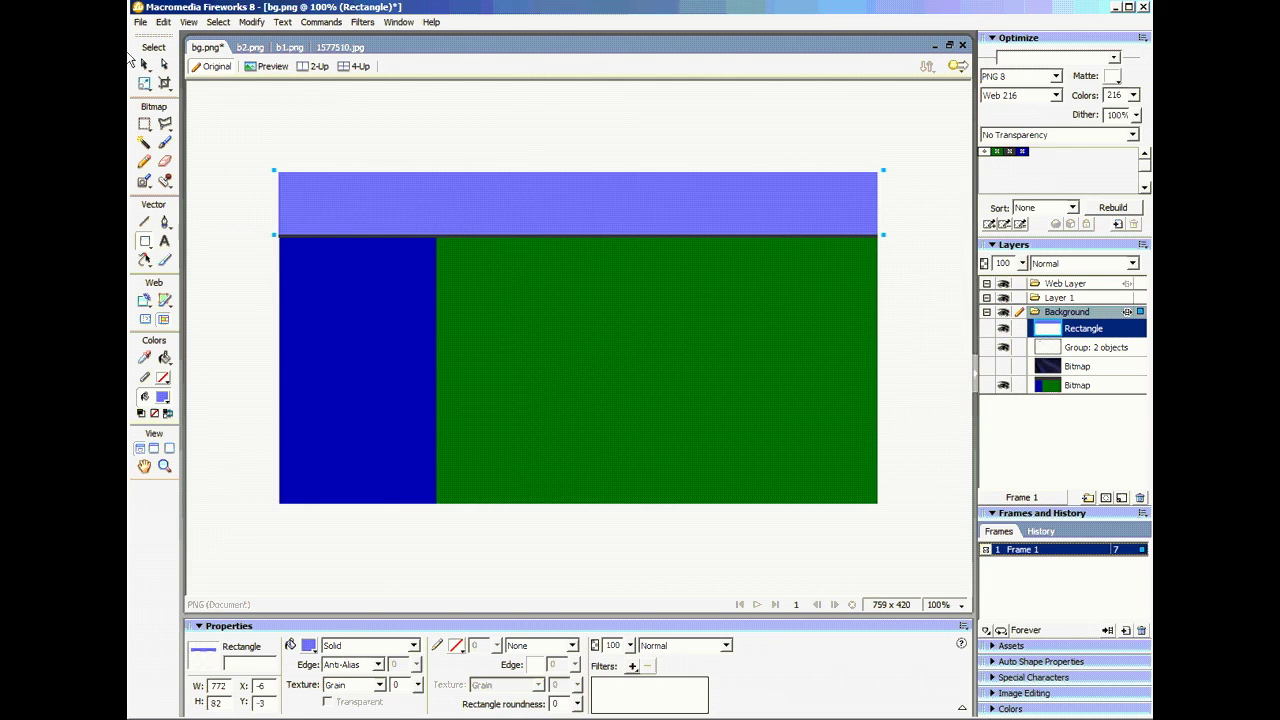
click(145, 65)
drag(499, 203, 499, 206)
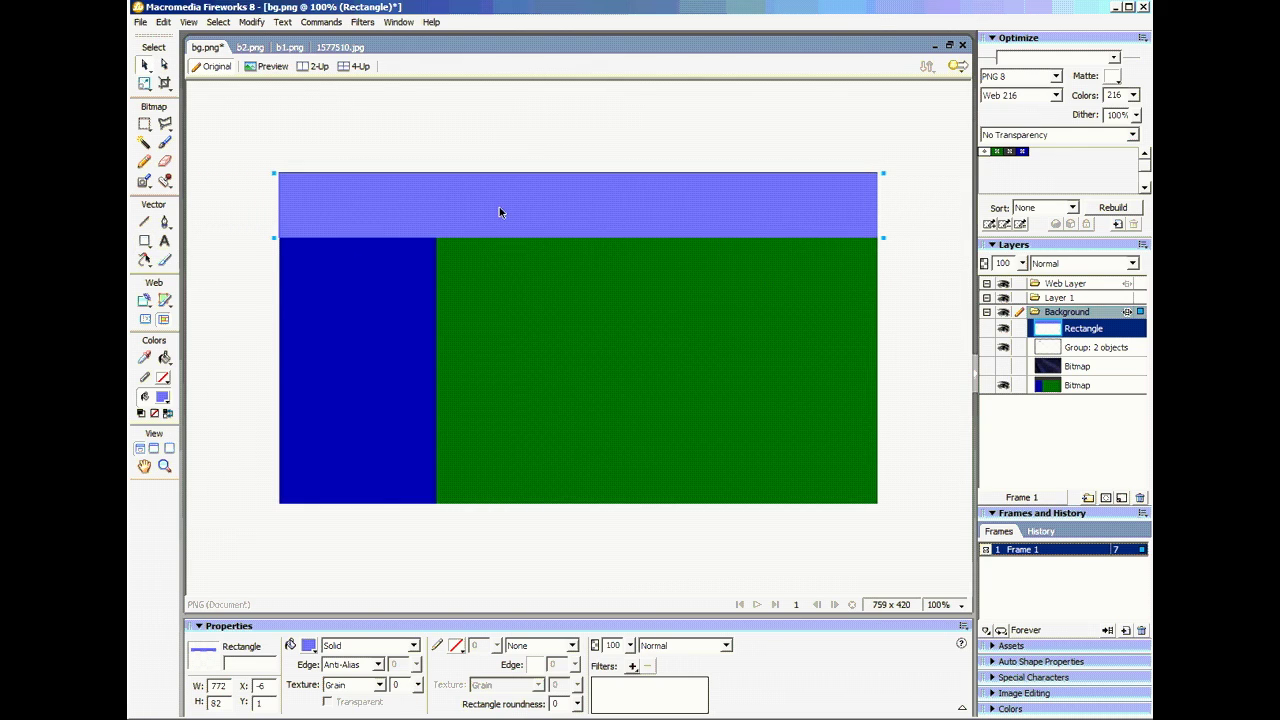
click(1004, 367)
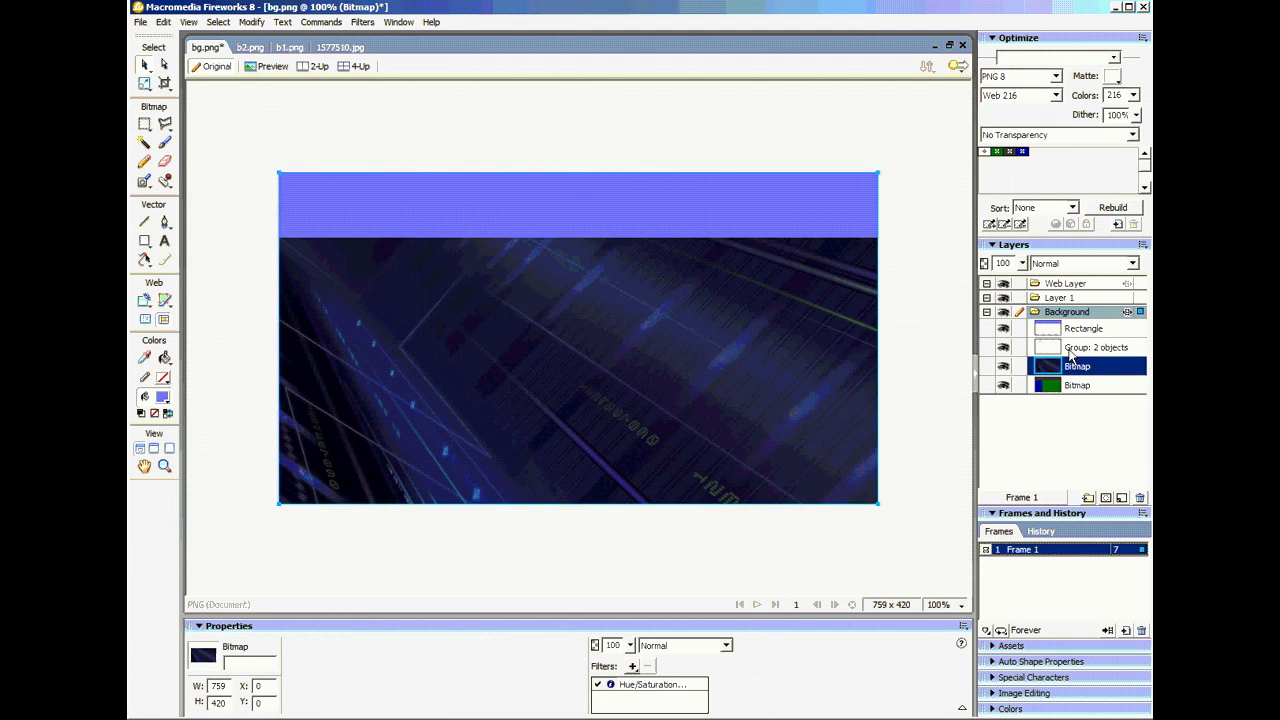
drag(1070, 349, 1071, 322)
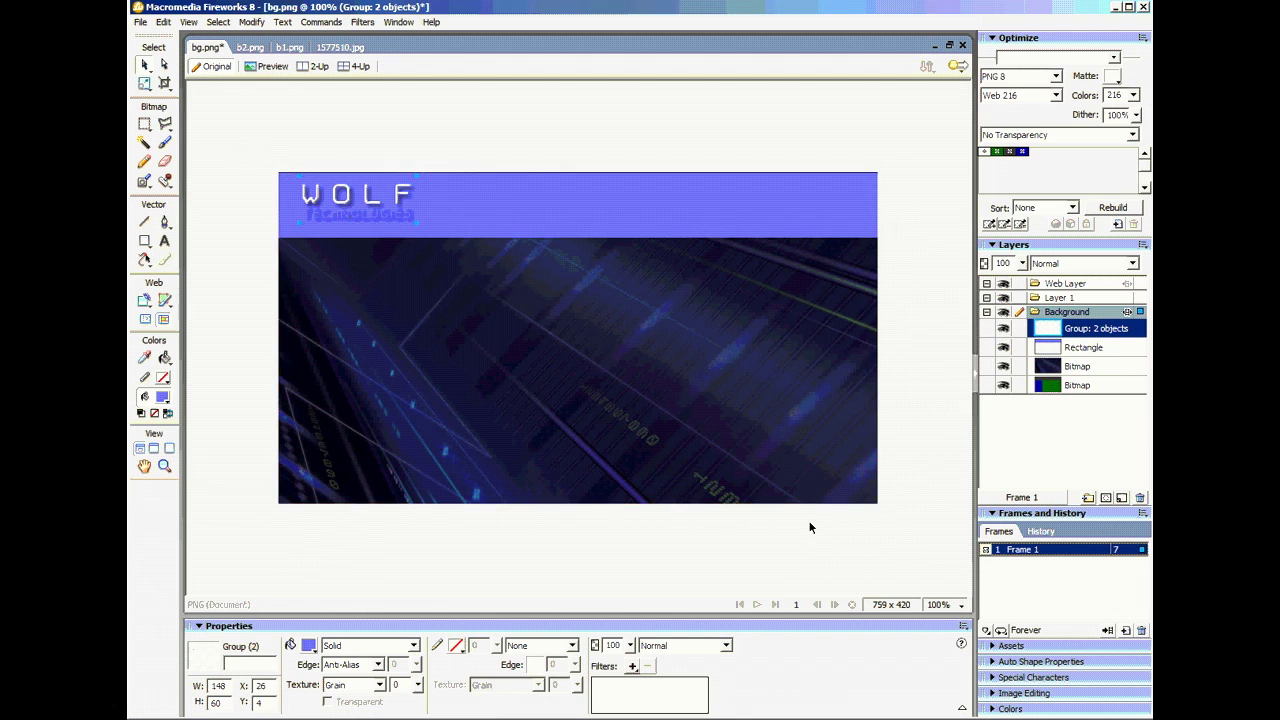
click(308, 114)
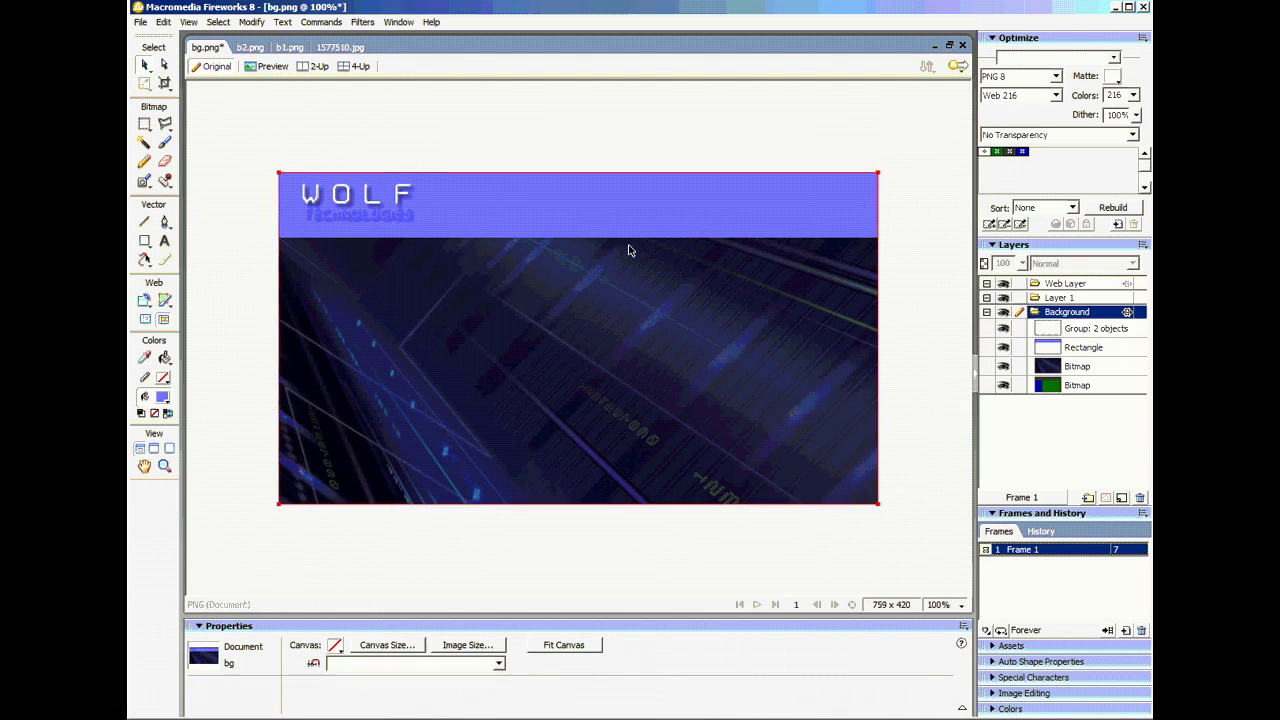
Fill the header rectangle with a custom dark purple of hue 173 and saturation 197 at a low luminance.
click(642, 207)
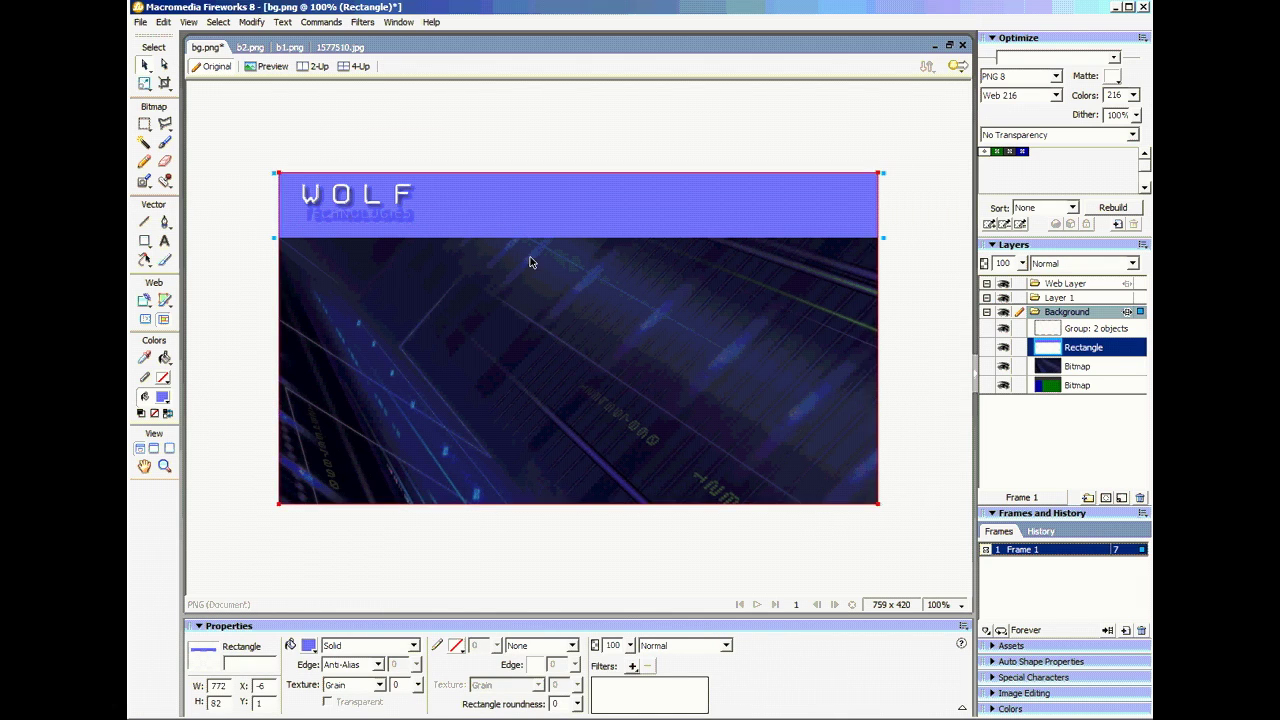
click(308, 645)
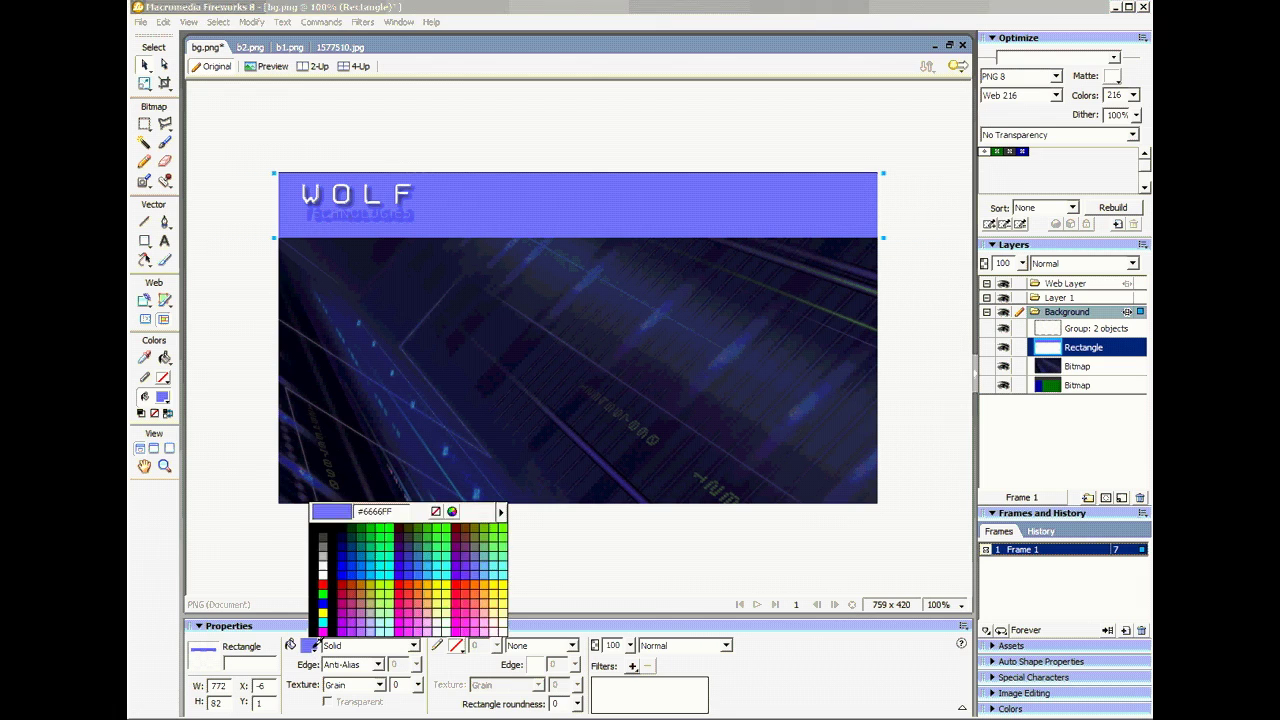
click(451, 511)
drag(576, 512, 575, 573)
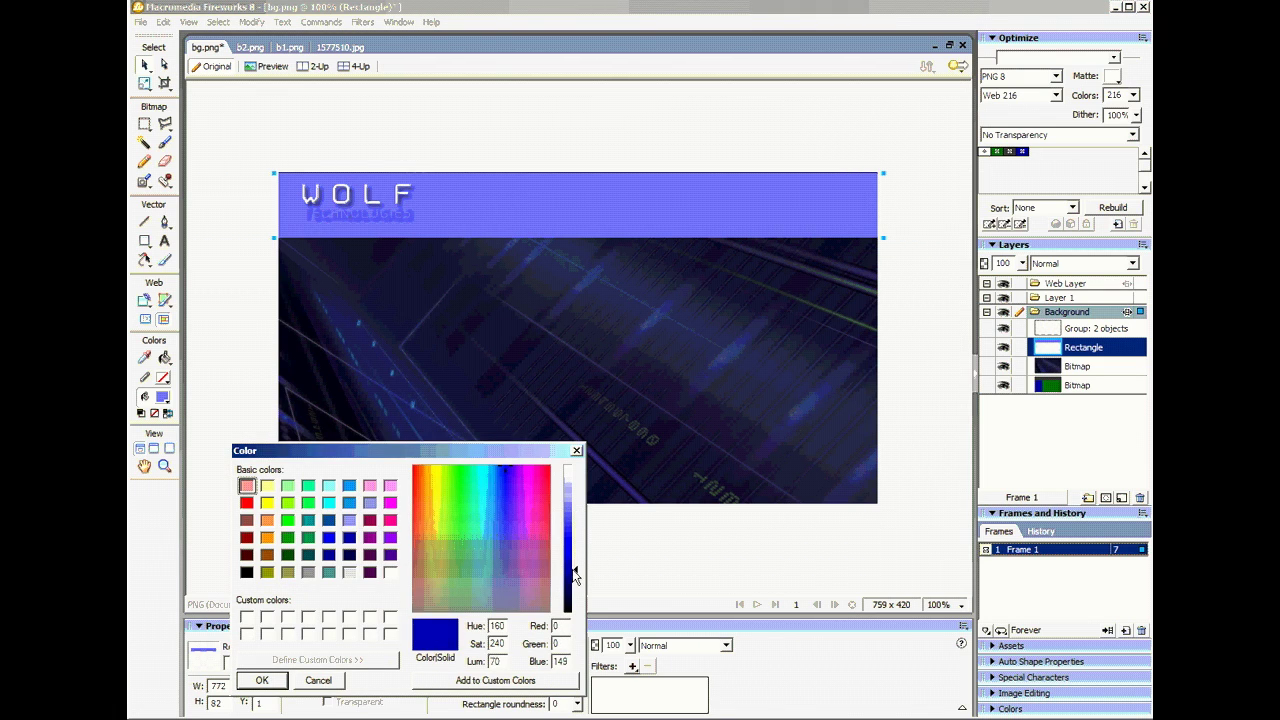
drag(502, 482, 511, 490)
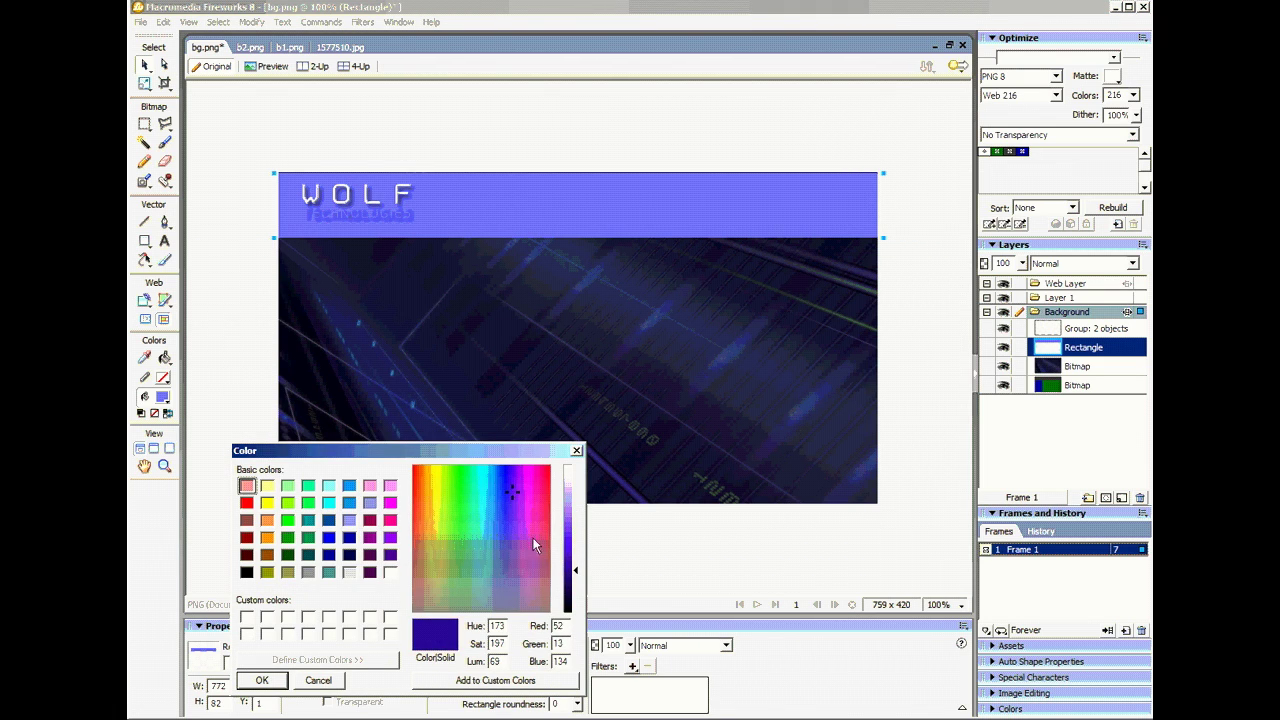
drag(575, 571, 575, 588)
click(257, 682)
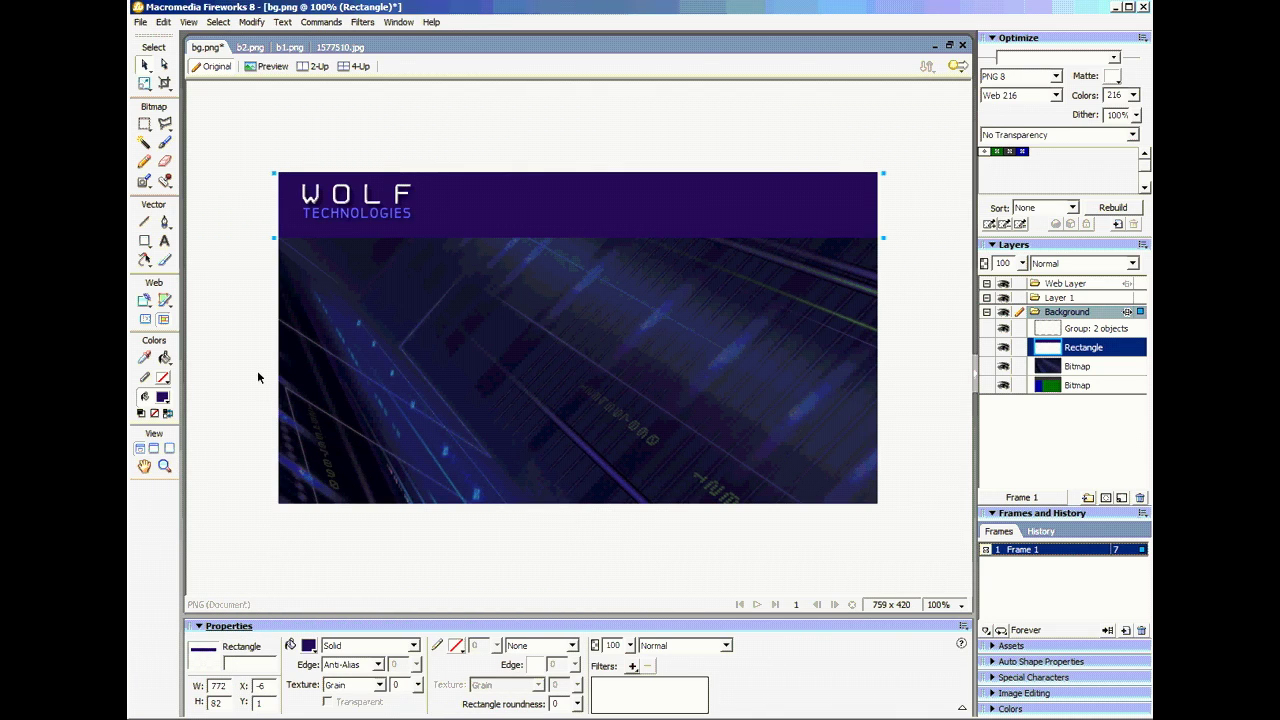
Darken the header rectangle's fill to a near-black purple by lowering the colour's luminance.
click(310, 646)
click(453, 512)
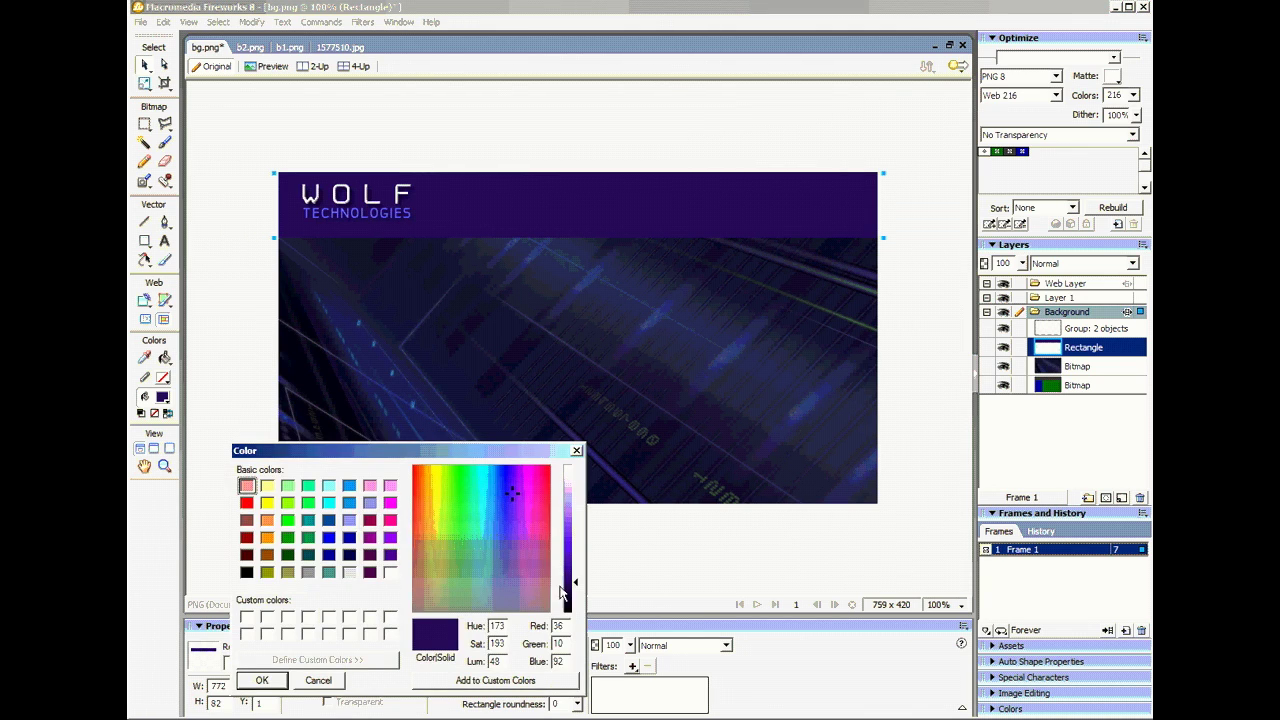
drag(562, 594, 567, 606)
click(264, 682)
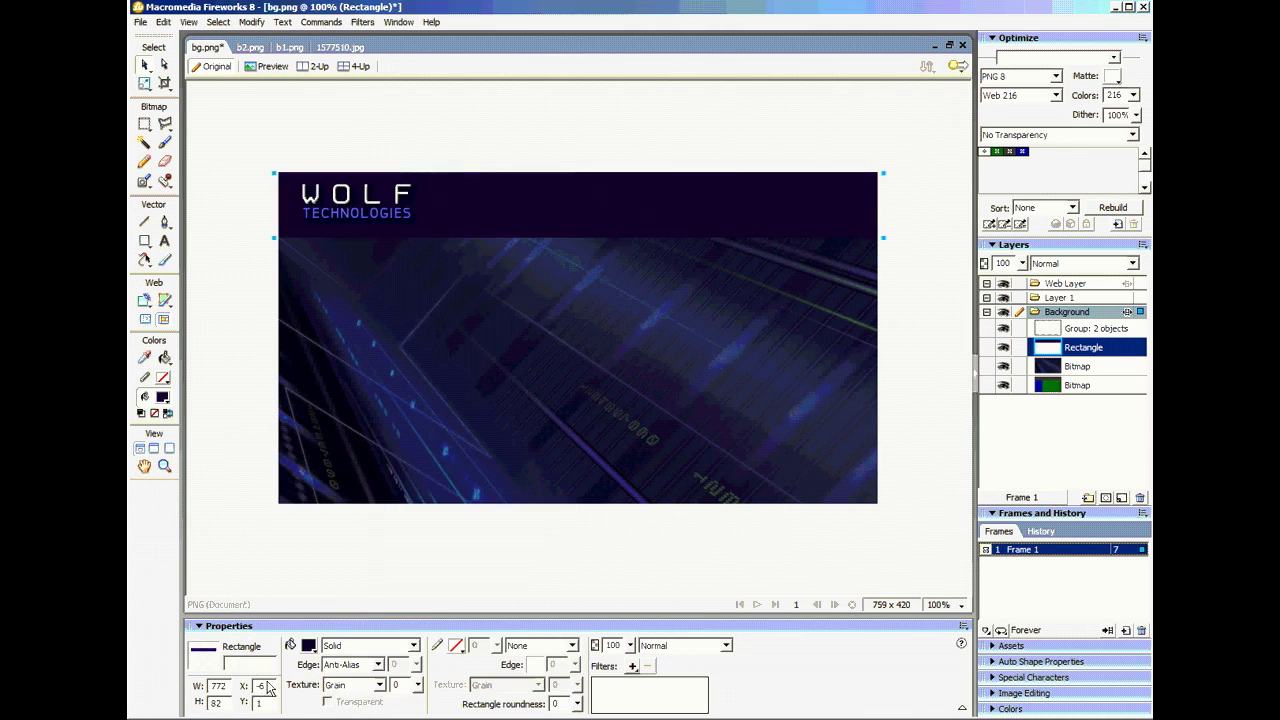
Move the WOLF TECHNOLOGIES logo group along the header to about X 78, Y 8.
click(411, 117)
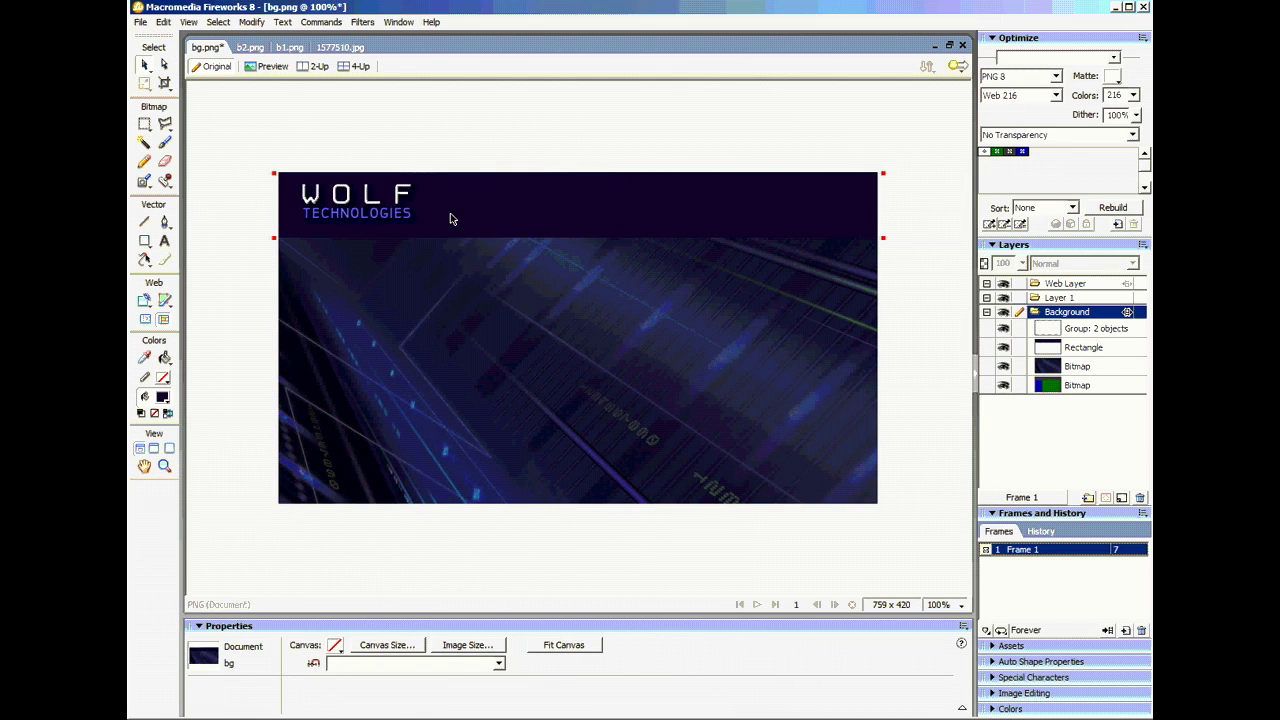
drag(382, 216, 428, 219)
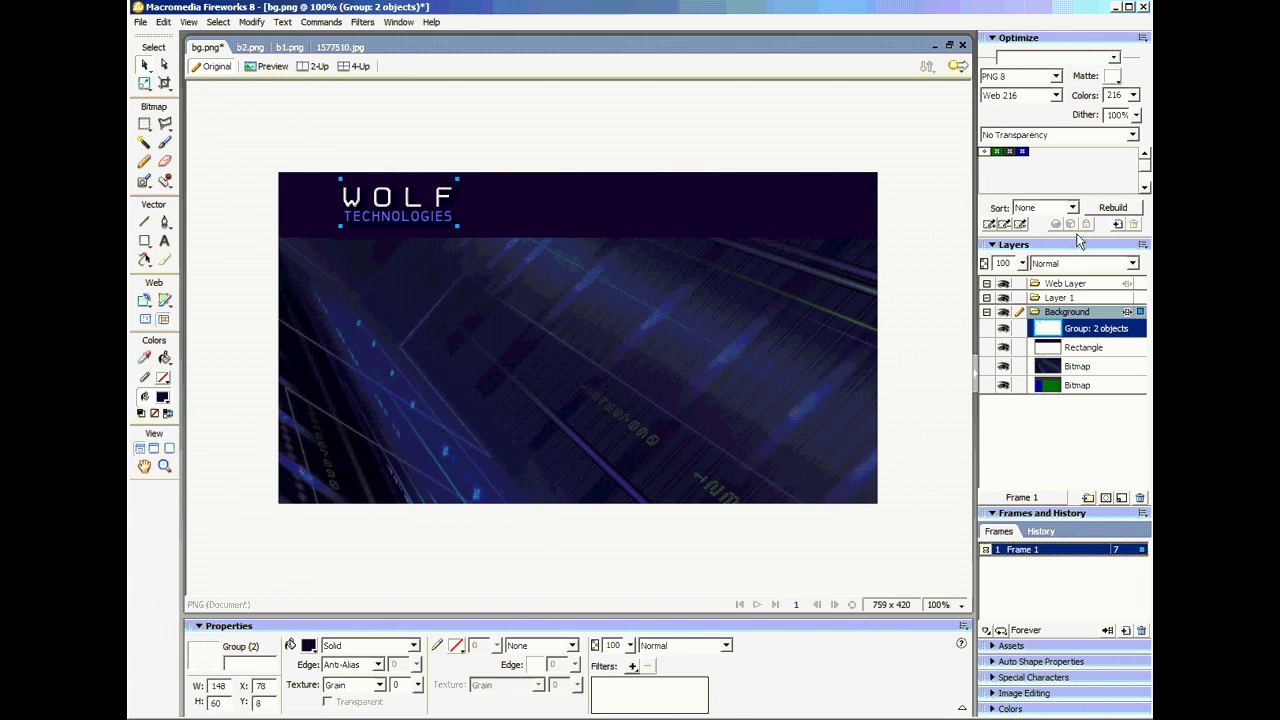
click(693, 127)
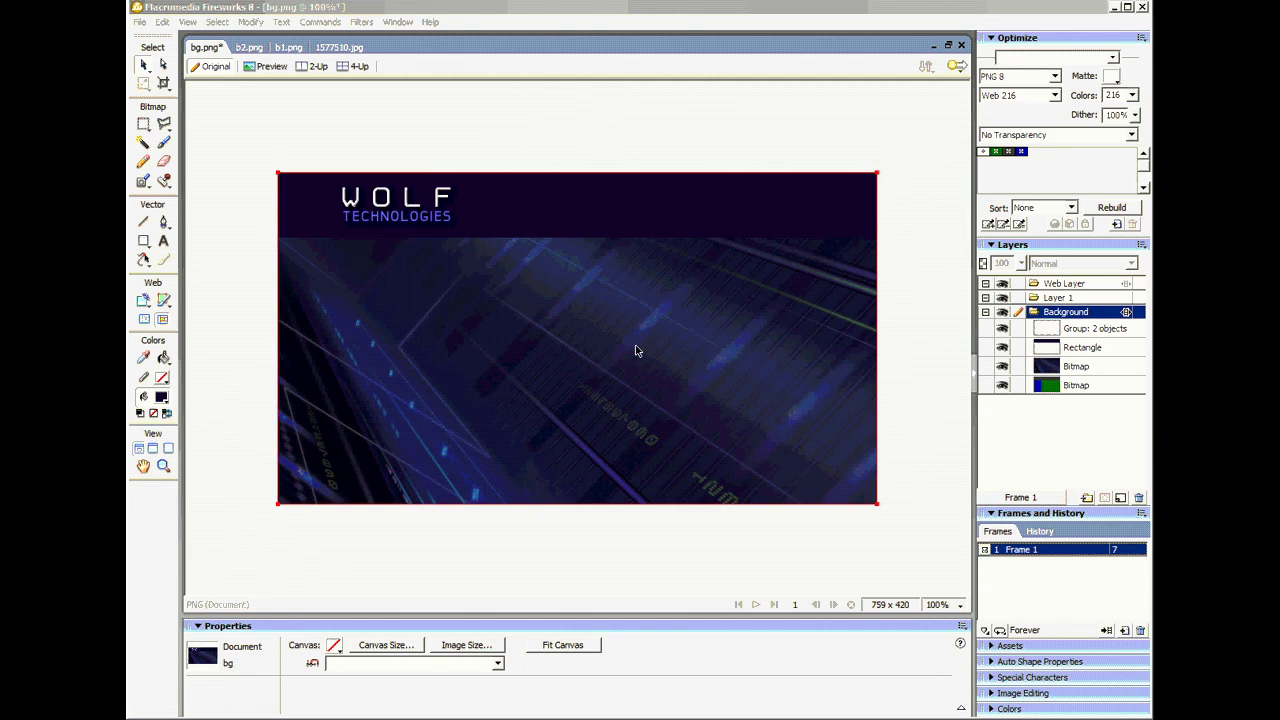
Paste the copied wolf head image, resampled to match the document, and place it at about X 137, Y -63.
click(562, 141)
key(ctrl+v)
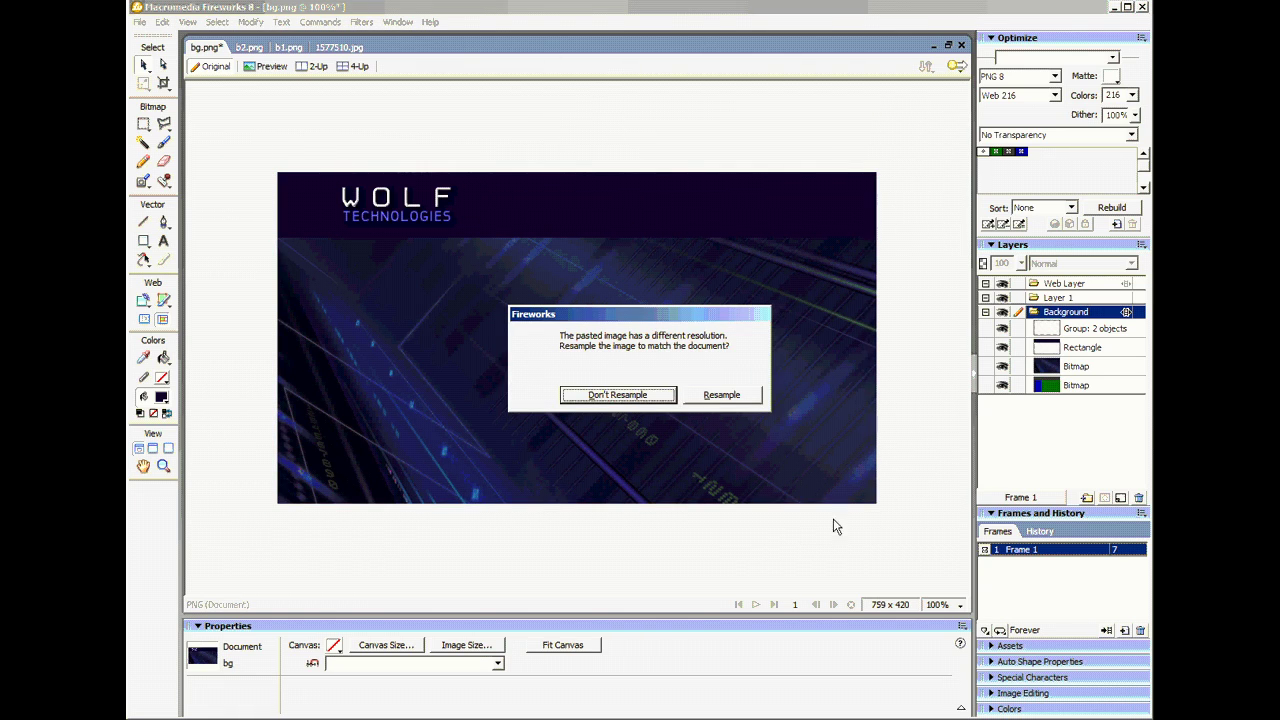
click(718, 395)
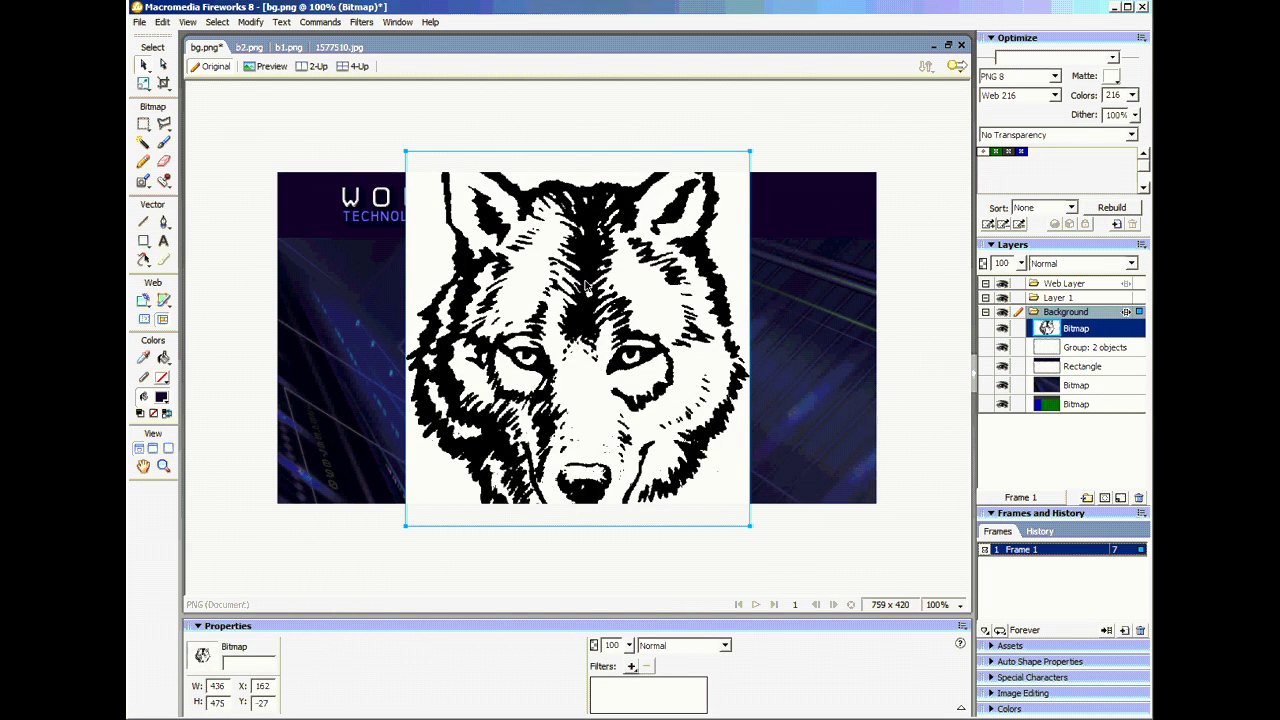
mouse_move(587, 287)
mouse_down()
mouse_move(590, 390)
mouse_move(592, 298)
mouse_up()
drag(605, 435, 558, 389)
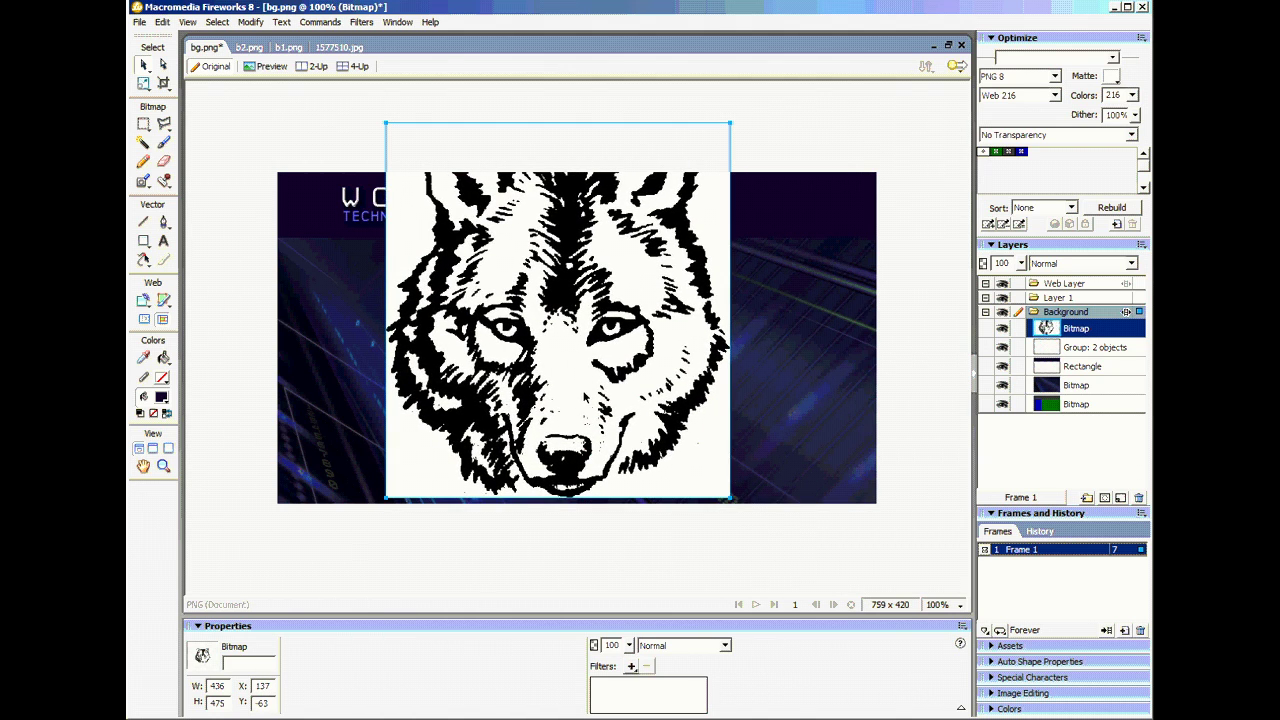
Delete the main white area of the wolf image's right half using the Magic Wand with anti-alias edge and tolerance 13.
click(143, 143)
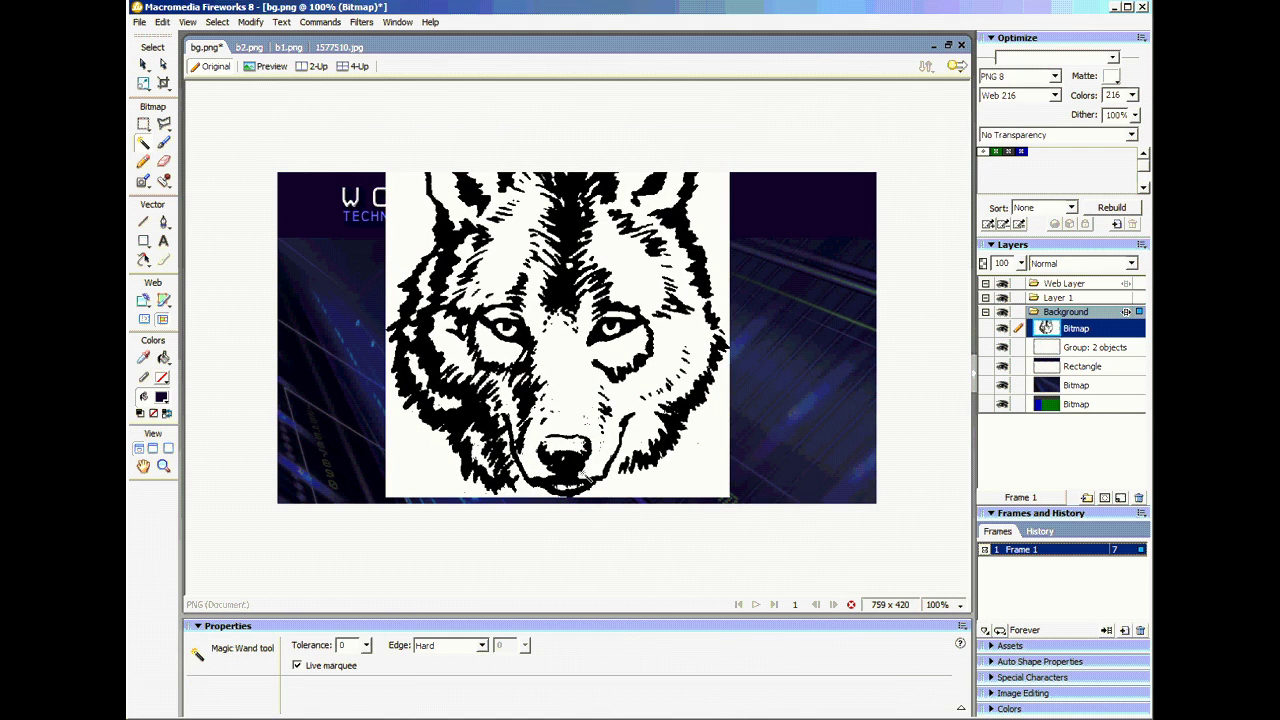
click(455, 650)
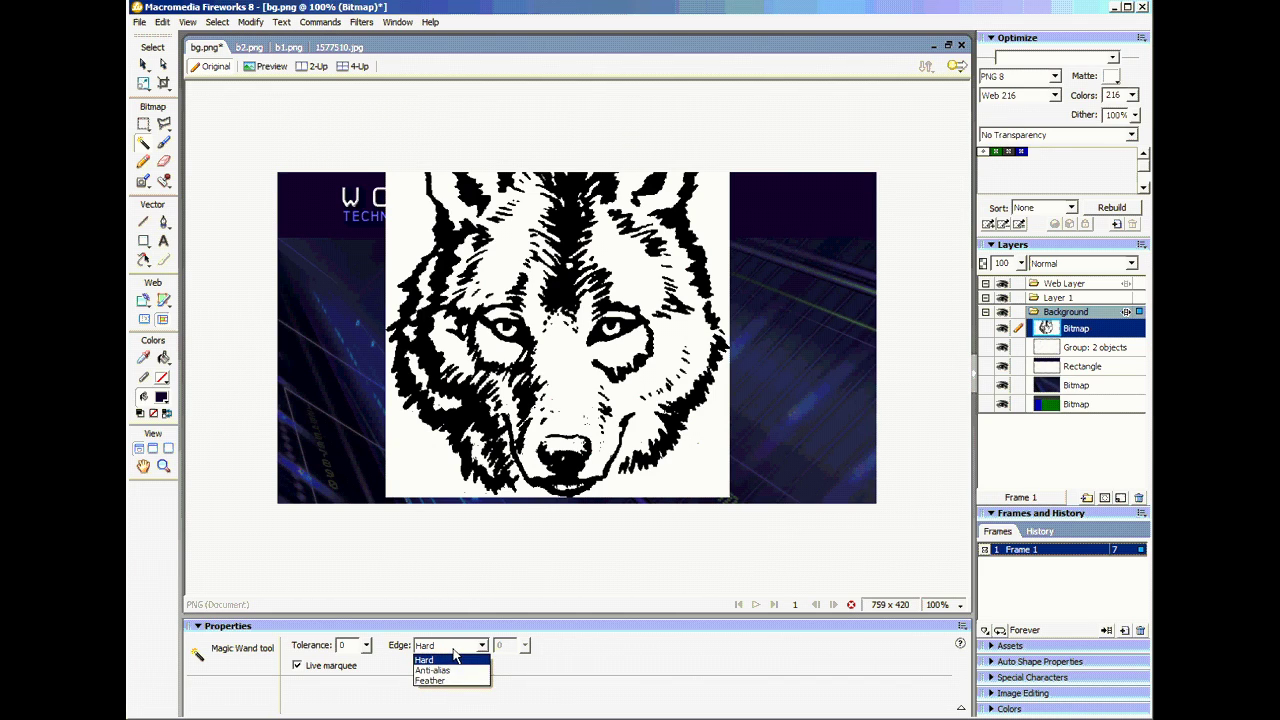
click(455, 670)
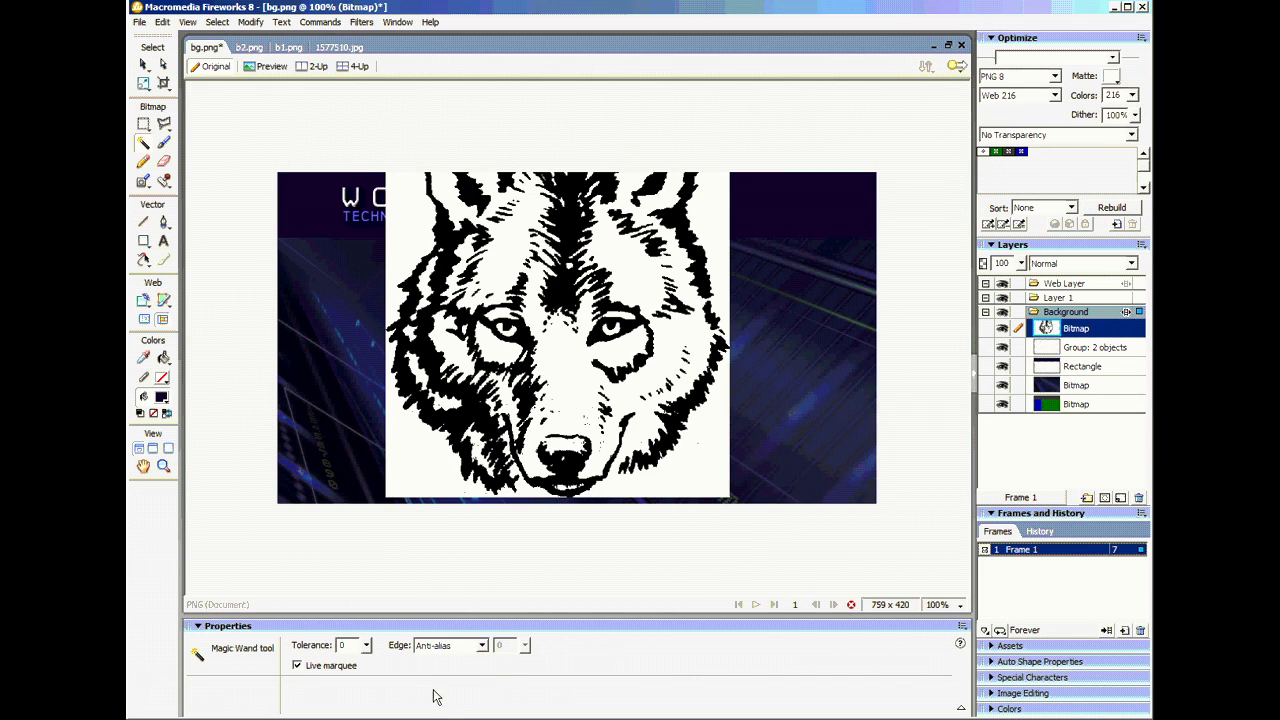
drag(368, 651, 369, 648)
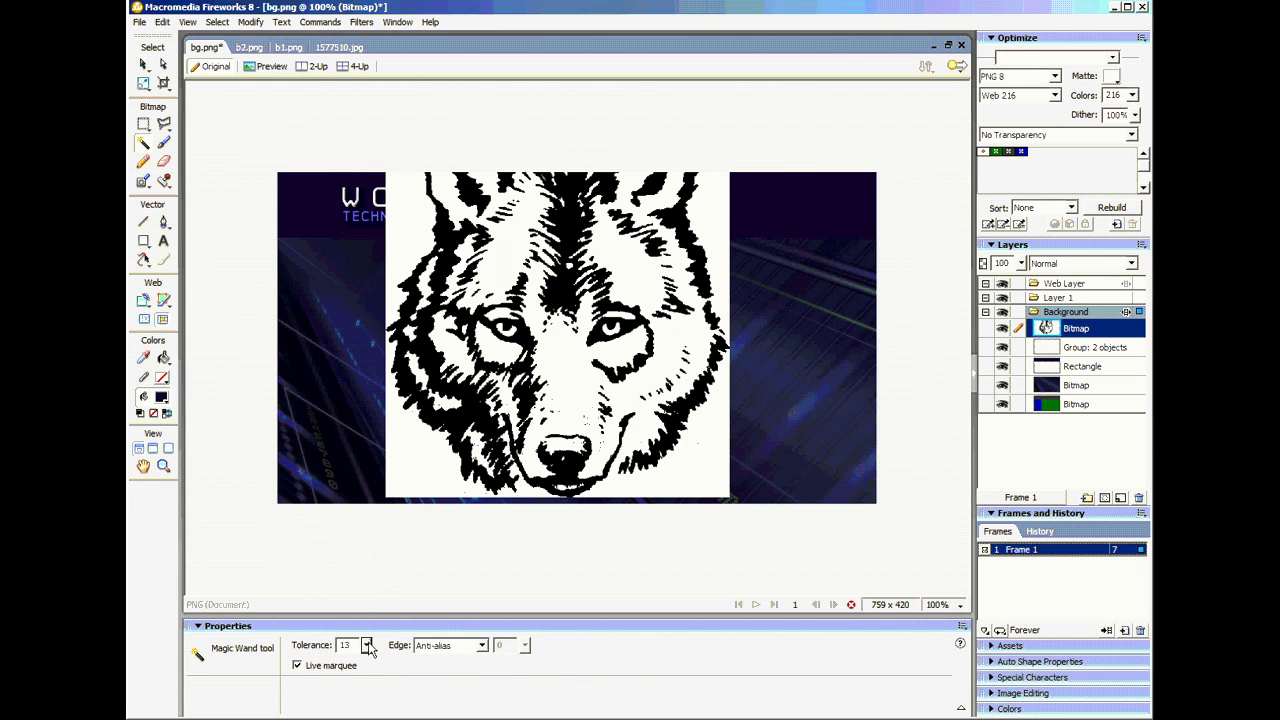
click(497, 279)
key(Delete)
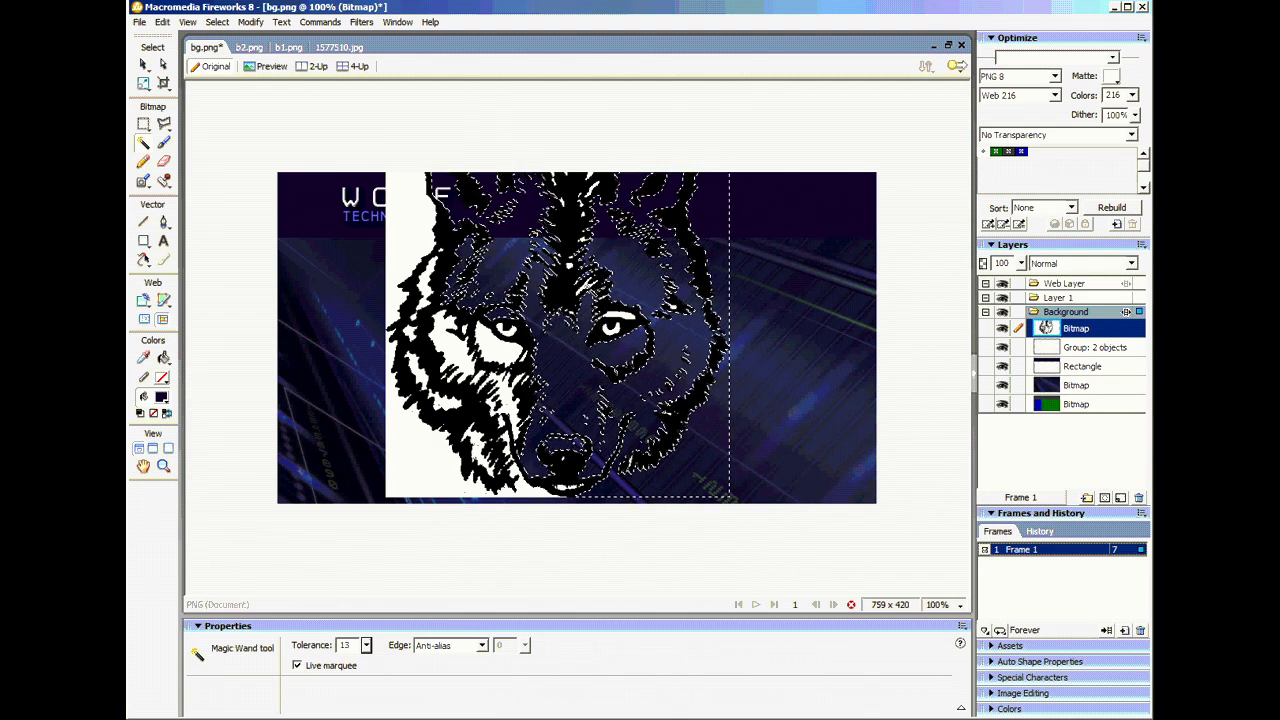
key(ctrl+d)
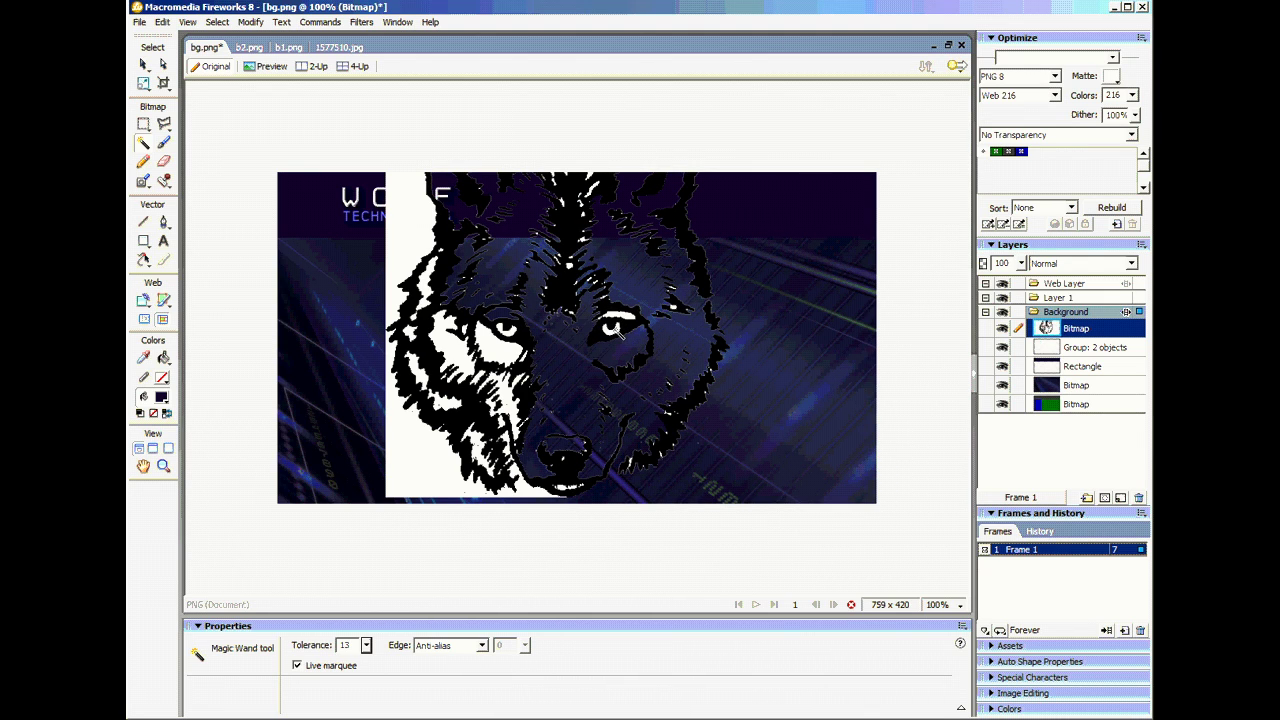
Delete the white inside the wolf's right-hand eye and the white background beside its upper left outline.
click(618, 332)
key(Delete)
click(597, 186)
key(ctrl+d)
click(428, 245)
key(Delete)
Delete the white around and inside the wolf's left-hand eye, along the muzzle and in the lower-left background.
click(458, 355)
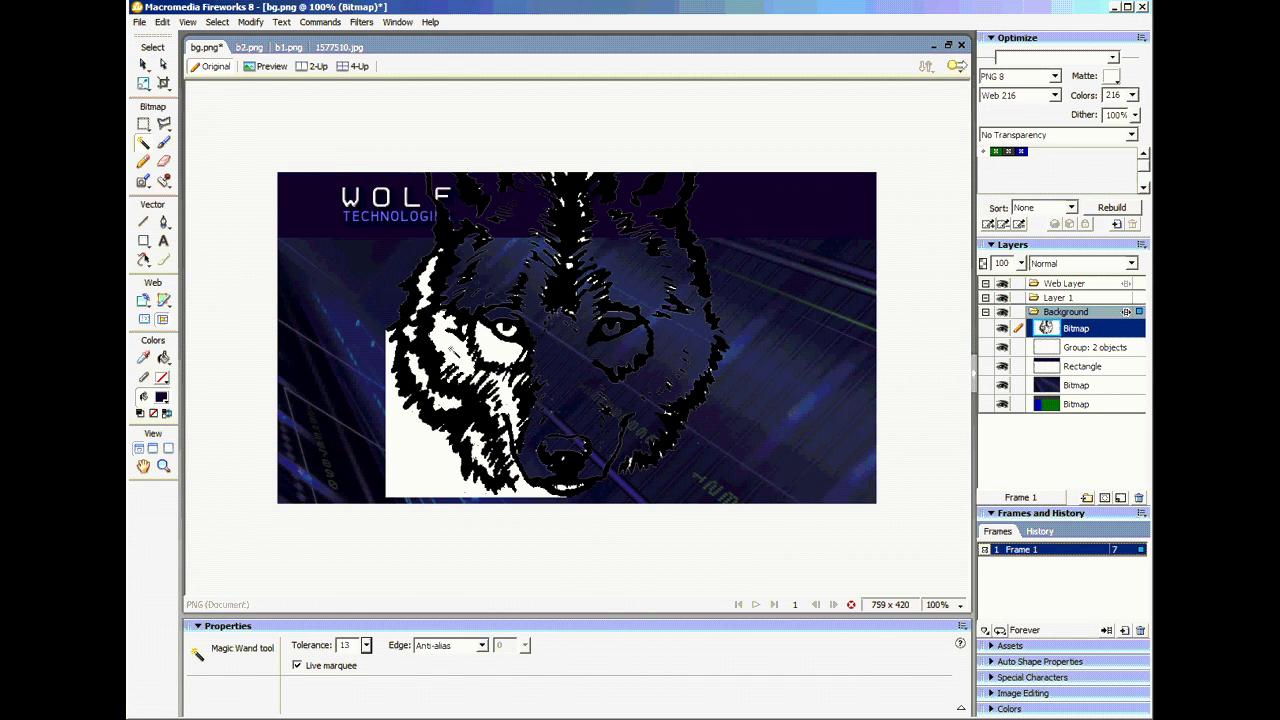
key(Delete)
click(505, 330)
key(Delete)
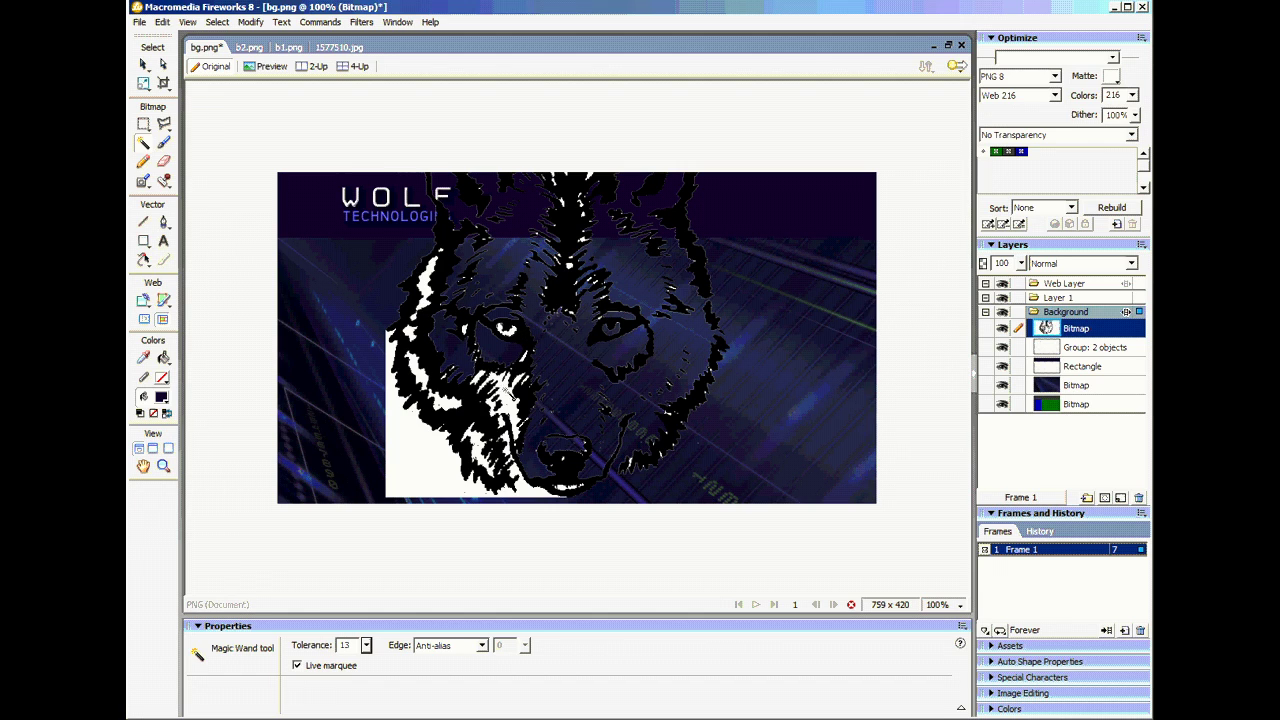
click(500, 398)
key(Delete)
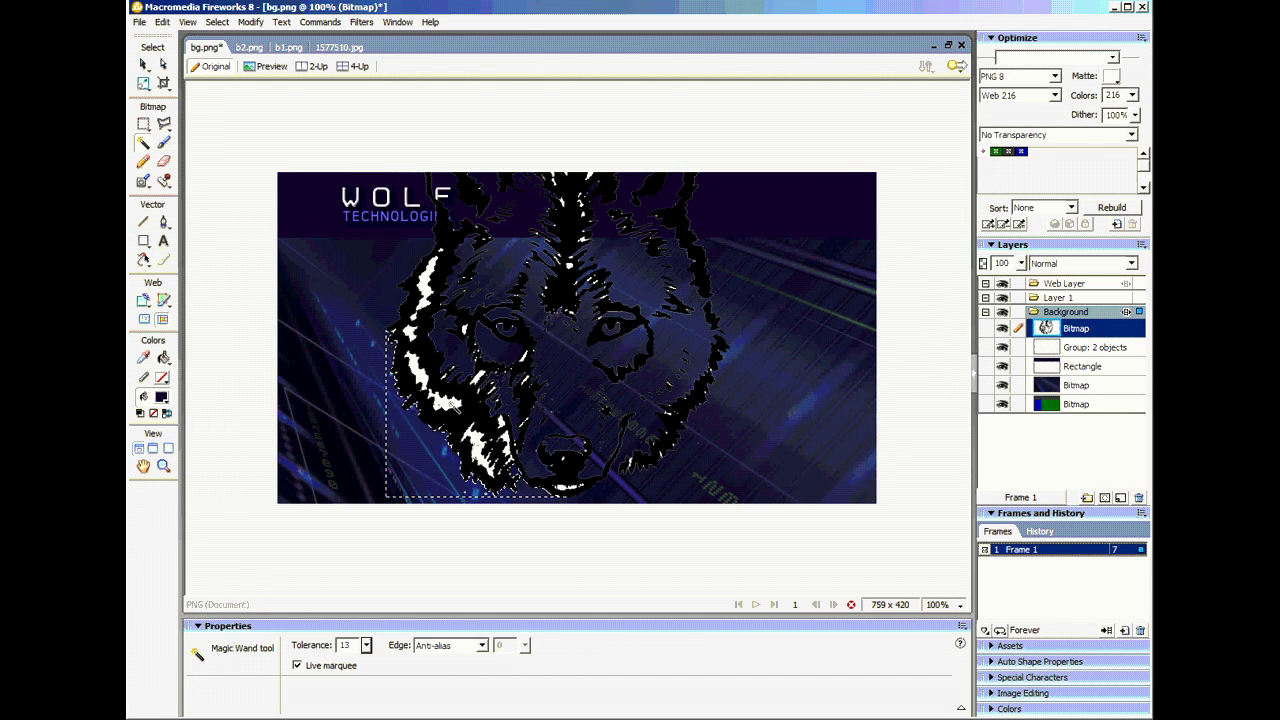
Delete the remaining white patches in the wolf's left-hand fur, lower cheek and mouth.
click(425, 290)
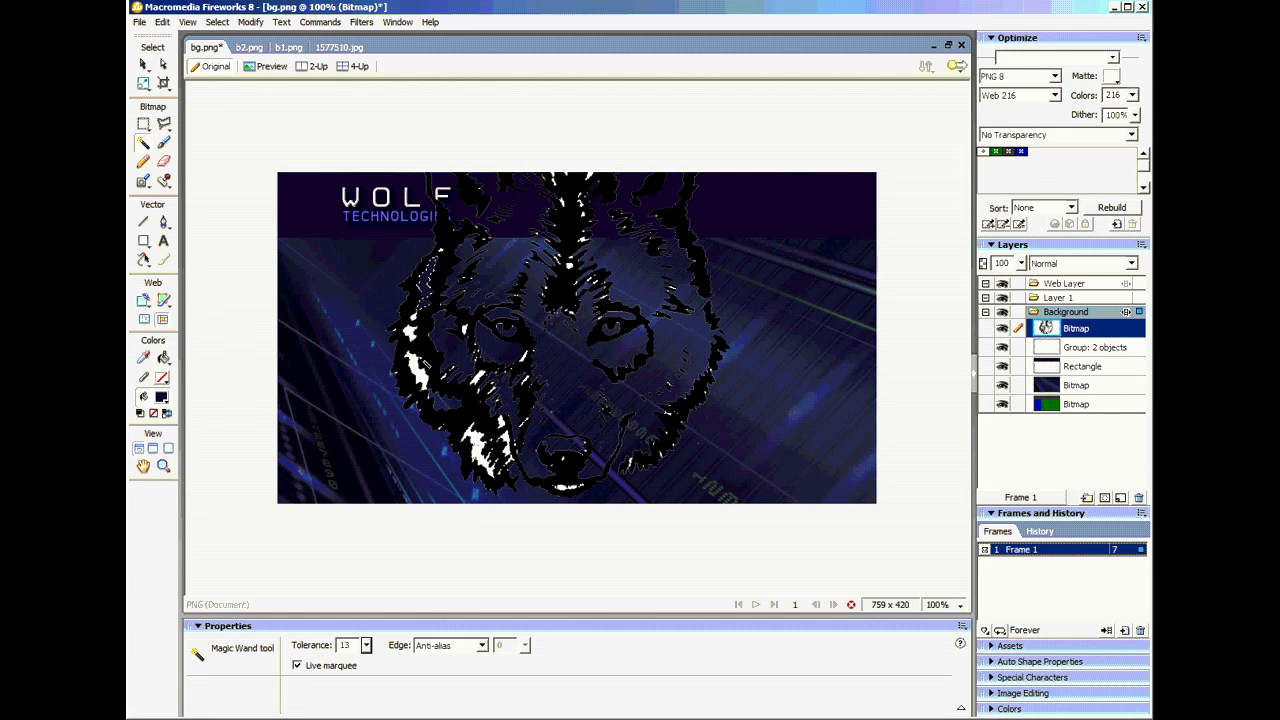
click(419, 374)
key(Delete)
click(411, 334)
key(Delete)
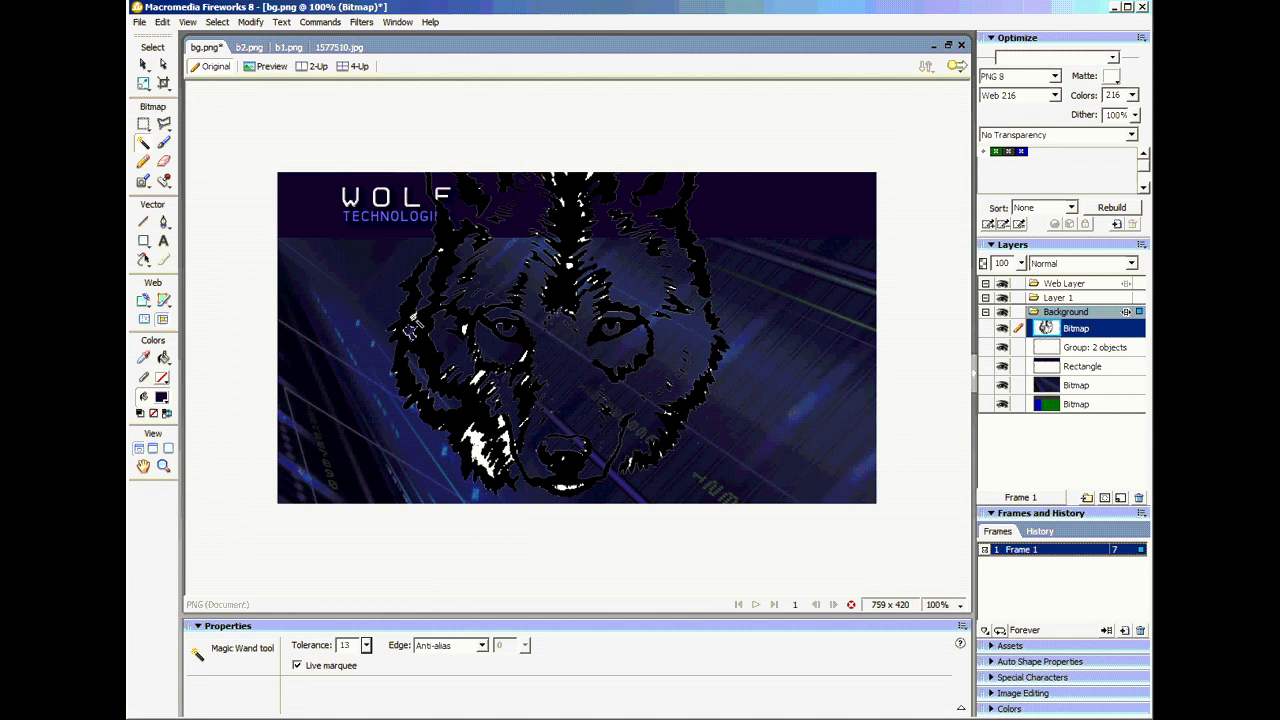
click(506, 469)
key(Delete)
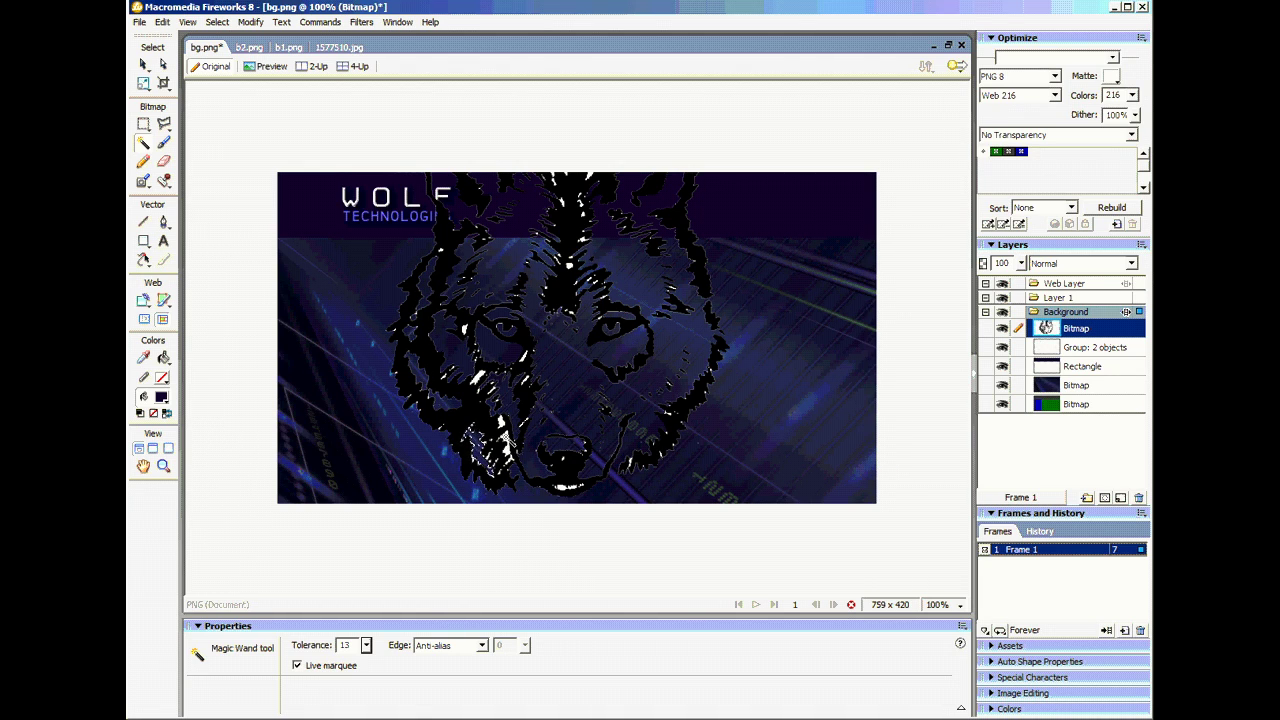
click(567, 491)
key(Delete)
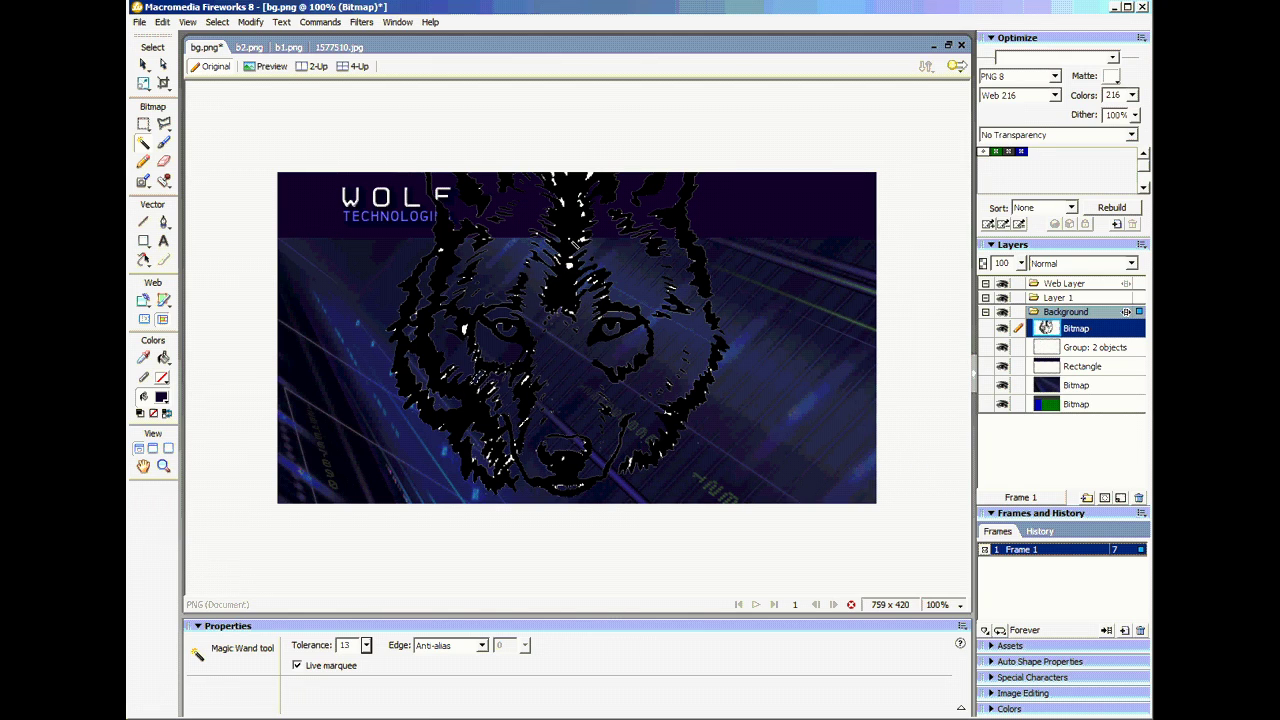
Clear the white spot on the wolf's forehead and move the wolf down to about X 143, Y 44.
click(573, 267)
key(ctrl+d)
click(143, 63)
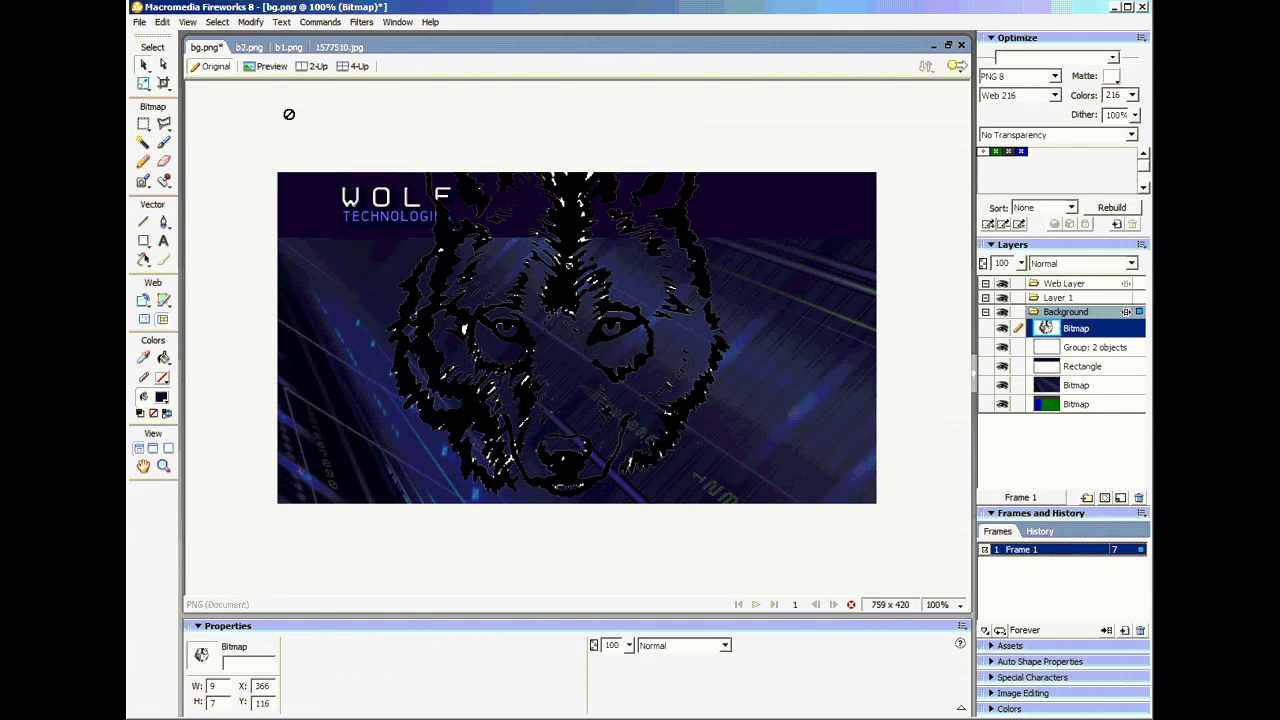
click(286, 114)
drag(565, 200, 565, 262)
key(ctrl+z)
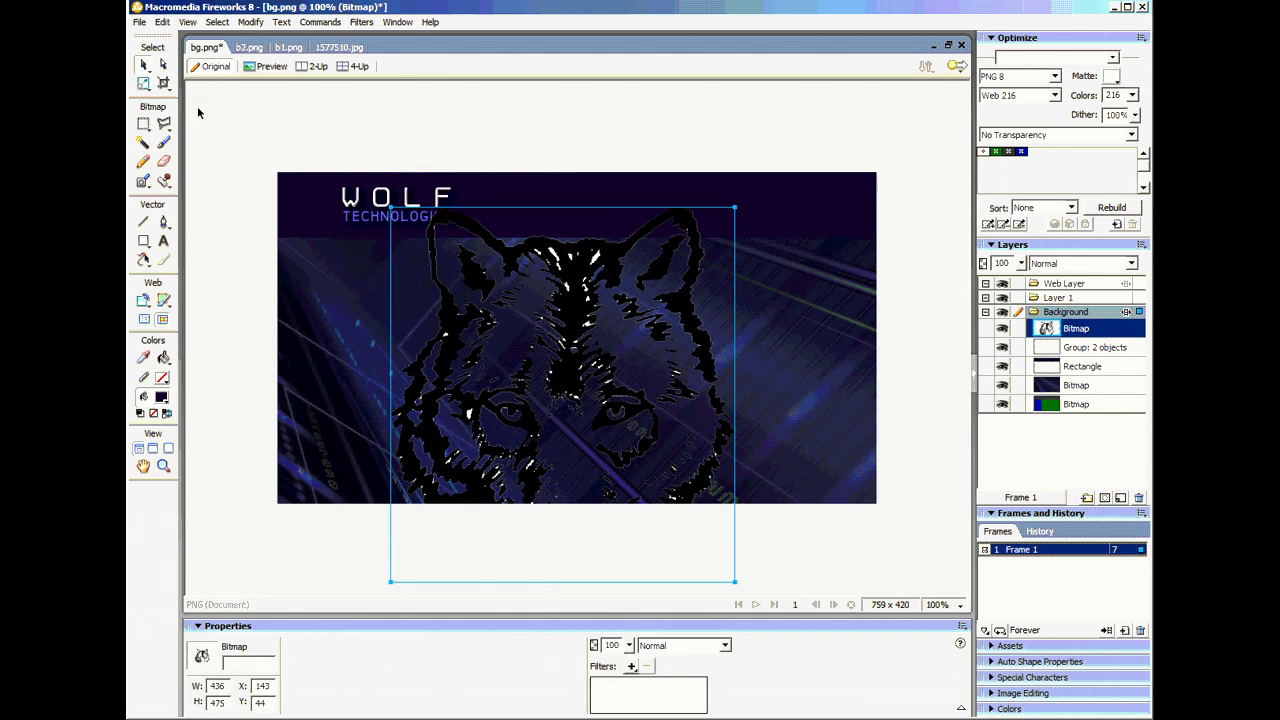
Remove more white specks at the top of the wolf's forehead and move the wolf to about X 153, Y -37.
key(w)
click(557, 258)
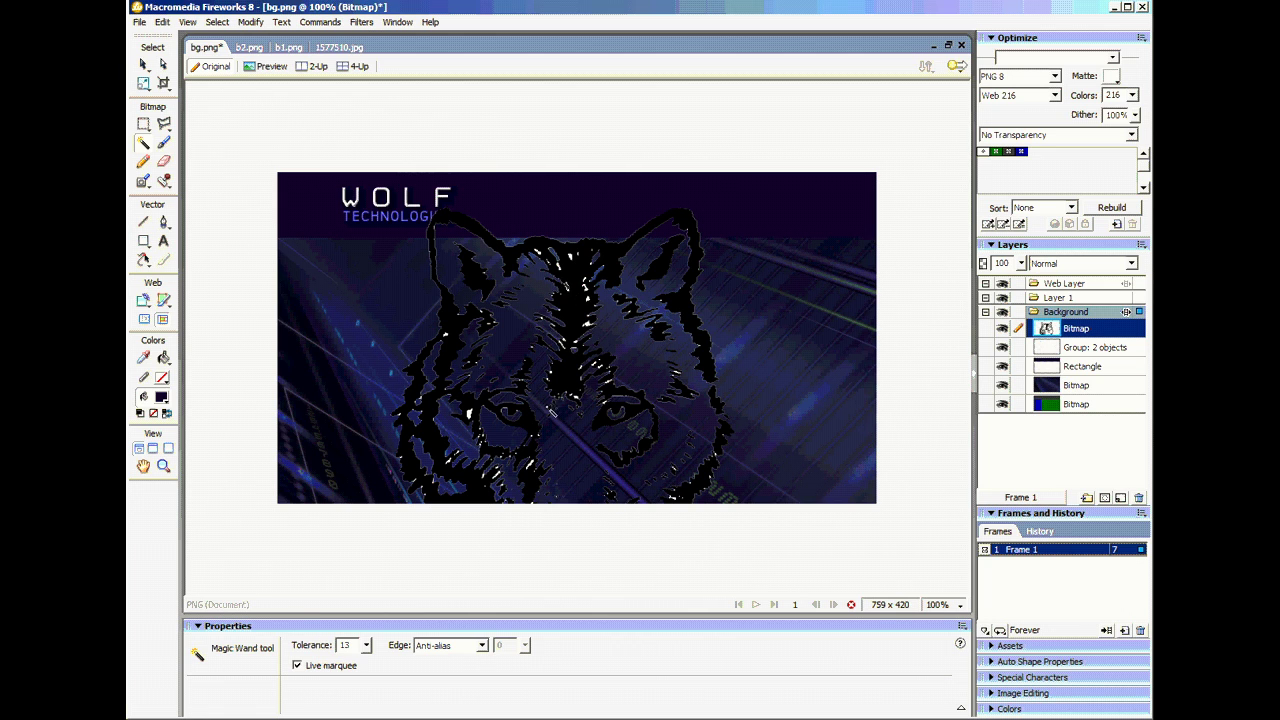
click(143, 64)
click(331, 114)
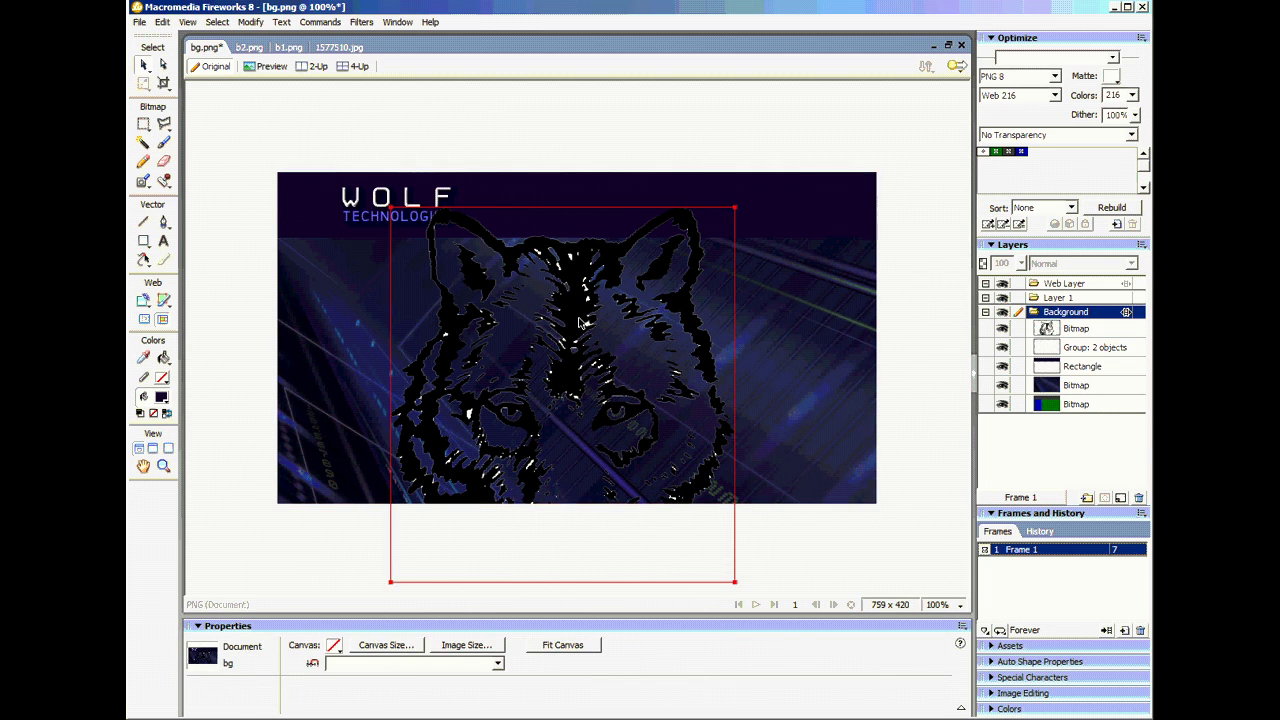
drag(583, 322, 590, 258)
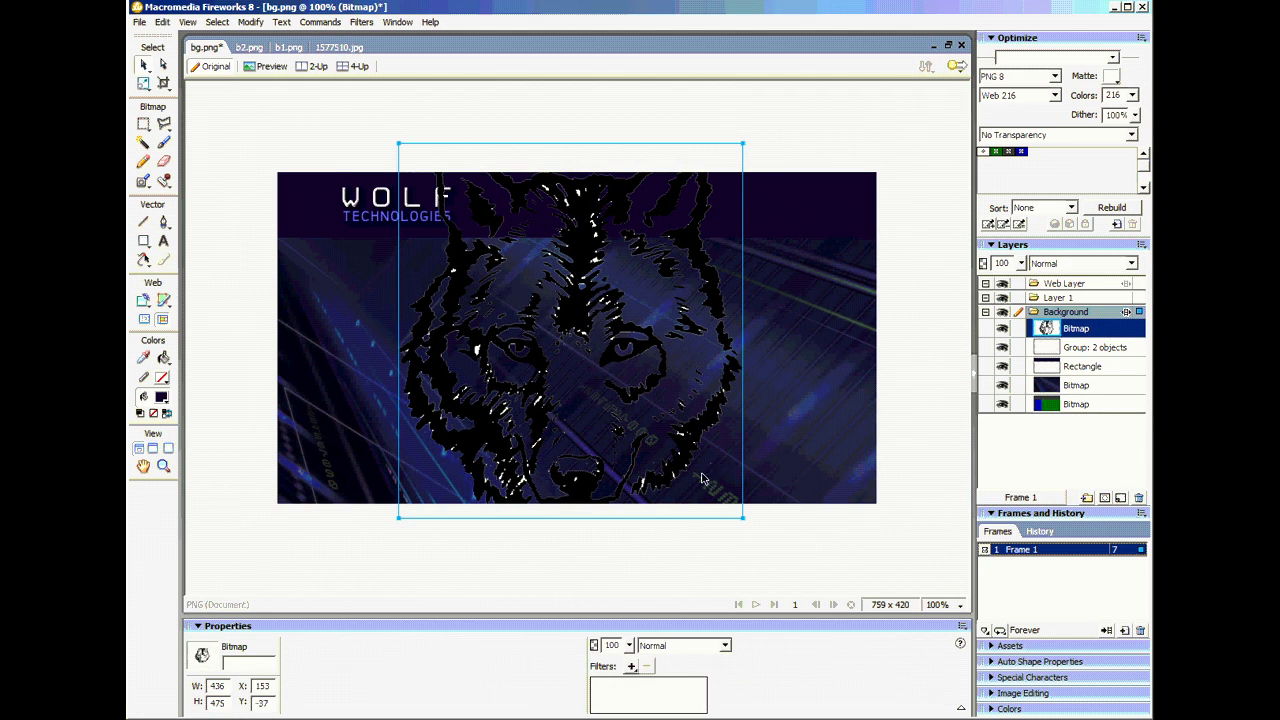
Apply a Color Fill filter in white to the wolf bitmap.
click(631, 667)
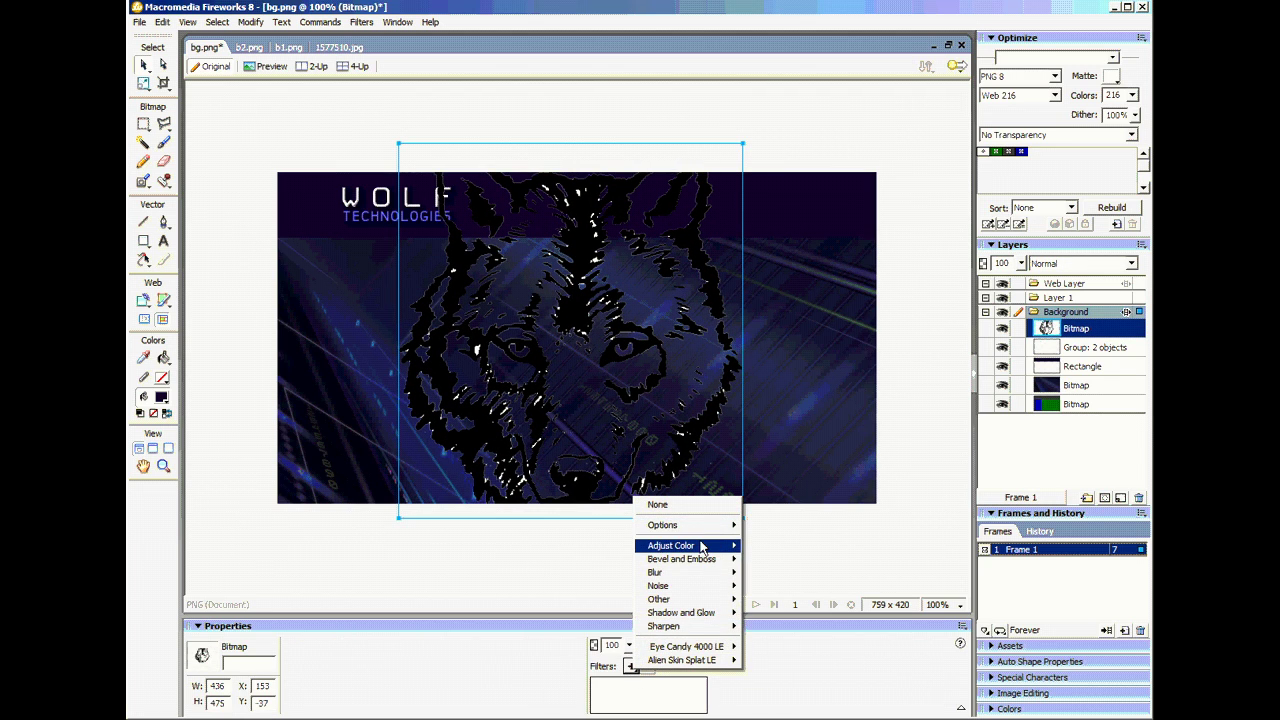
mouse_move(703, 548)
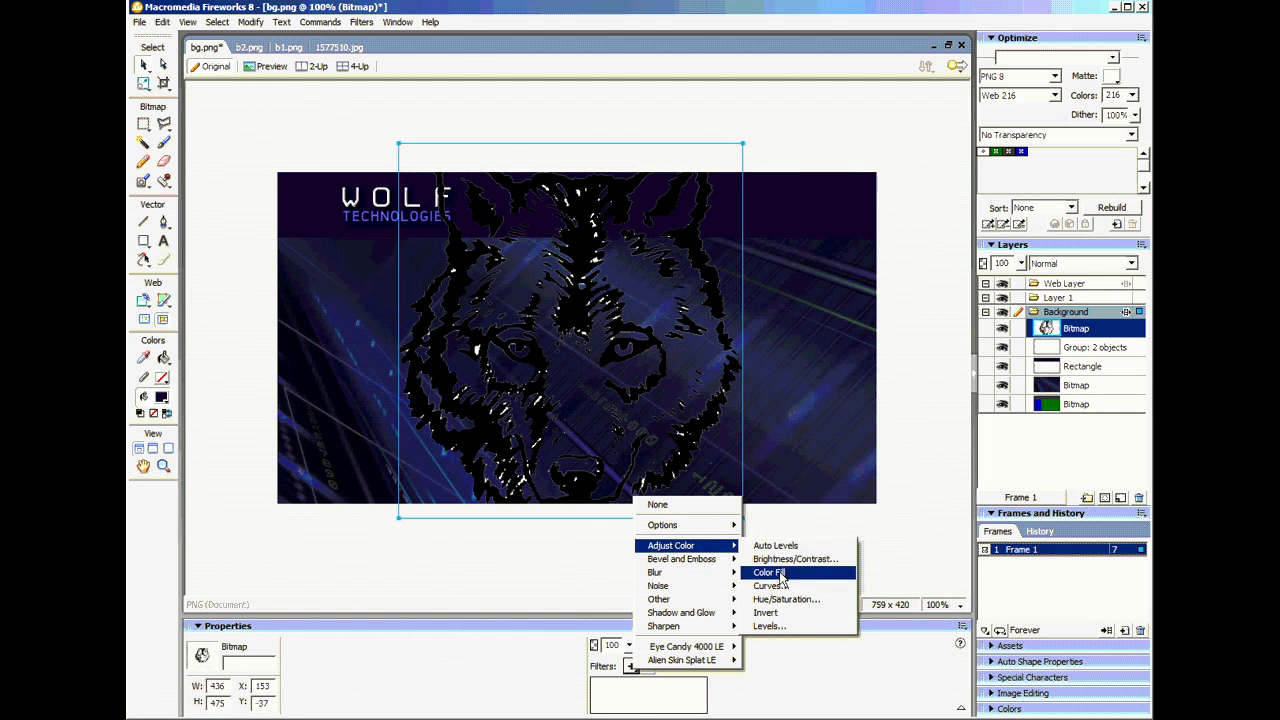
click(772, 572)
click(648, 714)
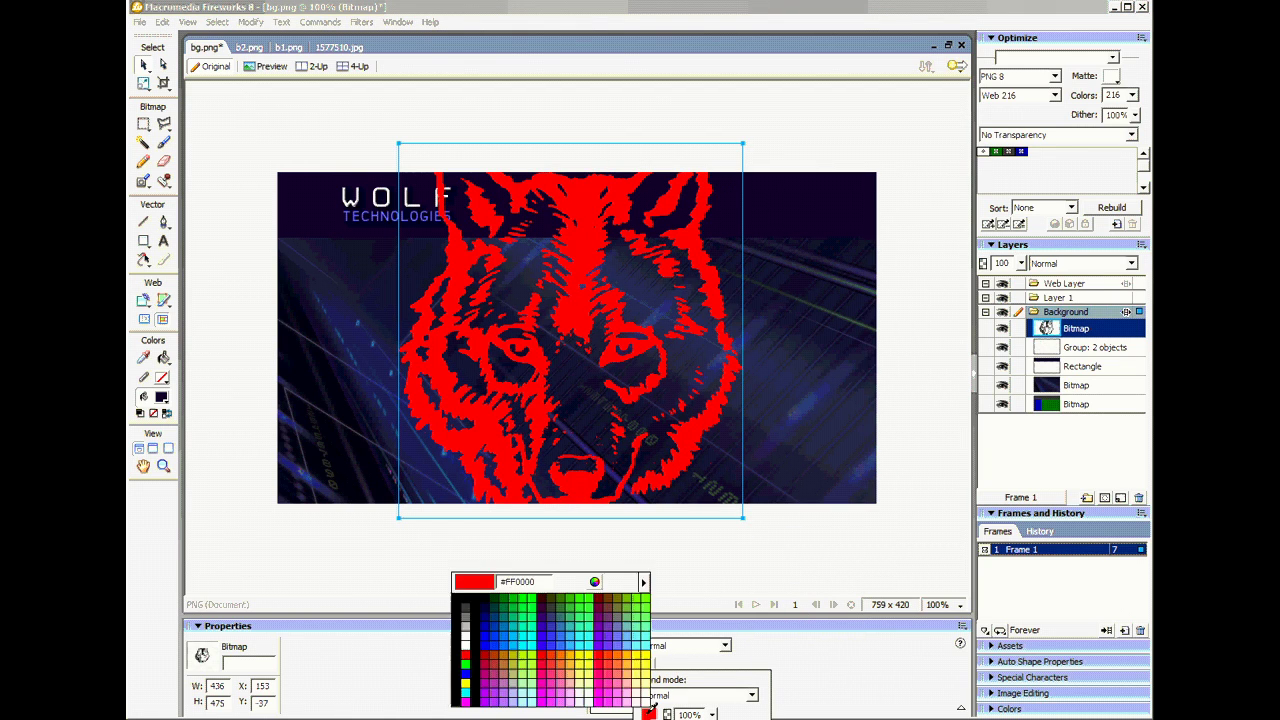
click(474, 640)
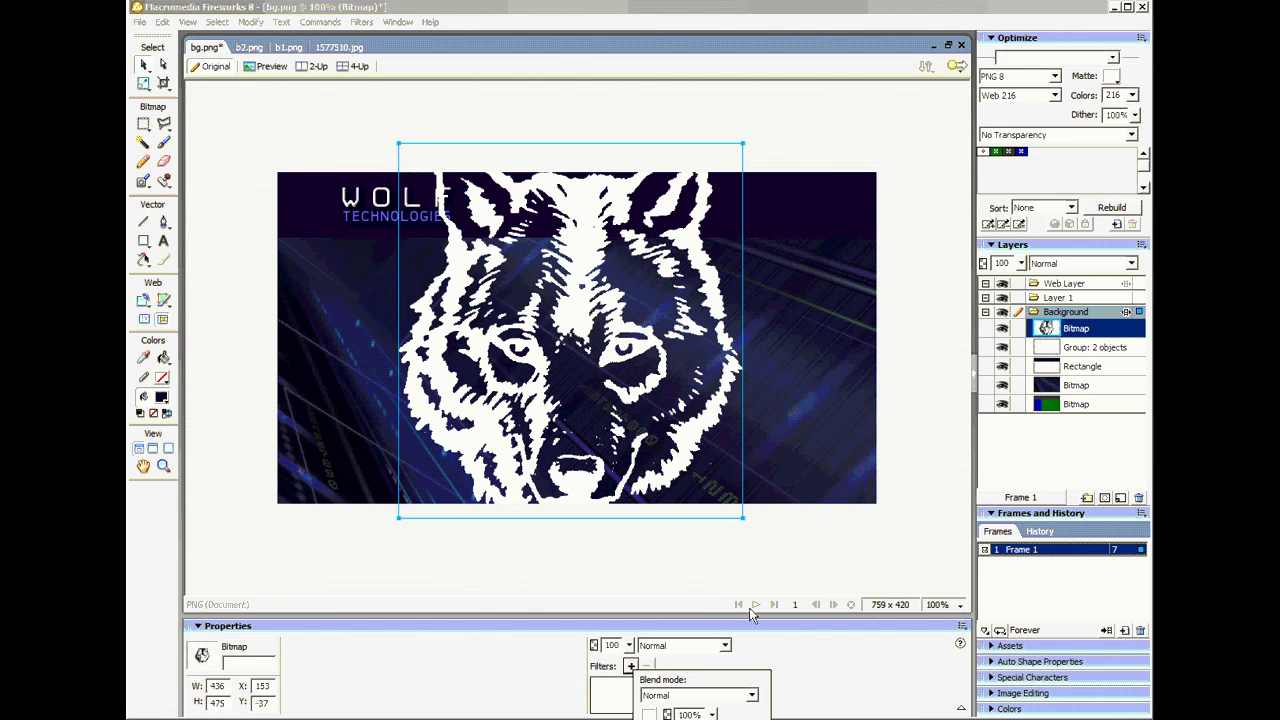
click(888, 560)
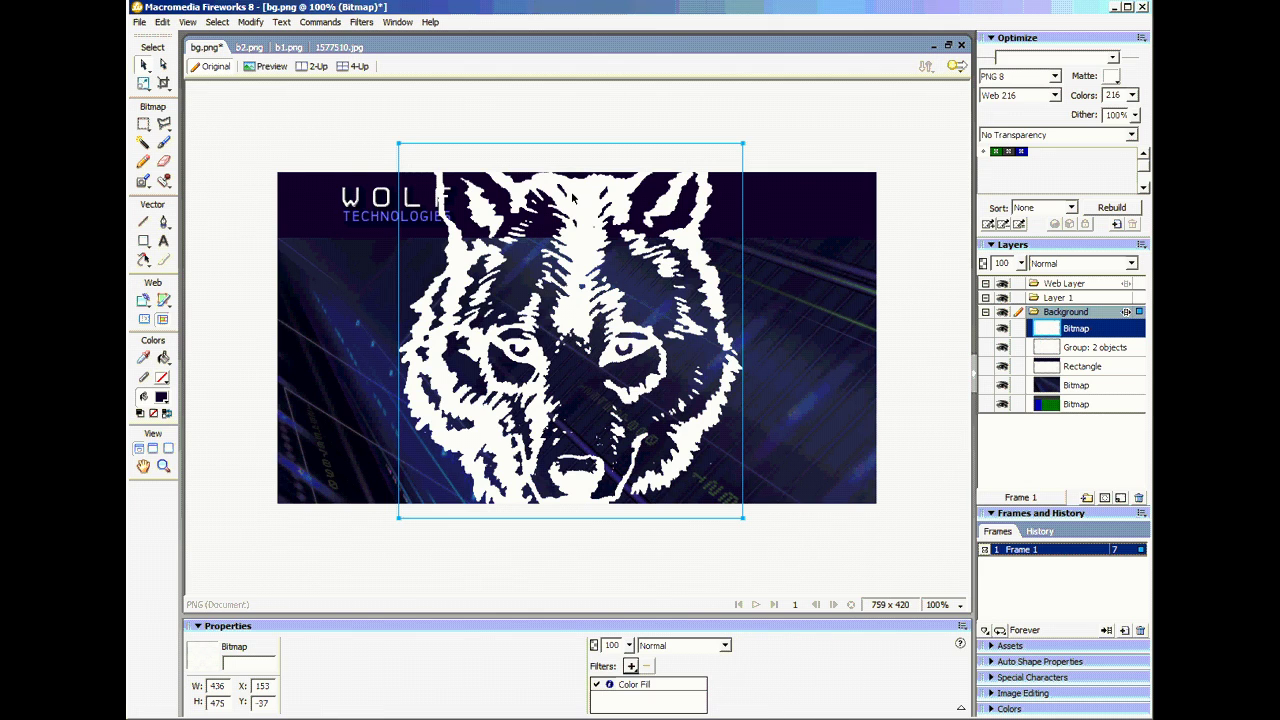
Flatten the wolf bitmap with its Color Fill filter and move it to about X 206, Y -40.
drag(575, 201, 592, 235)
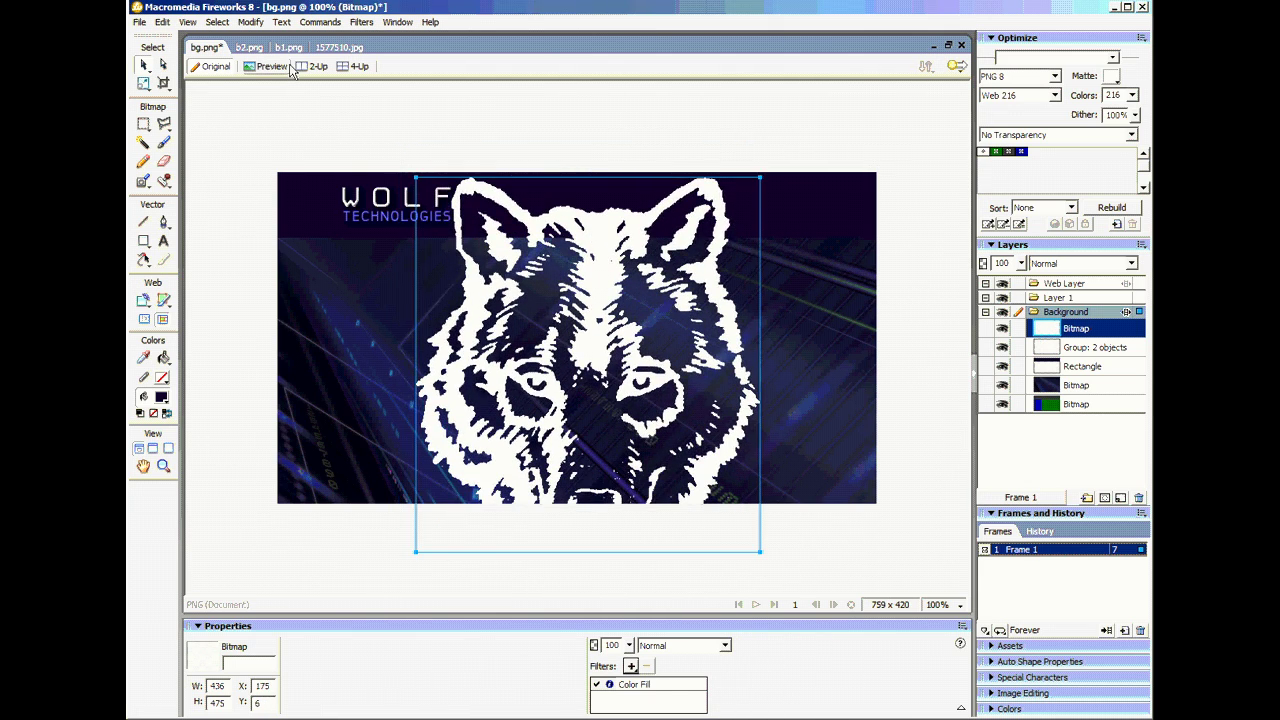
click(250, 22)
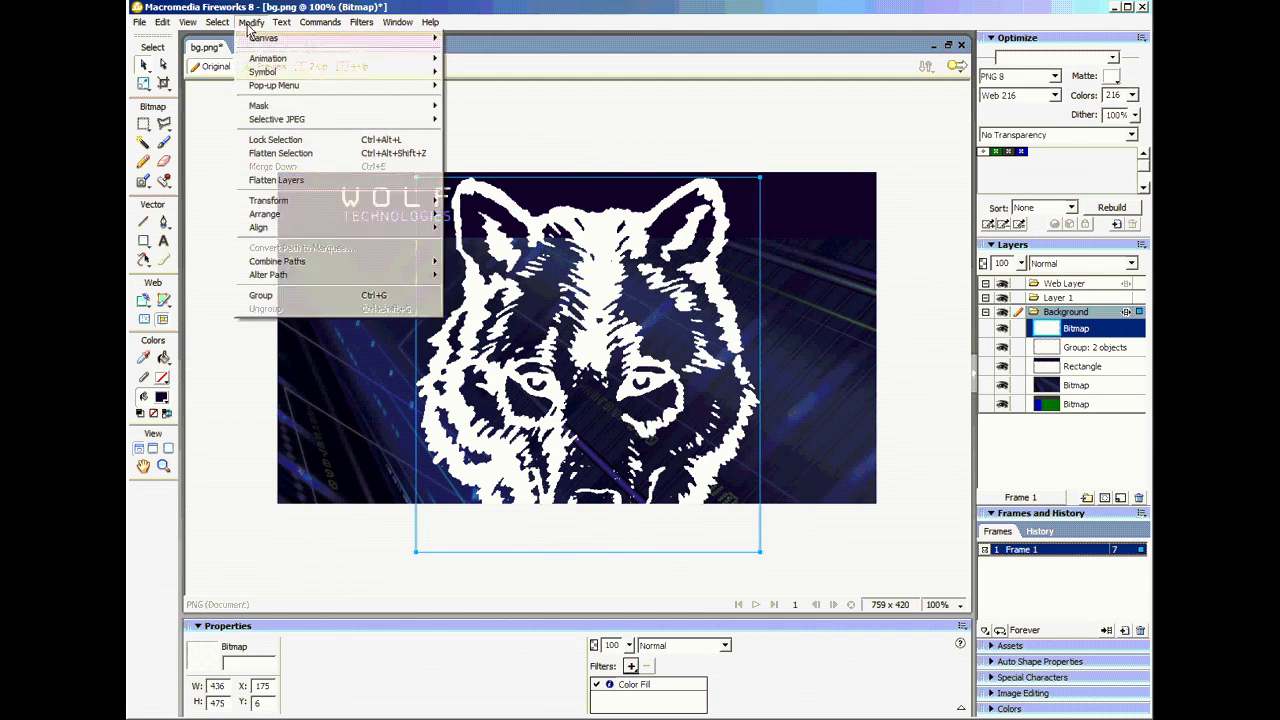
click(285, 158)
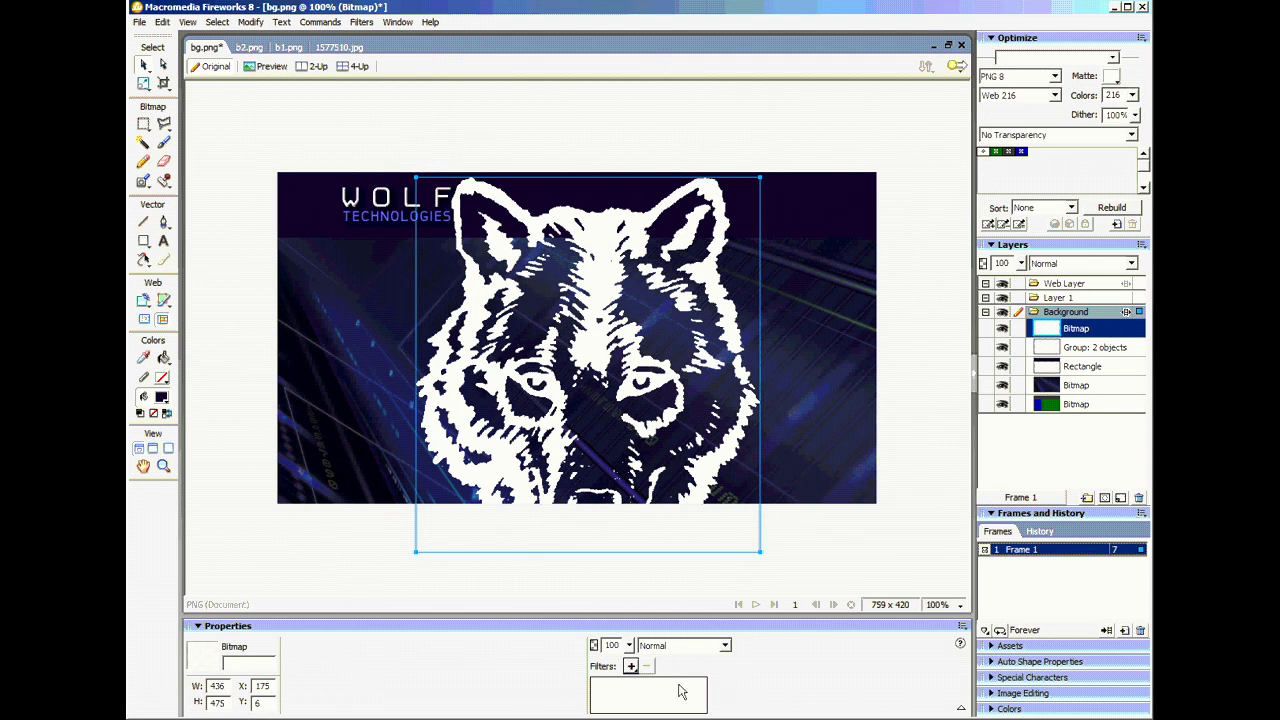
click(917, 134)
drag(624, 242, 646, 209)
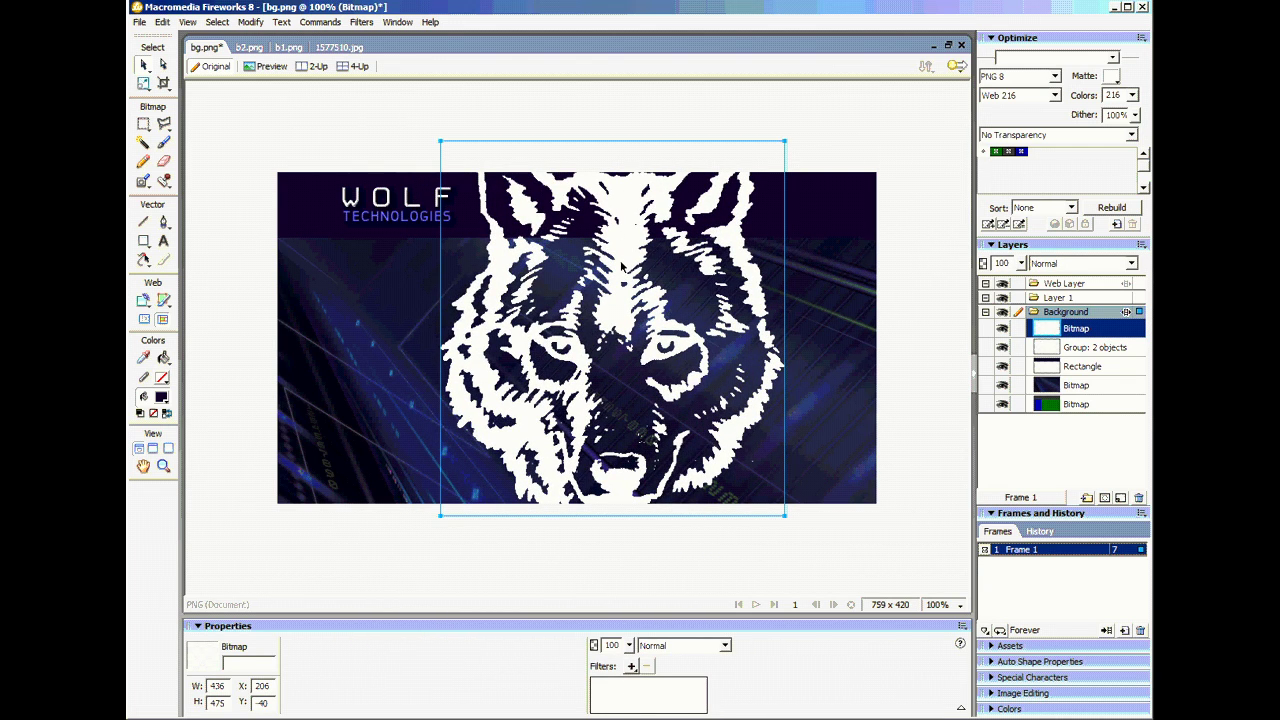
Scale the wolf head down to 74 × 81 px and place it beside the logo text at X 6, Y 1.
click(143, 83)
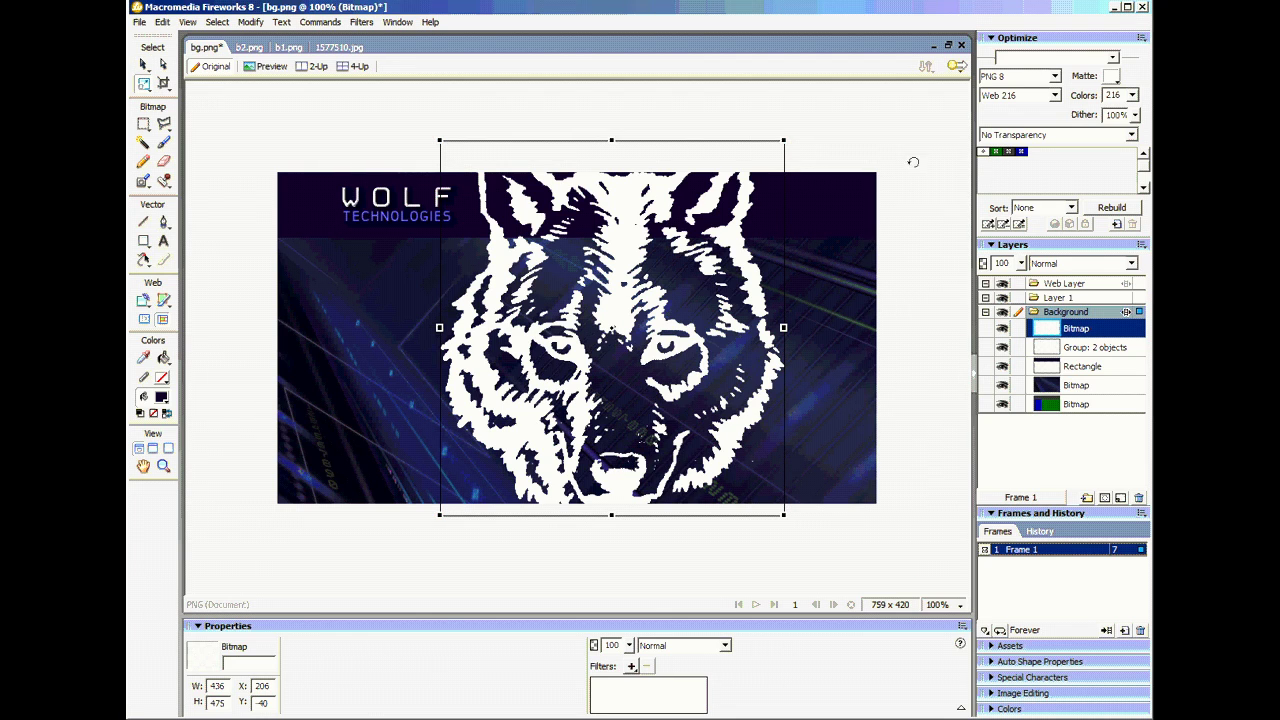
drag(784, 141, 556, 390)
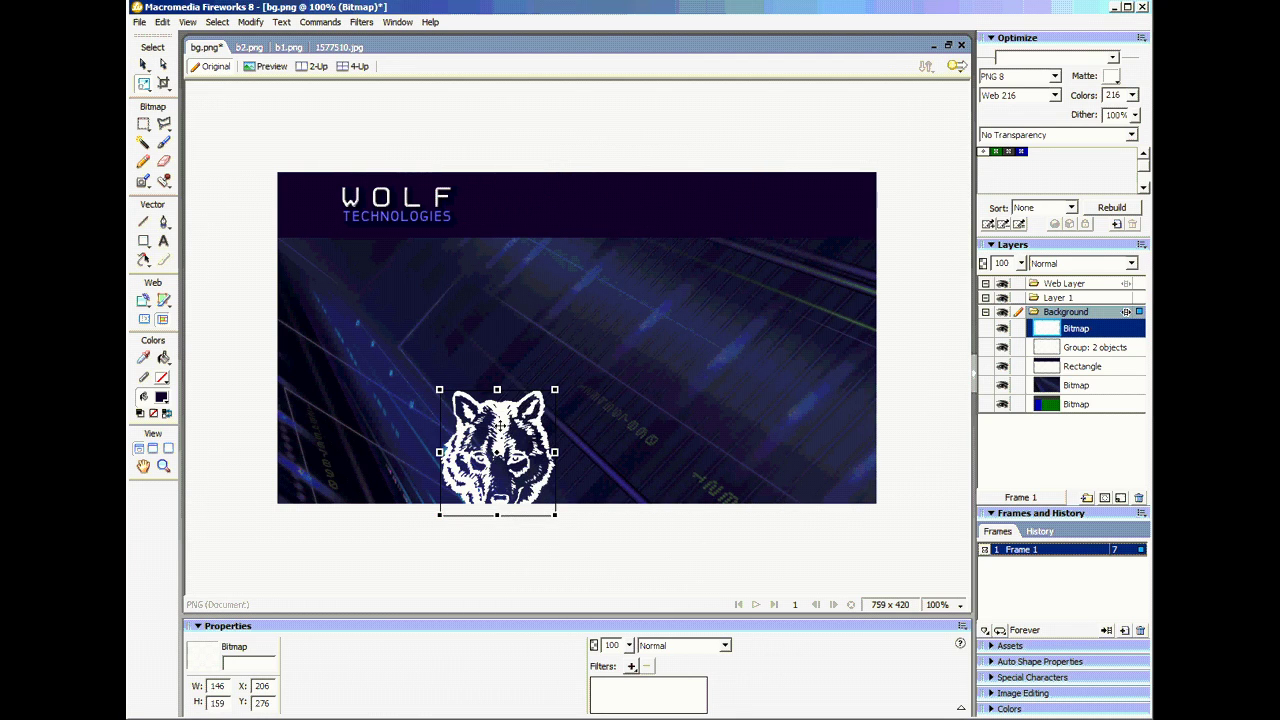
drag(497, 425, 341, 215)
drag(396, 171, 318, 180)
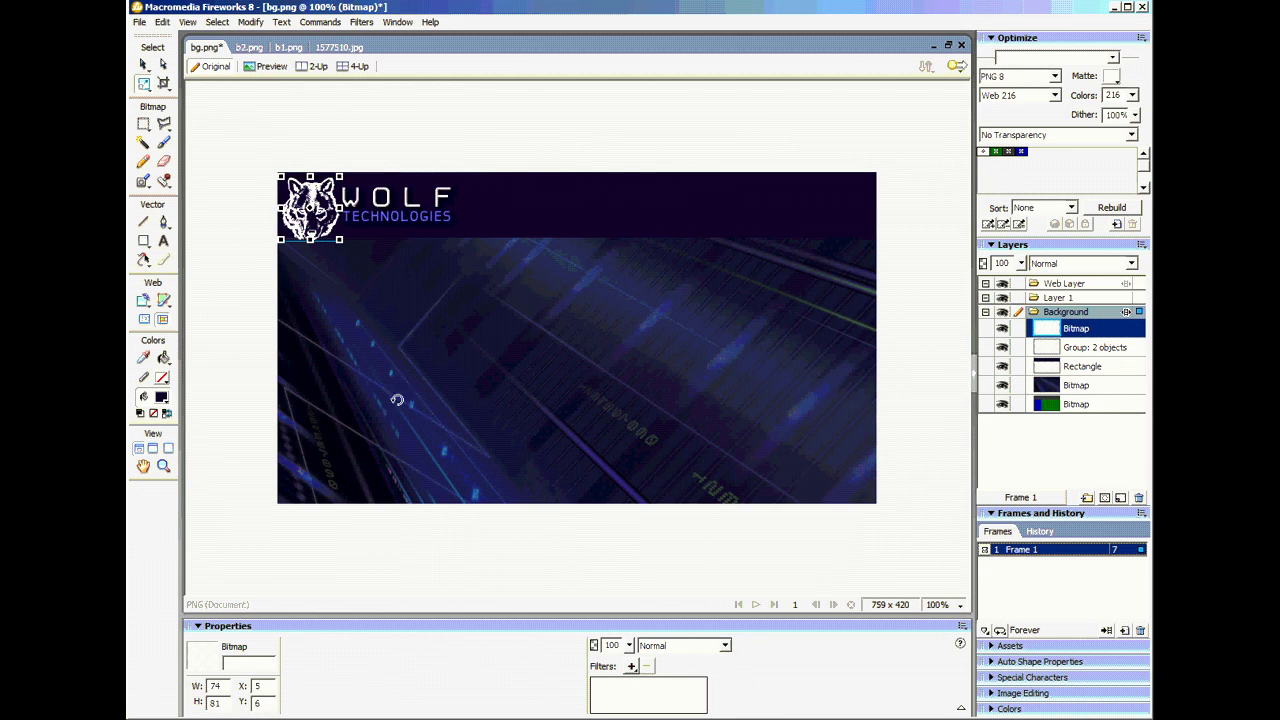
click(143, 63)
click(296, 118)
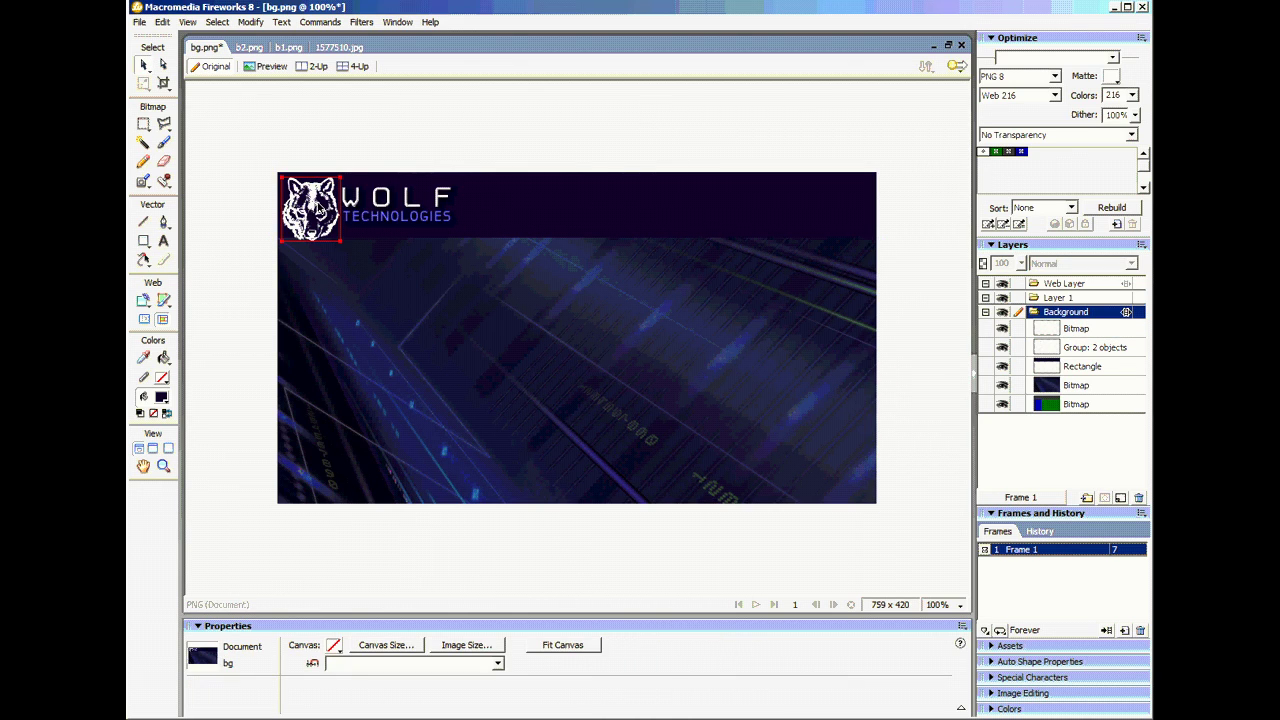
click(312, 205)
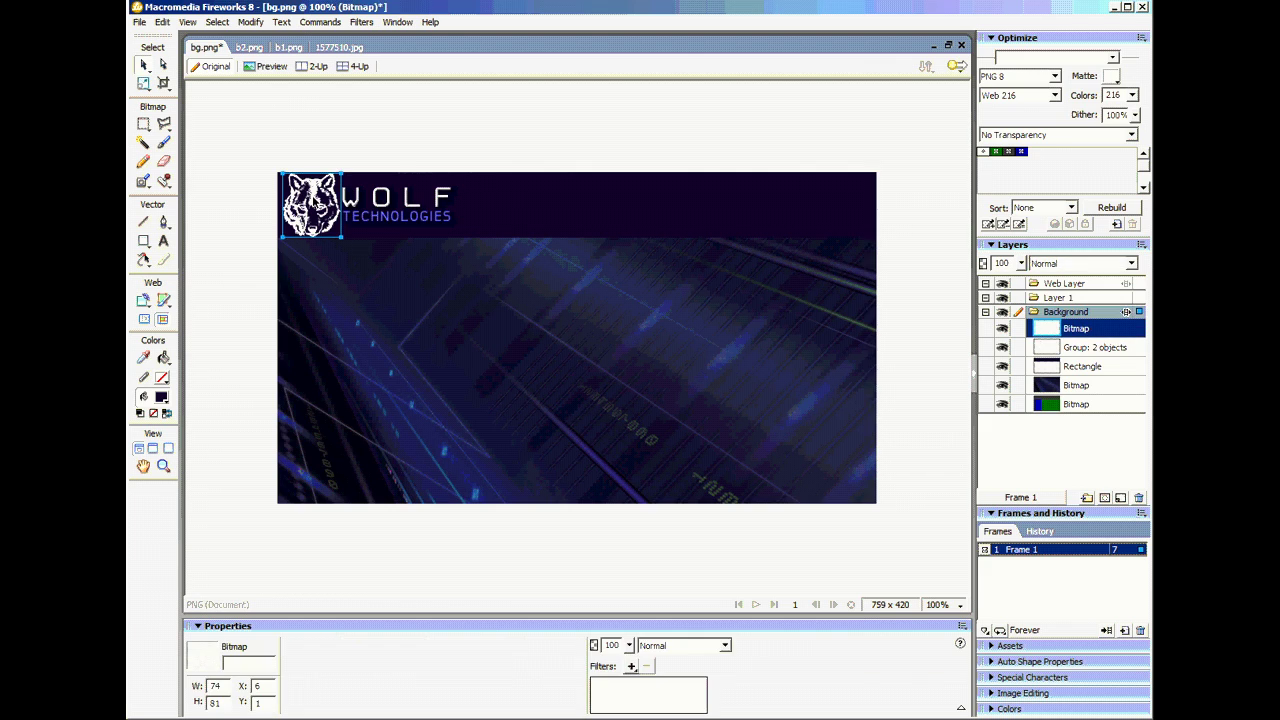
Shorten the dark purple header bar to about 41 px high by raising its two lower corner points.
click(594, 206)
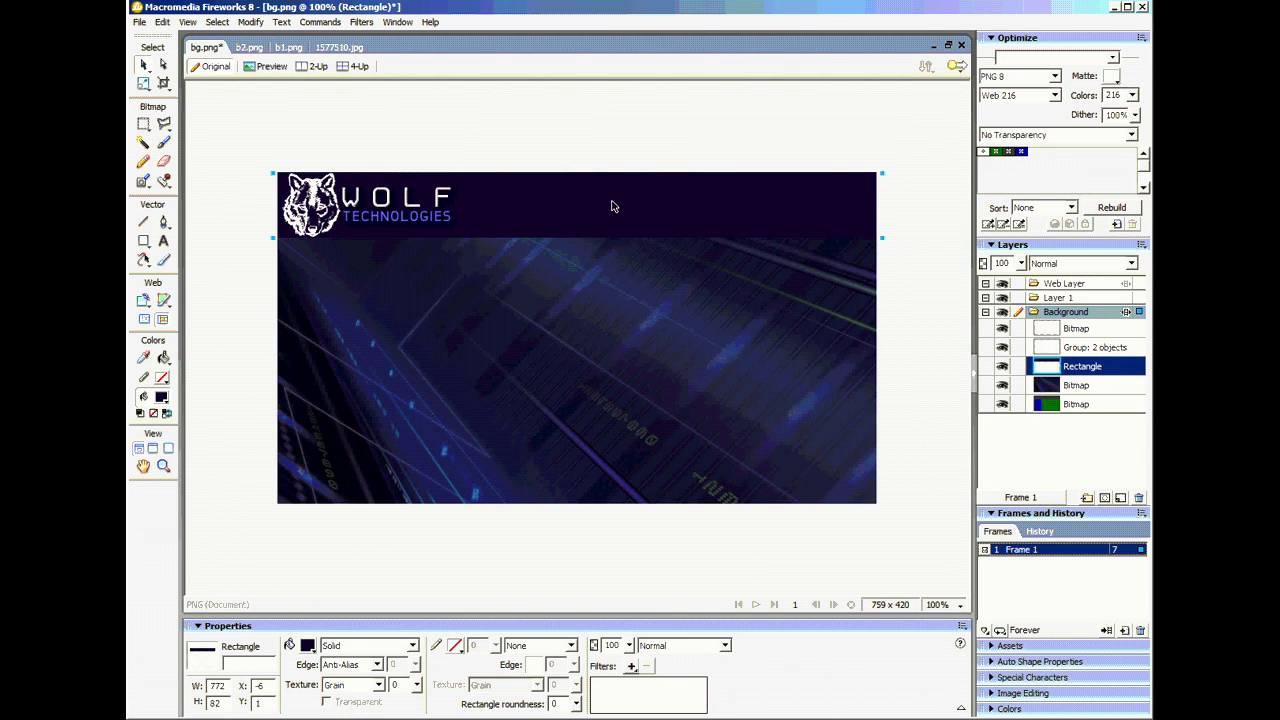
click(164, 66)
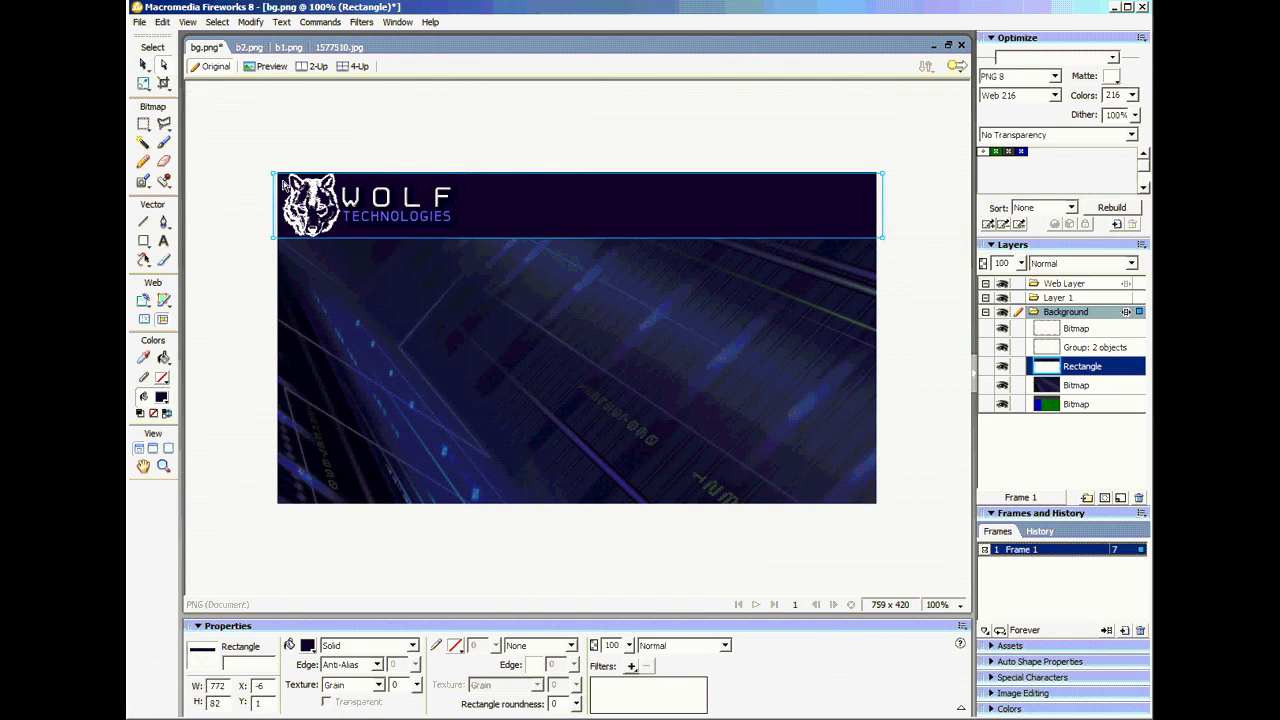
click(276, 240)
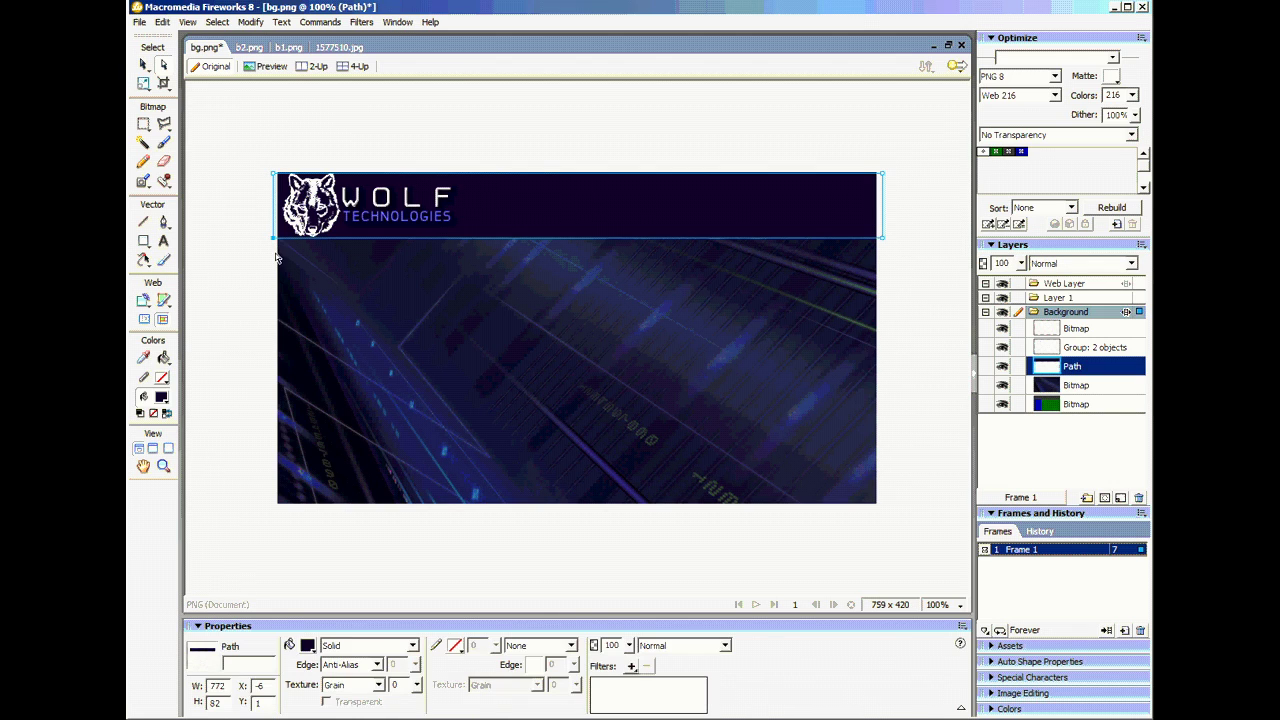
drag(276, 240, 275, 207)
drag(882, 239, 885, 207)
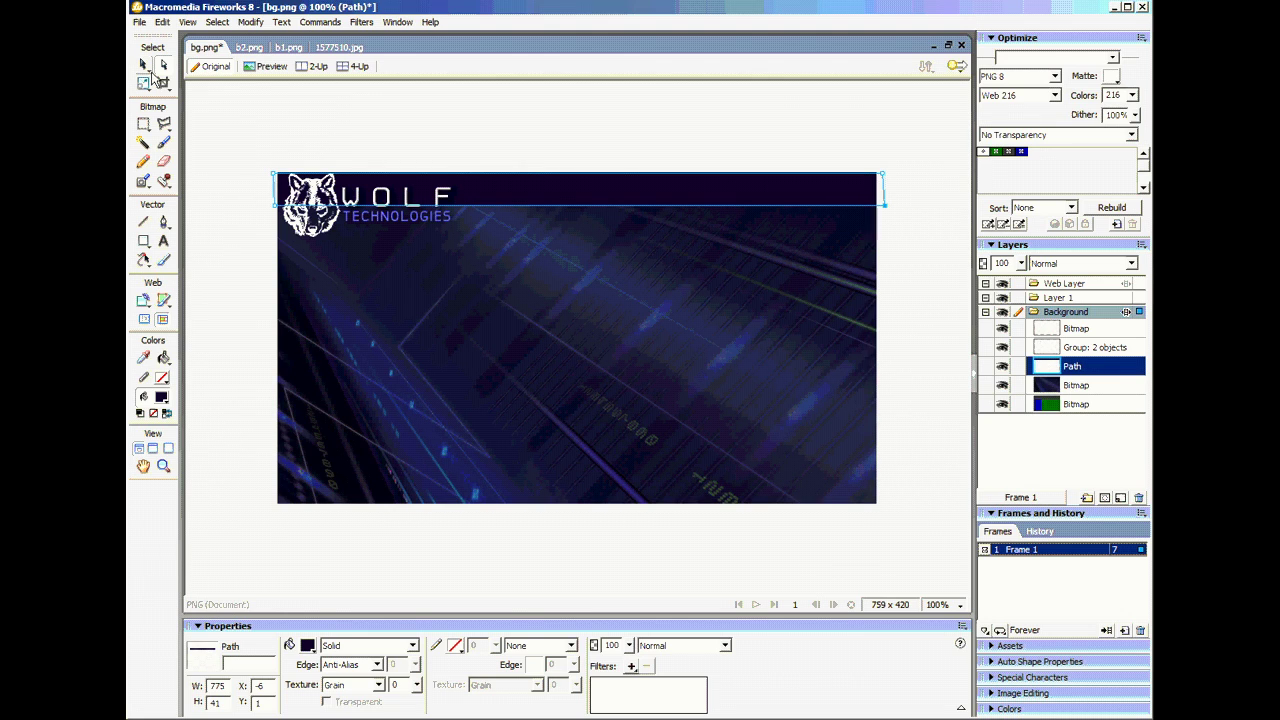
click(309, 137)
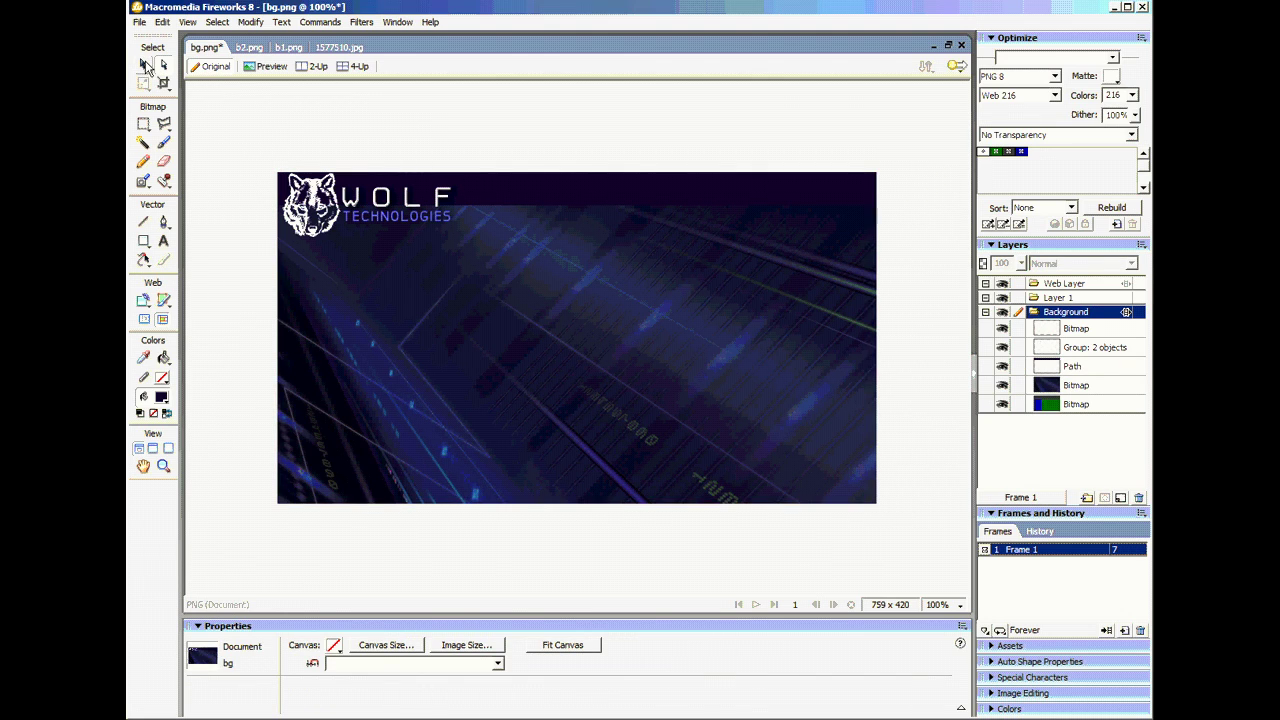
Move the shortened header bar down to Y 4.
click(145, 65)
click(644, 195)
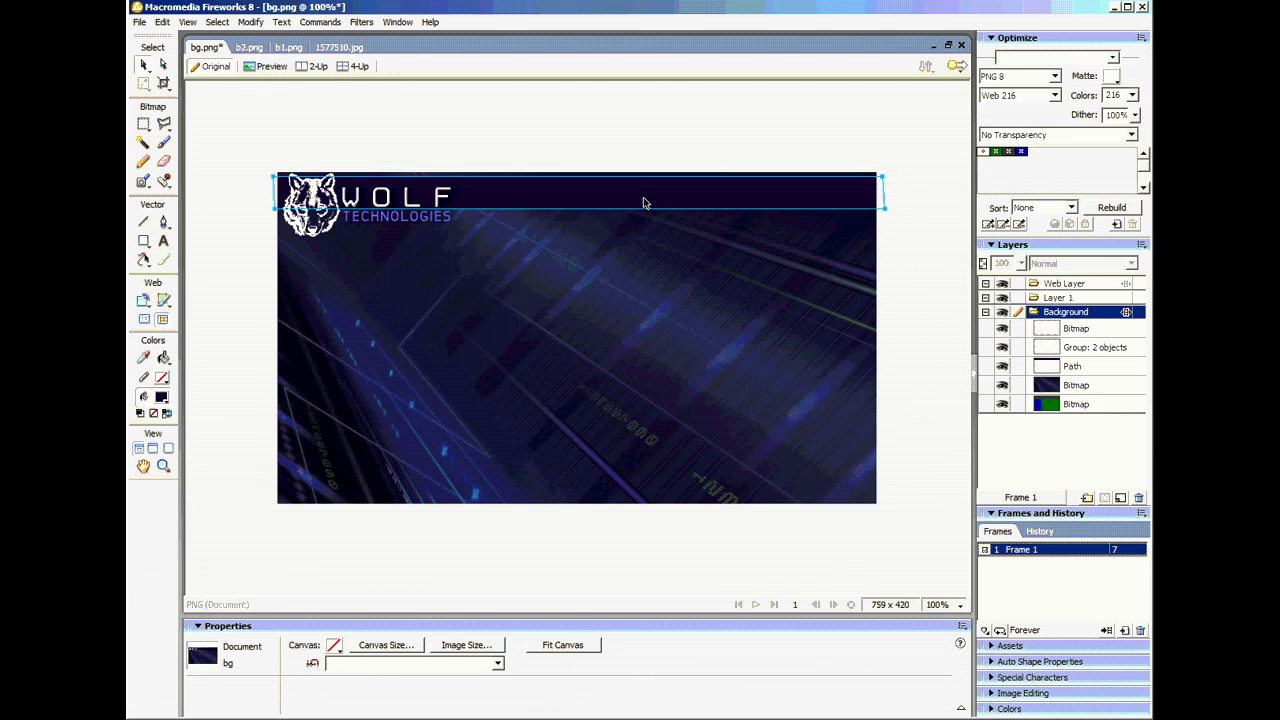
click(643, 198)
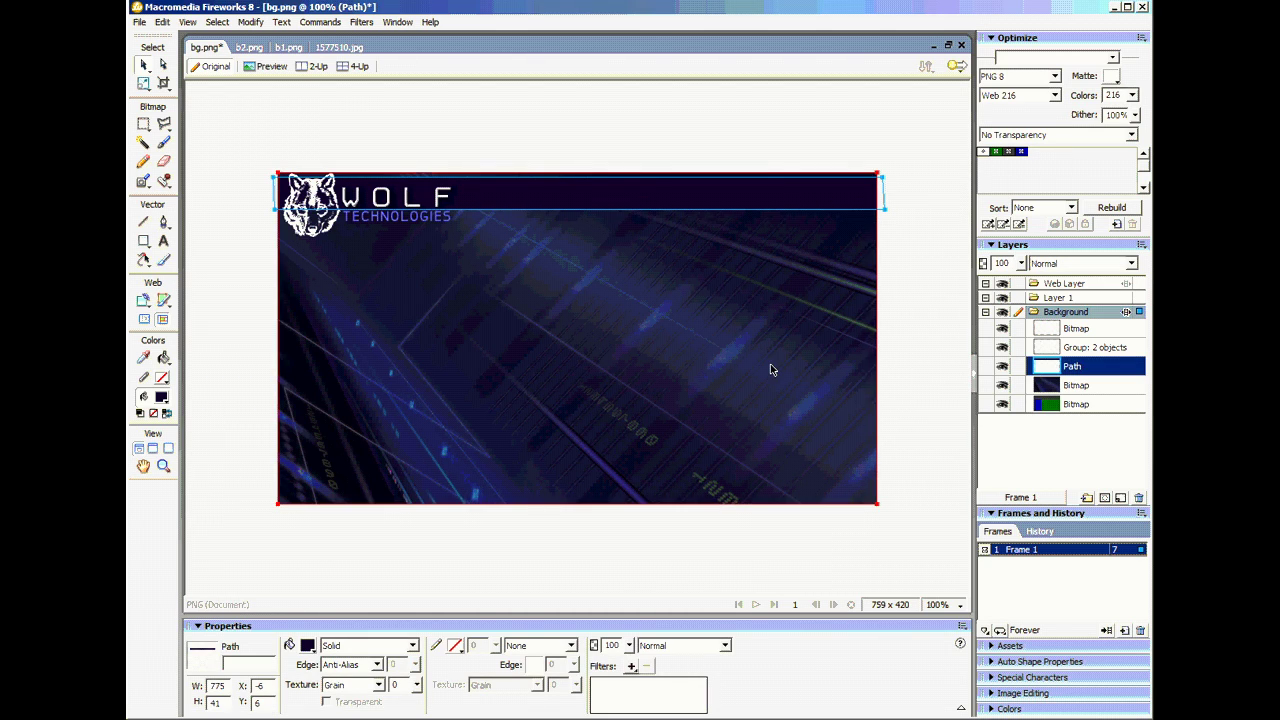
key(Up)
key(Up)
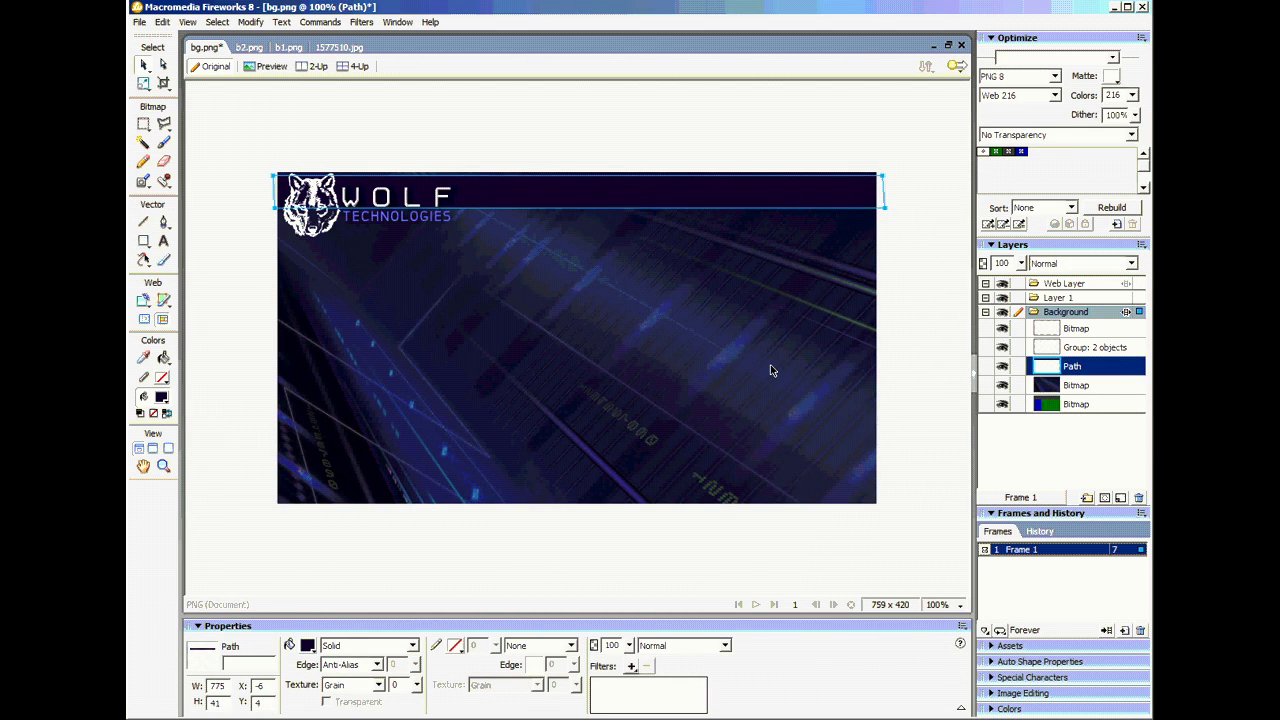
Stretch the header bar's upper edge past the canvas, making the bar about 49 px high at Y -2.
click(143, 84)
drag(578, 175, 578, 167)
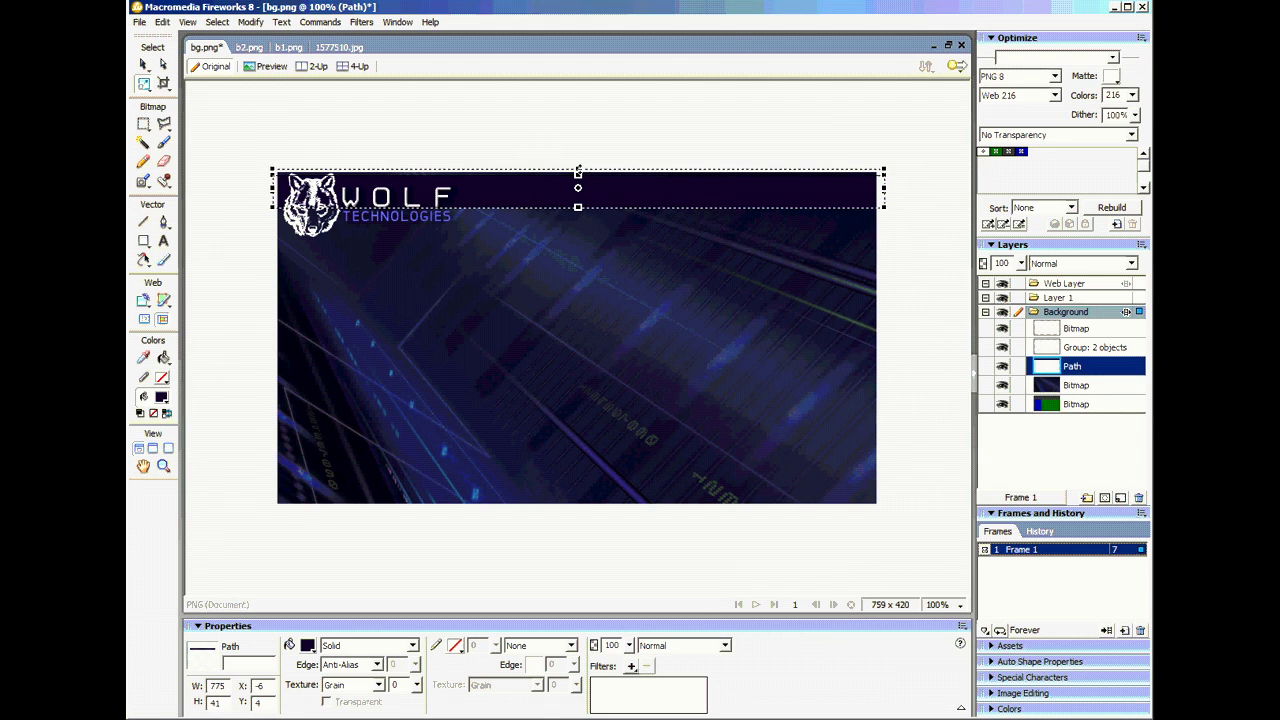
click(143, 64)
key(ctrl+d)
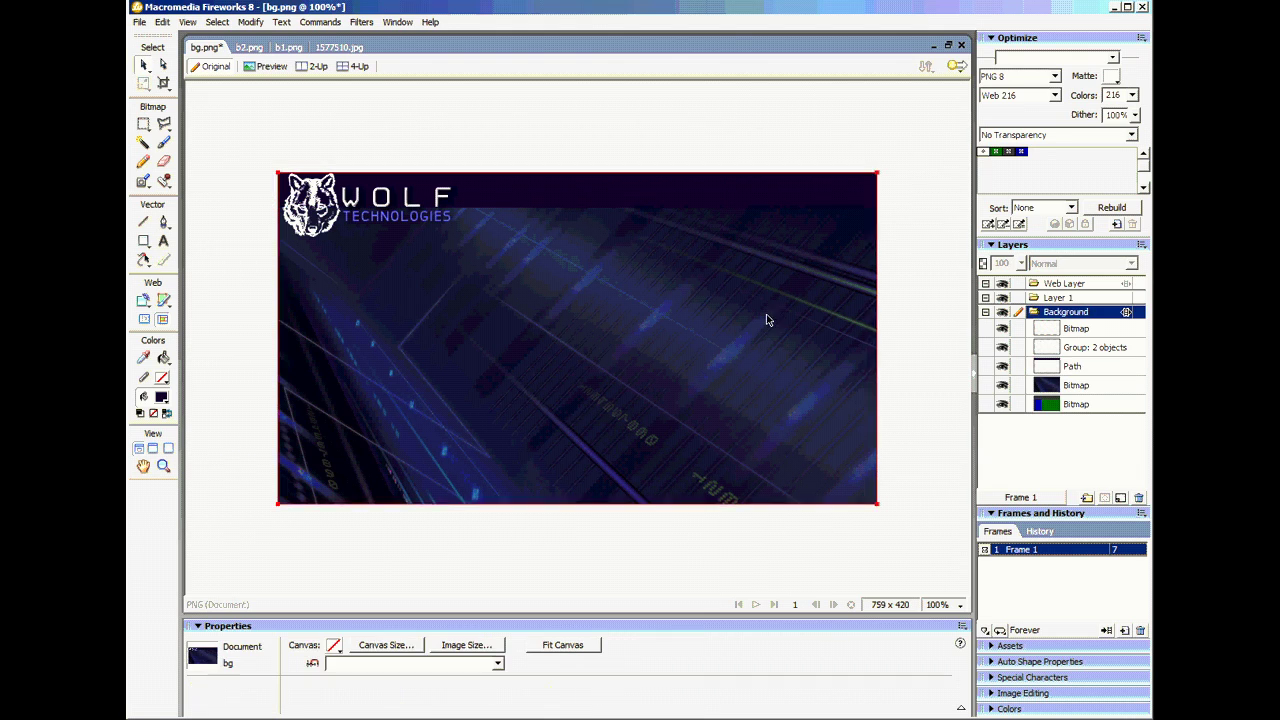
click(565, 199)
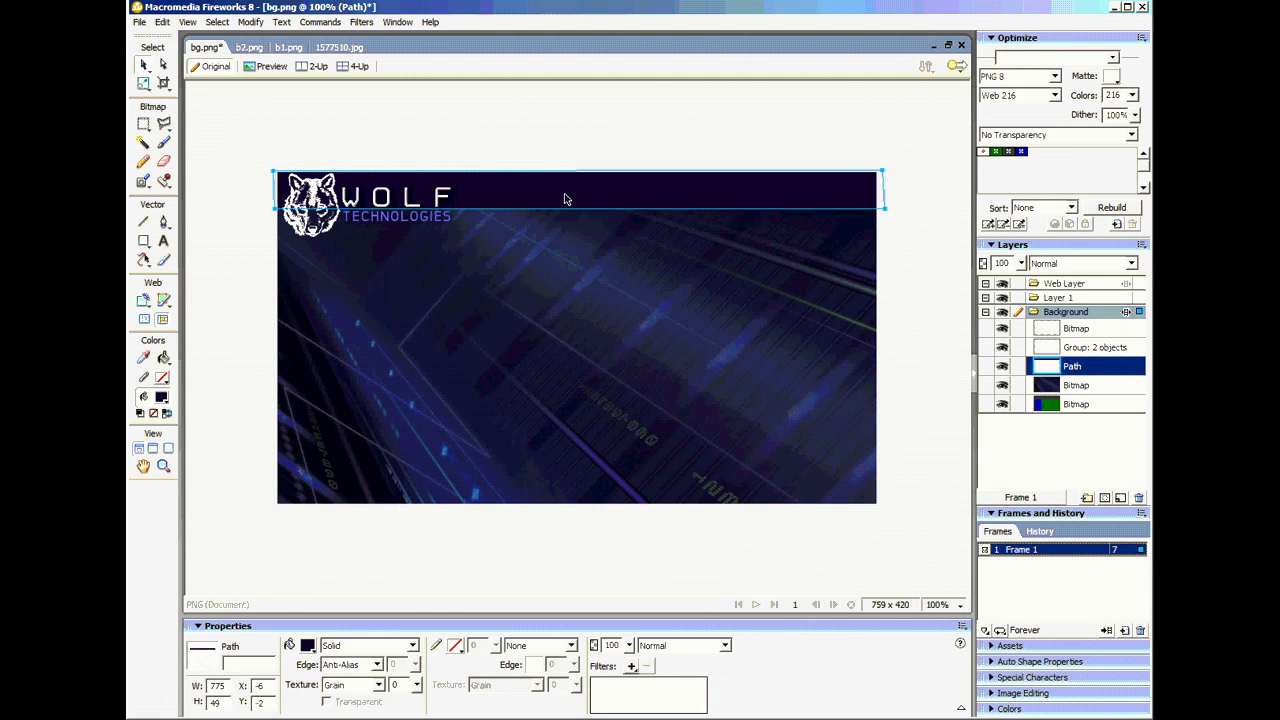
click(567, 137)
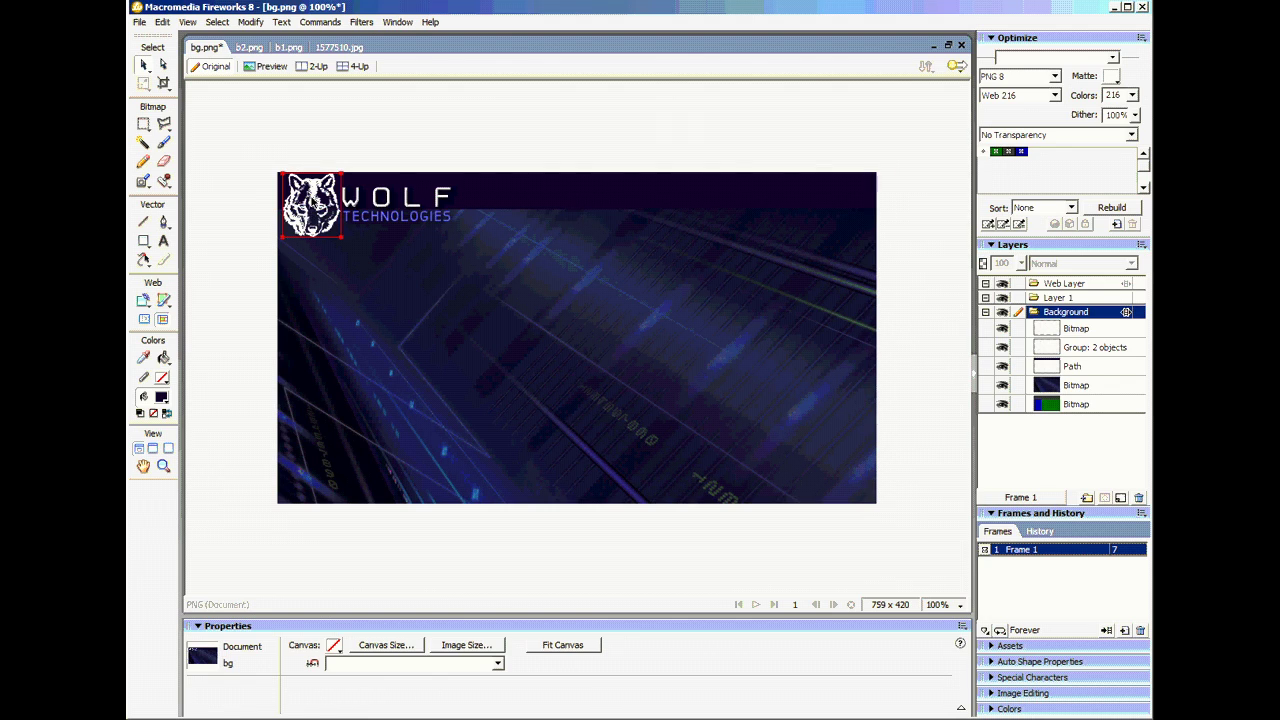
Scale the wolf head down to about 68 × 75 px and move it to X 9, Y 4.
click(312, 200)
click(144, 85)
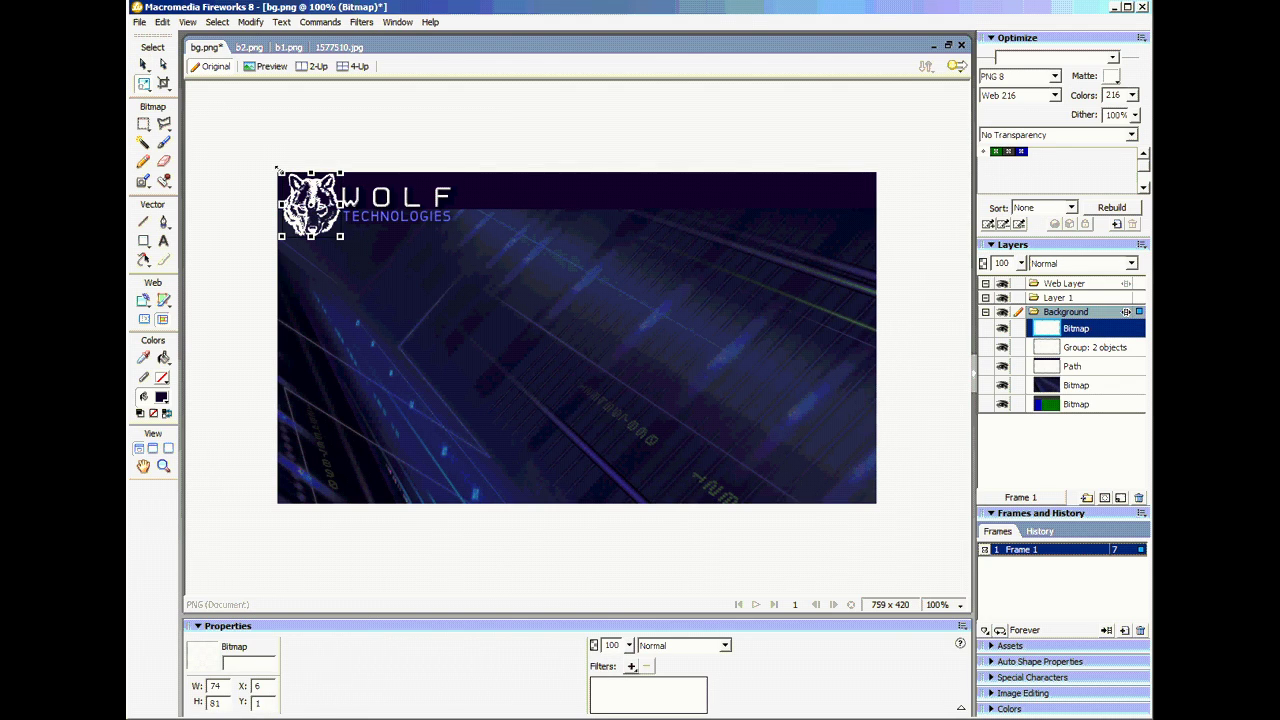
drag(278, 170, 284, 176)
click(143, 64)
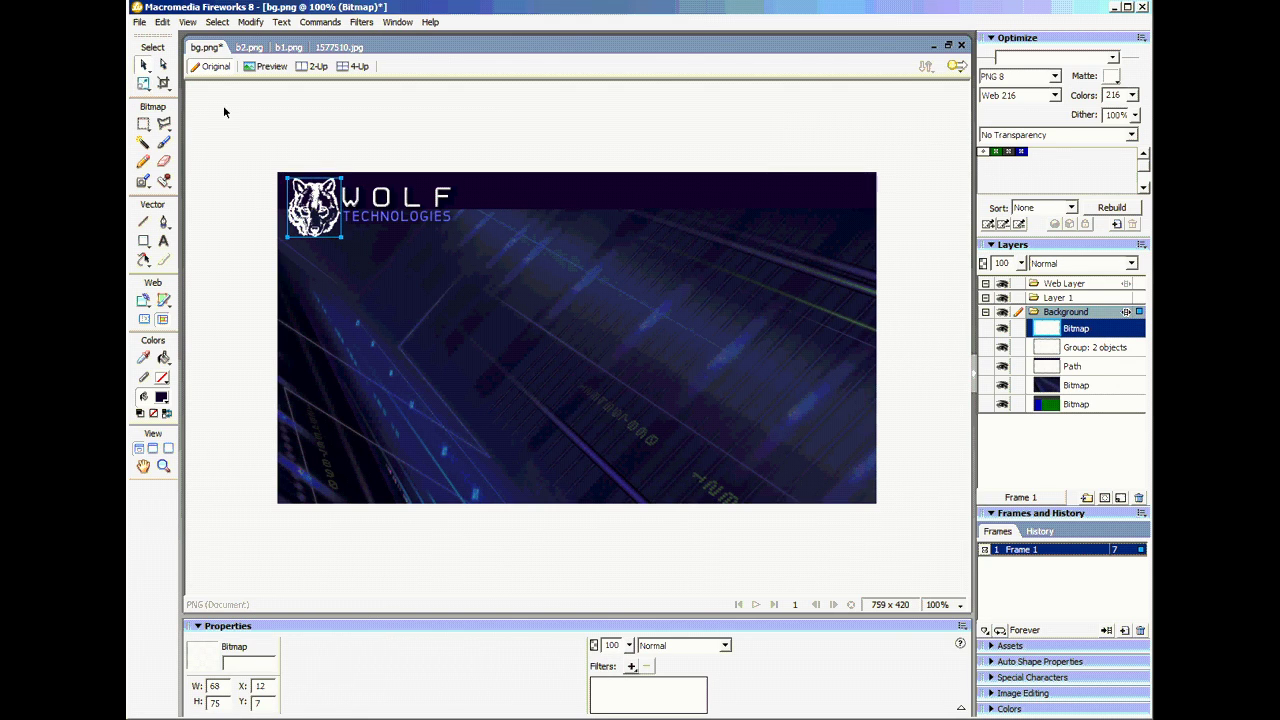
click(224, 112)
click(400, 400)
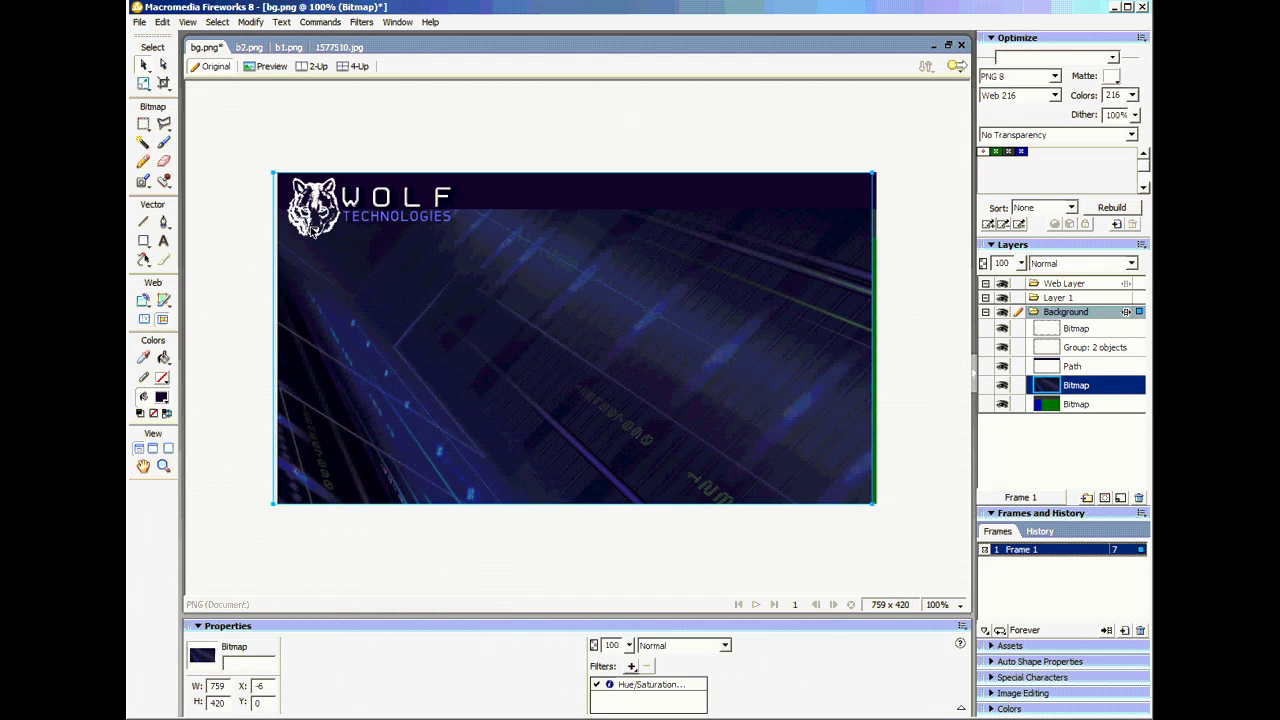
drag(317, 210, 314, 205)
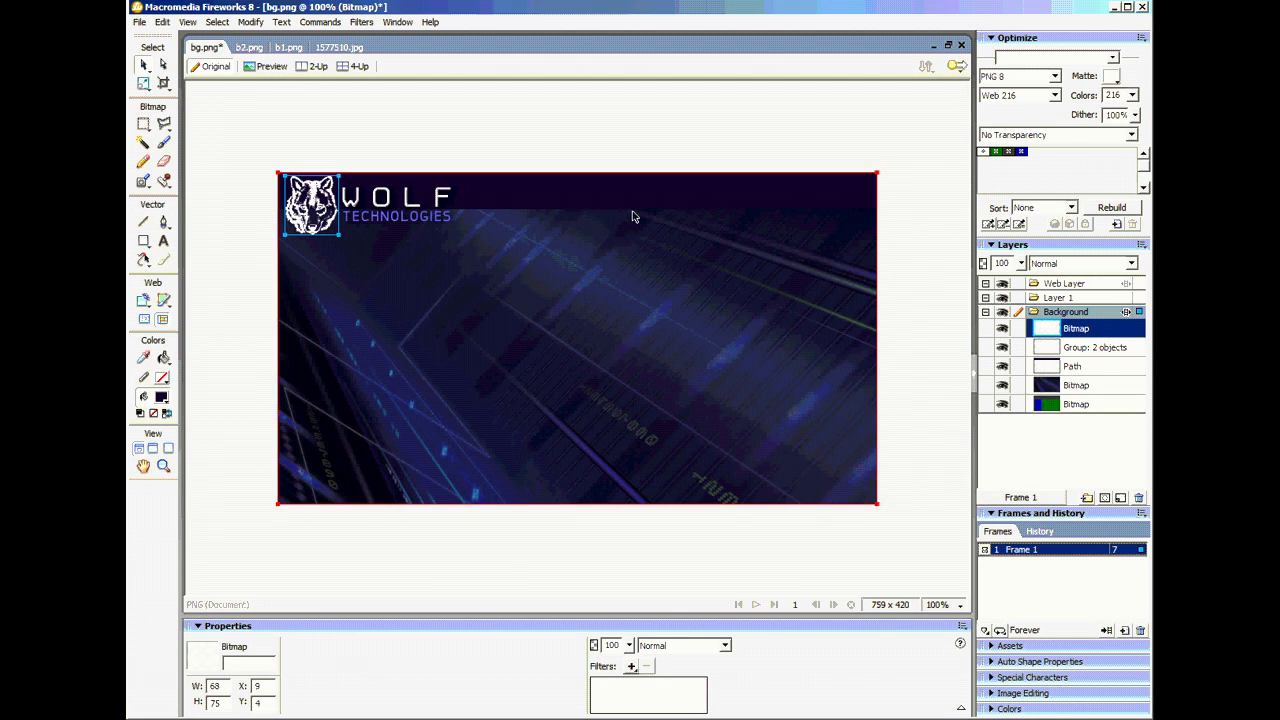
Start an Eye Candy 4000 LE Motion Trail filter on the logo text group with its direction set to 0°.
click(383, 210)
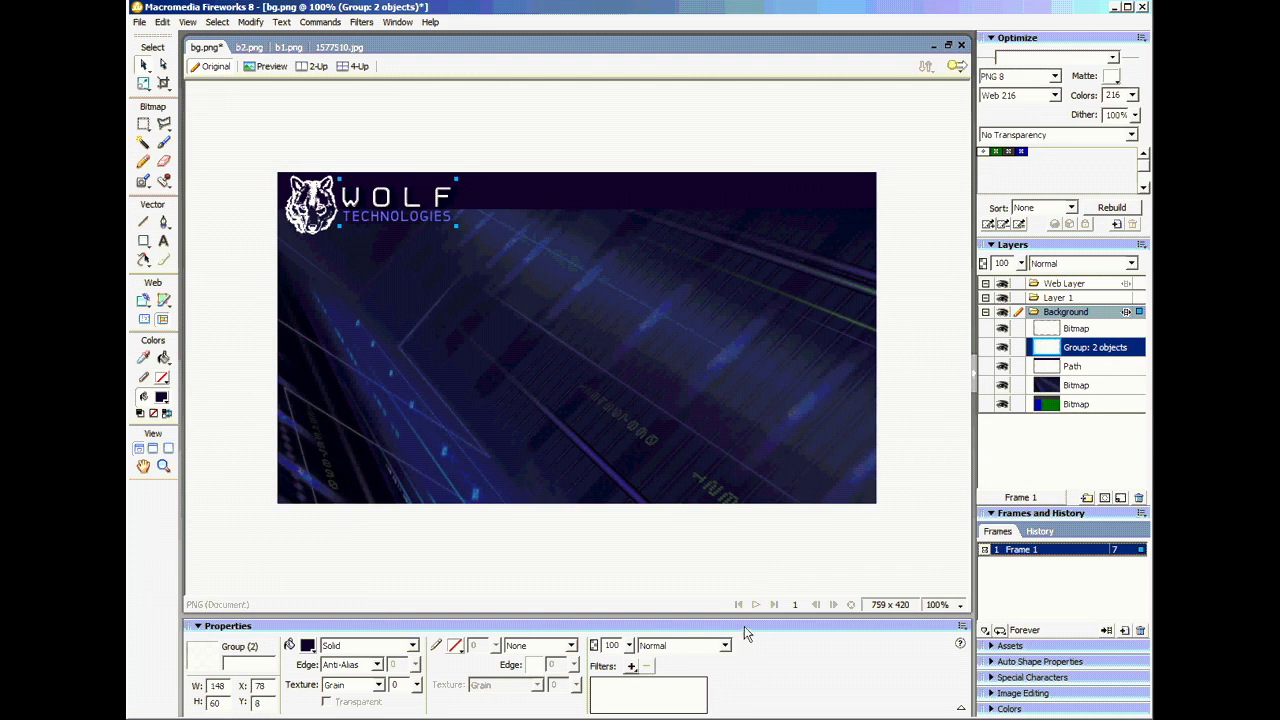
click(631, 666)
mouse_move(720, 648)
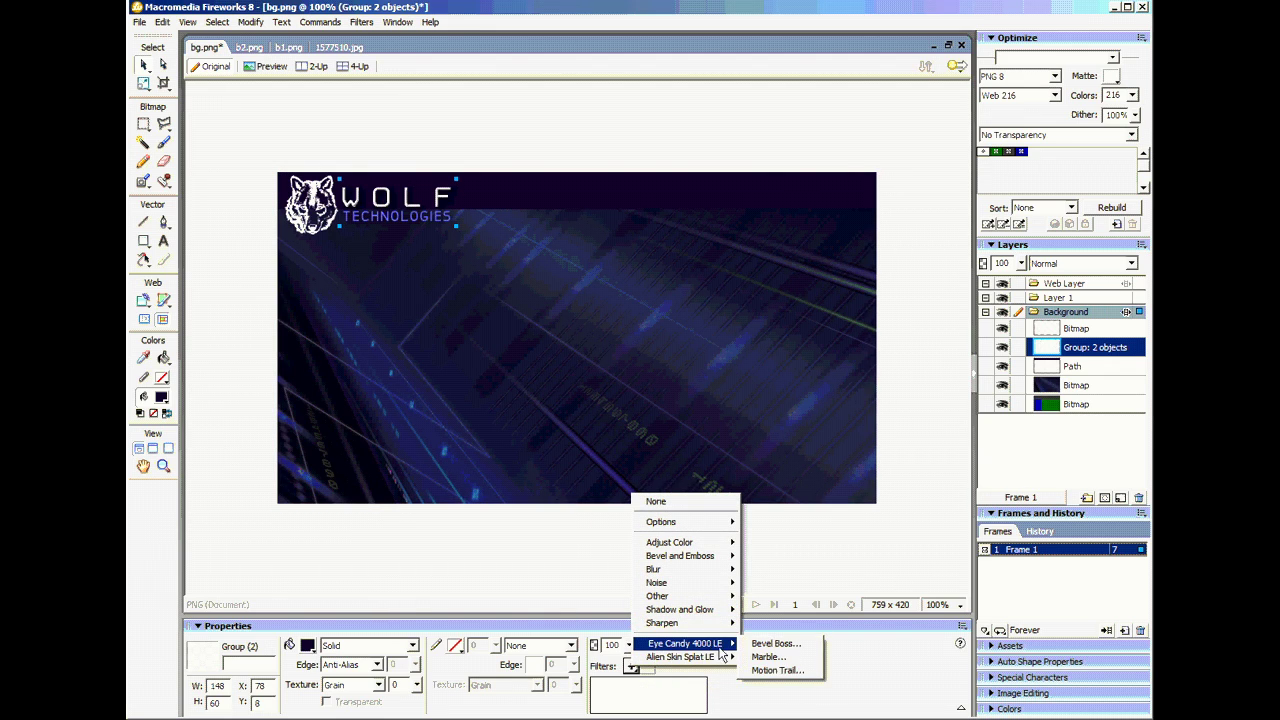
click(780, 670)
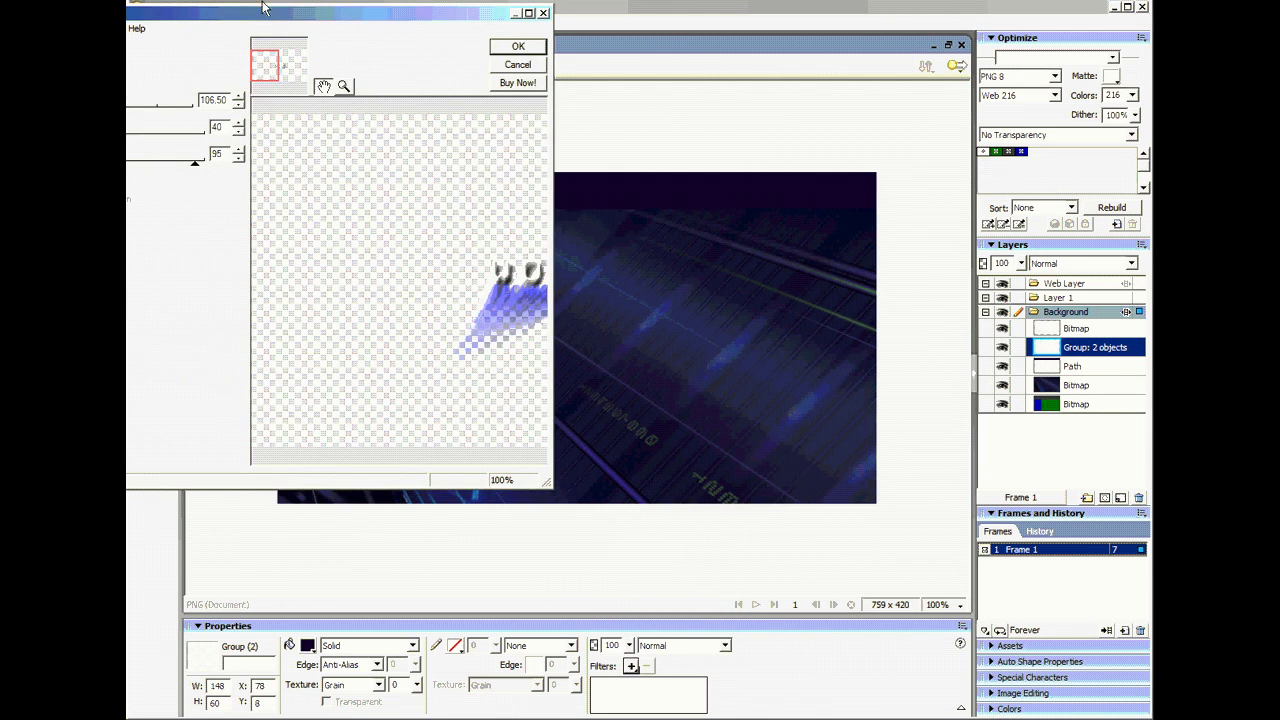
drag(273, 12, 826, 199)
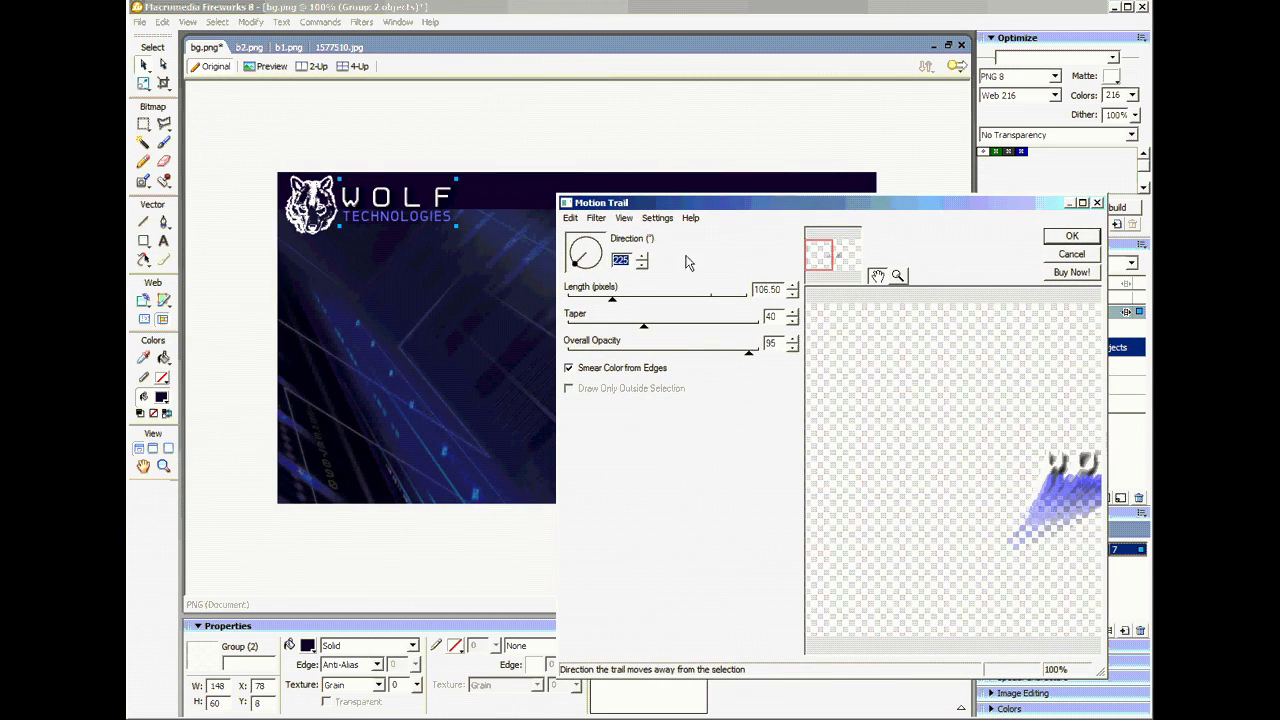
drag(573, 265, 612, 258)
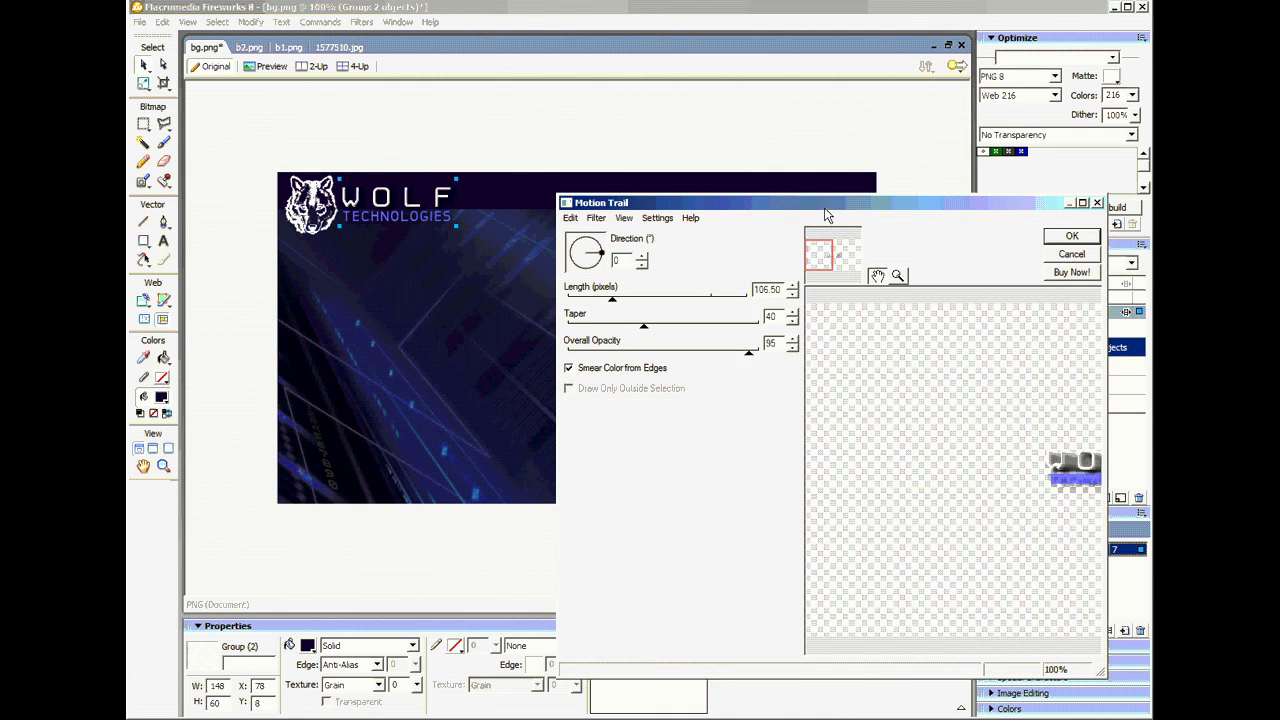
Set the Motion Trail's taper to 0 and overall opacity to 41, and apply it to the logo text.
drag(829, 204, 616, 184)
drag(814, 386, 666, 406)
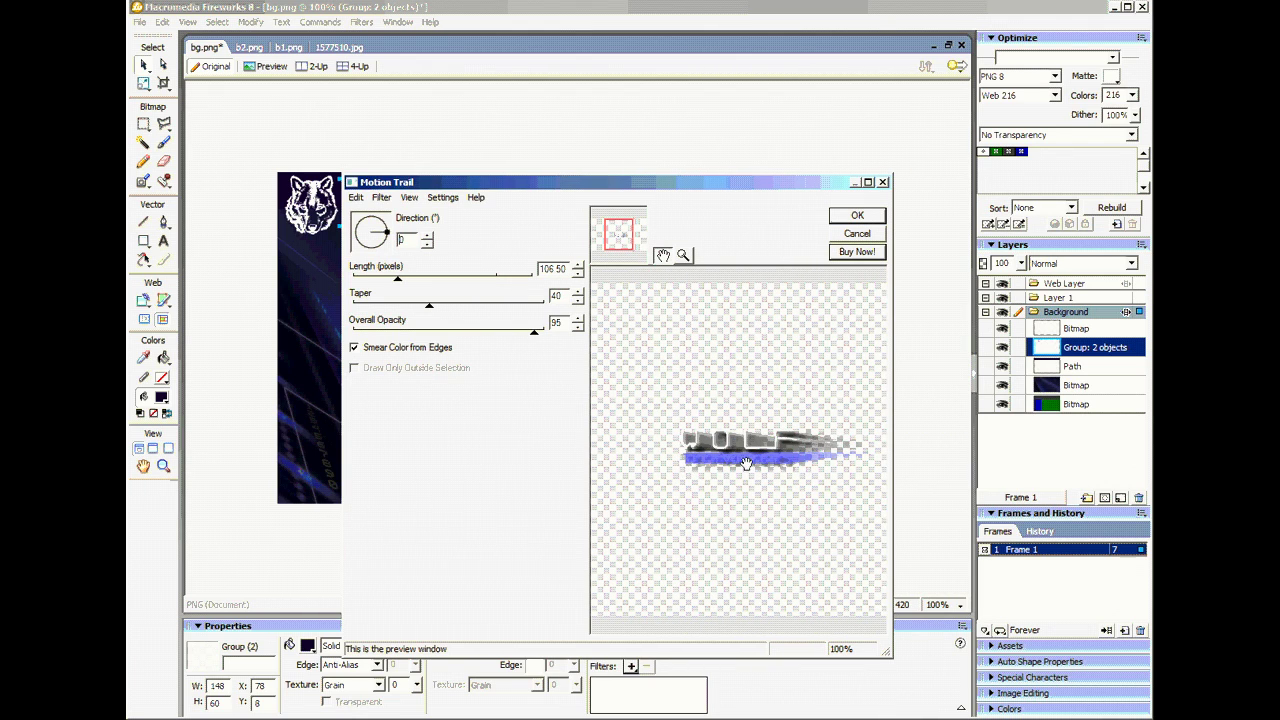
drag(534, 331, 352, 305)
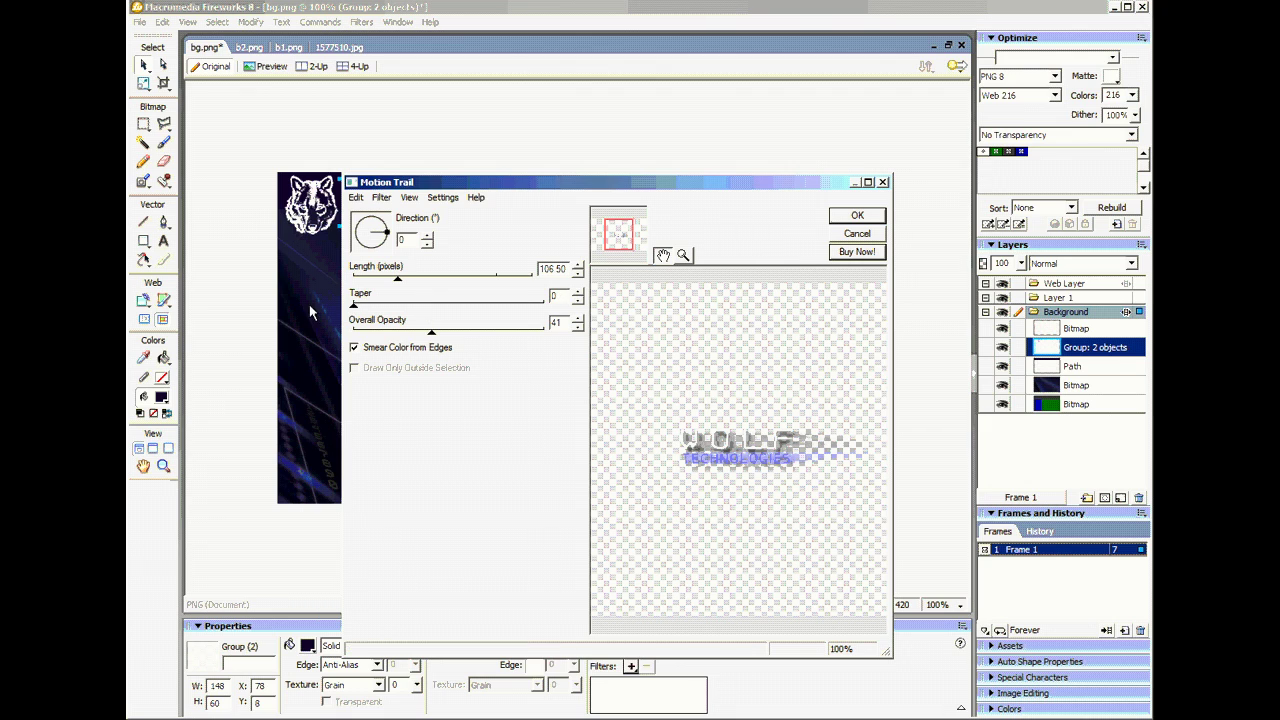
click(858, 216)
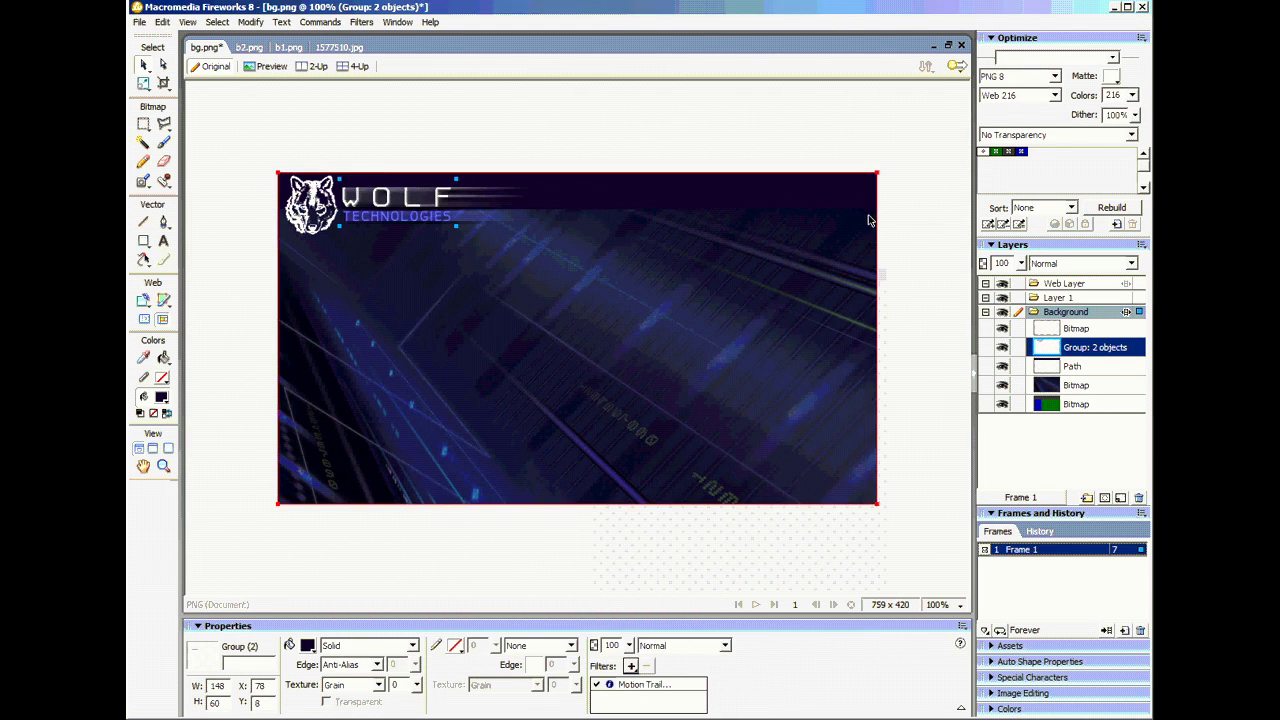
click(517, 117)
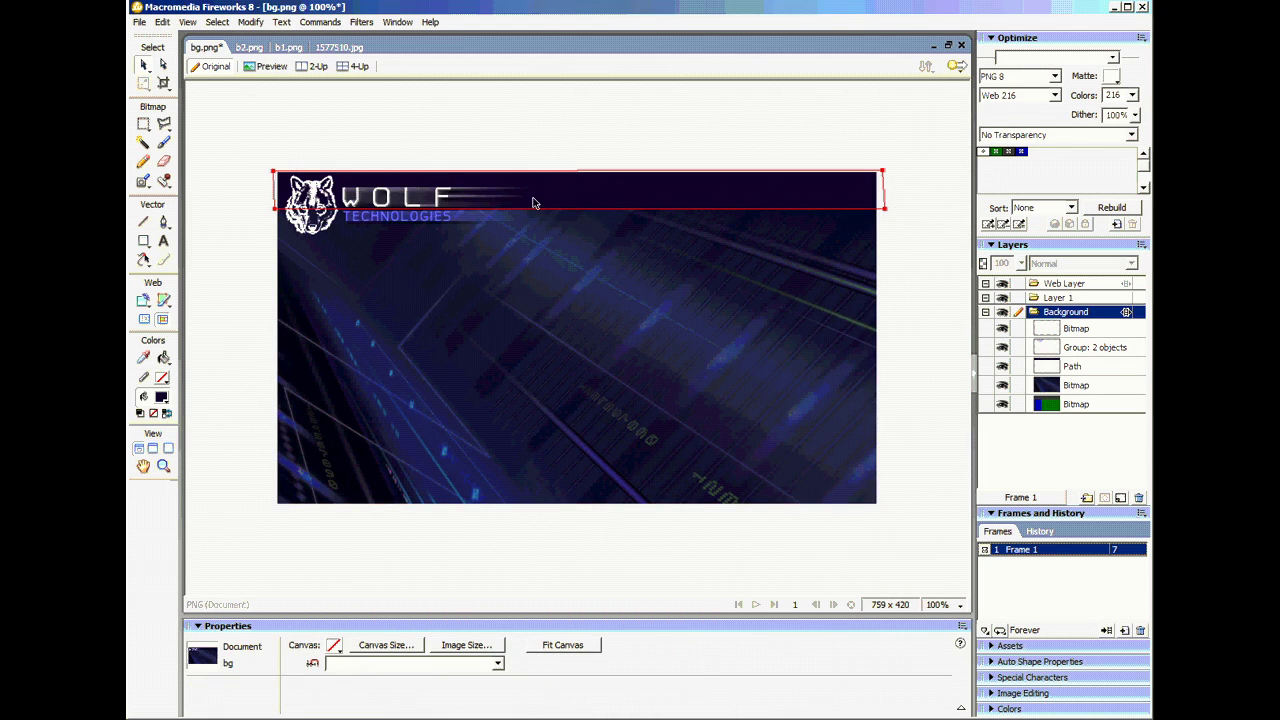
Edit the logo text's Motion Trail filter to slightly lower its overall opacity.
click(400, 202)
double_click(645, 684)
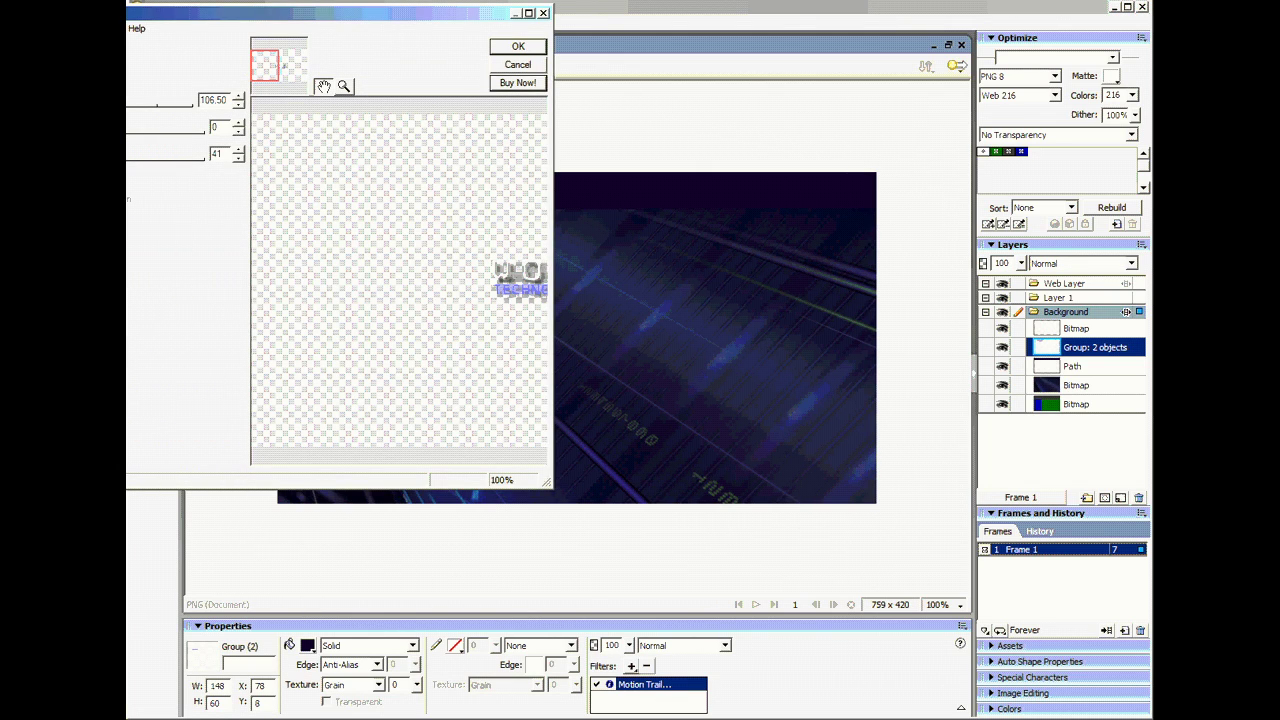
drag(116, 160, 114, 160)
click(518, 46)
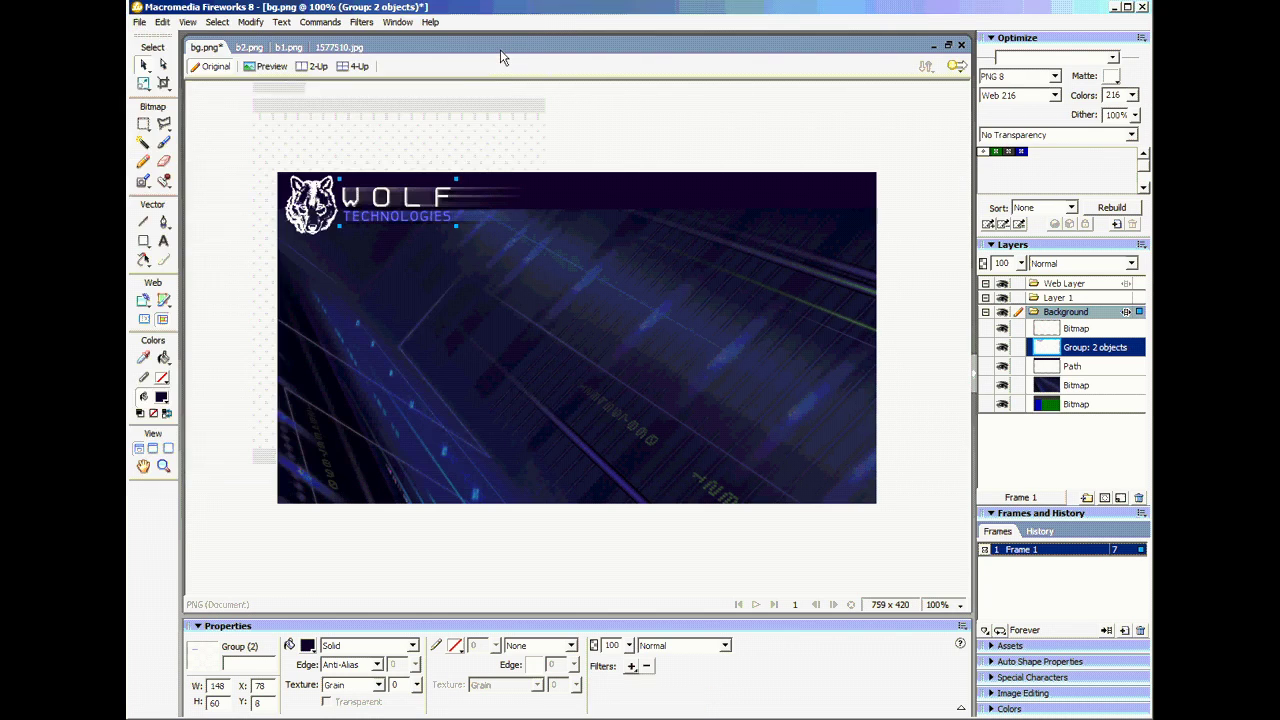
click(514, 114)
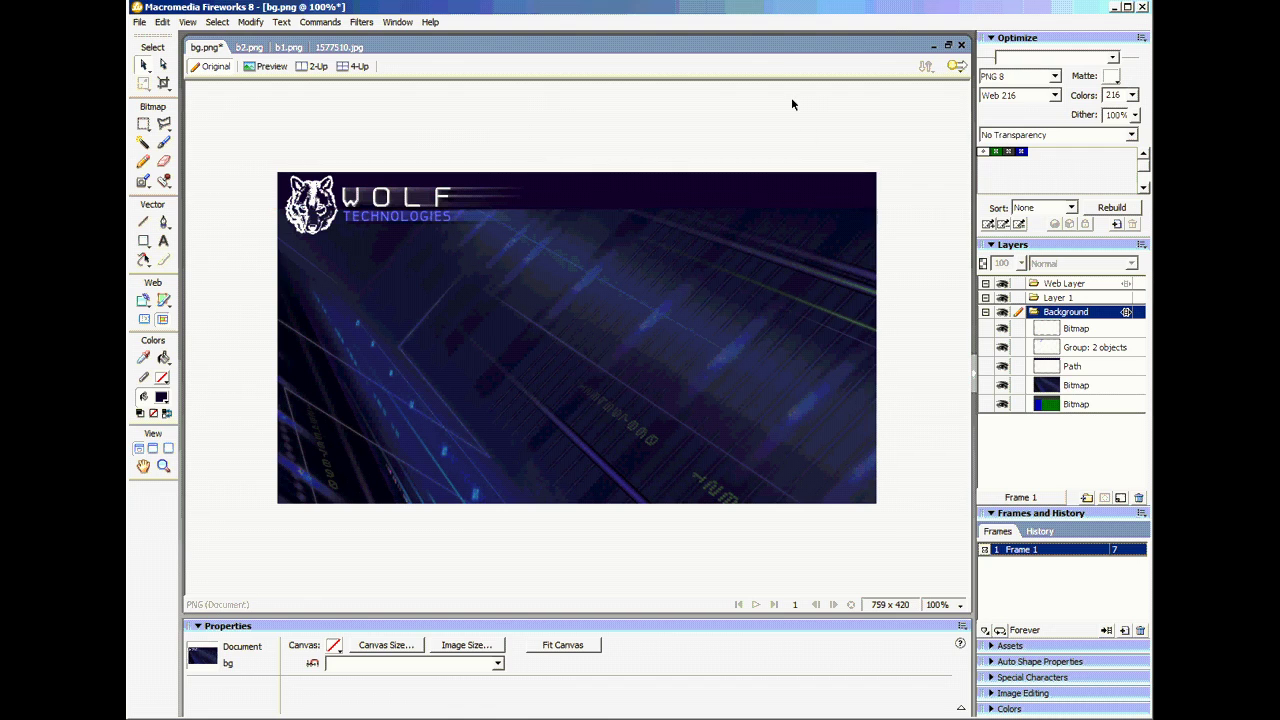
Apply a Waffle fill texture at 8% to the dark purple header bar.
click(727, 194)
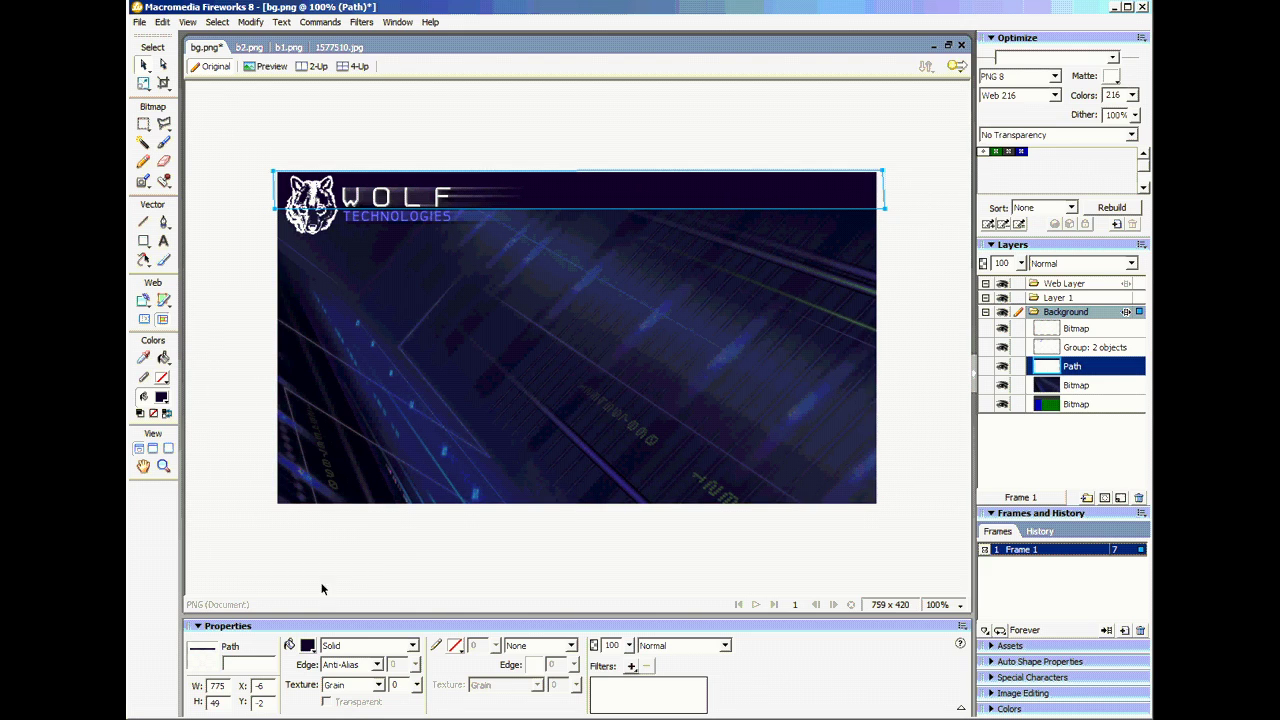
click(340, 688)
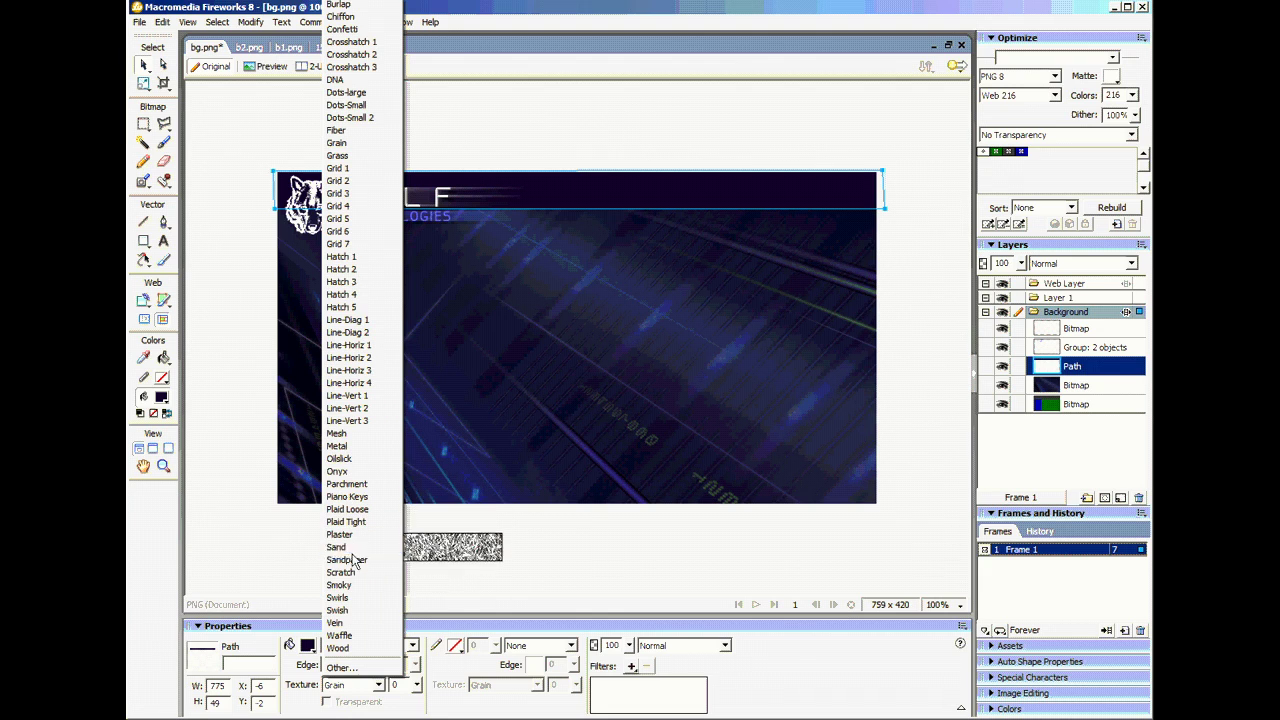
click(363, 637)
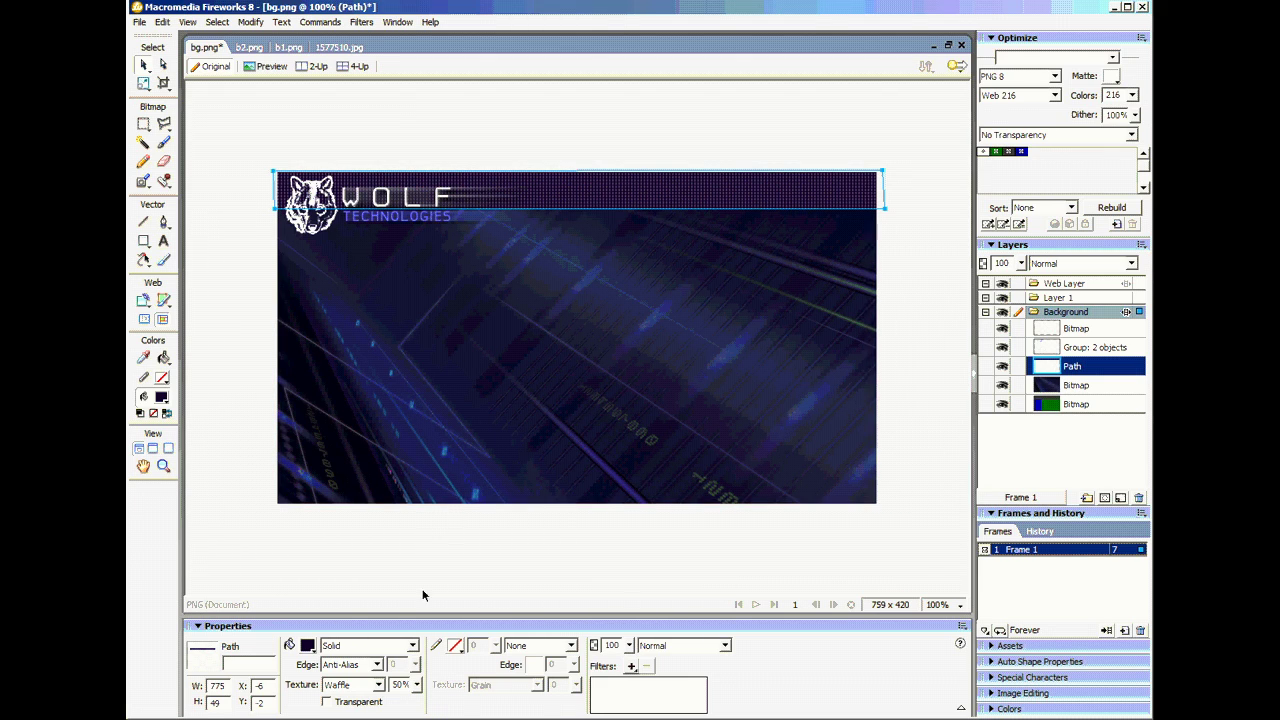
drag(416, 684, 421, 716)
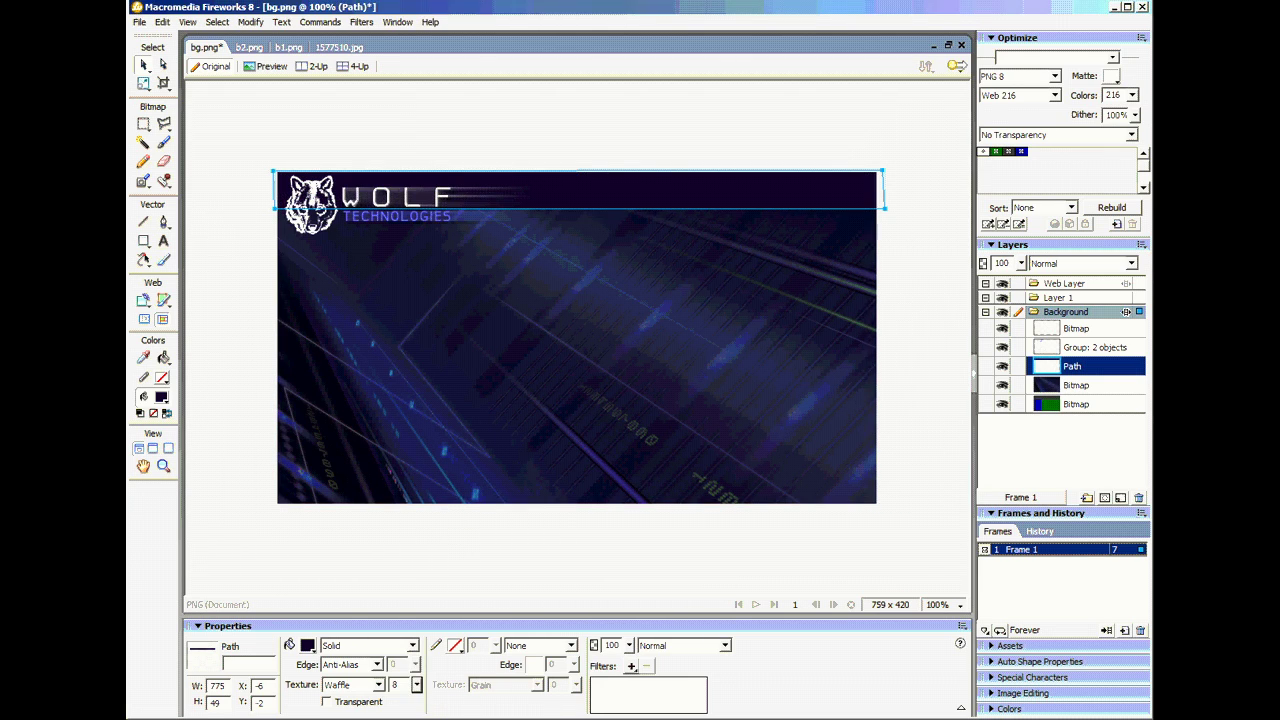
click(908, 238)
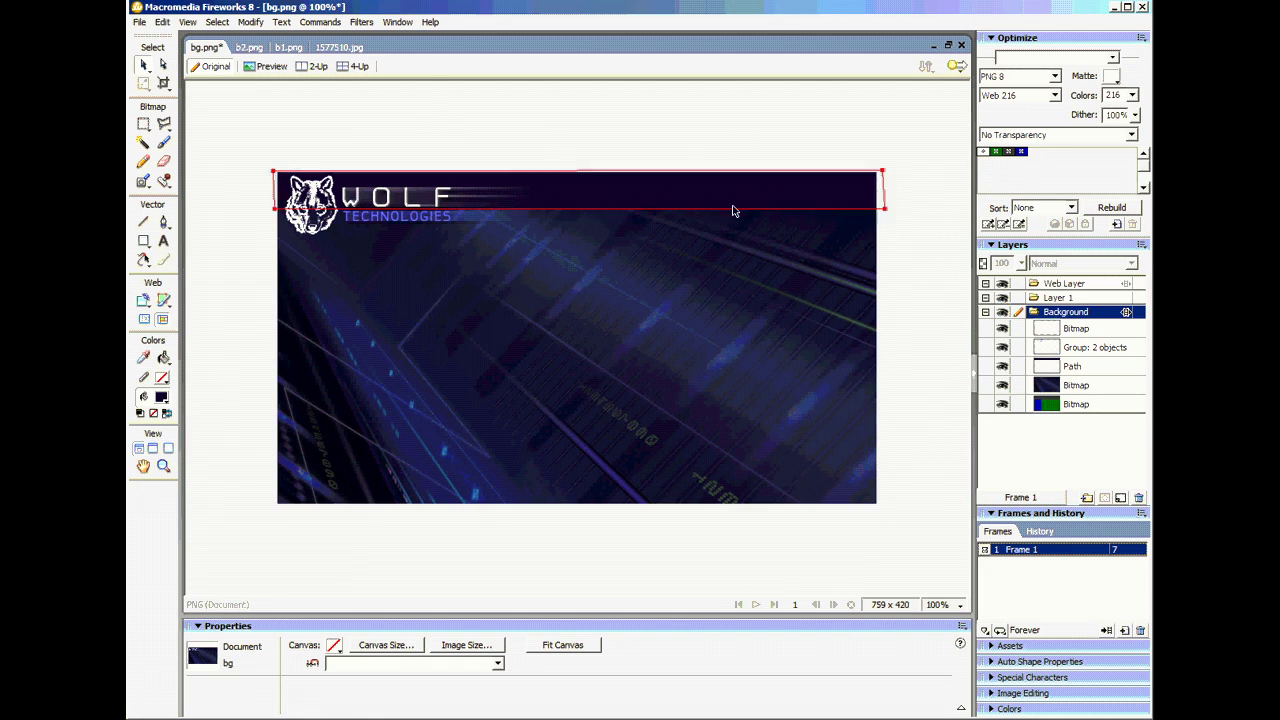
Duplicate the header bar and place the copy along the canvas's lower edge at X 0, Y 398.
click(632, 191)
key(ctrl+shift+d)
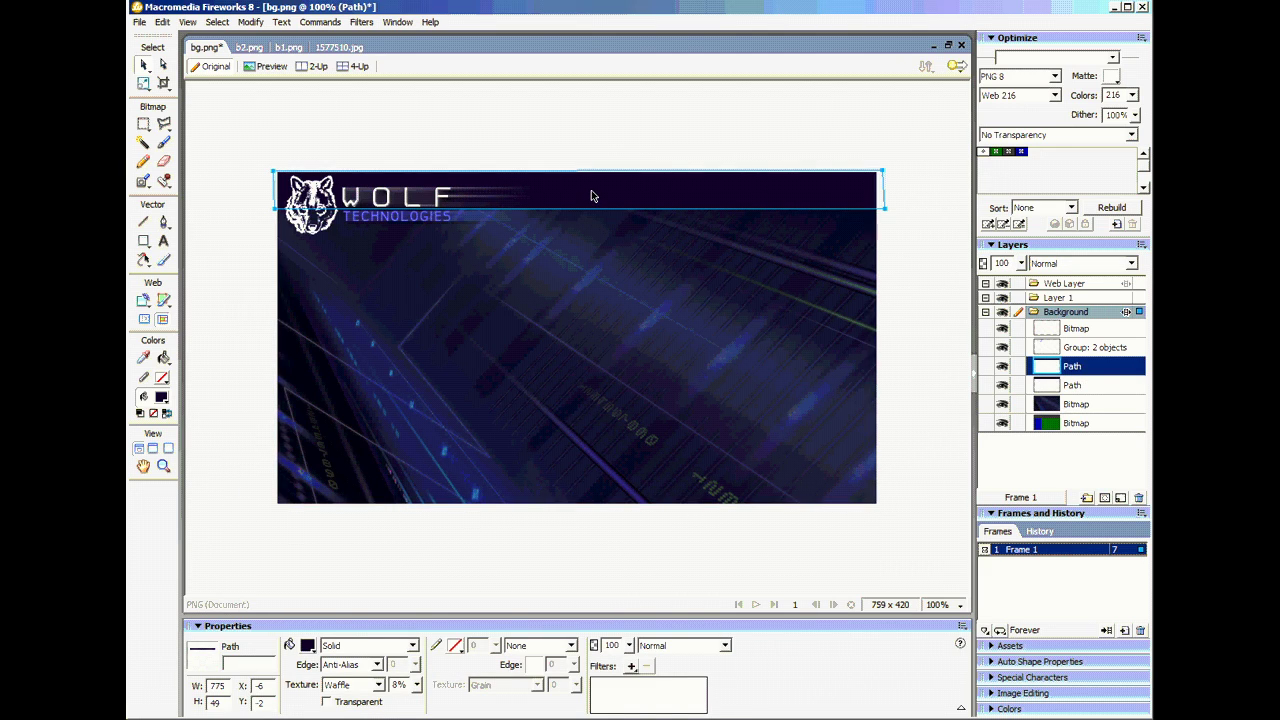
drag(591, 196, 592, 511)
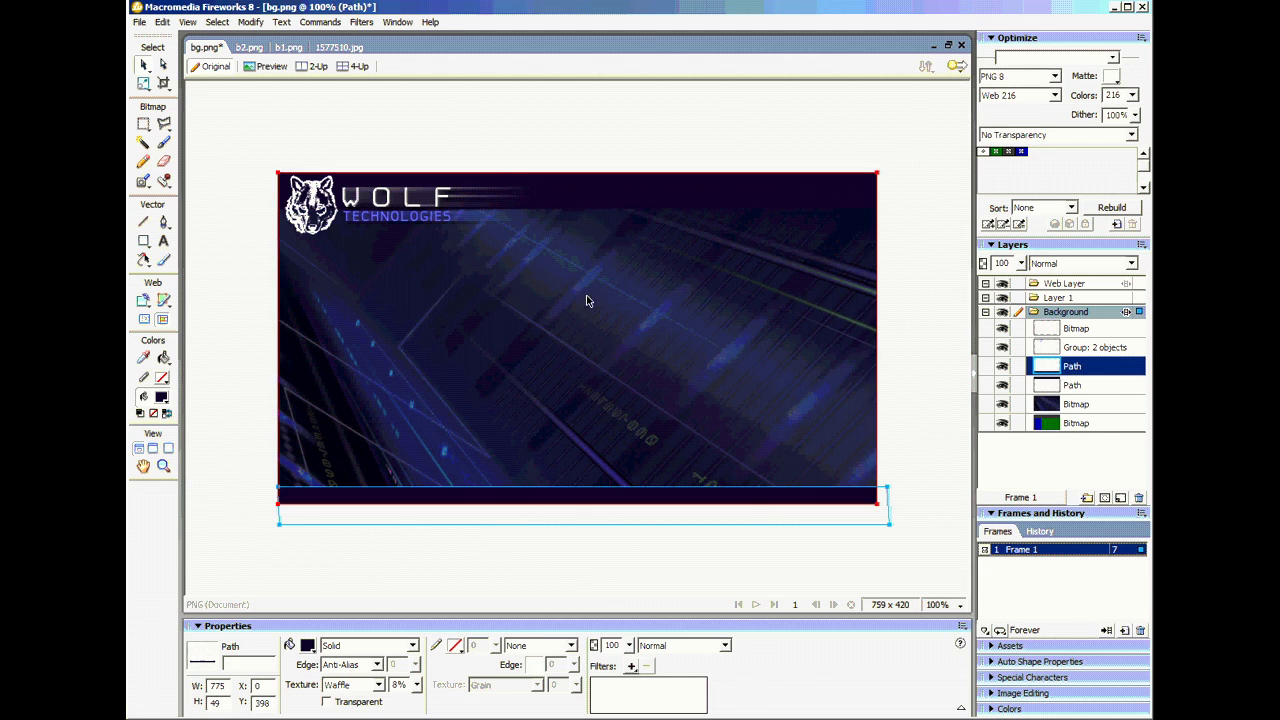
Add a black Glow filter to the header bar and increase the glow's width.
click(606, 195)
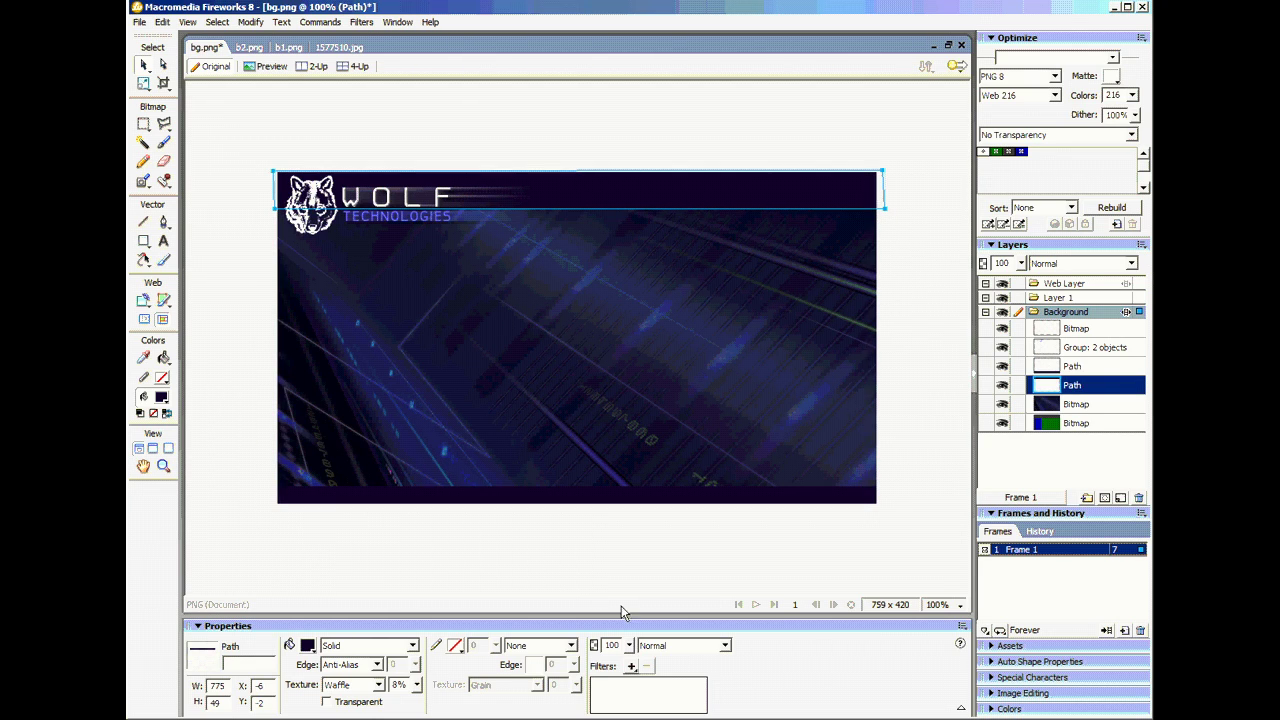
click(631, 666)
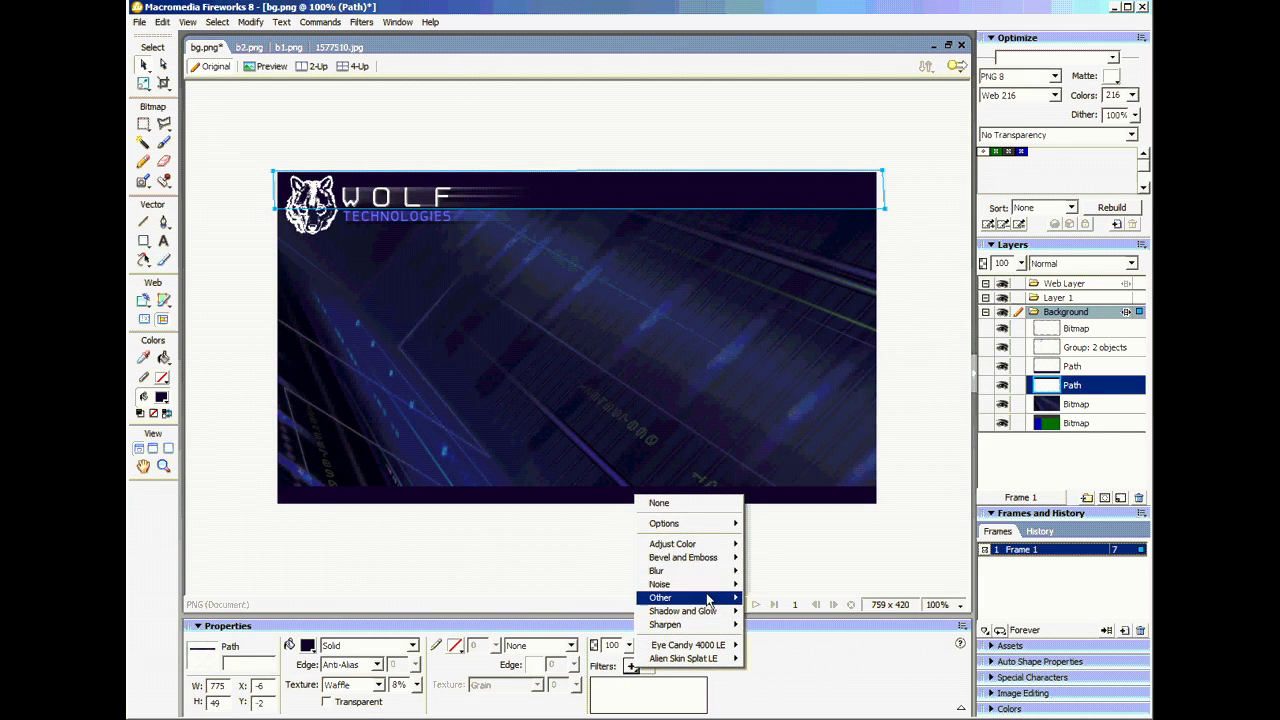
mouse_move(714, 613)
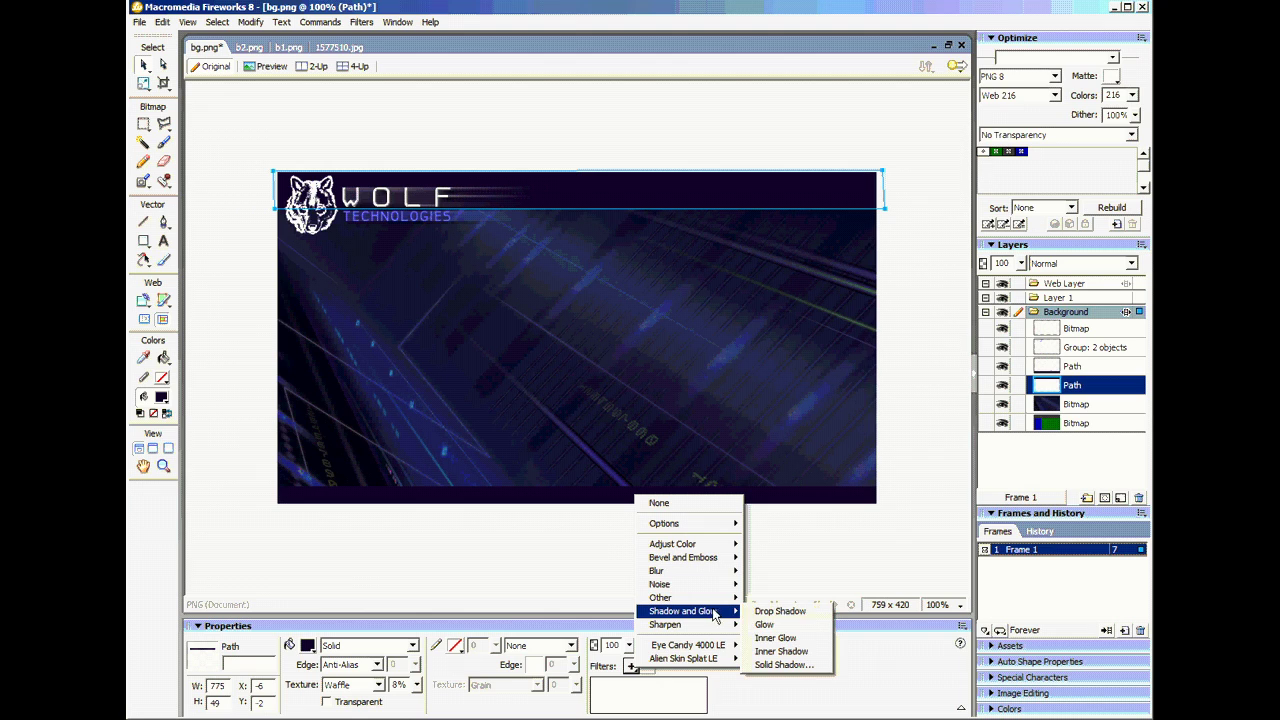
click(768, 624)
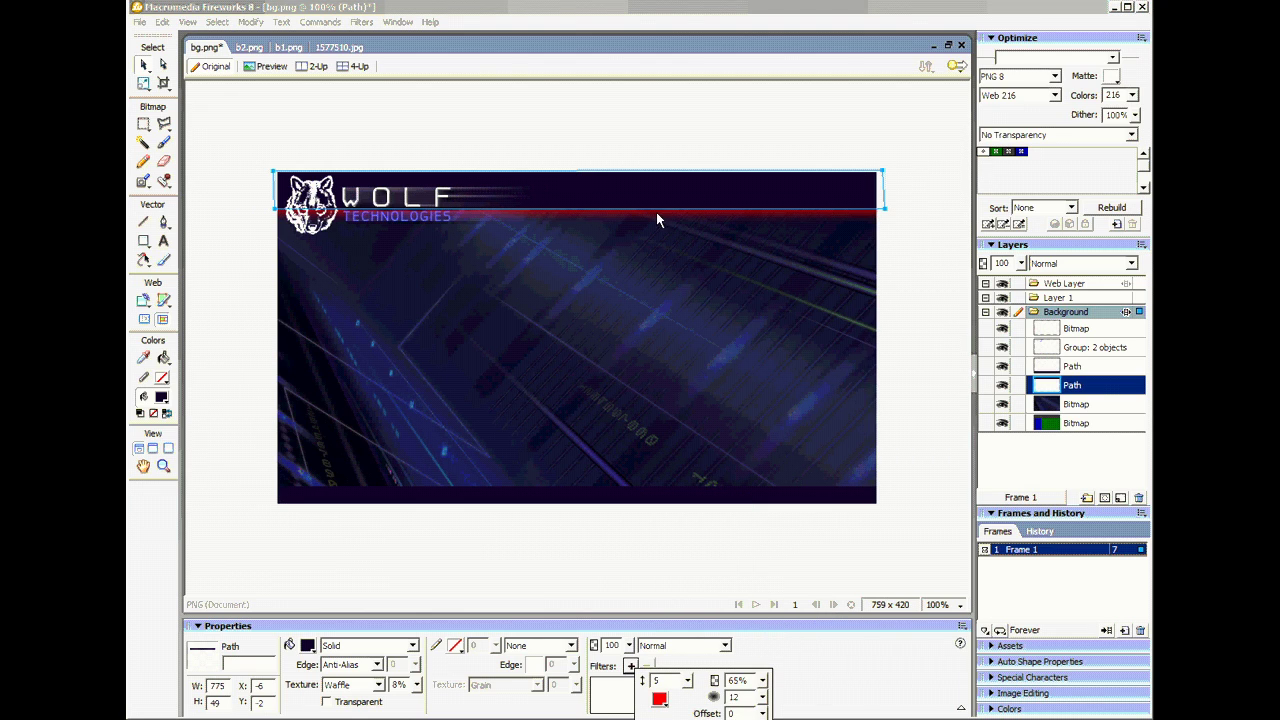
click(660, 699)
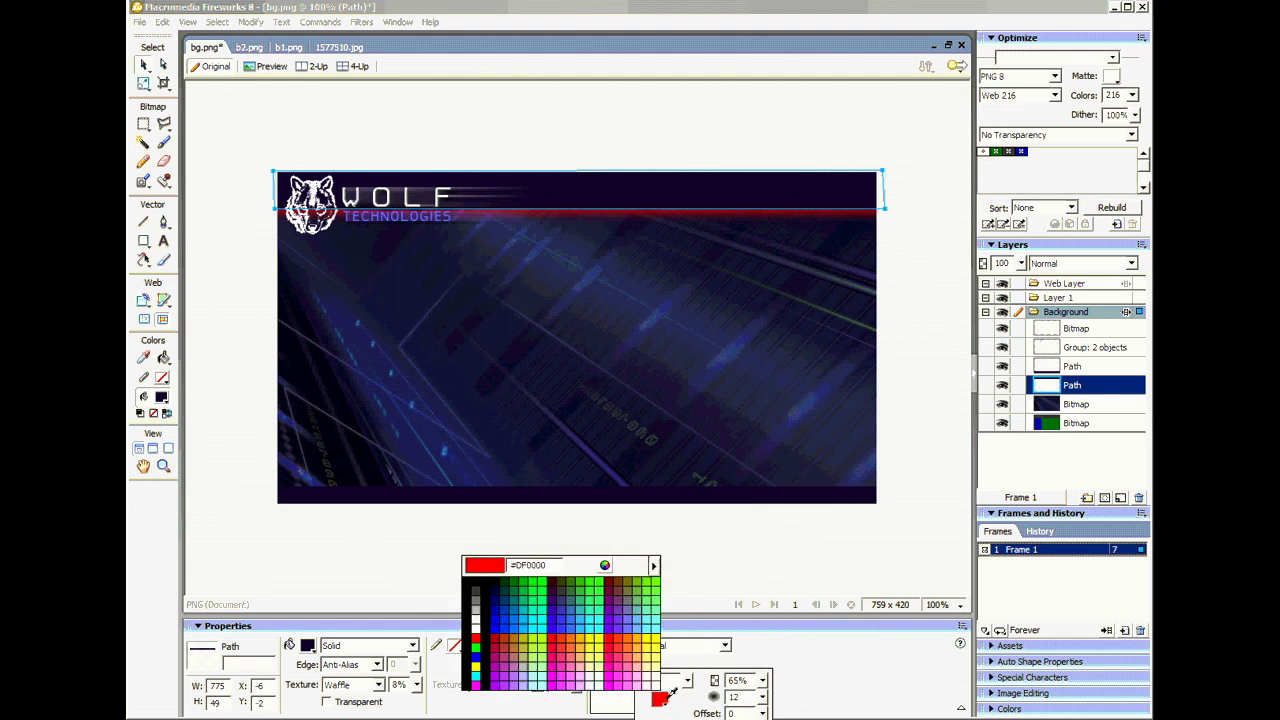
click(475, 578)
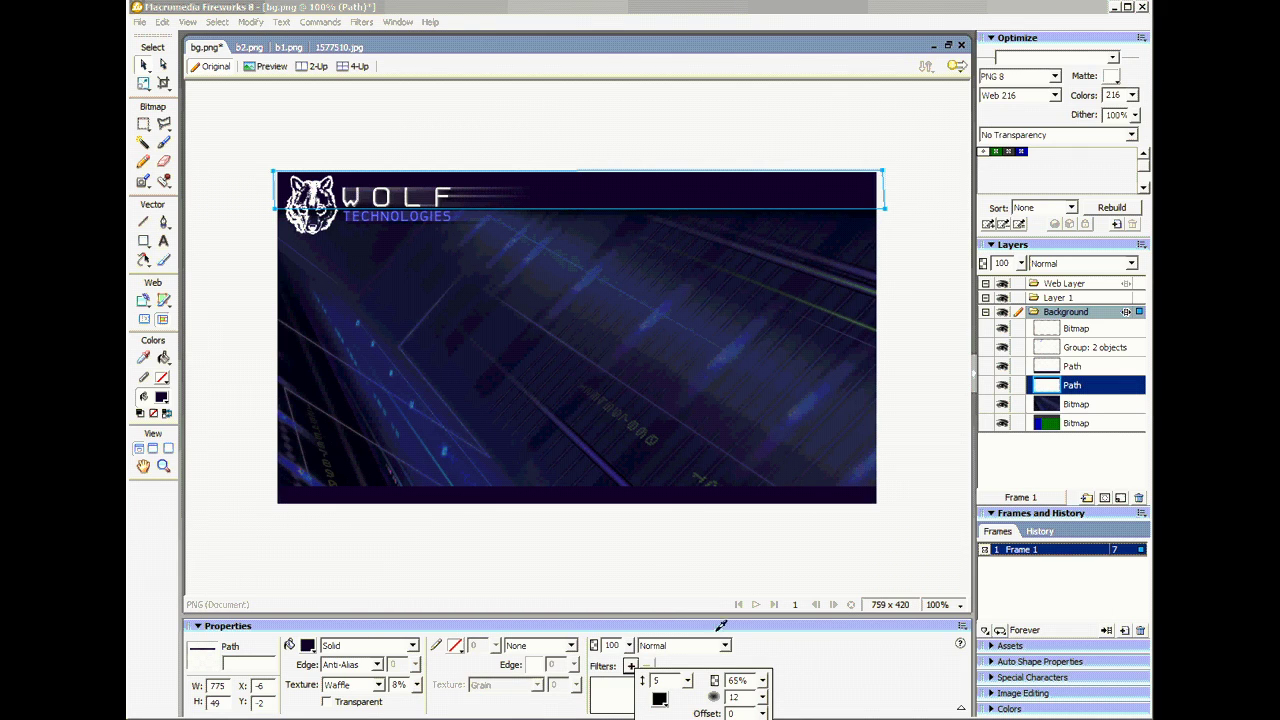
drag(688, 681, 767, 650)
click(593, 127)
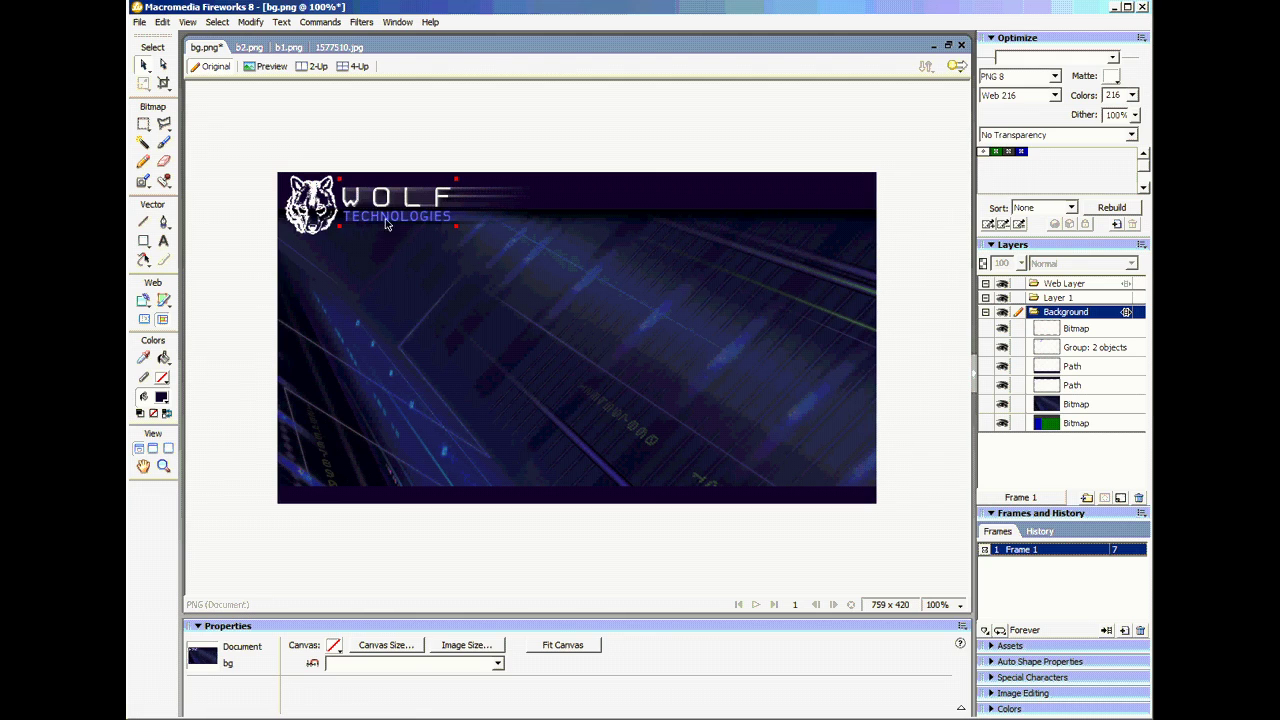
Add a black Glow filter to the footer bar, increasing the glow's width and opacity.
click(588, 499)
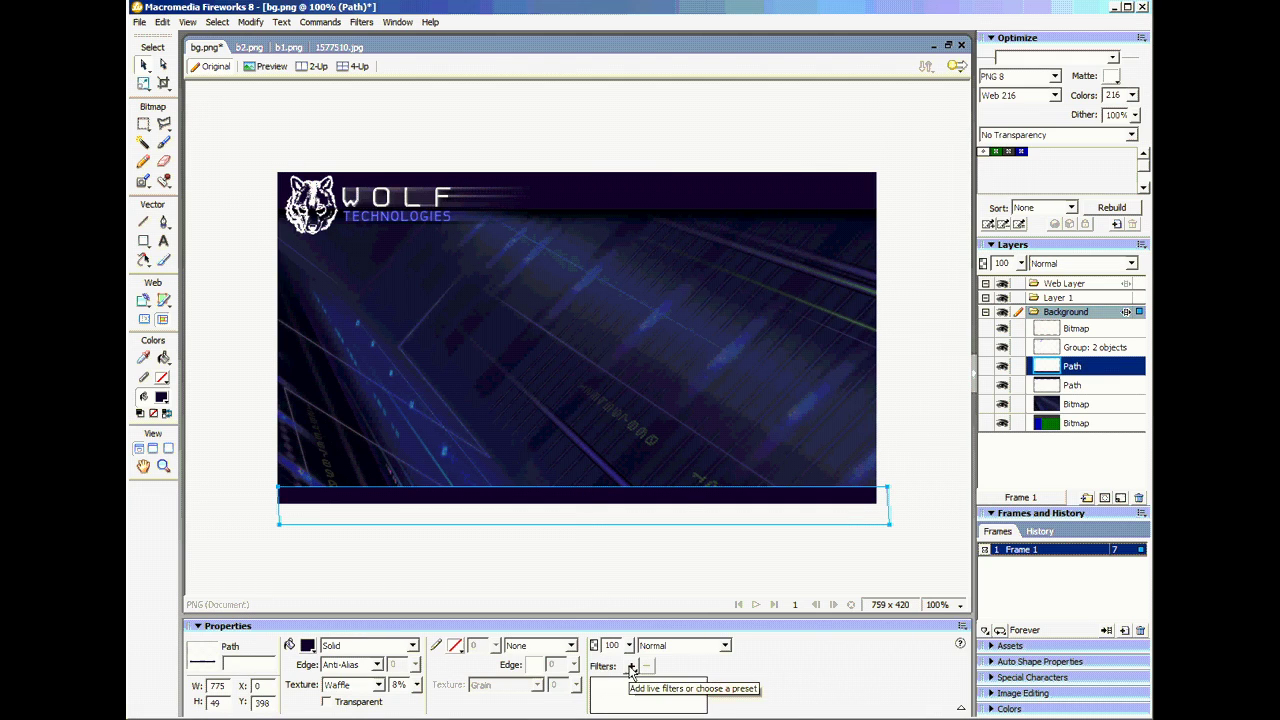
click(631, 666)
mouse_move(695, 609)
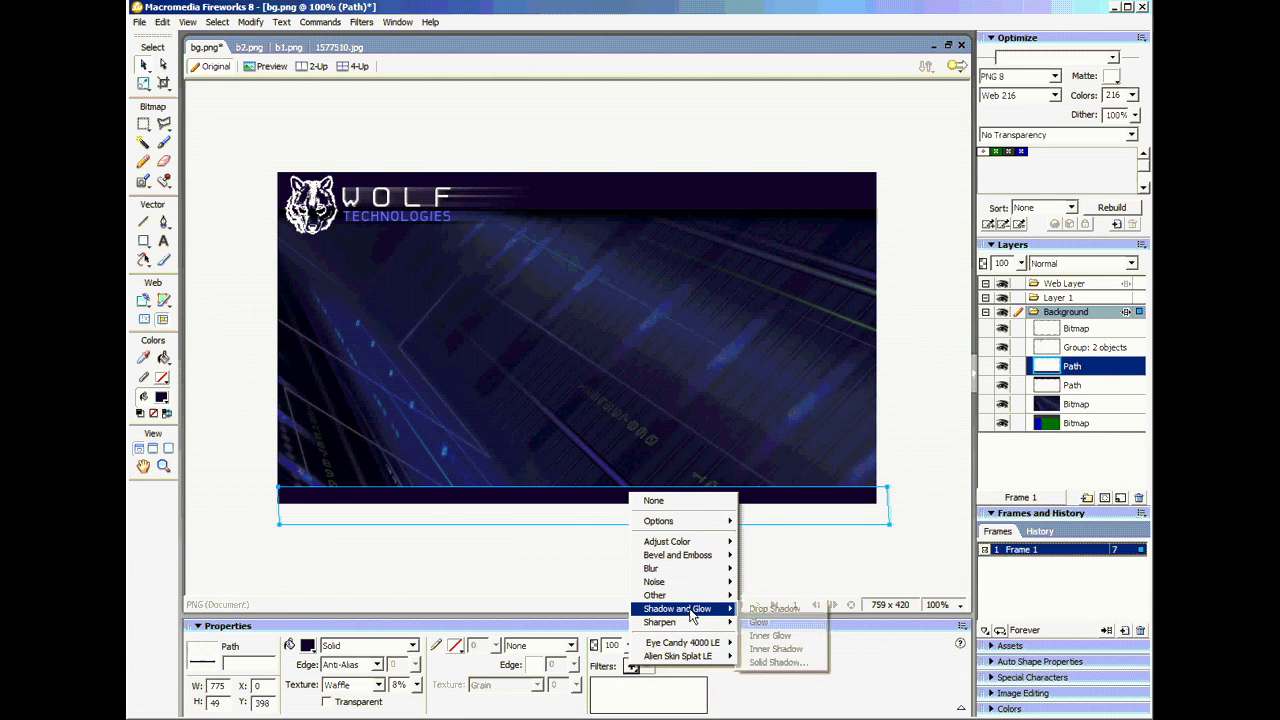
click(776, 622)
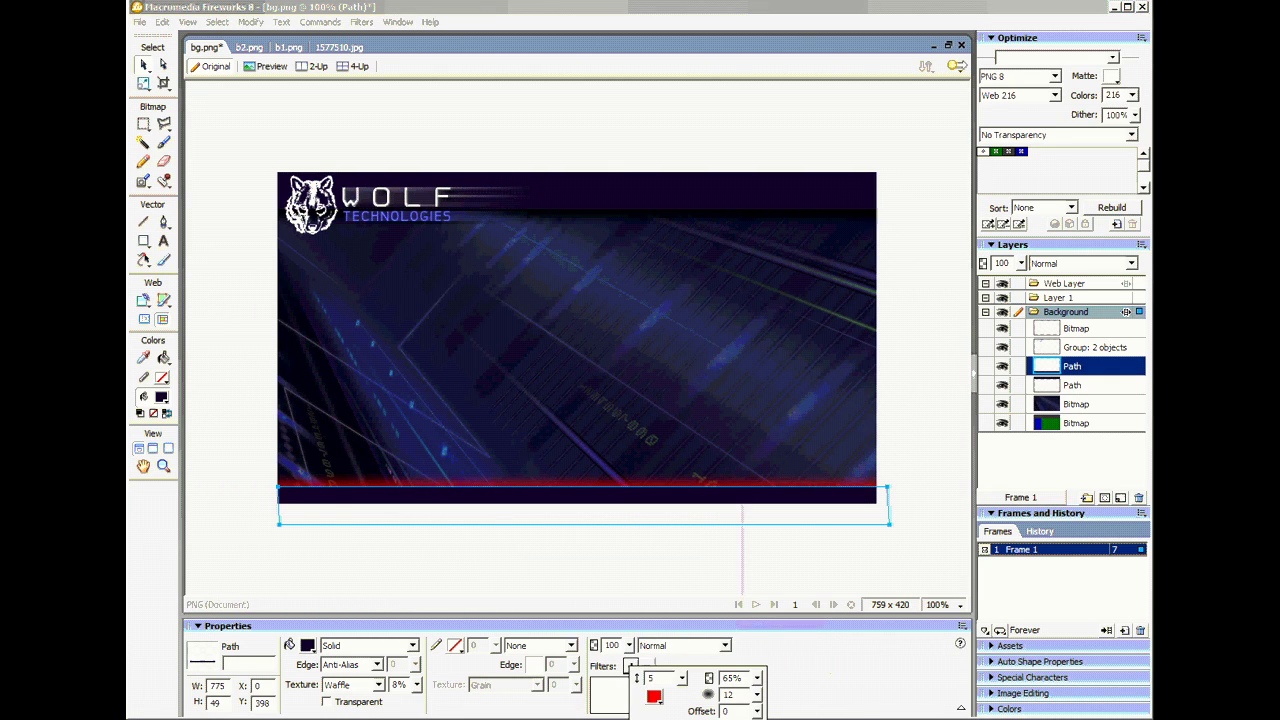
click(653, 696)
click(467, 590)
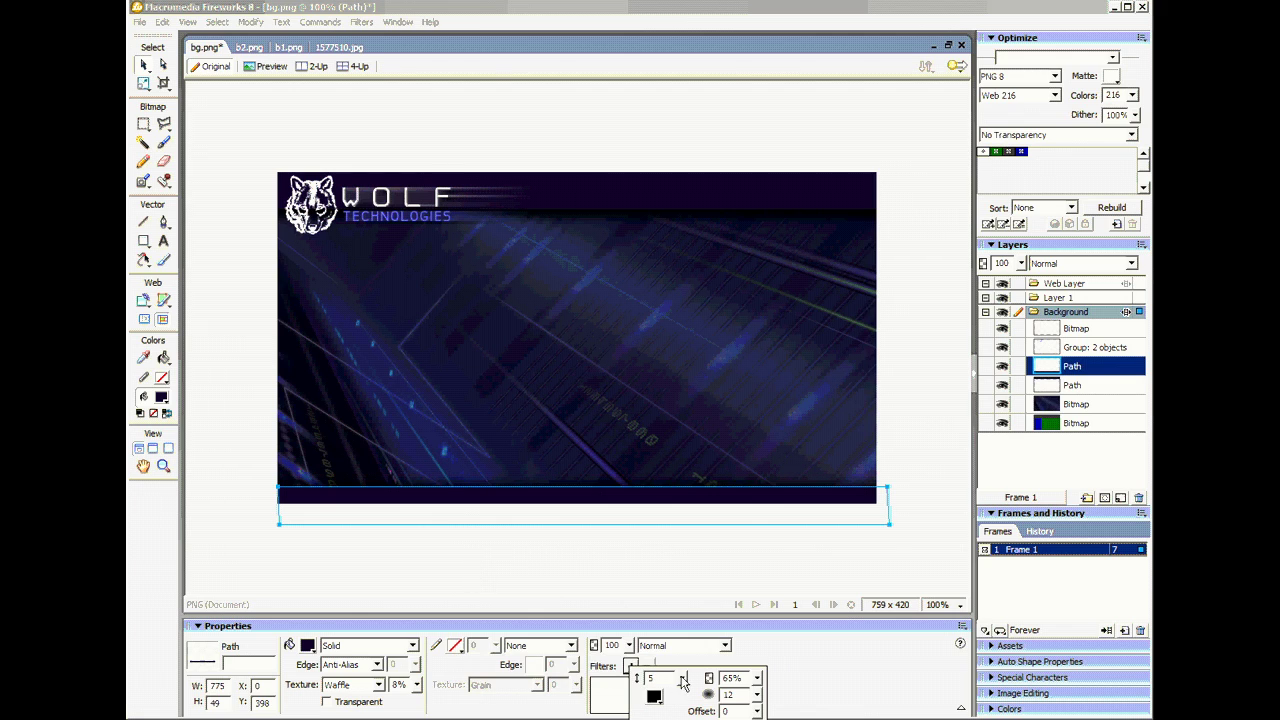
drag(682, 678, 682, 662)
drag(757, 678, 757, 648)
click(922, 399)
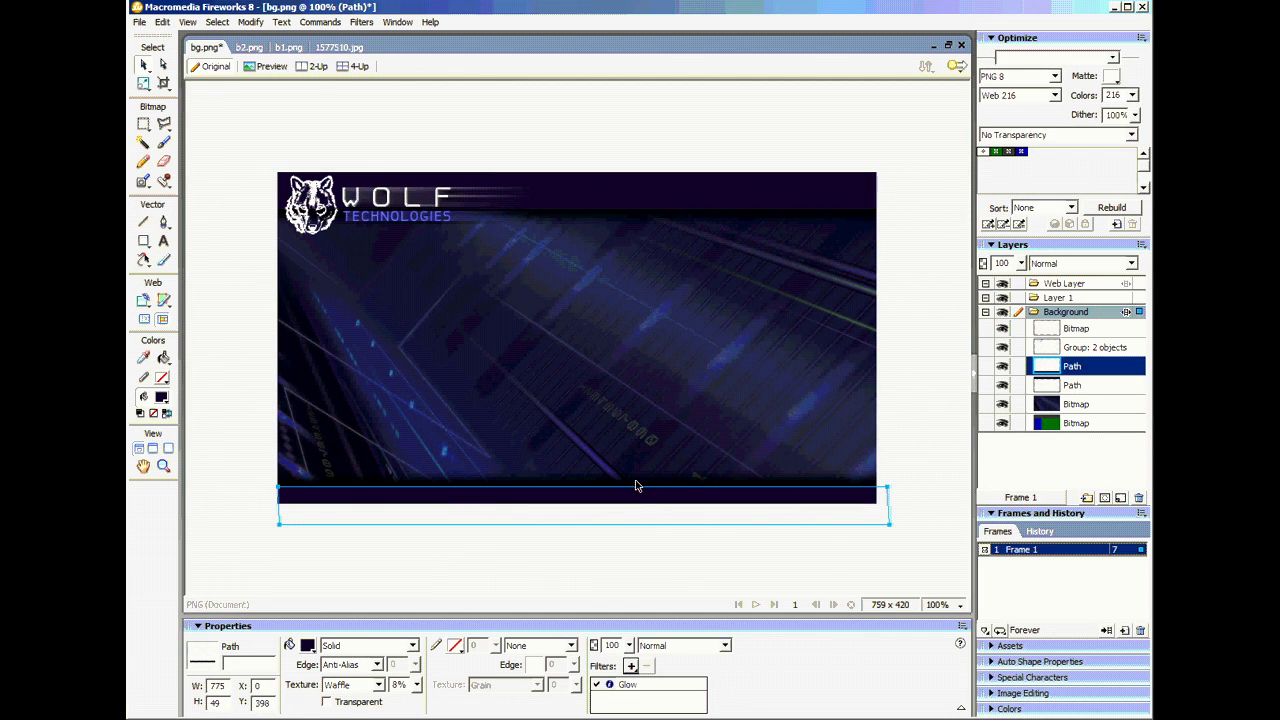
click(912, 344)
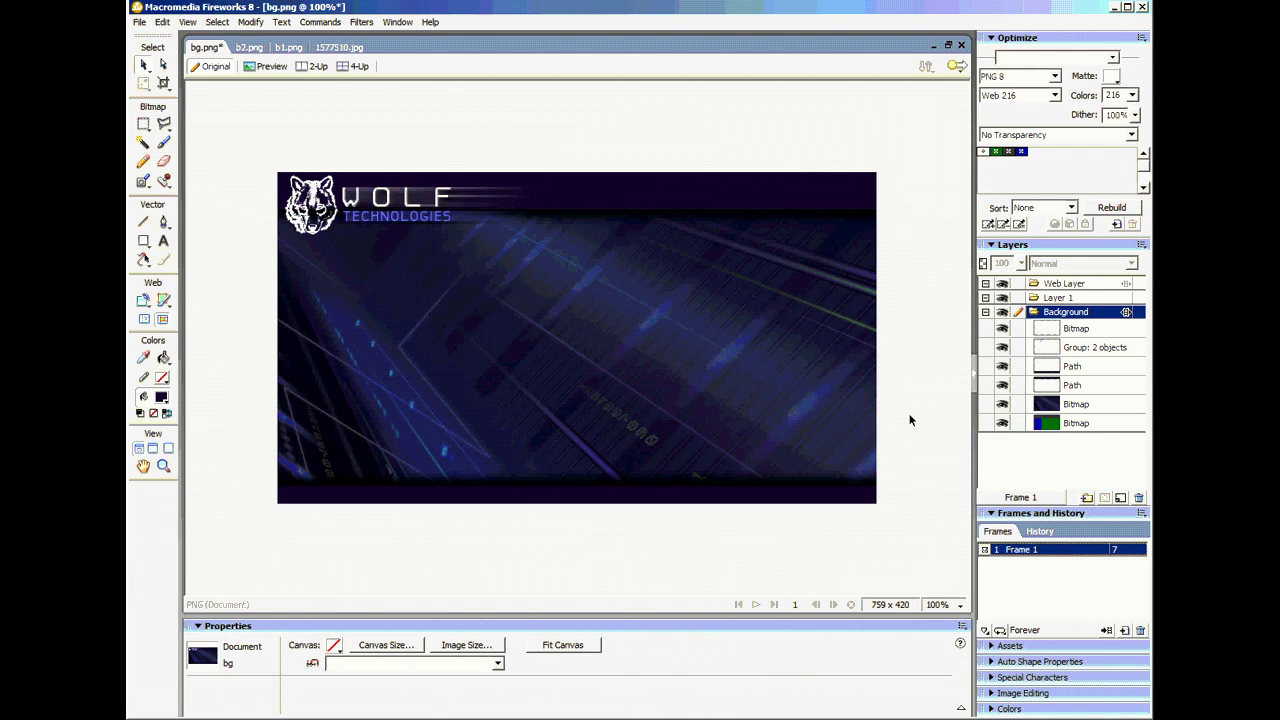
Add the text "PRIVATE ACCESS TERMIANL" in Oloron Tryout, move it below the logo and widen its box to 508 px for a single line.
click(164, 241)
click(580, 431)
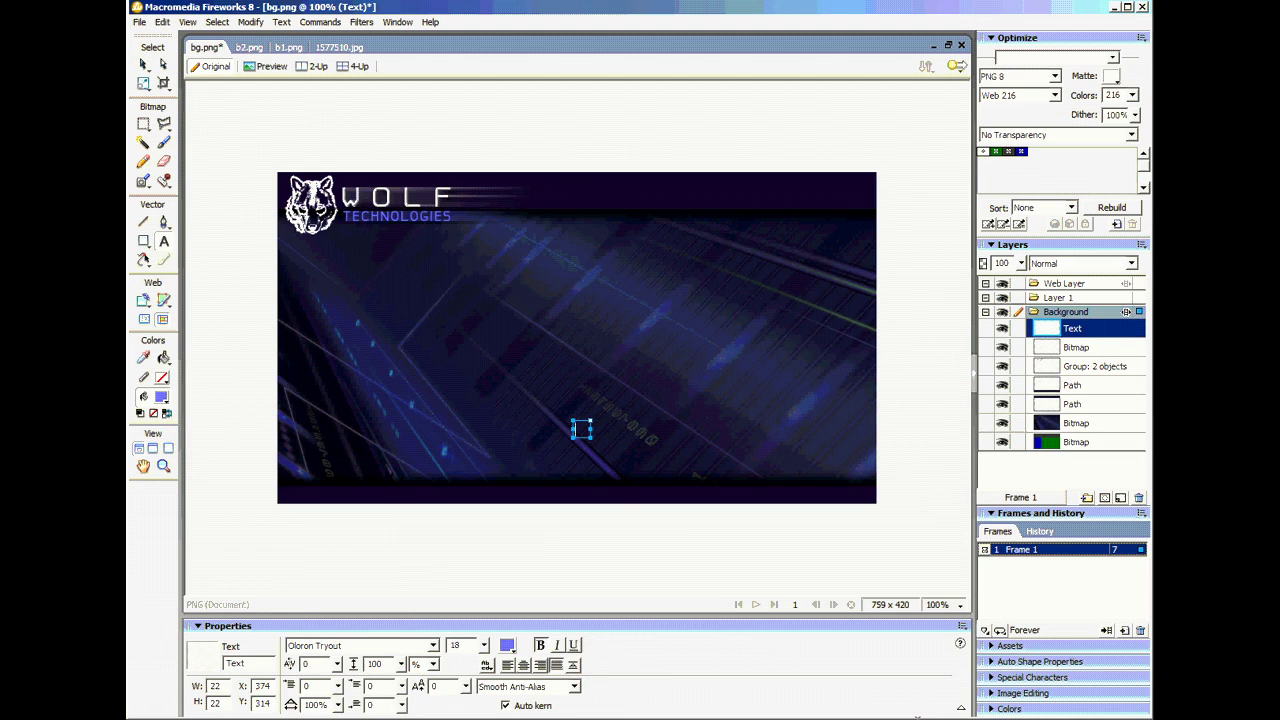
text(PRIVATE KEY)
text(ESS TERMI)
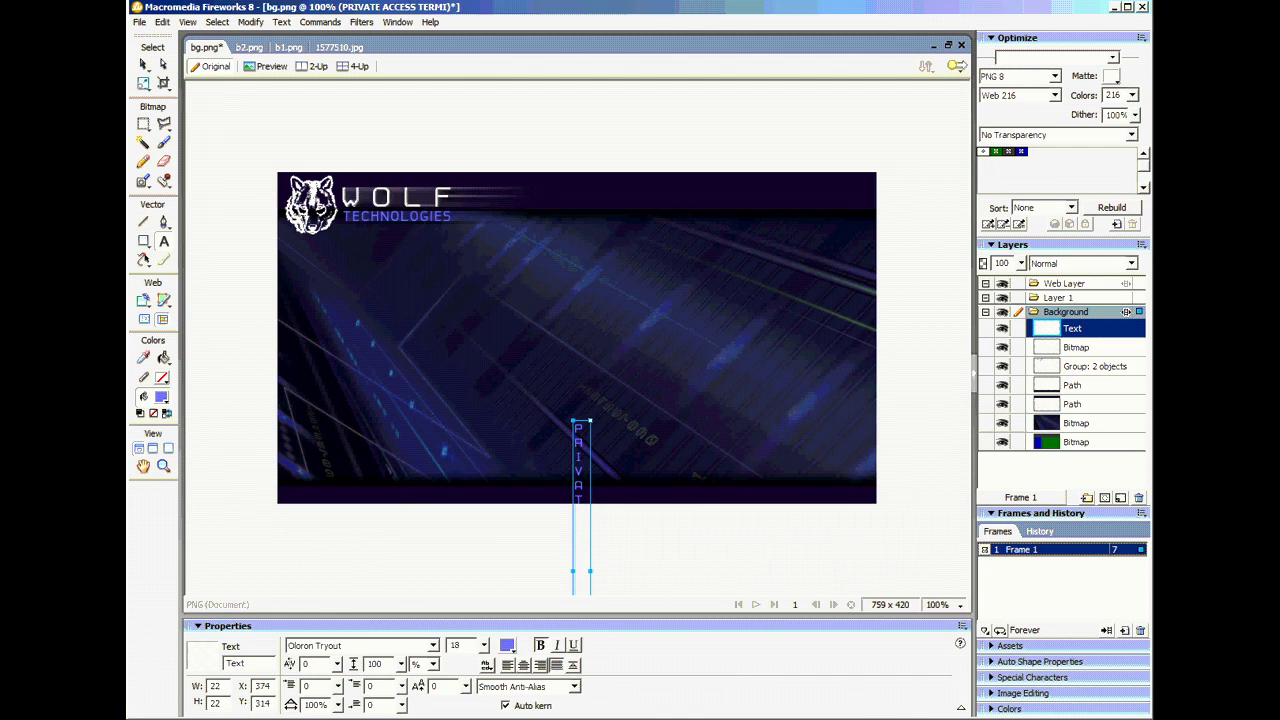
click(143, 64)
drag(578, 437, 387, 208)
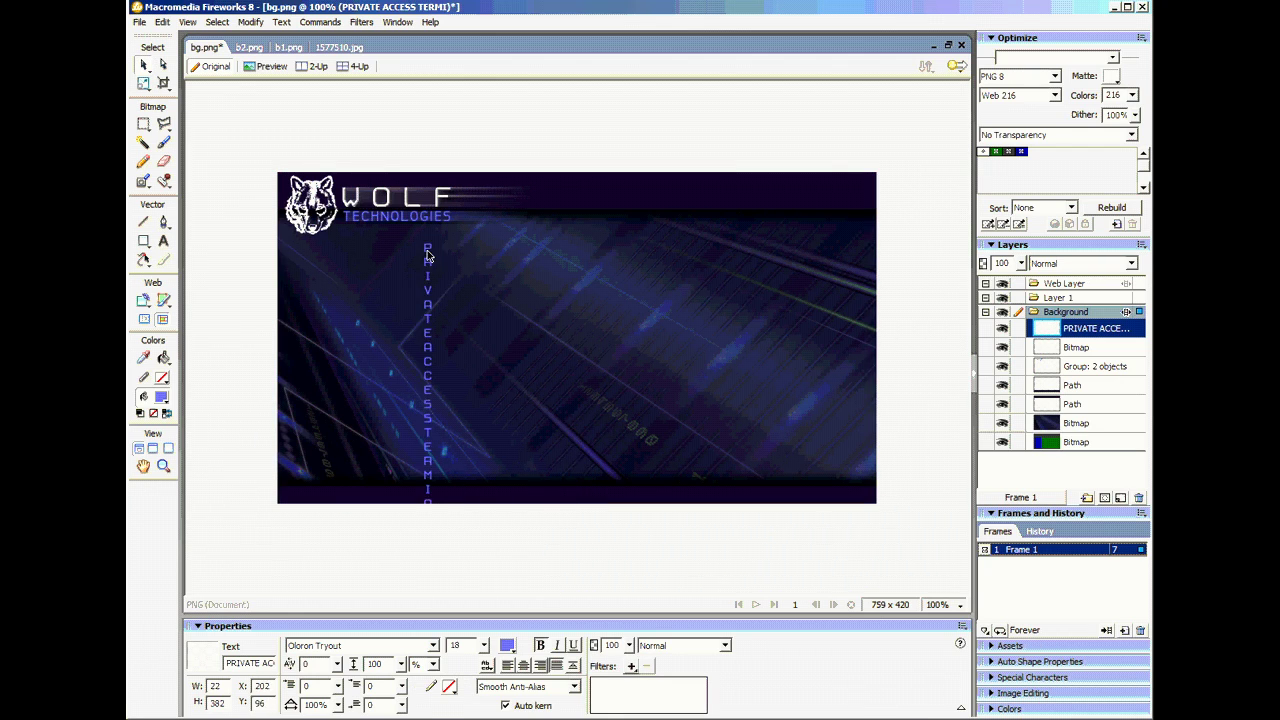
drag(441, 392, 826, 374)
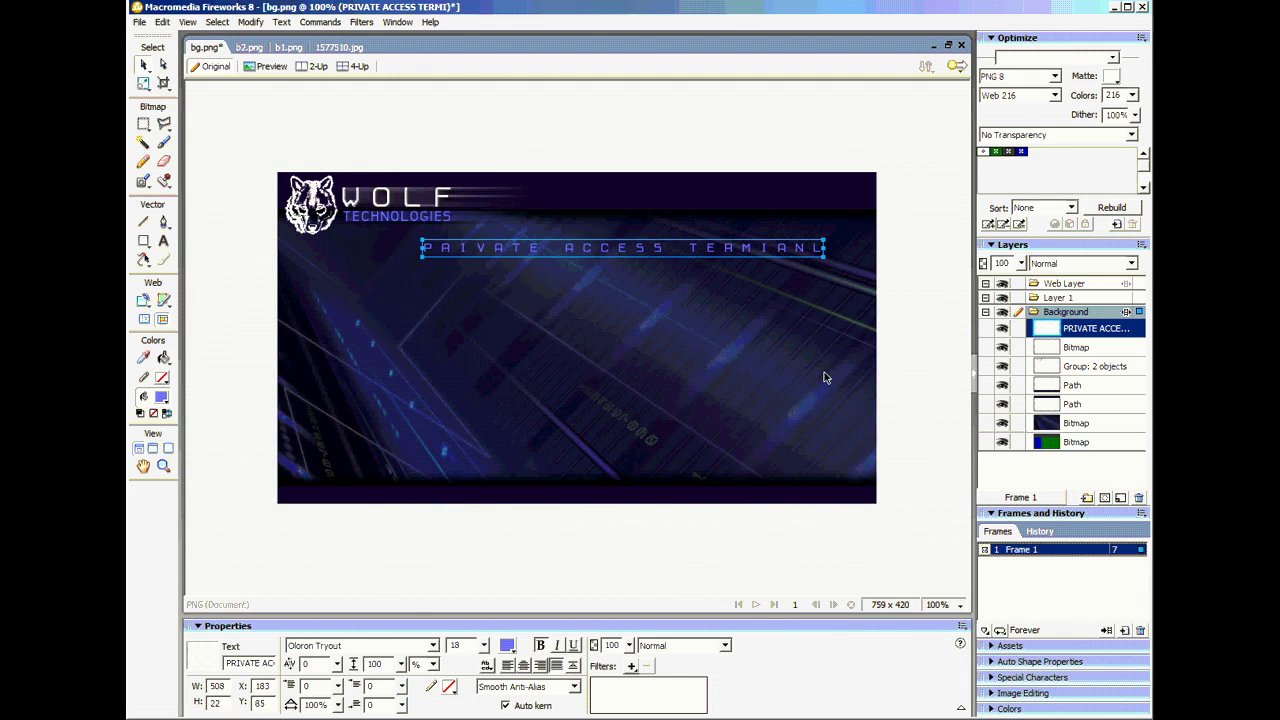
Correct the text's last word to "TERMINAL" and move the line onto the footer bar.
double_click(772, 250)
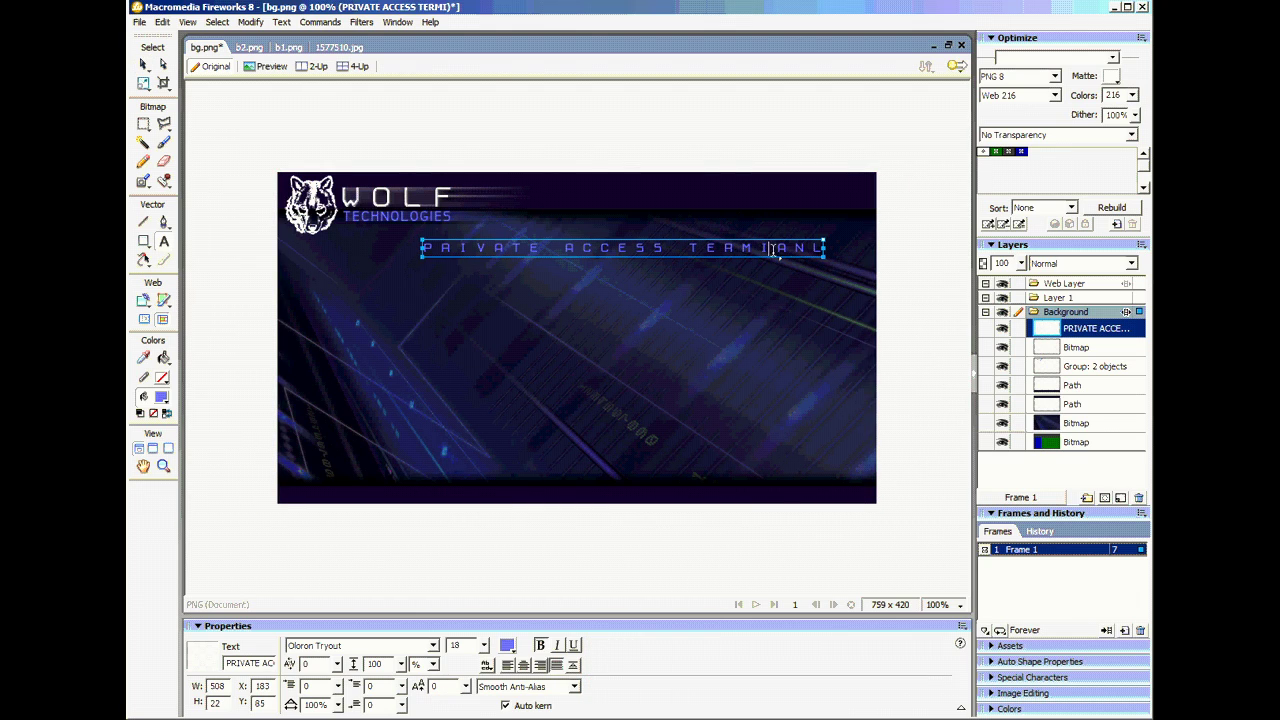
drag(781, 250, 857, 250)
text(NAL)
click(143, 64)
click(314, 114)
drag(616, 252, 692, 500)
click(577, 320)
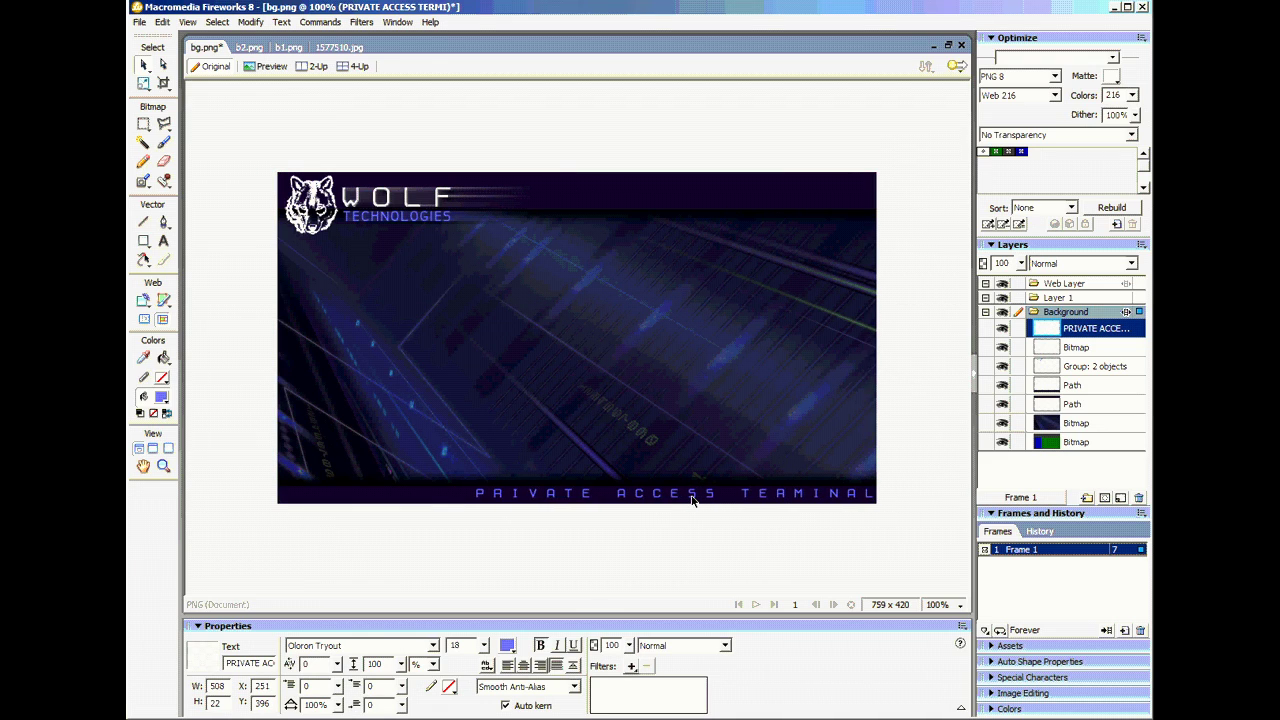
Set the footer text's size to 10 and centre it in the footer bar at X 124, Y 401.
drag(484, 645, 487, 665)
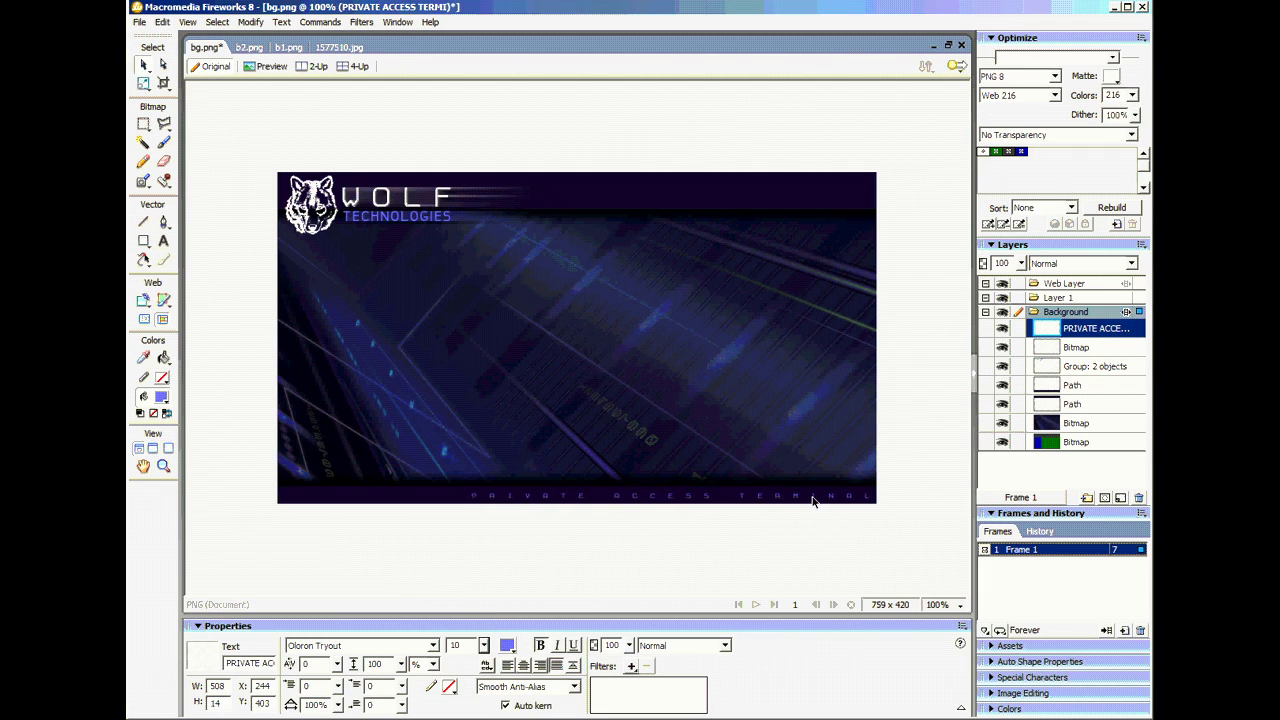
drag(812, 501, 719, 502)
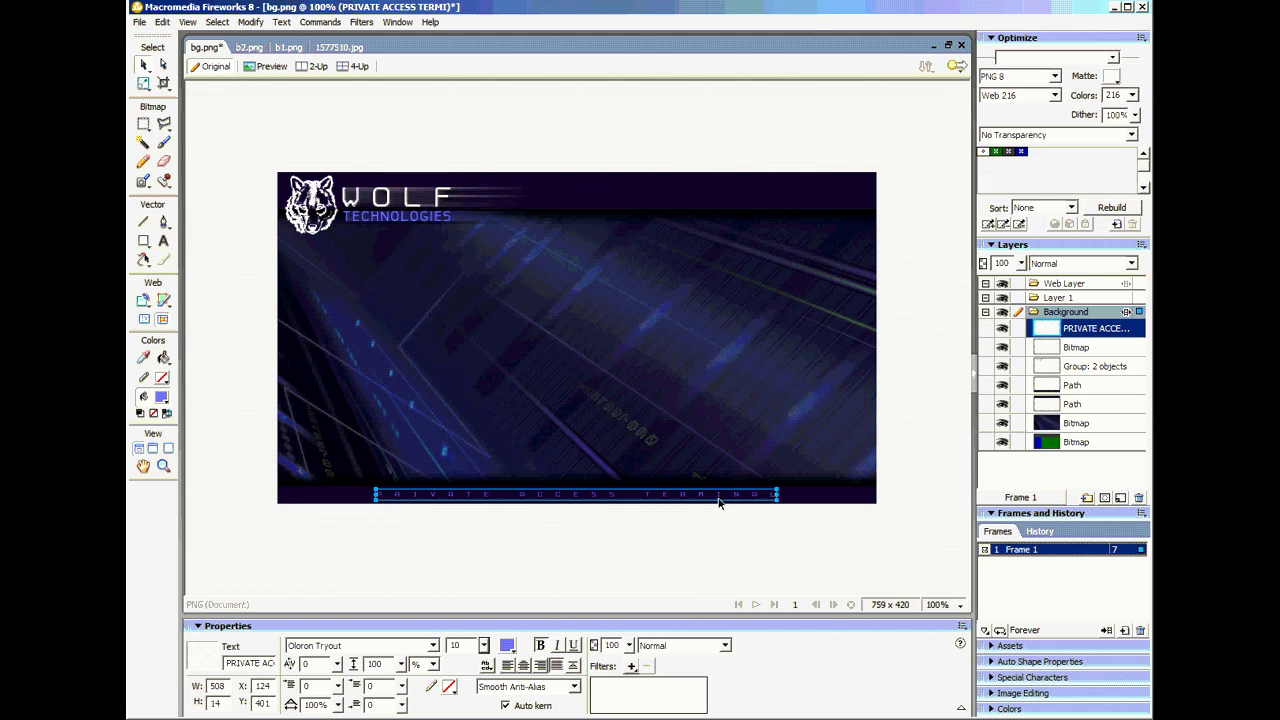
click(715, 564)
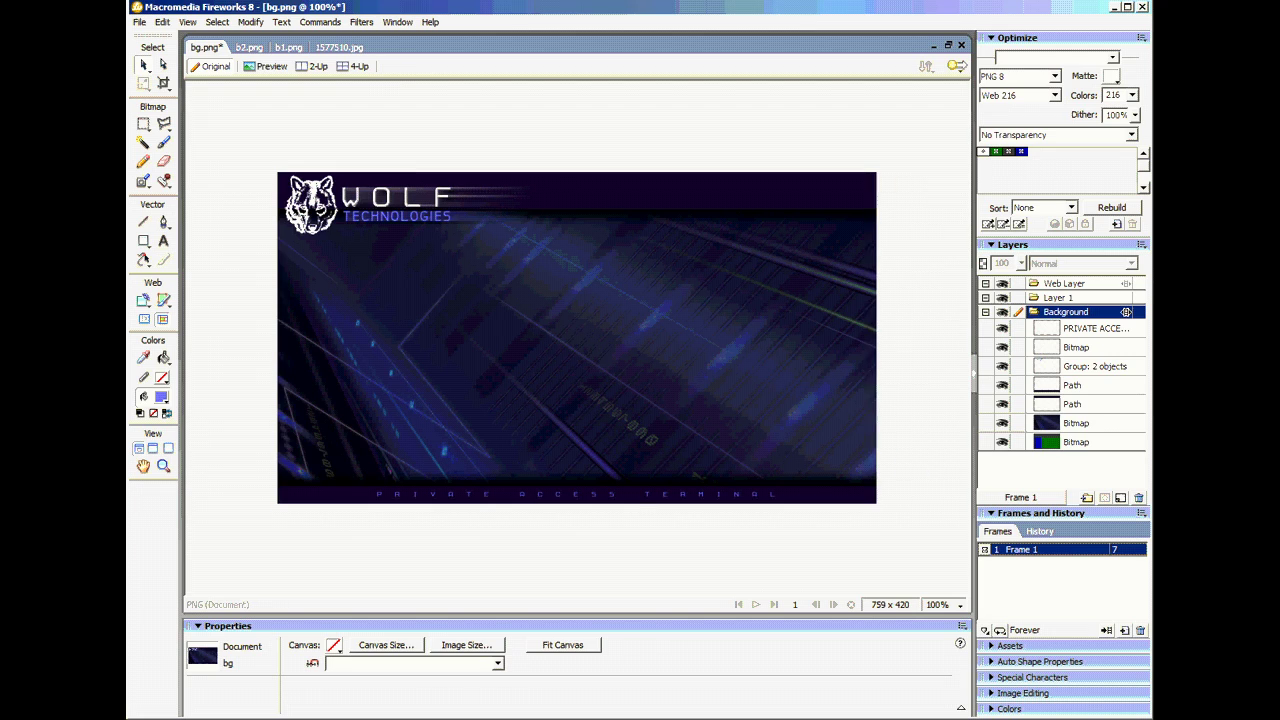
Hide the abstract background bitmap and scale the wolf head down to about 50 × 55 px beside the logo text.
click(1002, 432)
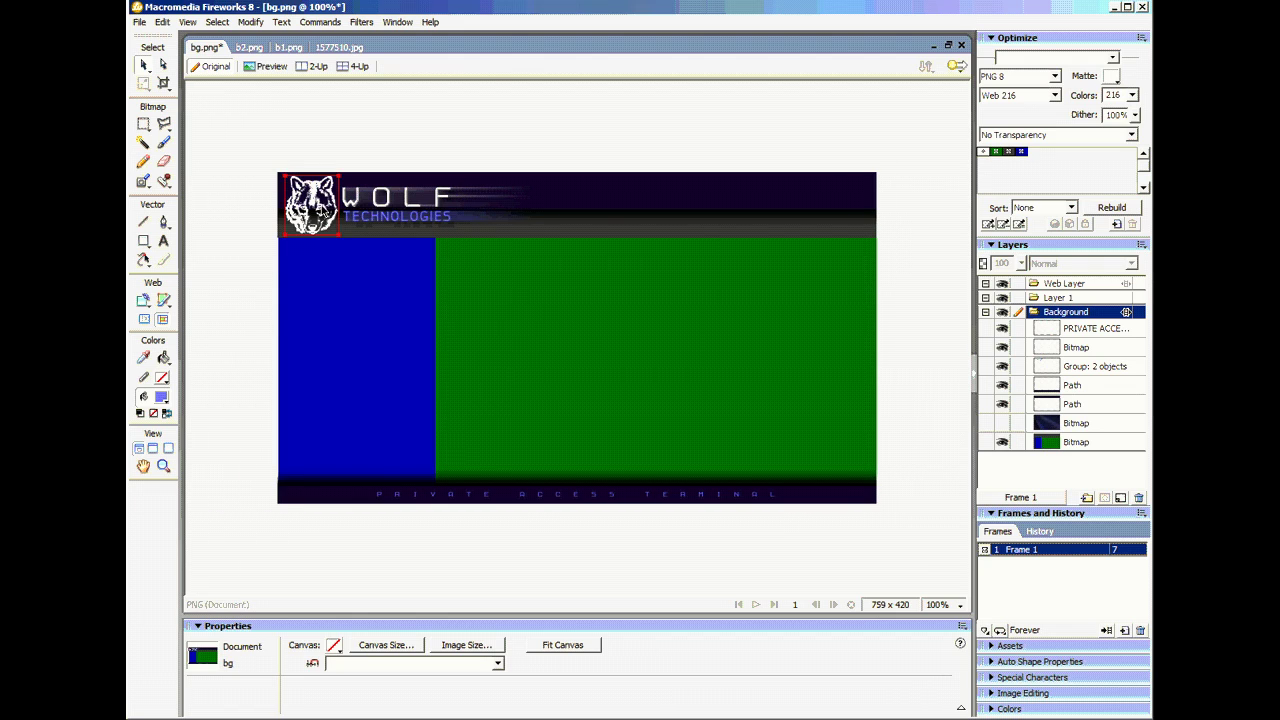
click(314, 196)
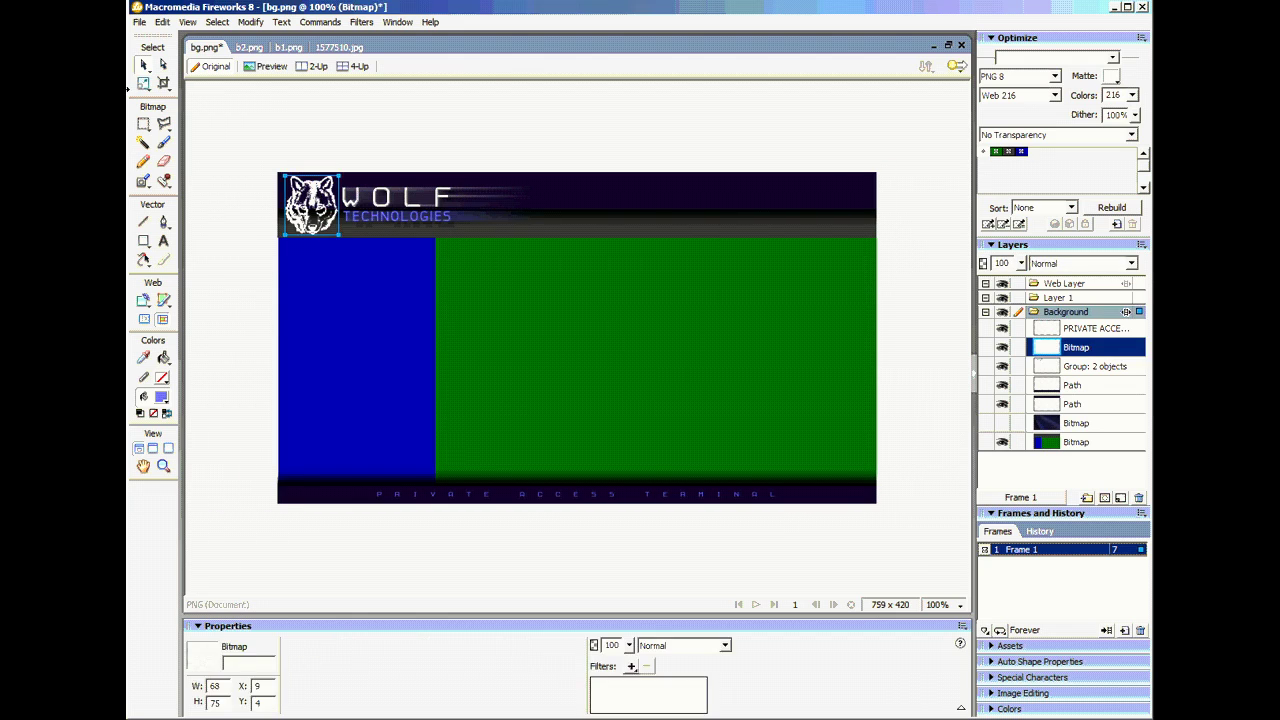
key(q)
drag(284, 175, 296, 193)
click(143, 64)
click(192, 90)
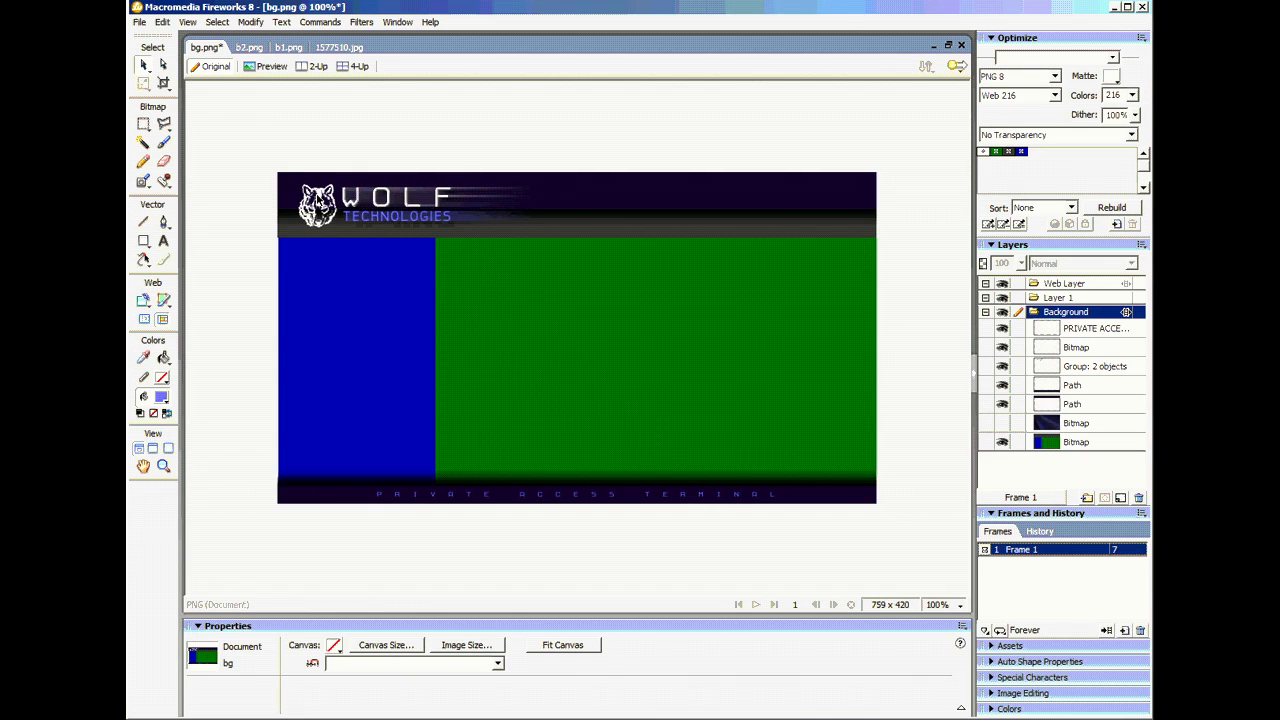
Add a Glow filter to the wolf head in the purple-blue of the TECHNOLOGIES text (#6565FE) and preview it against the abstract background.
click(318, 204)
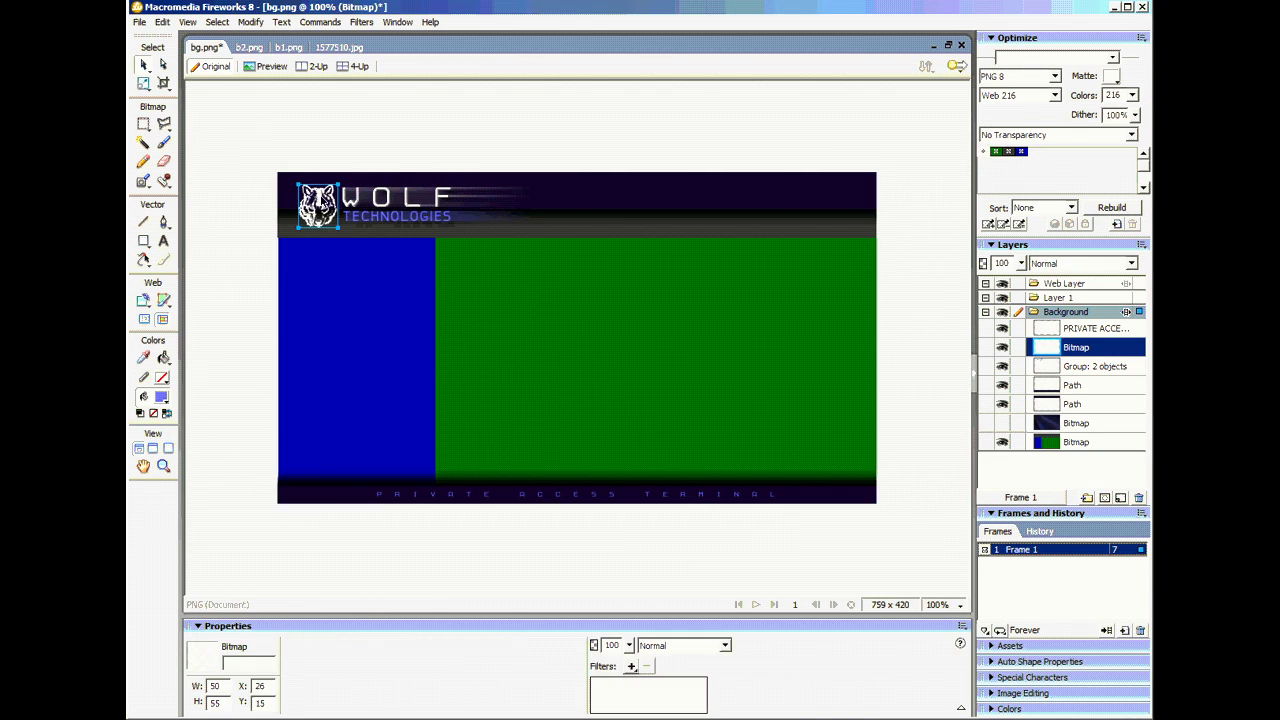
click(629, 668)
mouse_move(690, 609)
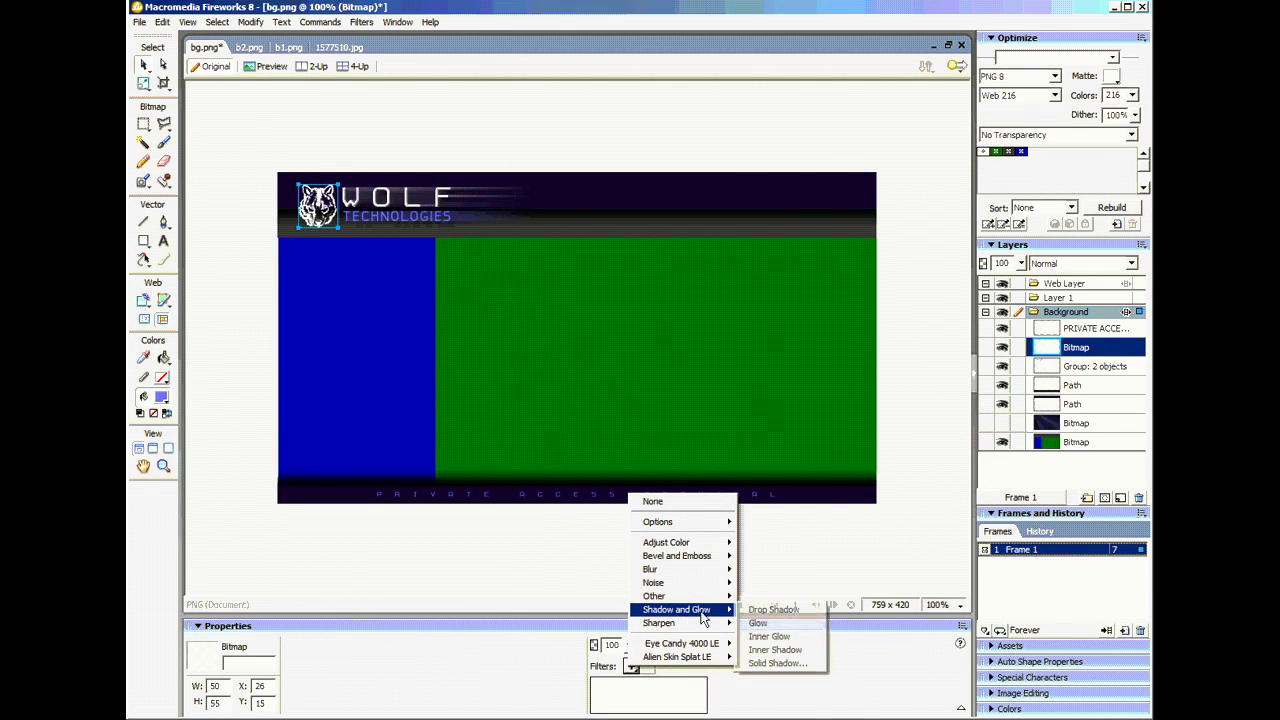
click(776, 622)
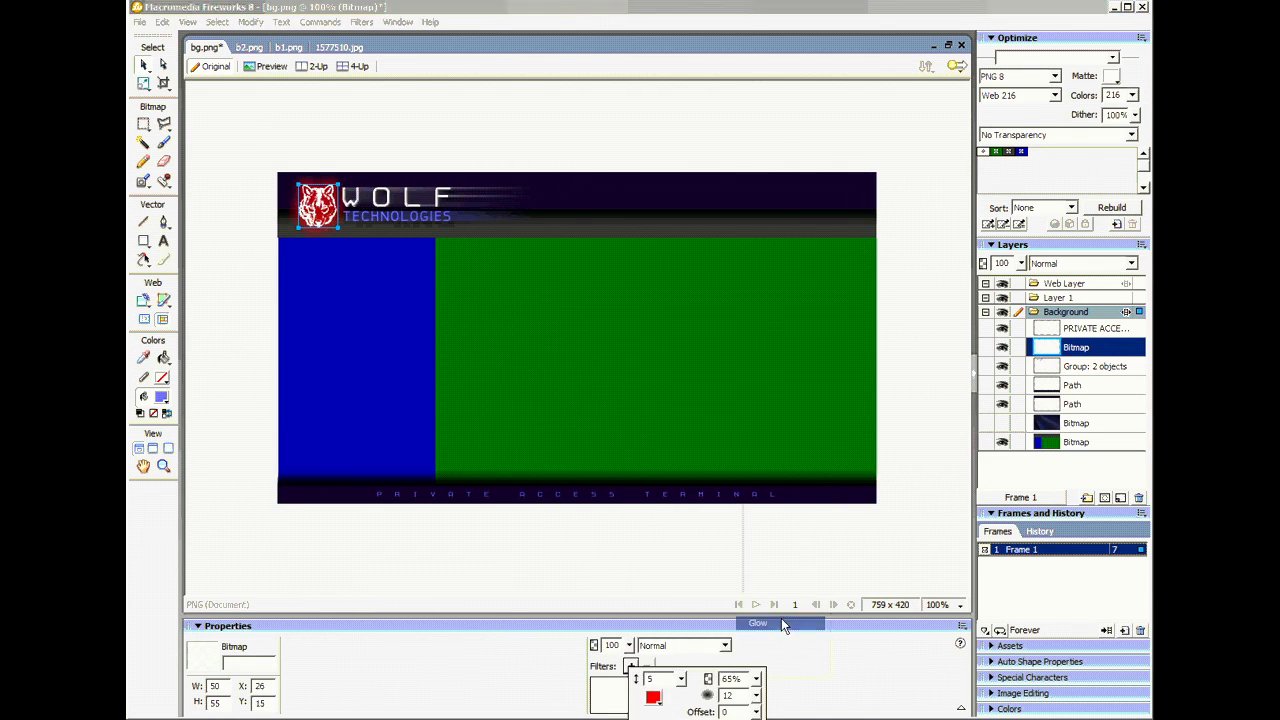
click(653, 696)
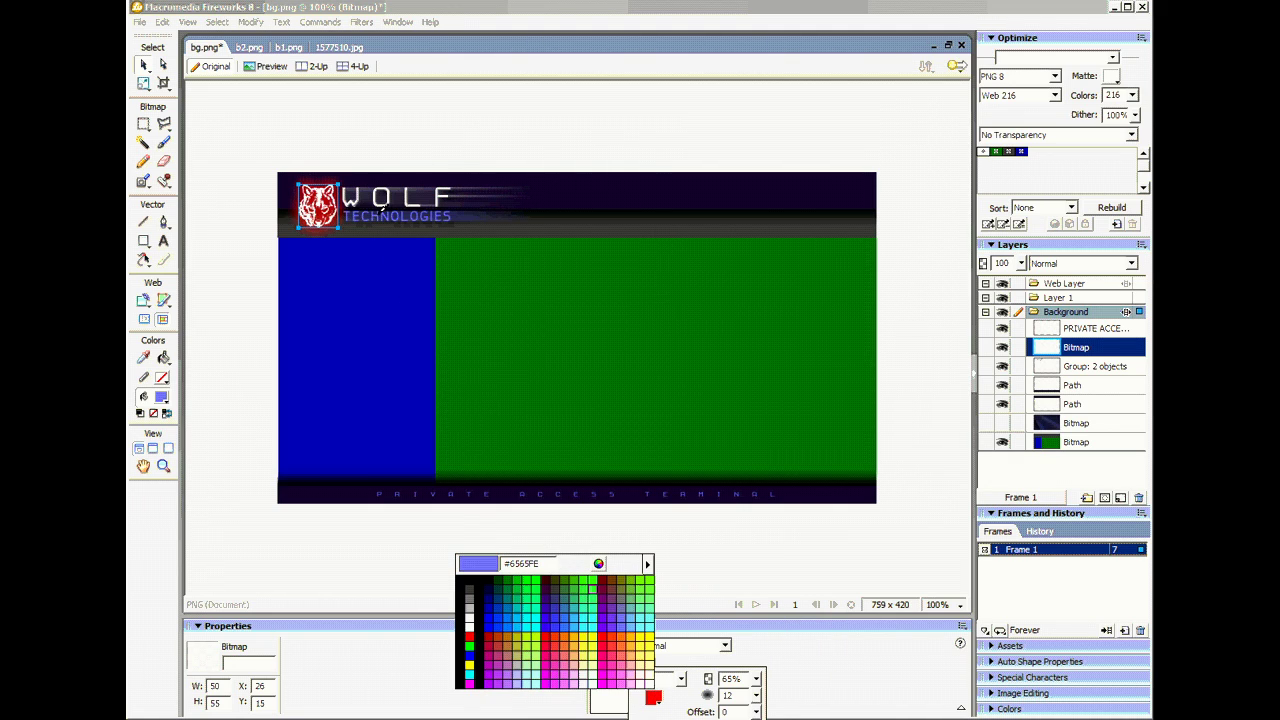
click(382, 204)
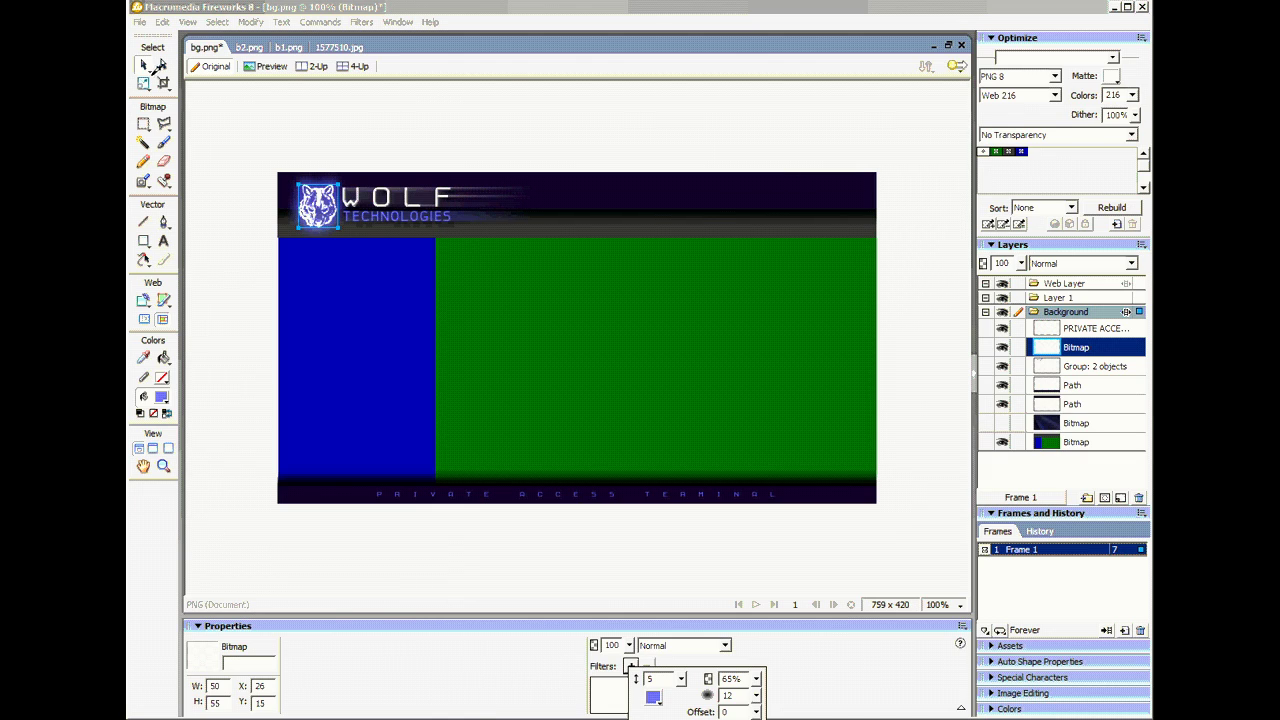
click(1004, 428)
click(1003, 425)
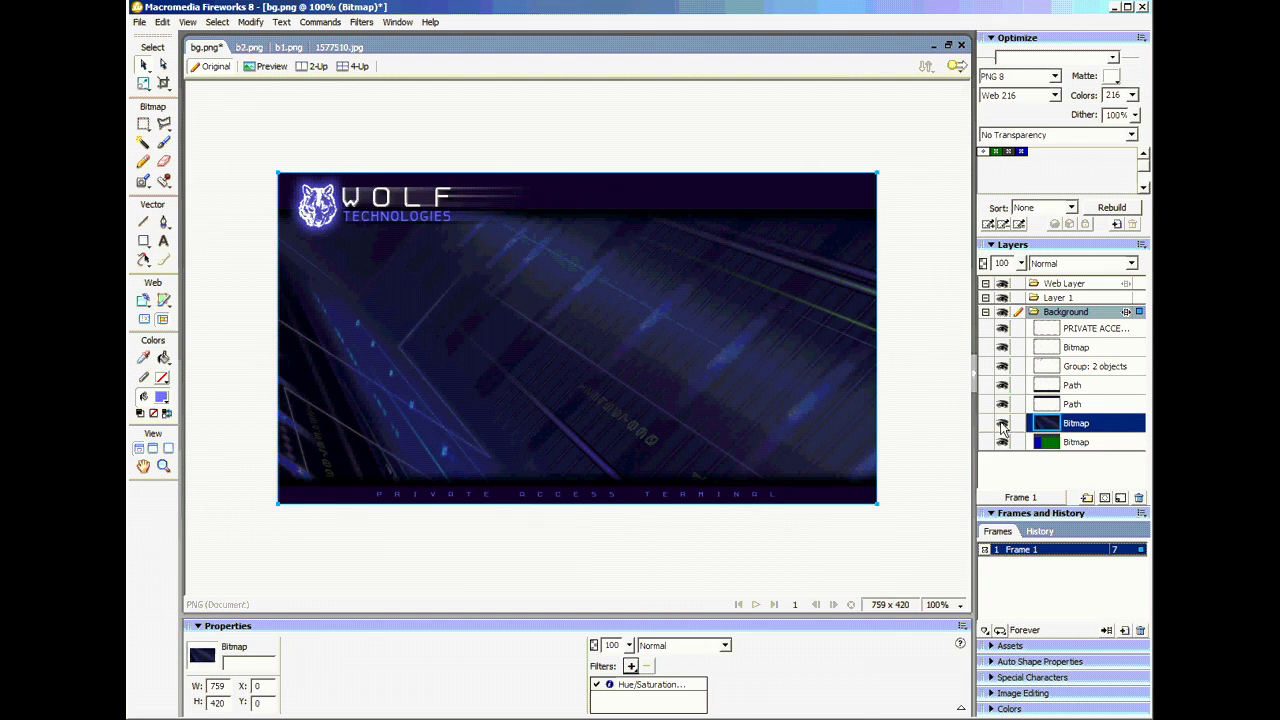
click(1002, 423)
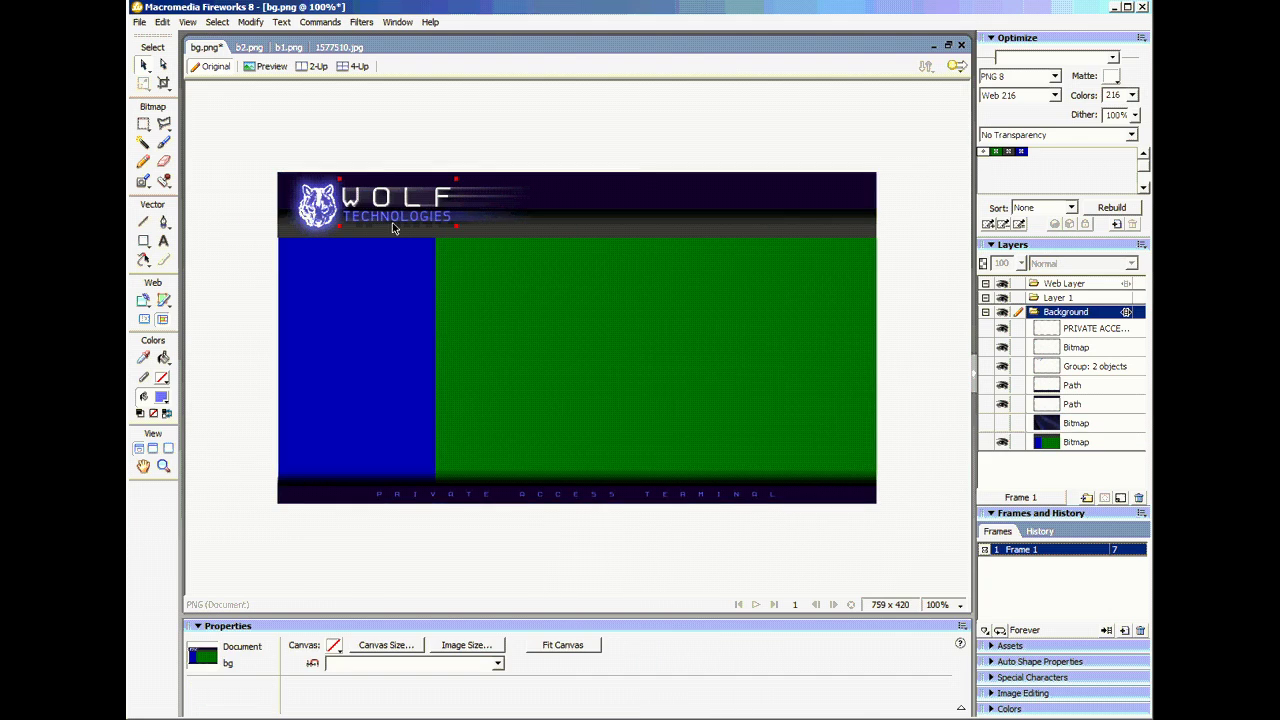
Reduce the wolf head's glow opacity to 31% and check it against the abstract background.
click(320, 204)
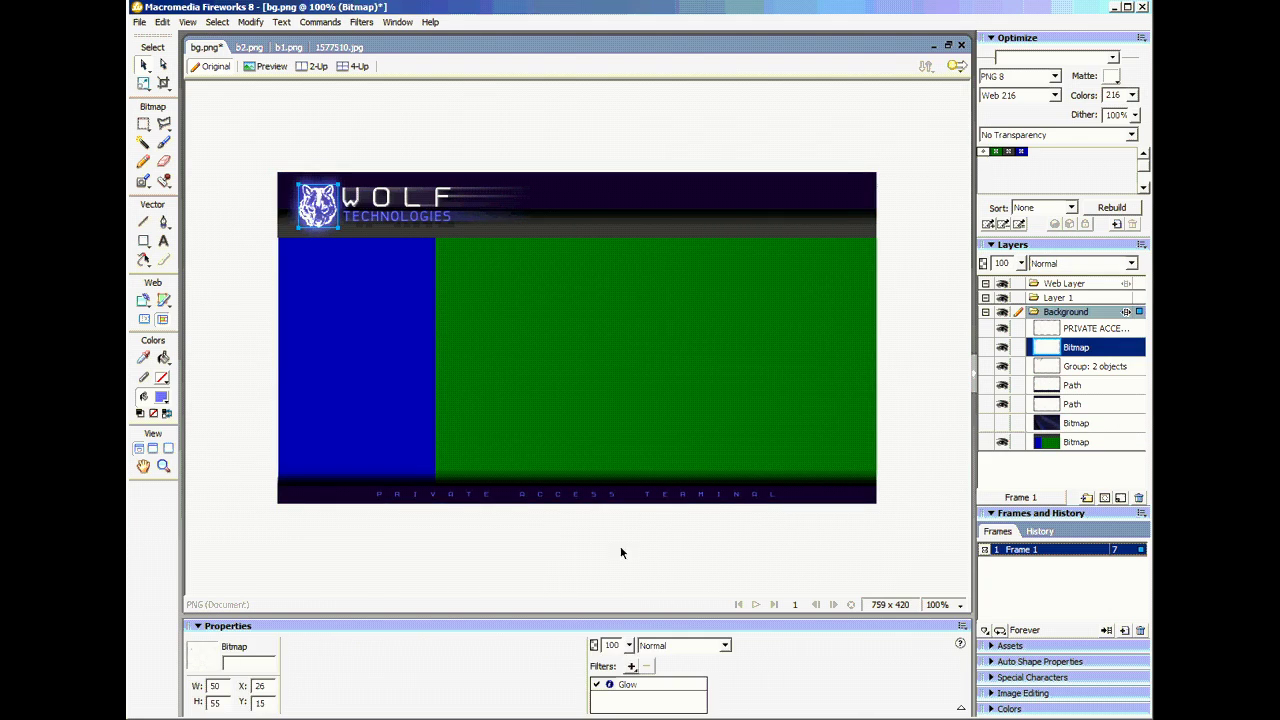
double_click(650, 685)
drag(737, 706, 731, 707)
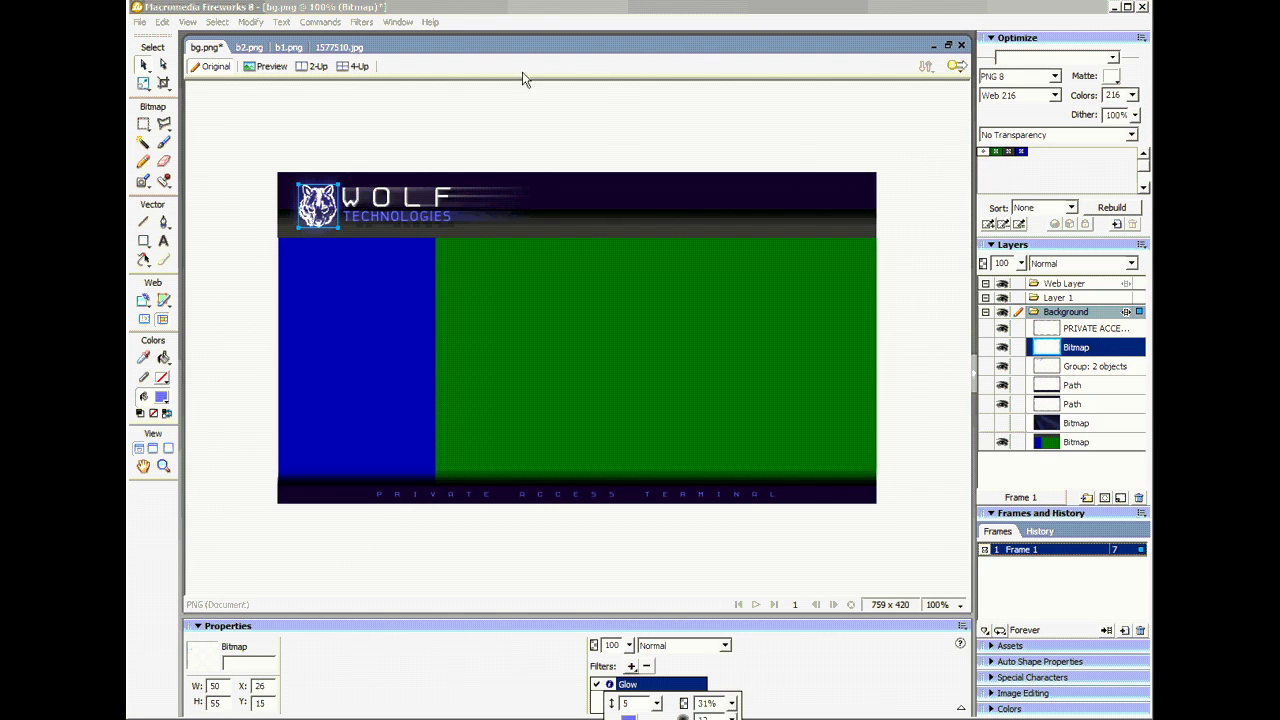
click(465, 129)
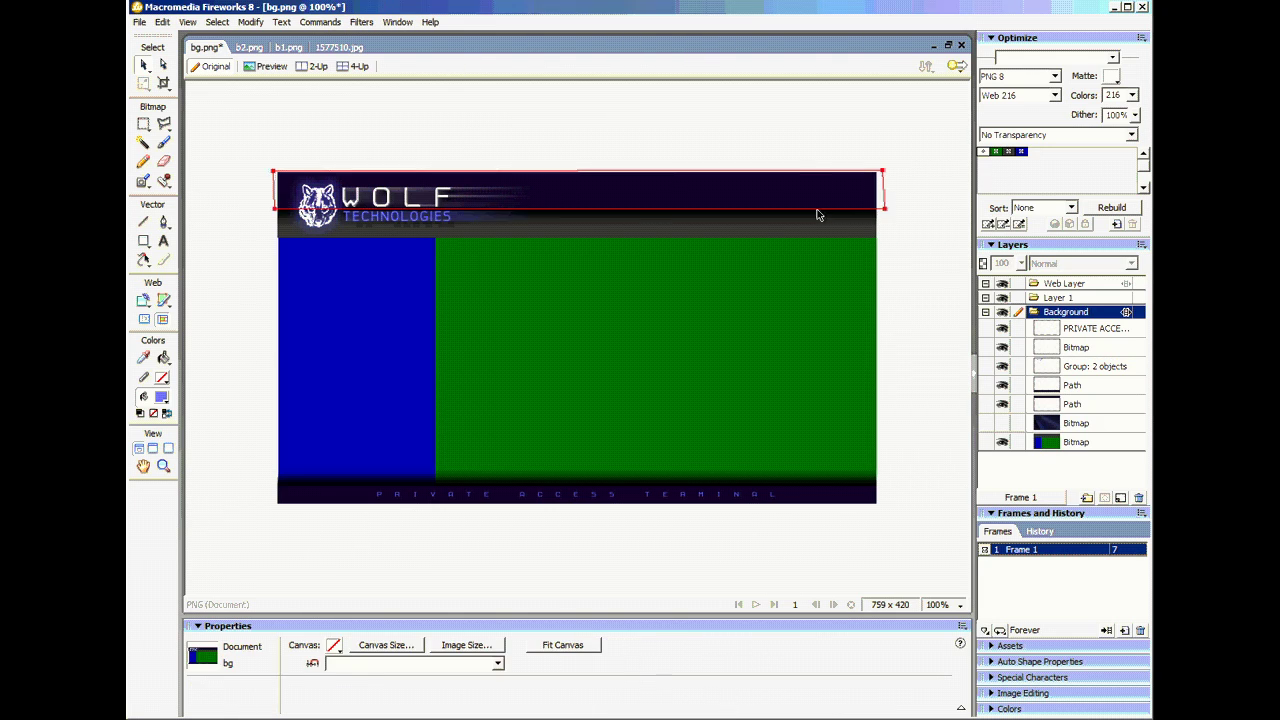
click(1002, 426)
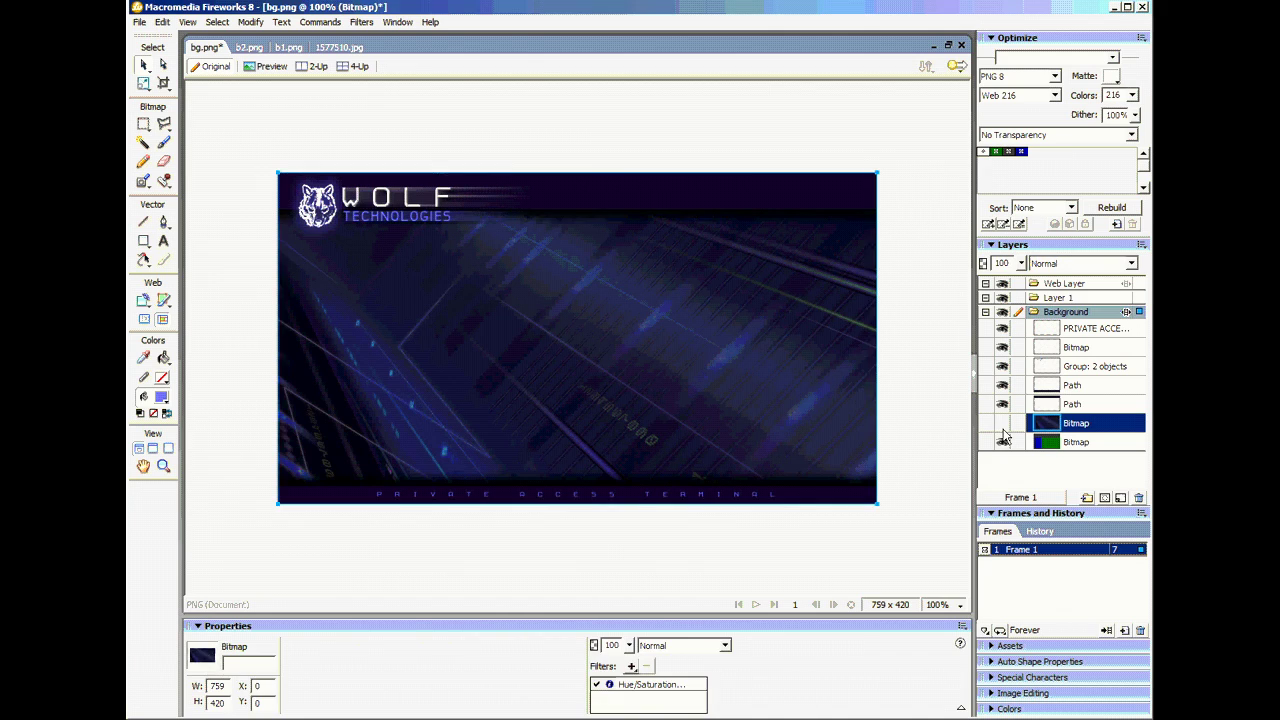
click(1003, 426)
Group the wolf head with the logo text, move the group to about X 5, Y 8, and show the abstract background bitmap.
click(423, 201)
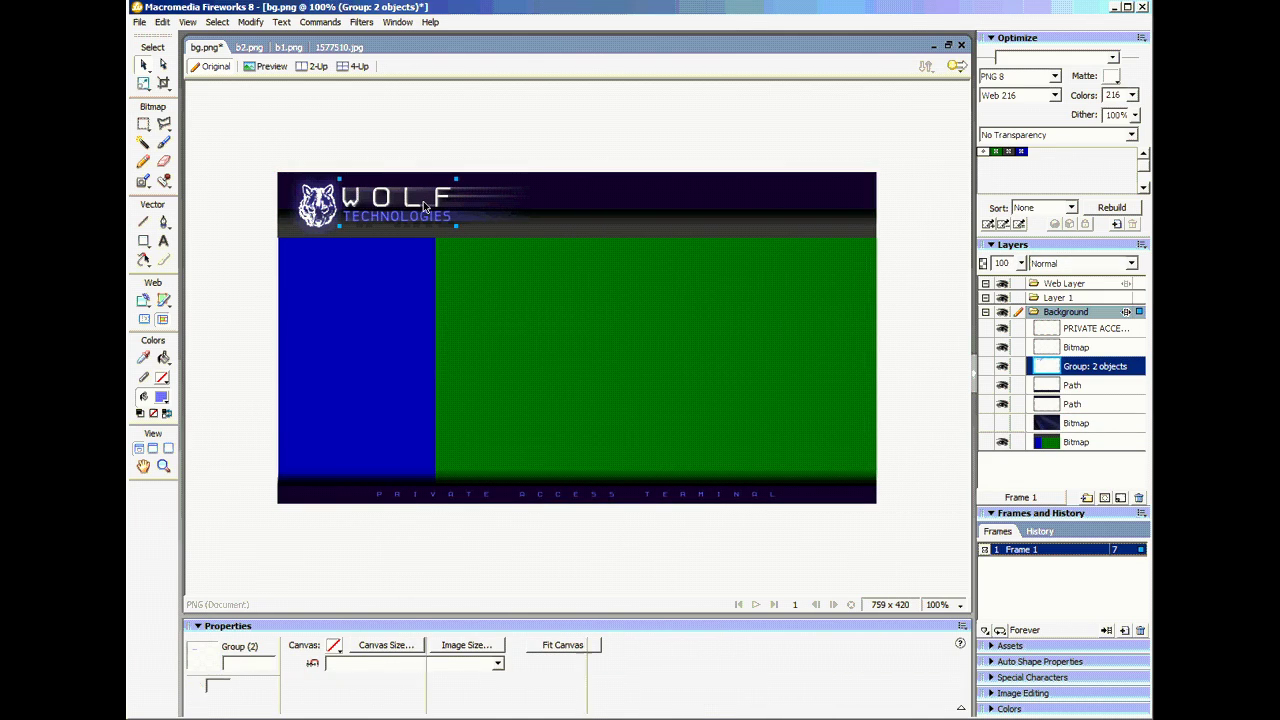
shift+click(318, 204)
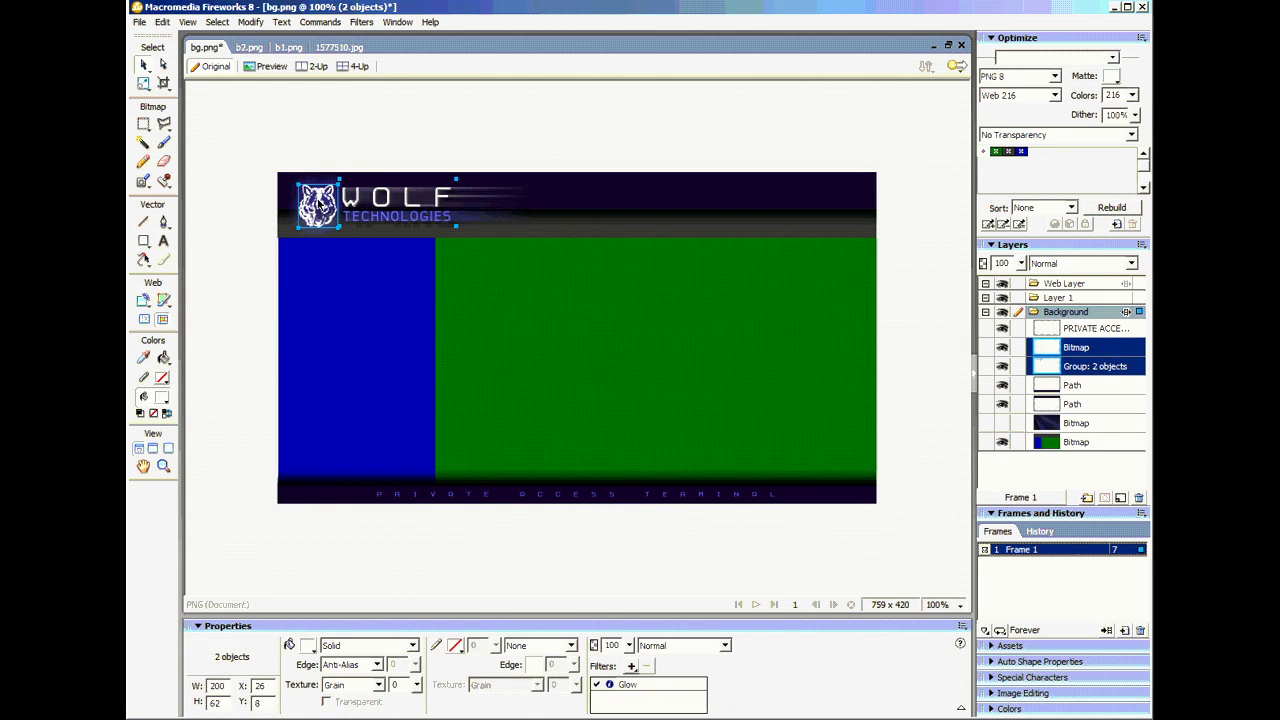
key(ctrl+g)
drag(425, 218, 409, 224)
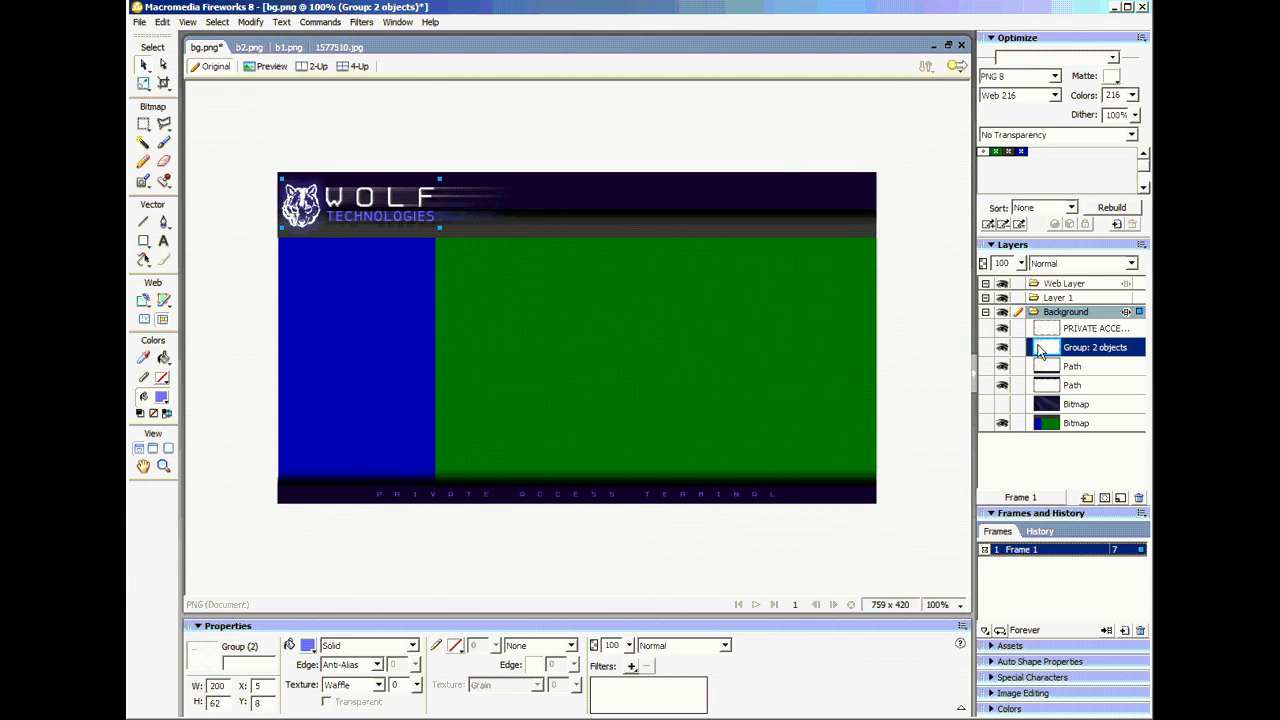
click(1001, 404)
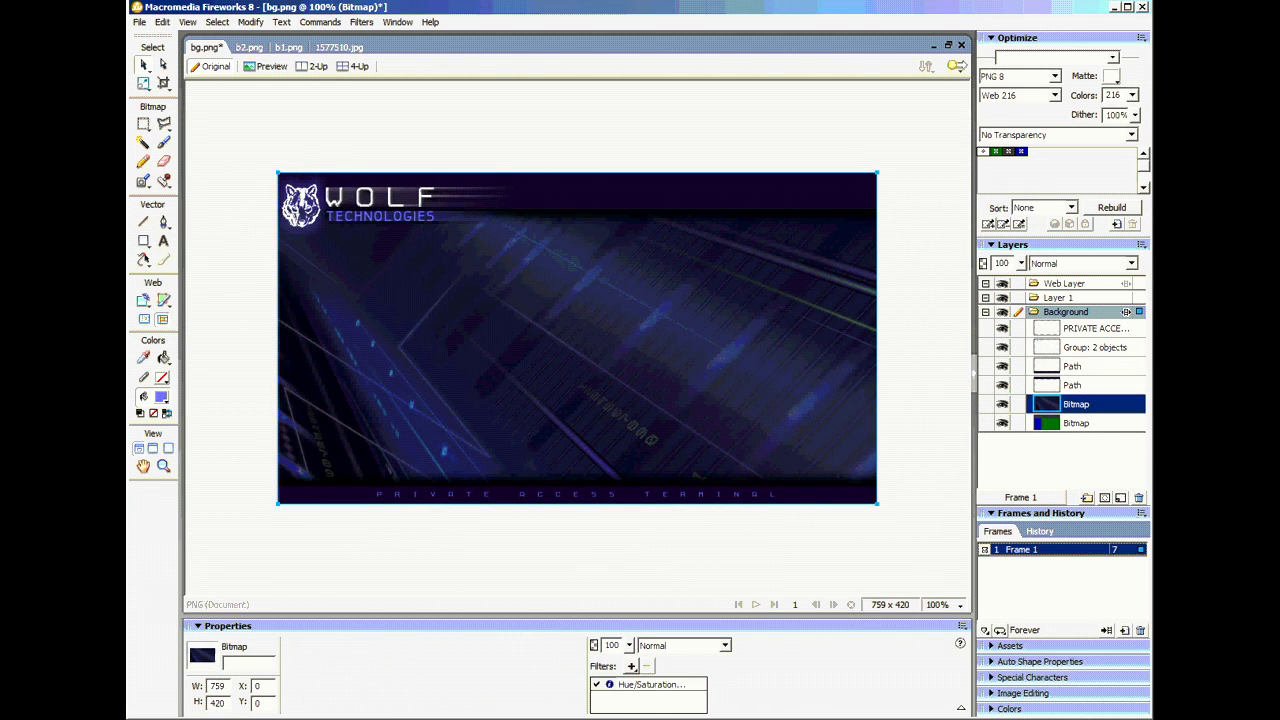
Draw a rectangle about 207 × 438 px over the left column and stack it directly above the abstract background bitmap.
click(144, 242)
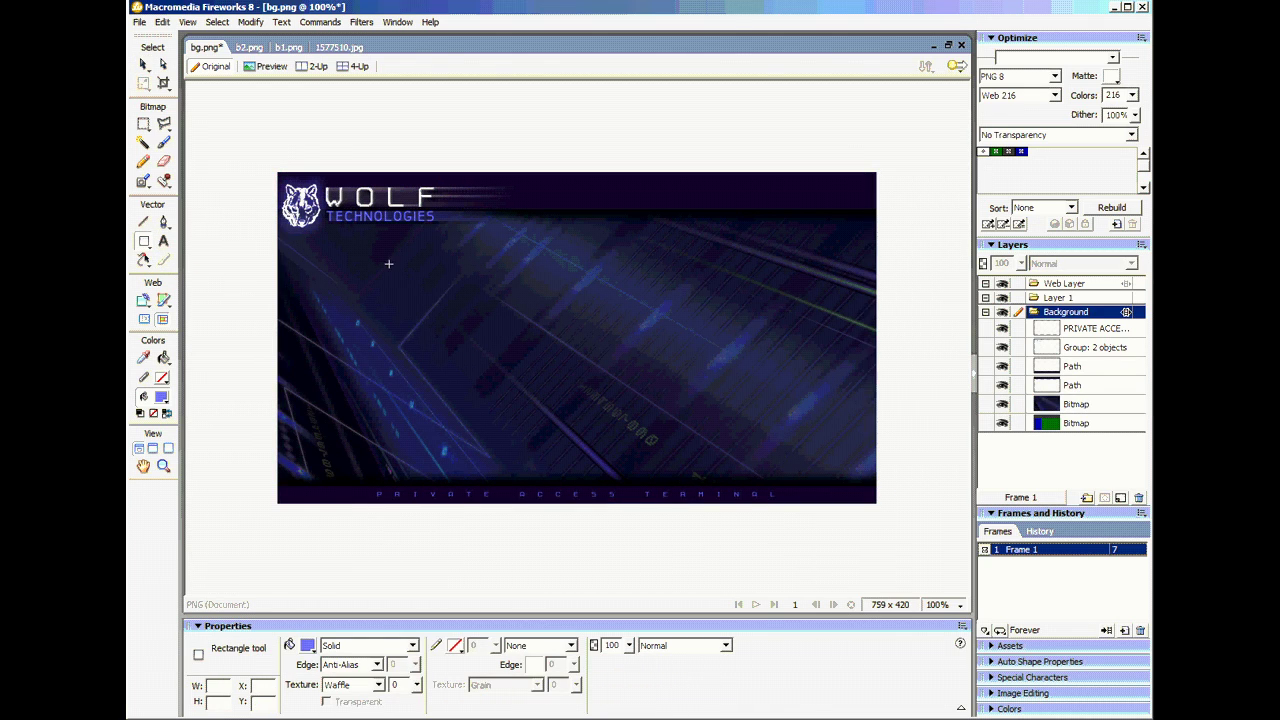
drag(277, 168, 440, 514)
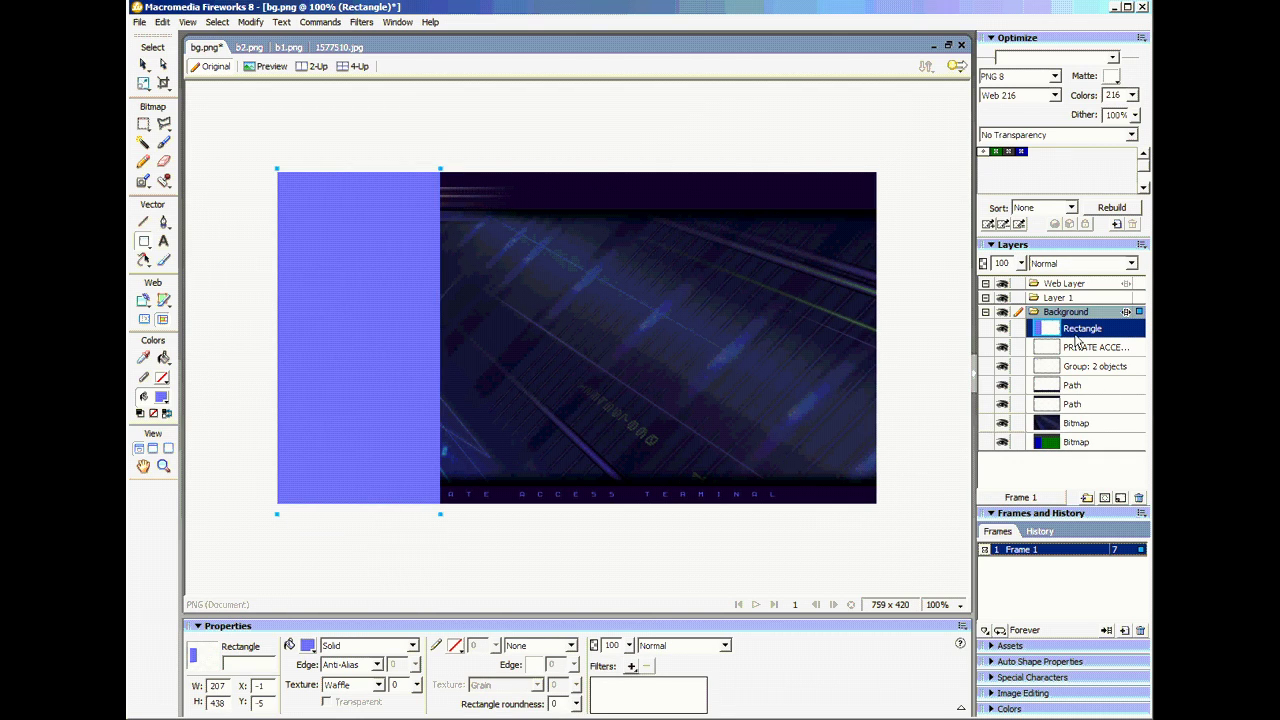
drag(1080, 420, 1080, 420)
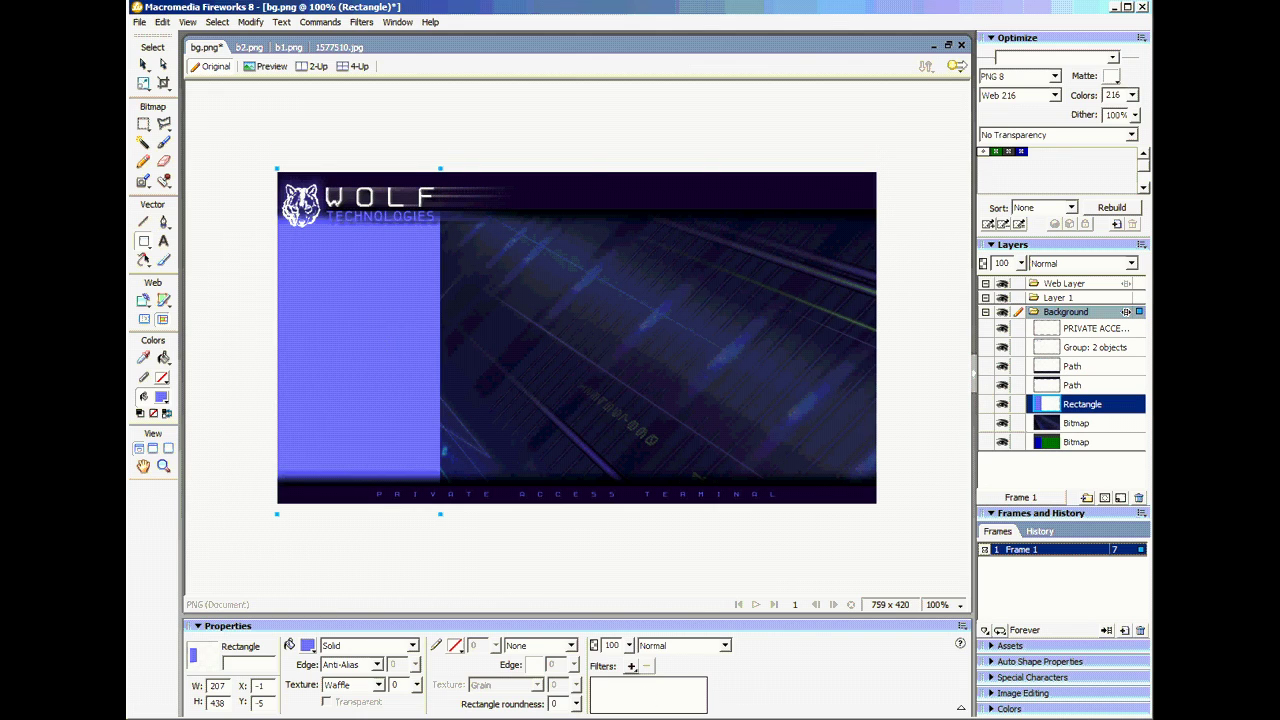
Give the left column rectangle a transparent Waffle texture at 100% and set its opacity to 26%.
click(142, 63)
drag(416, 690, 424, 606)
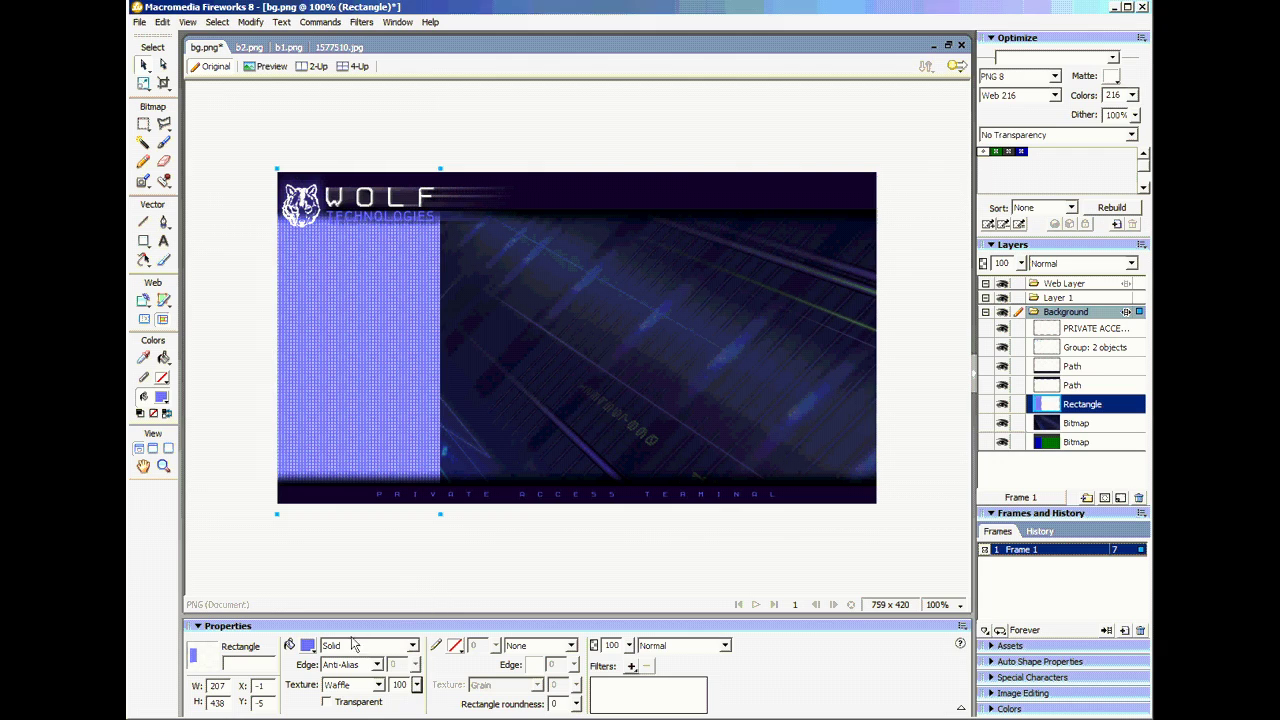
click(327, 702)
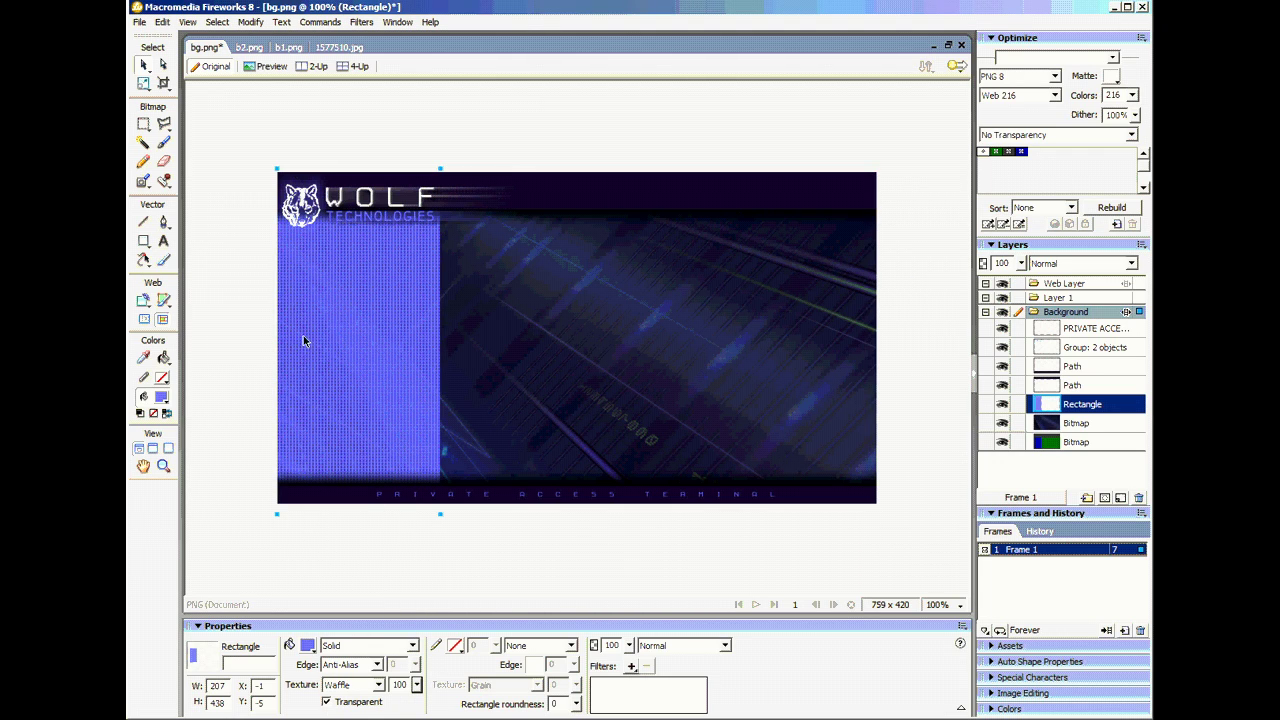
drag(629, 645, 630, 700)
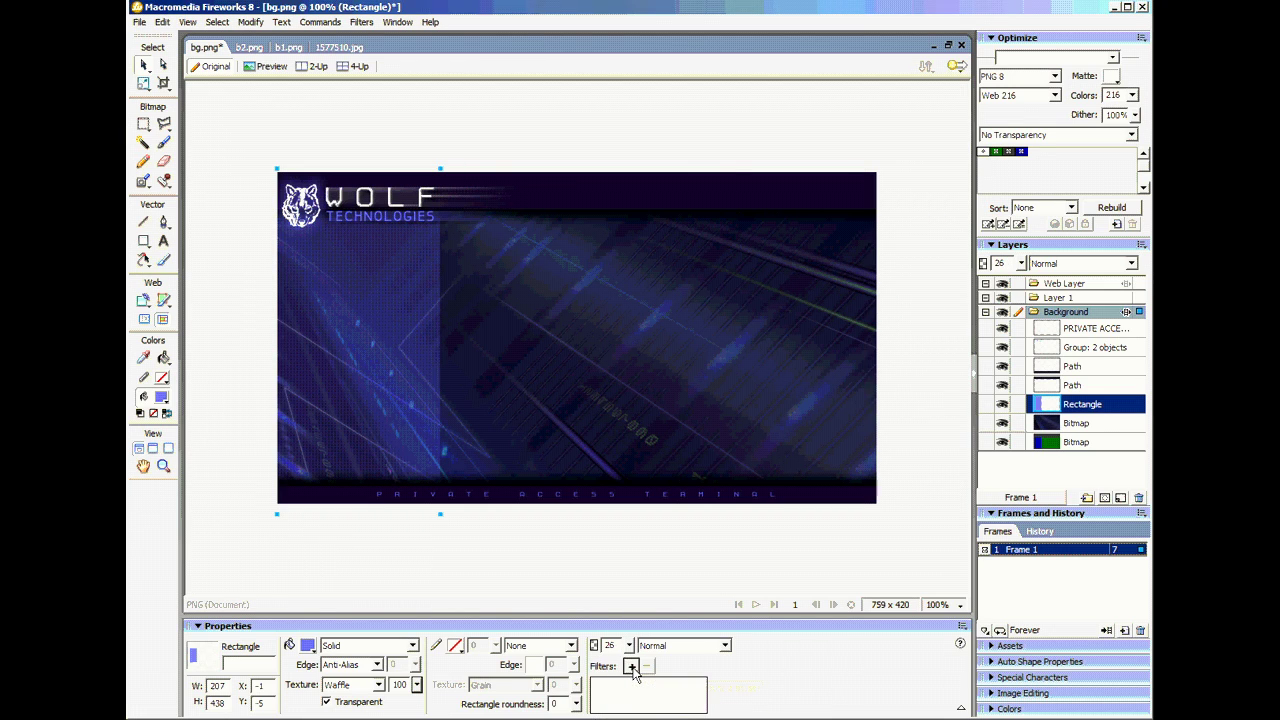
click(631, 666)
click(799, 576)
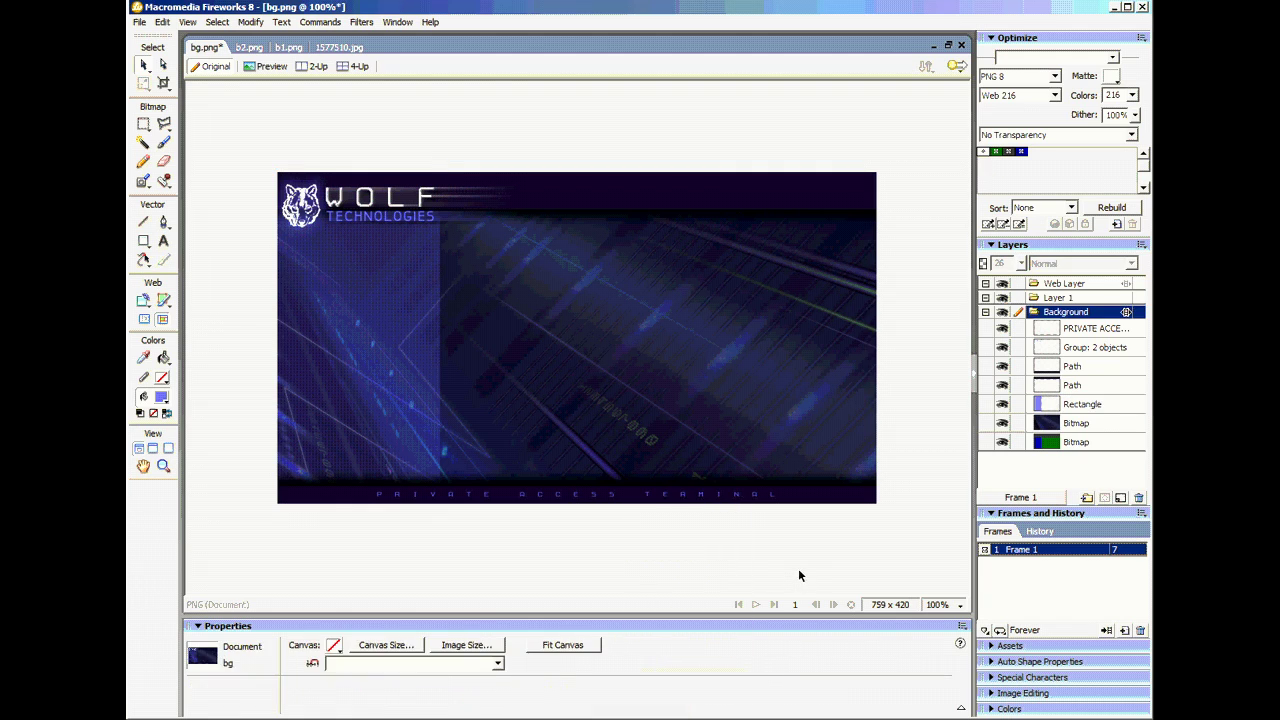
Draw a black rectangle about 554 × 342 px over the content area beside the column and set its opacity to 32%.
click(349, 322)
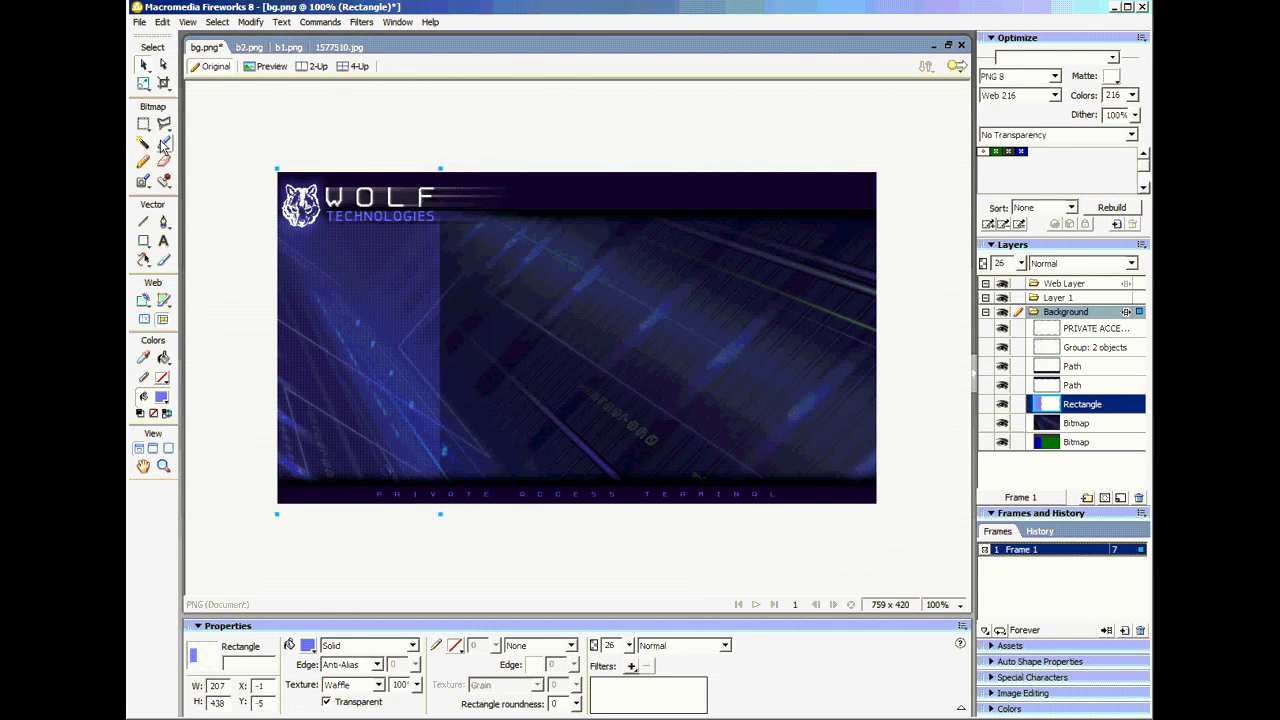
click(143, 241)
drag(438, 212, 876, 482)
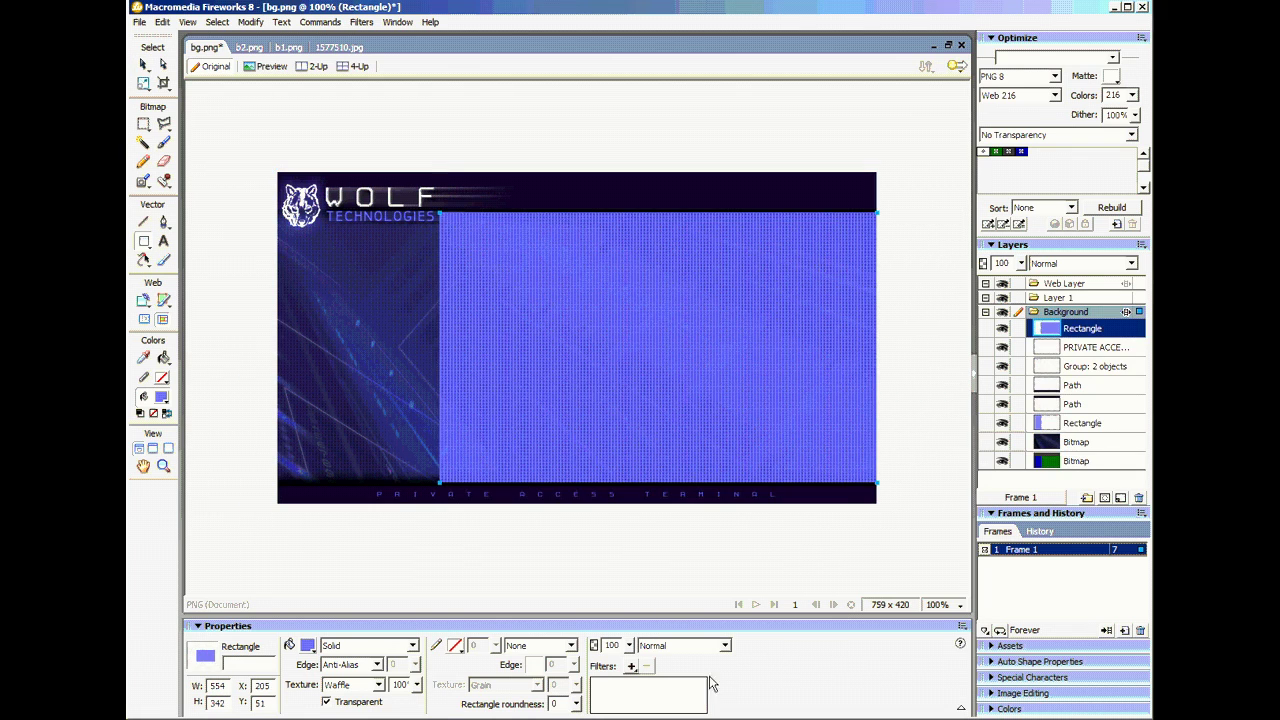
click(307, 645)
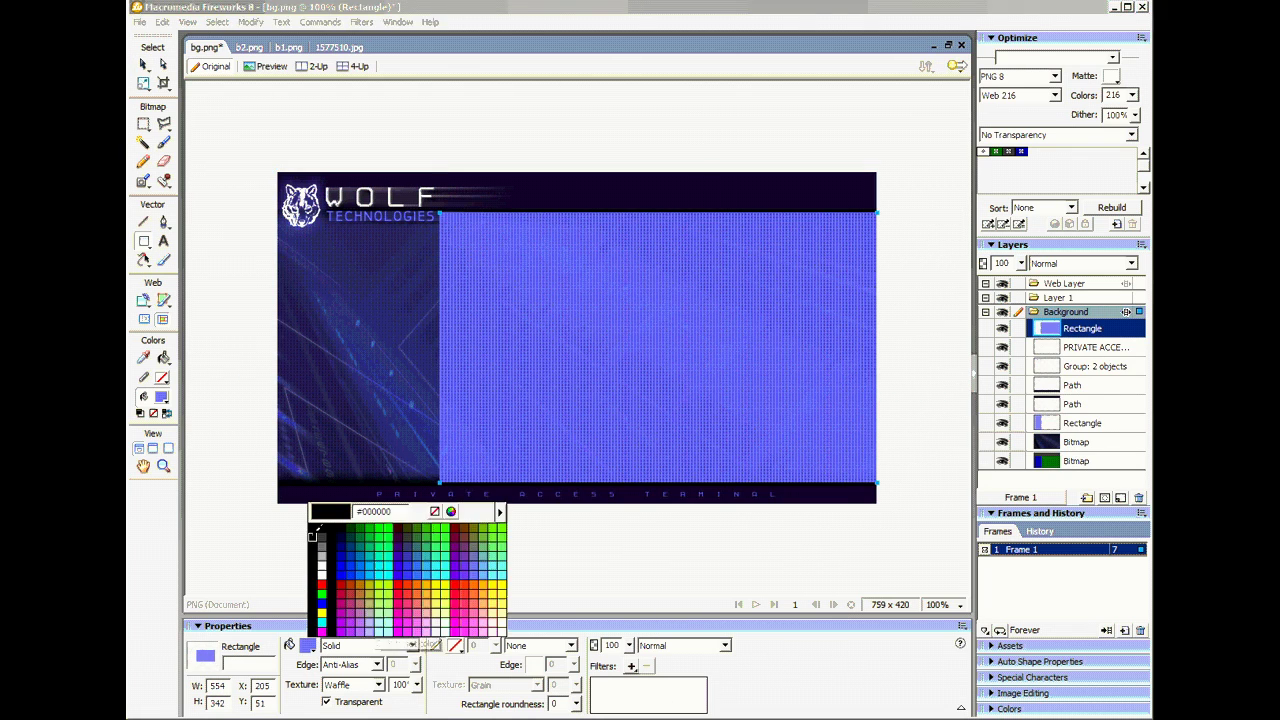
click(313, 536)
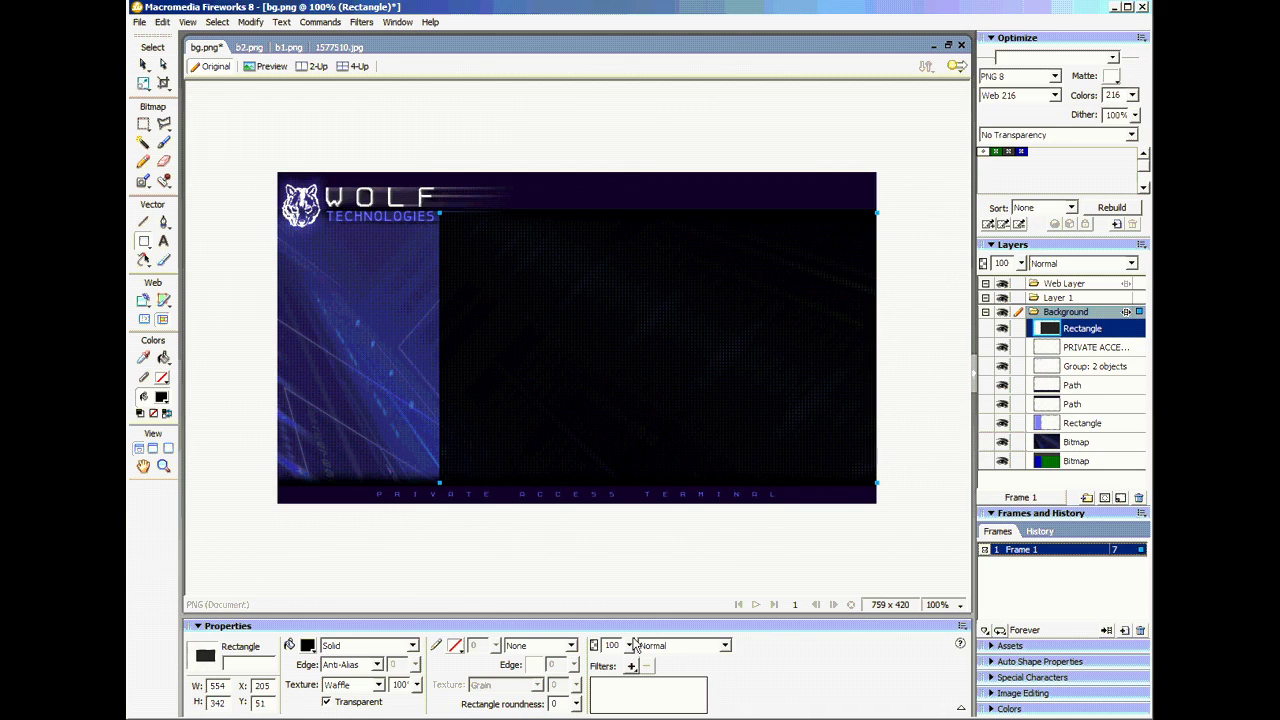
drag(628, 645, 632, 697)
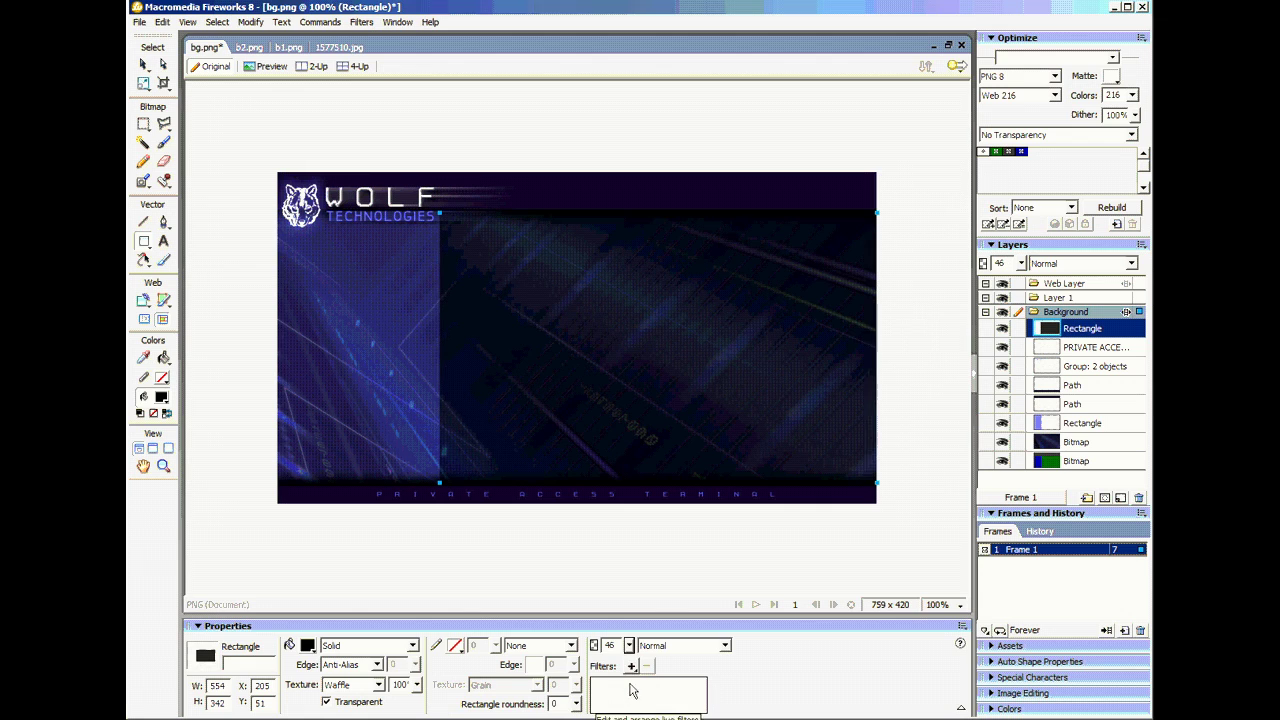
drag(629, 645, 632, 666)
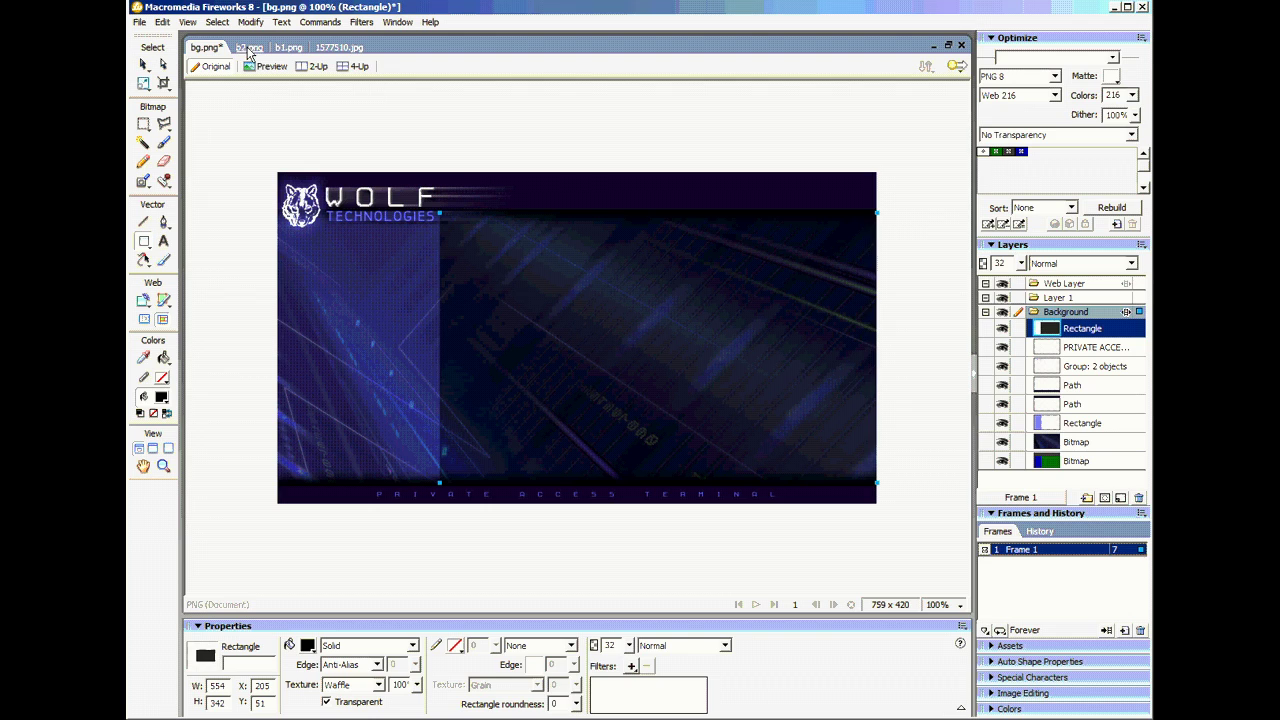
Copy the red bar from b1.png and paste it into bg.png without resampling.
click(288, 48)
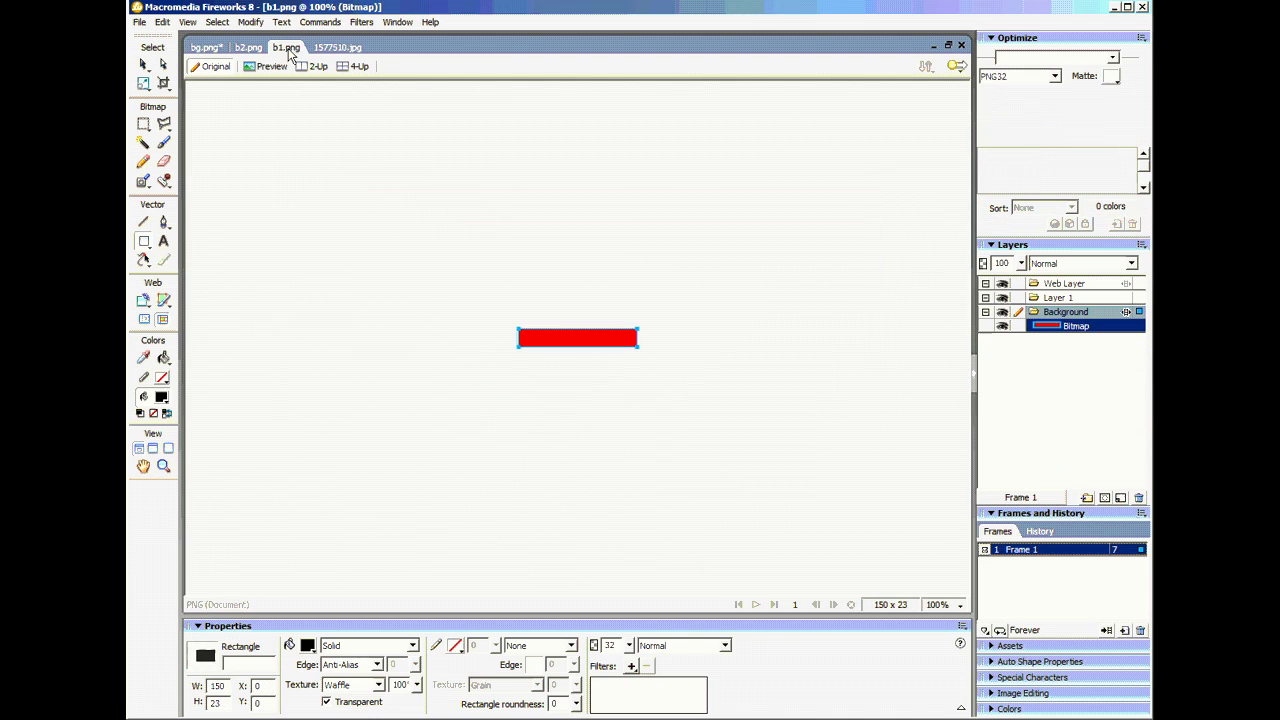
click(143, 64)
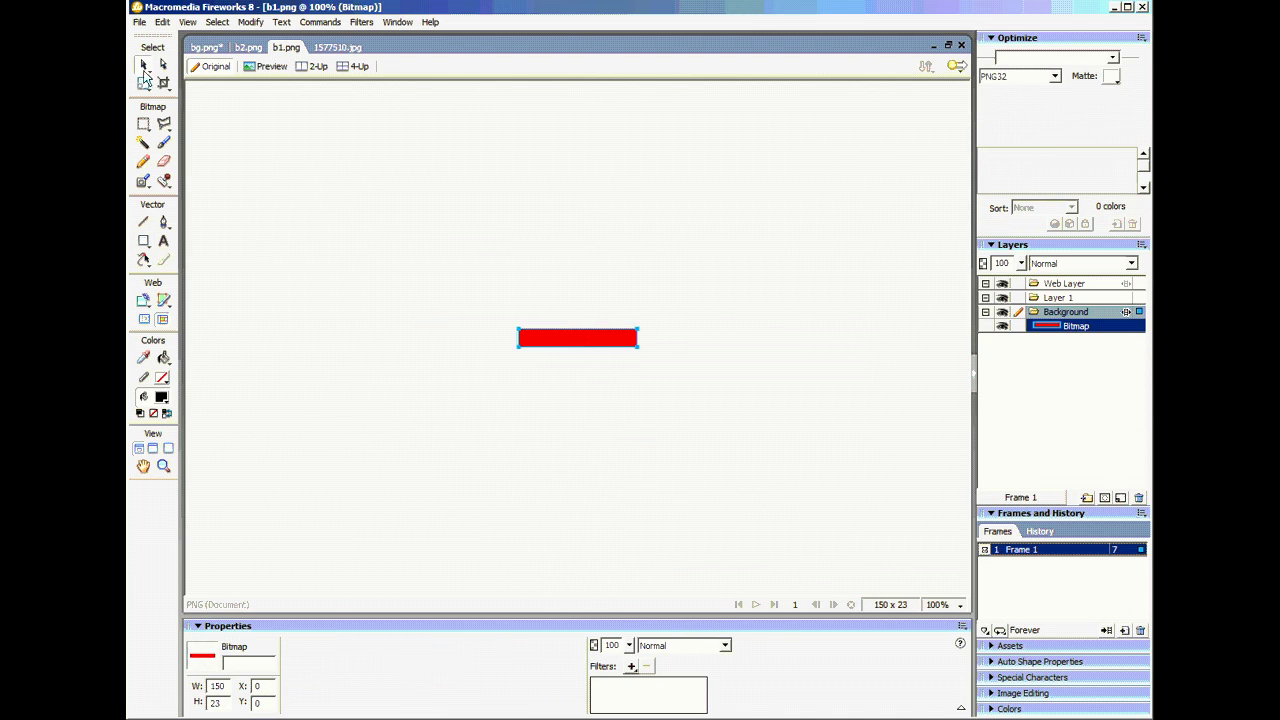
click(636, 465)
click(548, 344)
click(206, 48)
key(ctrl+v)
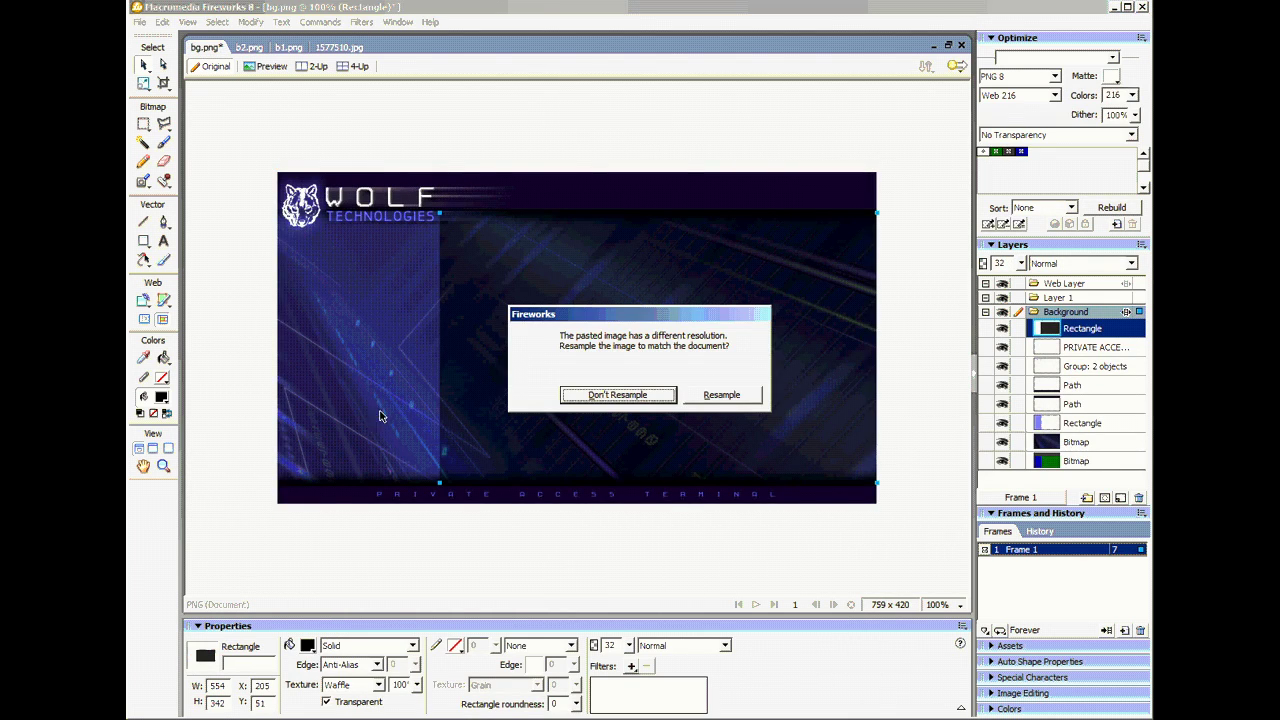
click(638, 396)
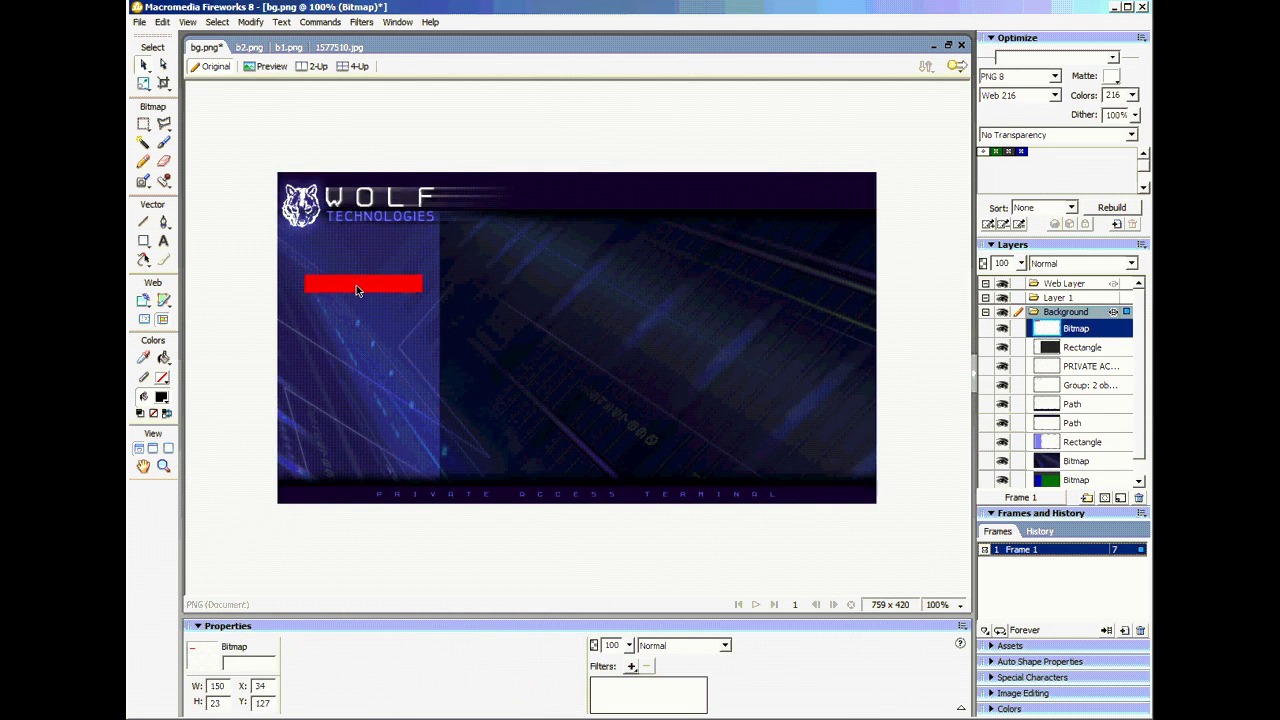
Move the pasted red bar into the dark content area at about X 264, Y 99, and select the left column rectangle.
drag(356, 285, 561, 290)
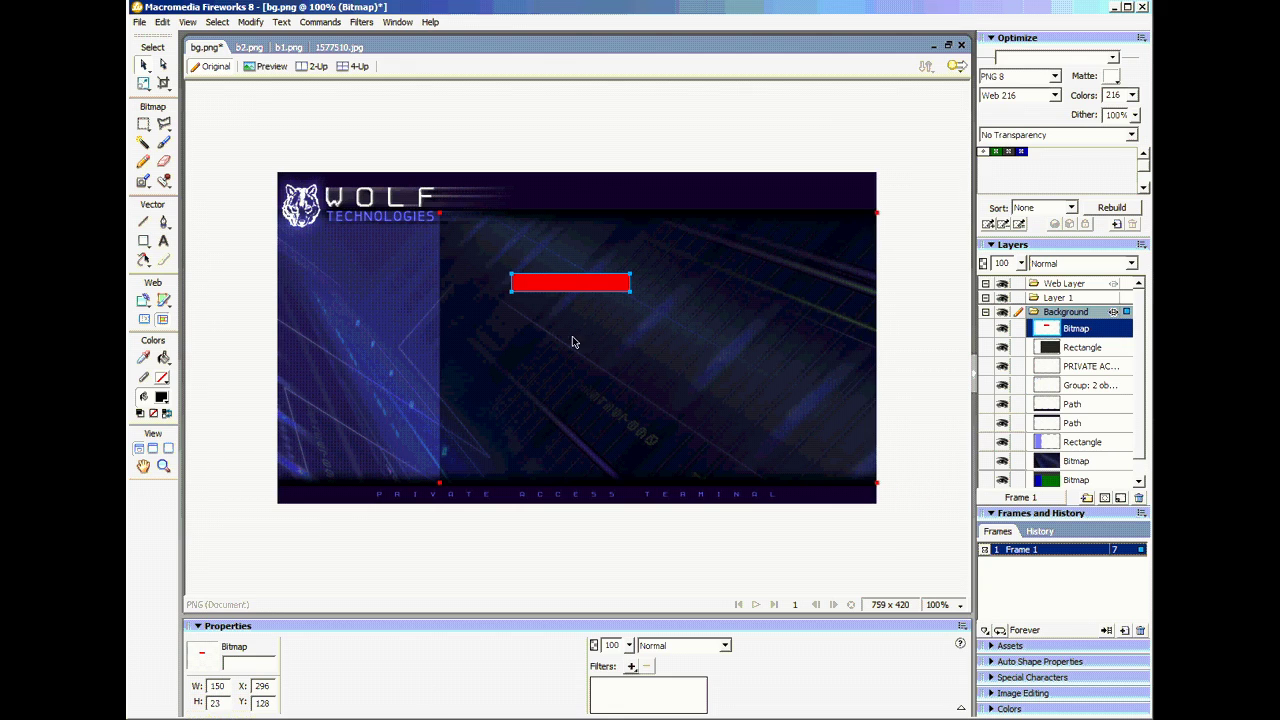
drag(558, 283, 534, 261)
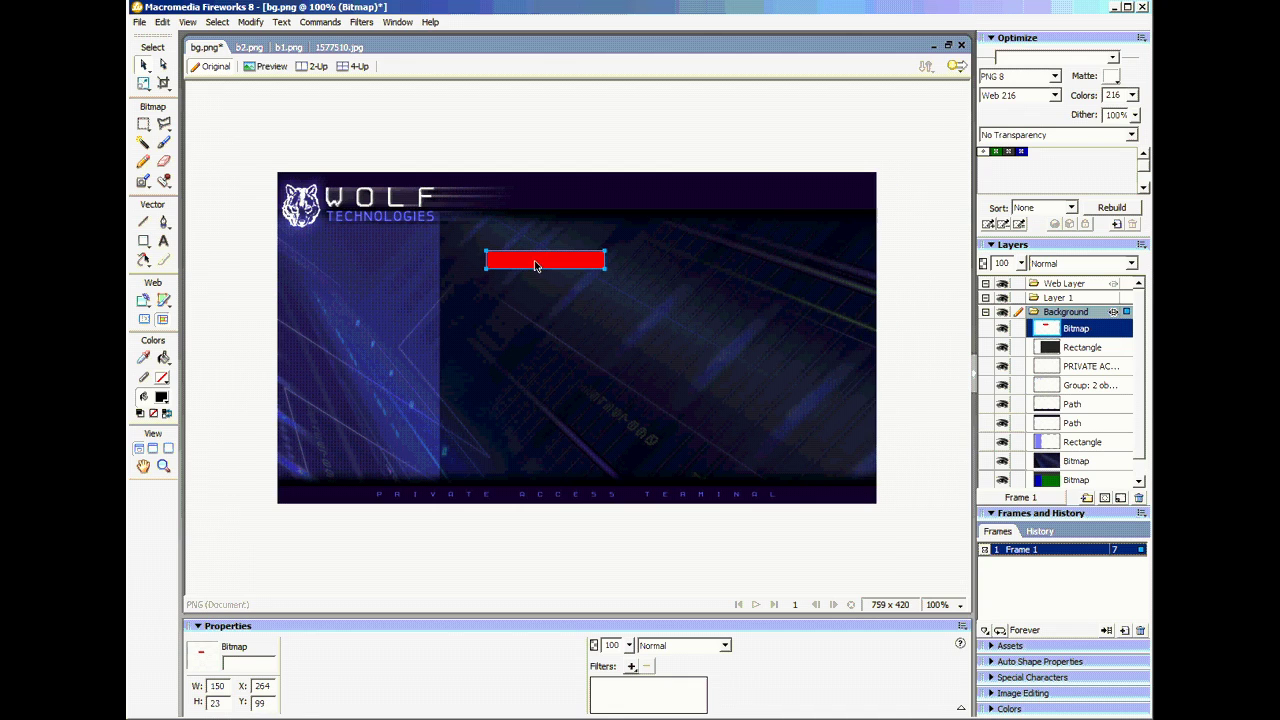
click(392, 268)
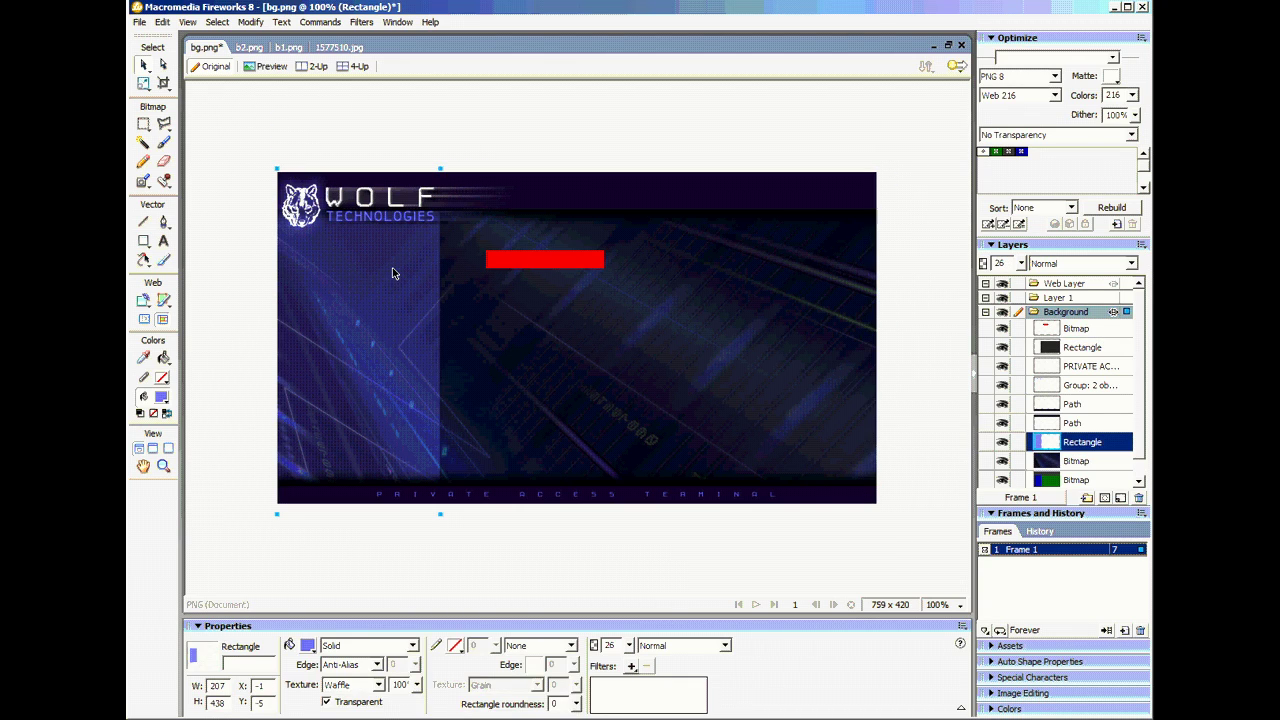
Duplicate the left column rectangle as a 150 × 23 px bar and place it below the red bar at about X 259, Y 167.
drag(392, 267, 739, 373)
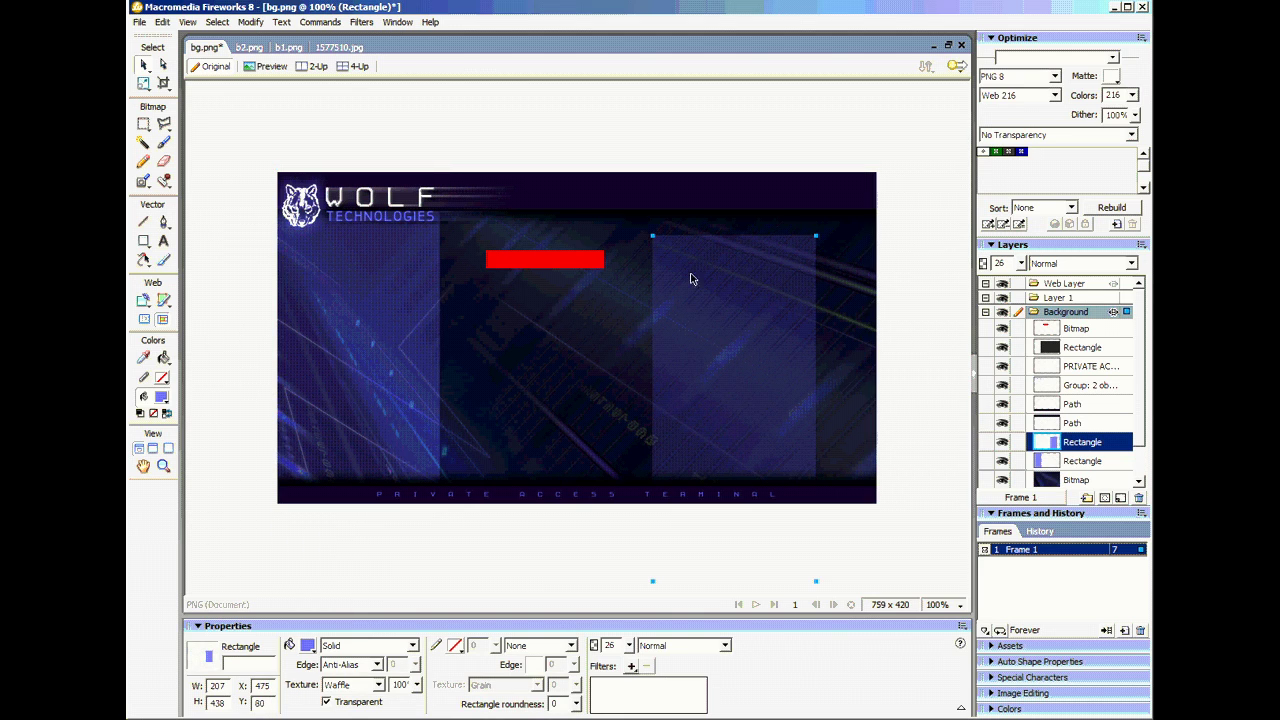
double_click(220, 686)
text(150)
double_click(218, 702)
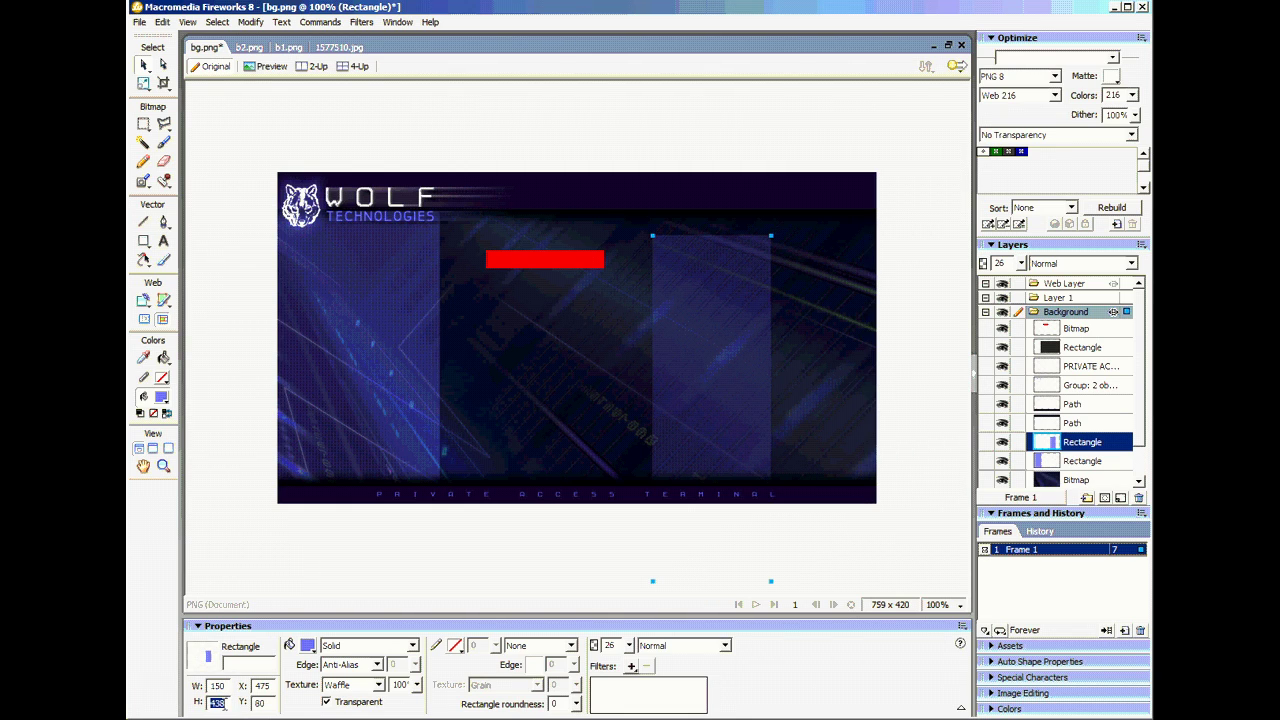
text(23)
key(Return)
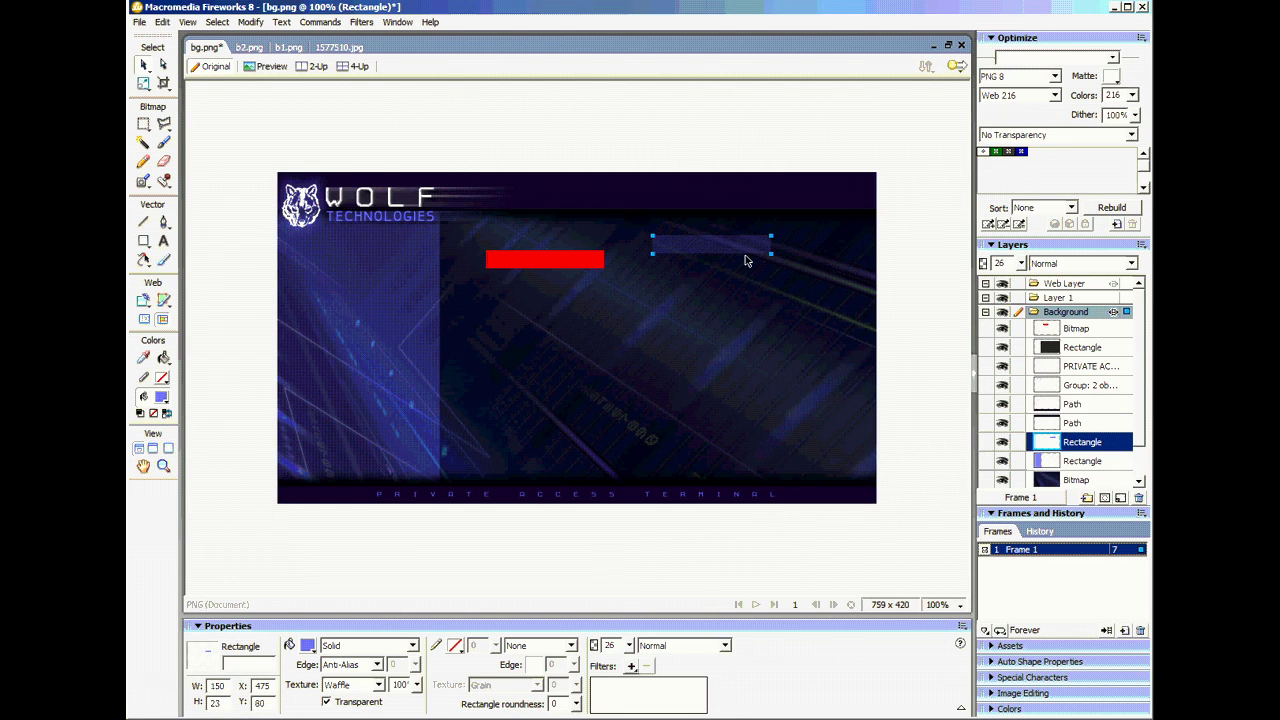
drag(733, 253, 377, 267)
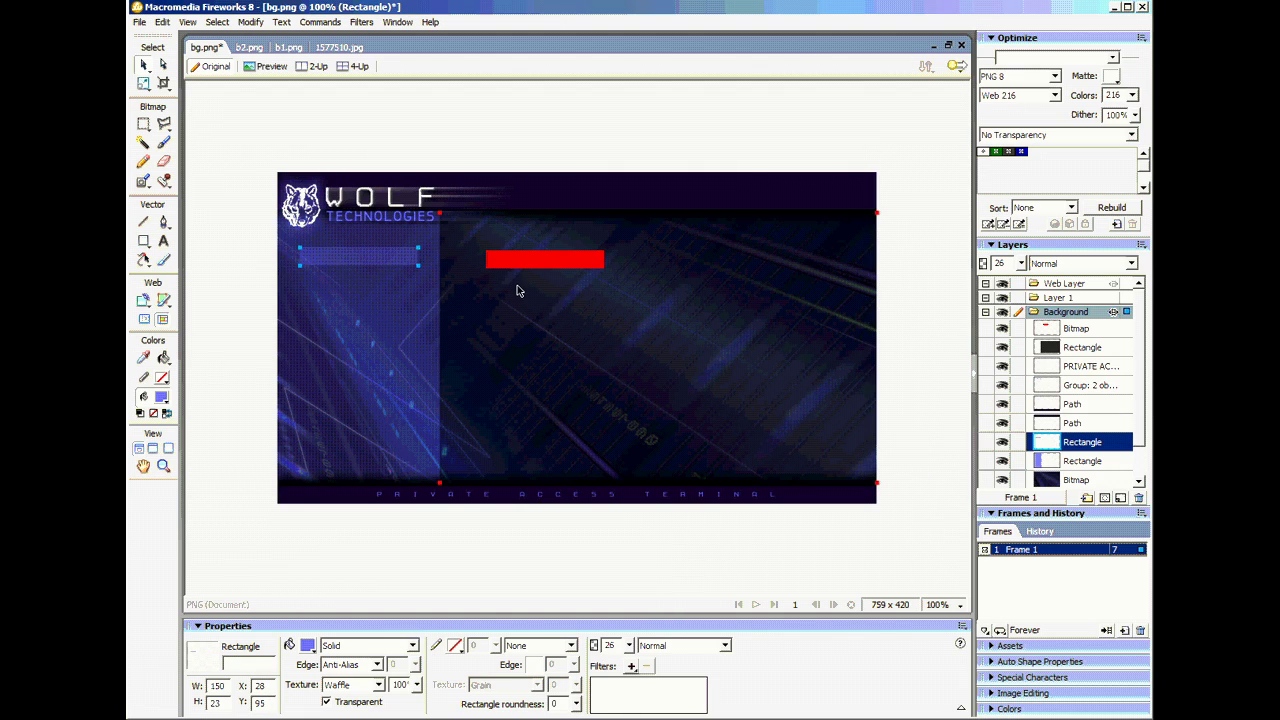
drag(368, 267, 548, 320)
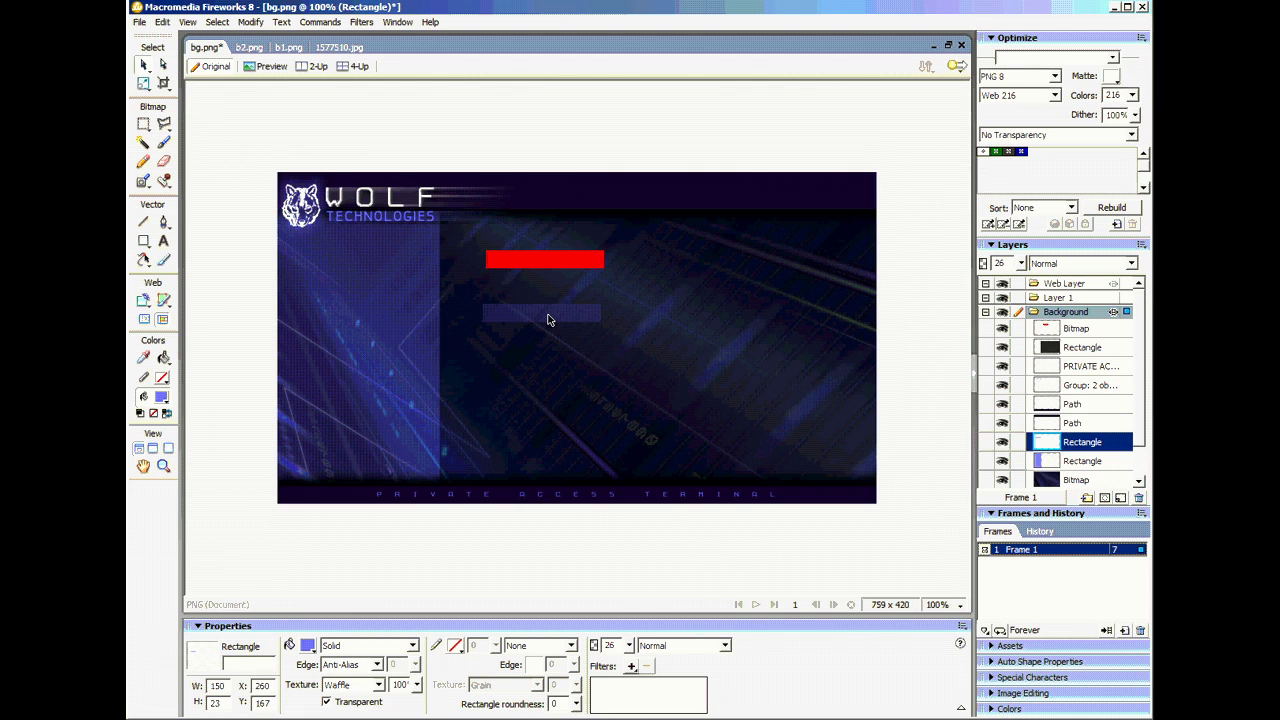
Add an Inner Glow filter to the small translucent bar, adjusting the glow's offset and width.
click(631, 666)
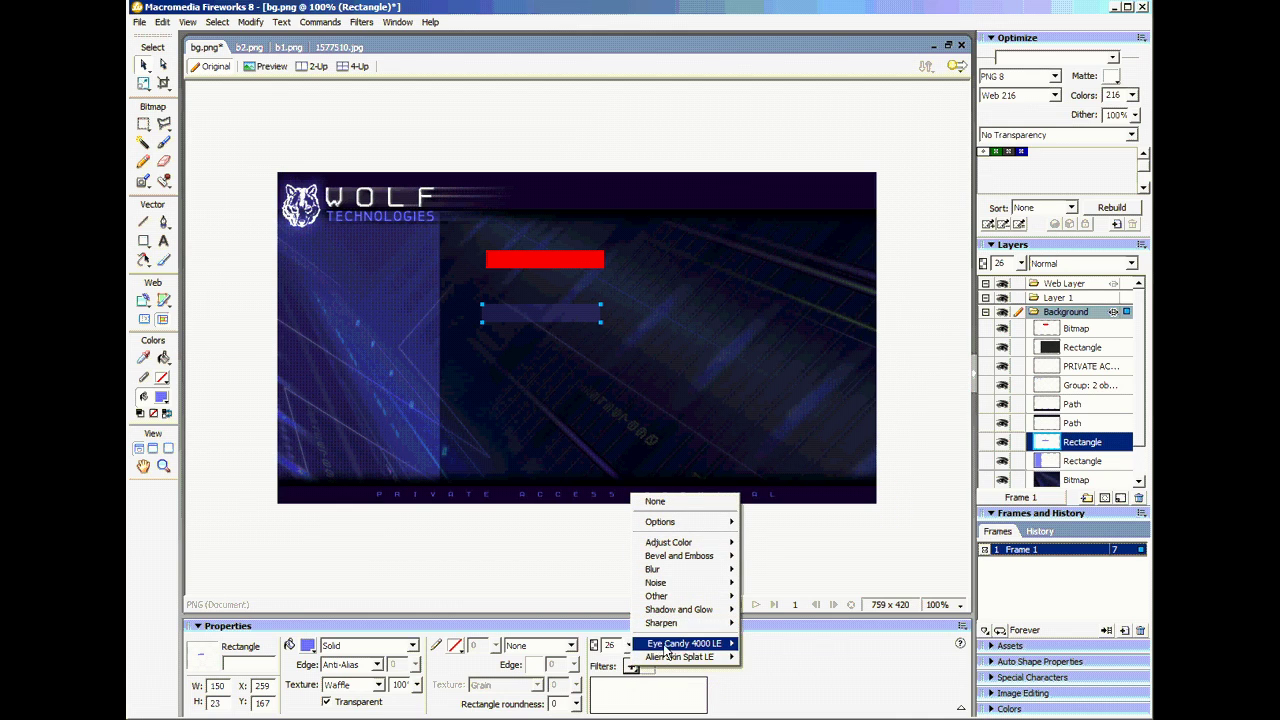
mouse_move(697, 619)
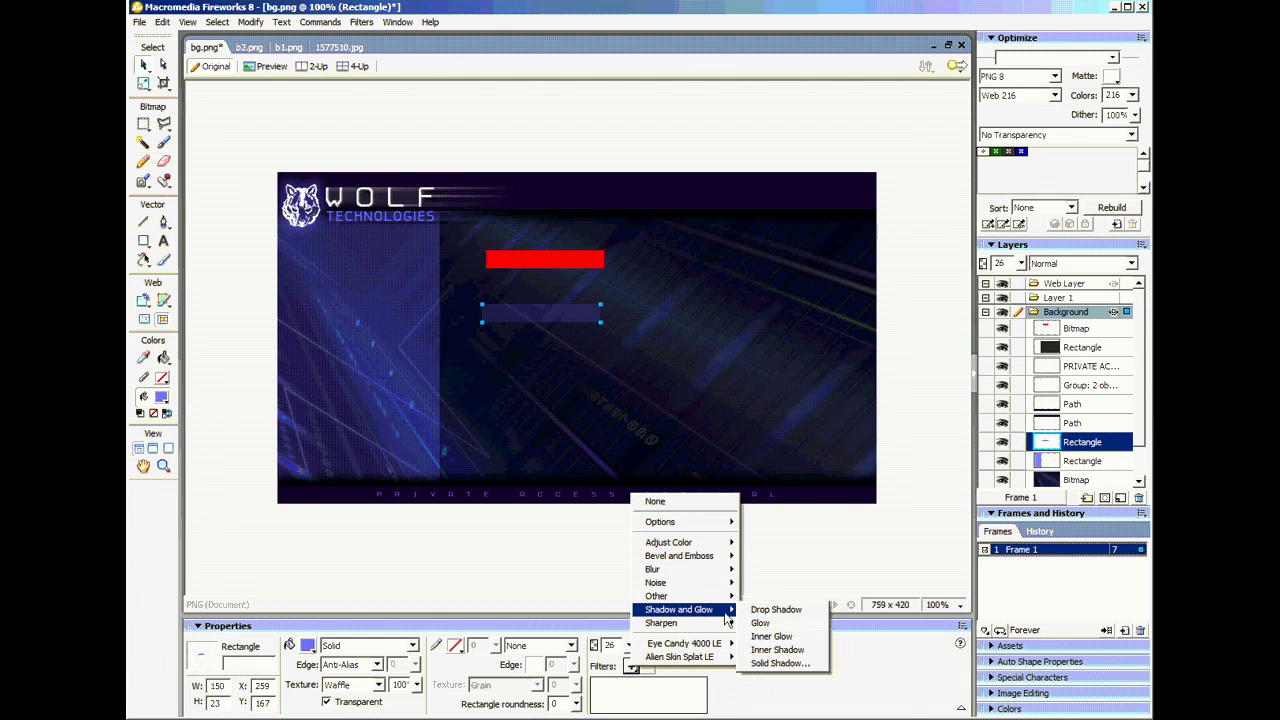
click(779, 637)
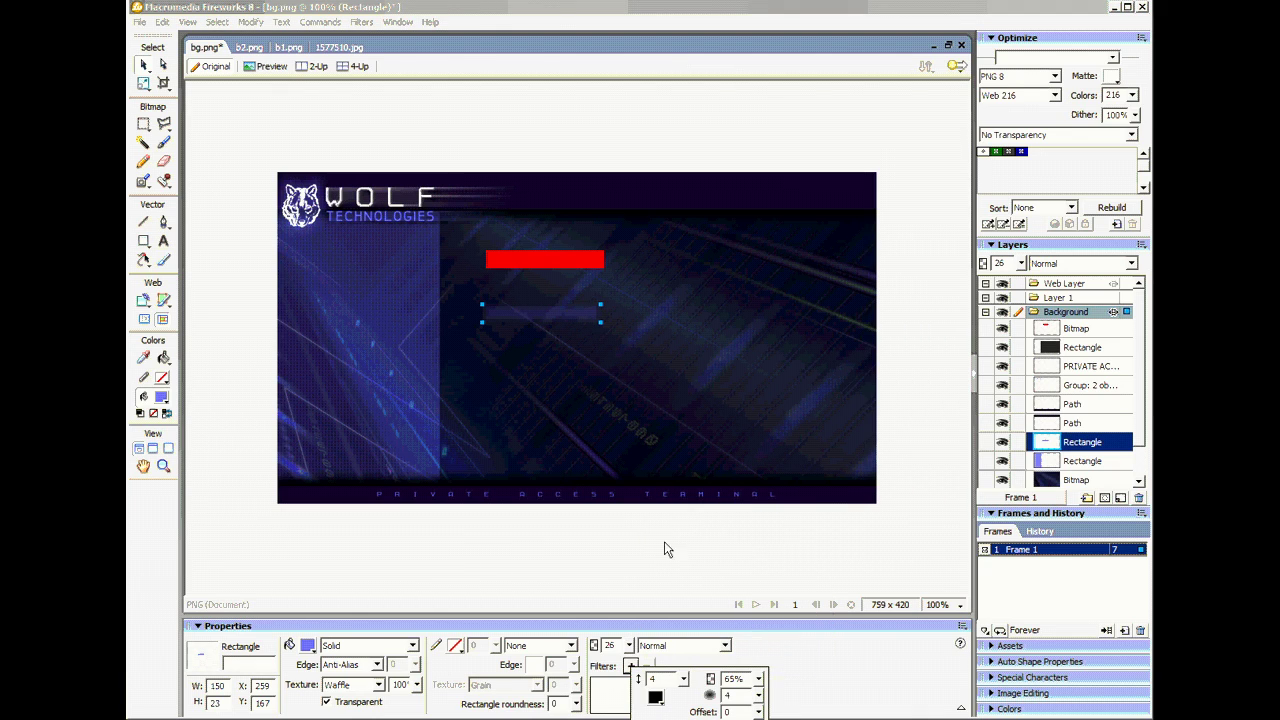
click(758, 712)
click(759, 711)
drag(683, 679, 759, 660)
click(604, 559)
Send the dark content rectangle back behind the text and logo group, and bring the small bar to the front of the Background layer.
mouse_move(557, 321)
mouse_down()
mouse_move(570, 317)
mouse_move(498, 312)
mouse_move(538, 323)
mouse_up()
key(ctrl+Down)
key(ctrl+Down)
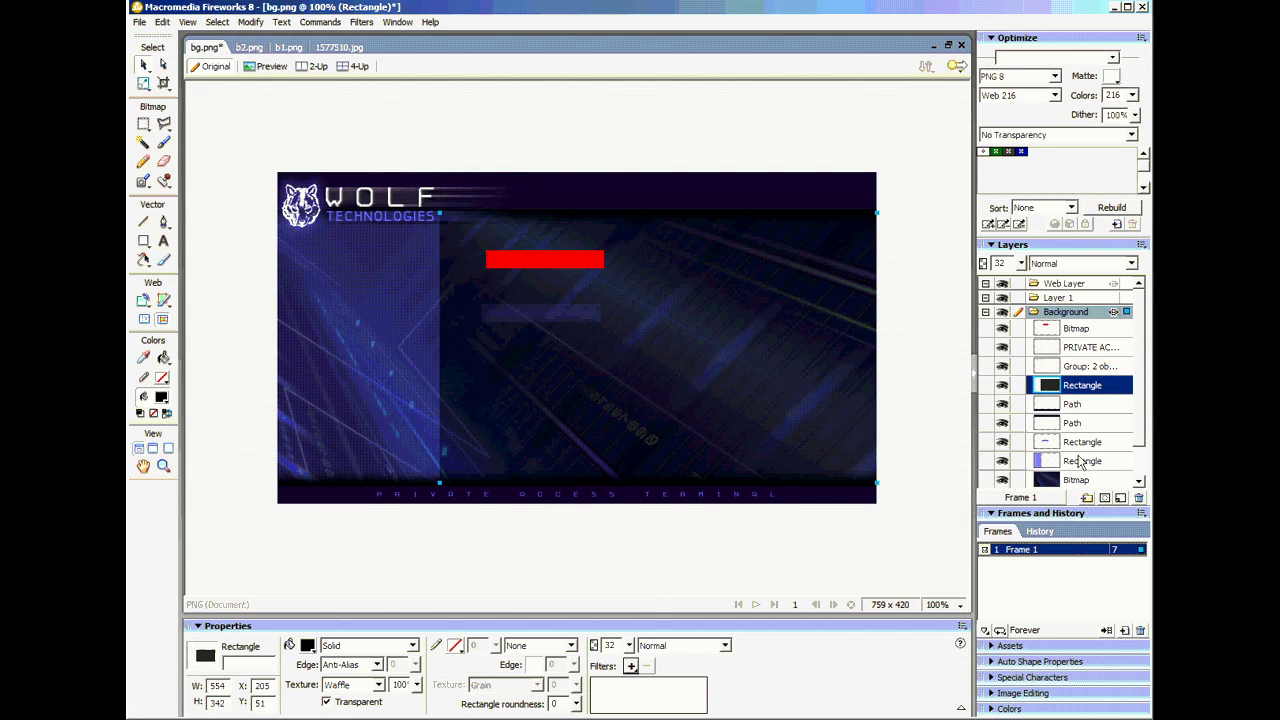
drag(1085, 443, 1088, 322)
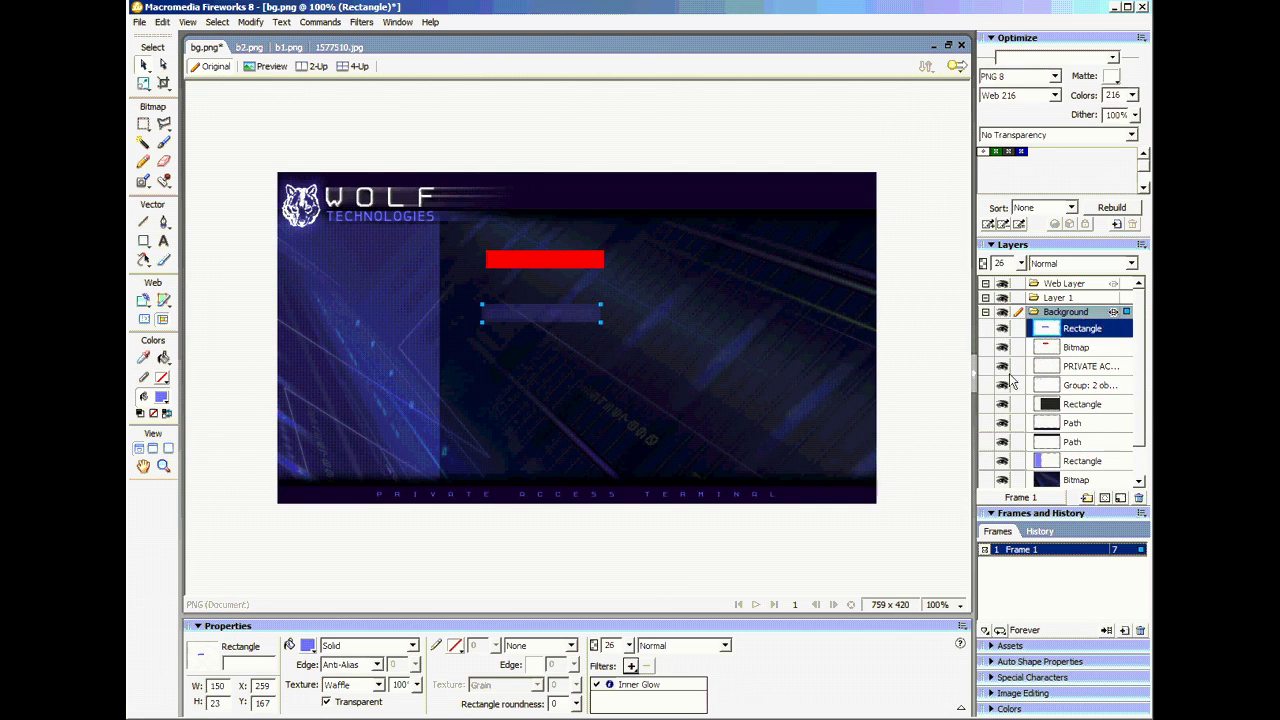
Place the small bar in the left column at about X 30, Y 93, with its texture at 0% and opacity at 100%.
key(ctrl+d)
drag(555, 310, 373, 251)
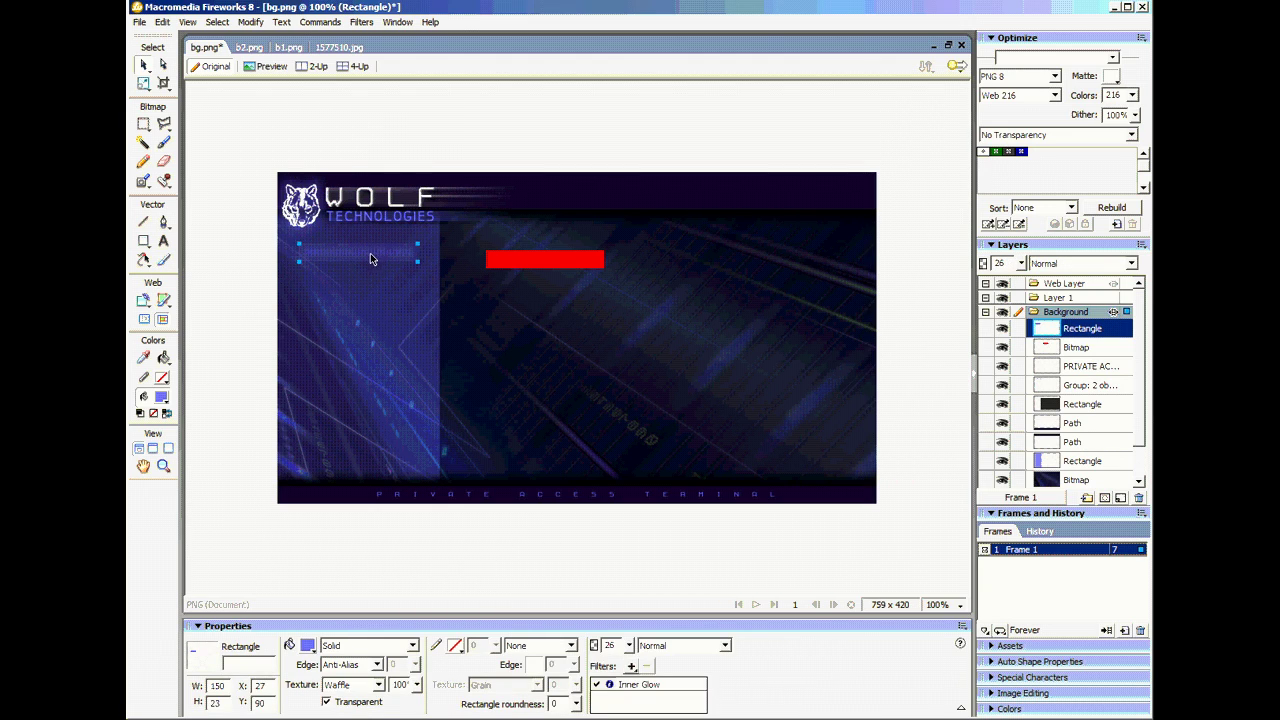
click(326, 702)
drag(416, 684, 417, 702)
mouse_move(392, 265)
mouse_down()
mouse_move(397, 294)
mouse_move(536, 328)
mouse_move(480, 323)
mouse_move(611, 326)
mouse_move(607, 269)
mouse_move(579, 421)
mouse_move(609, 341)
mouse_move(574, 343)
mouse_move(387, 256)
mouse_up()
drag(629, 645, 633, 580)
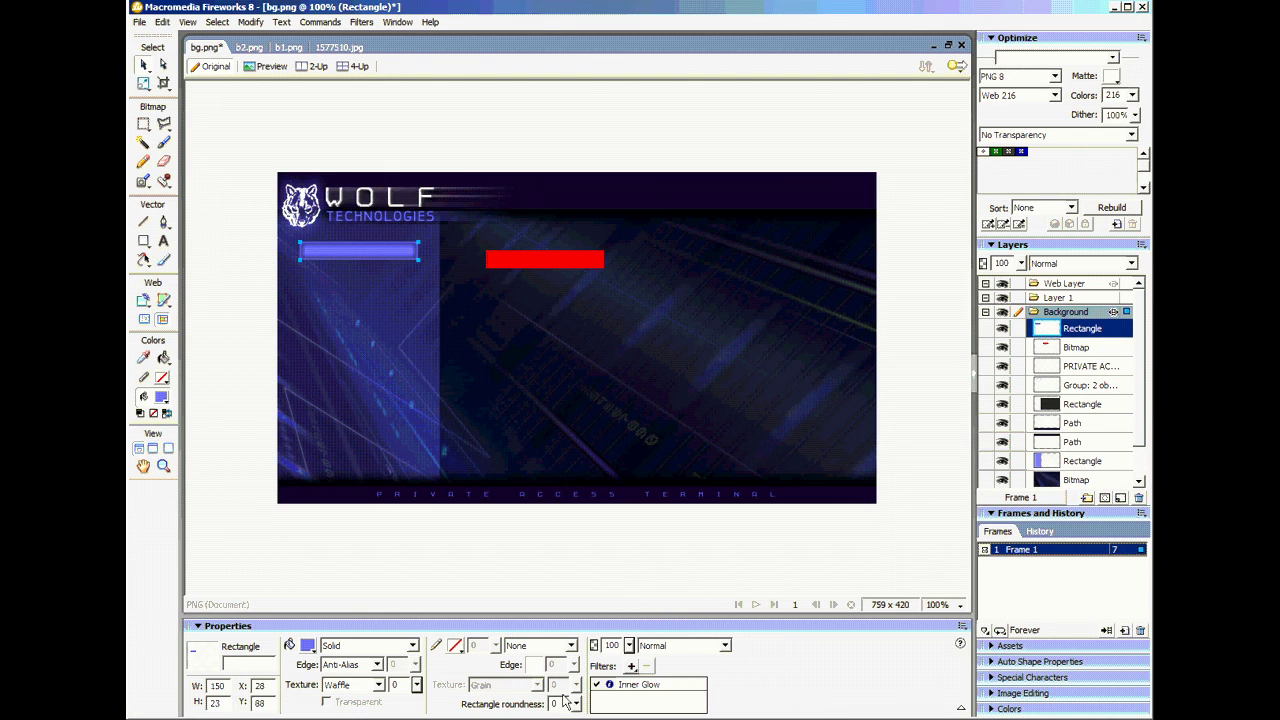
click(405, 160)
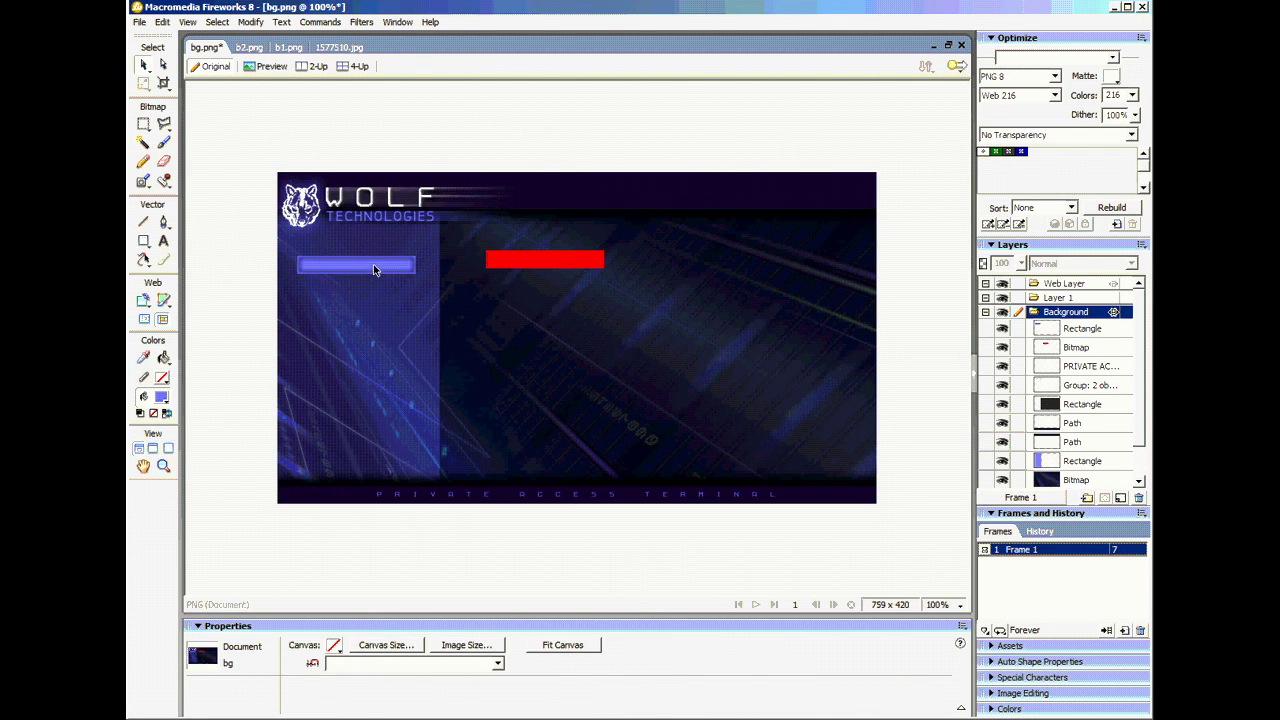
drag(375, 270, 381, 260)
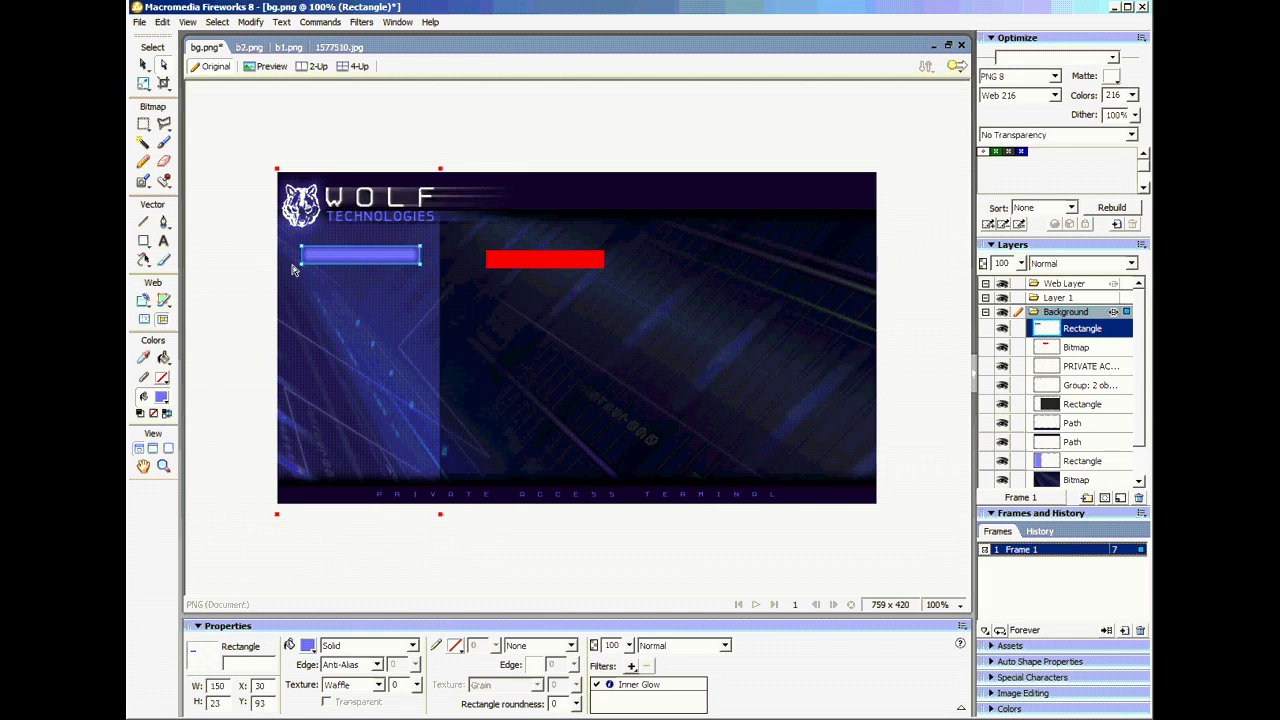
Shape the small bar's right end into an arrow tip by adding a middle point with the Pen tool and pulling in the corners.
click(165, 225)
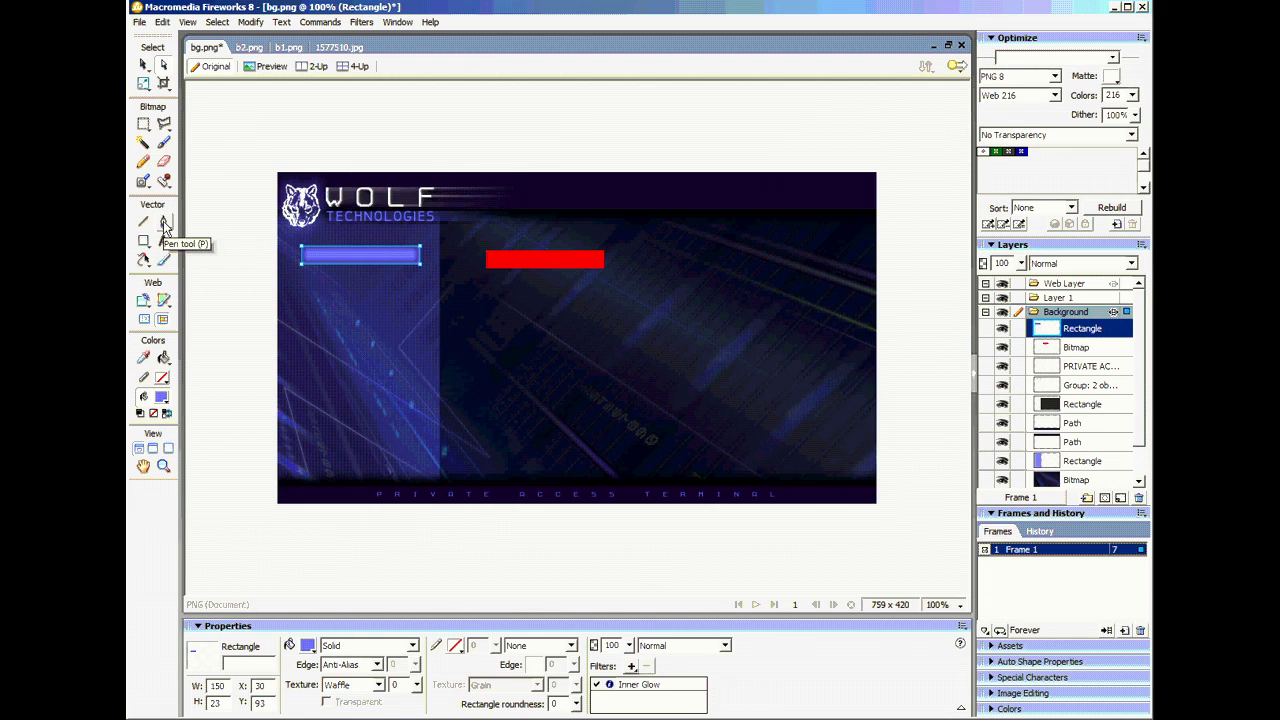
click(422, 269)
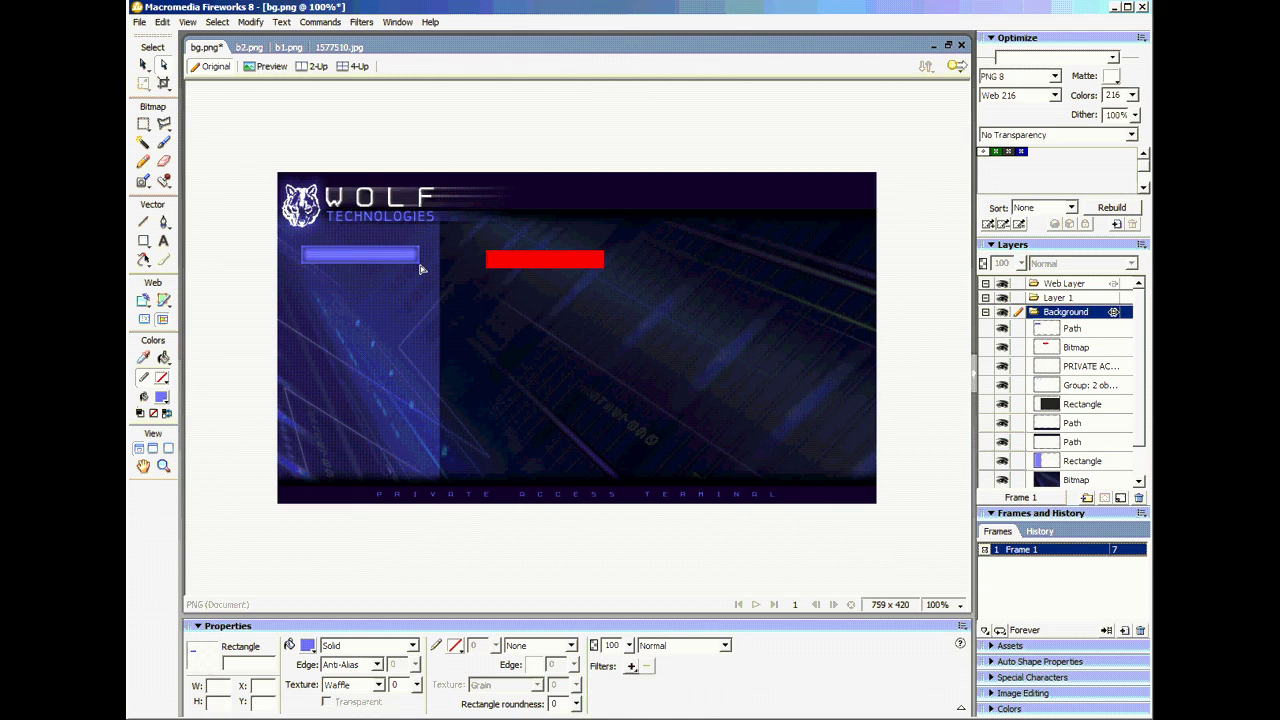
click(365, 274)
click(164, 222)
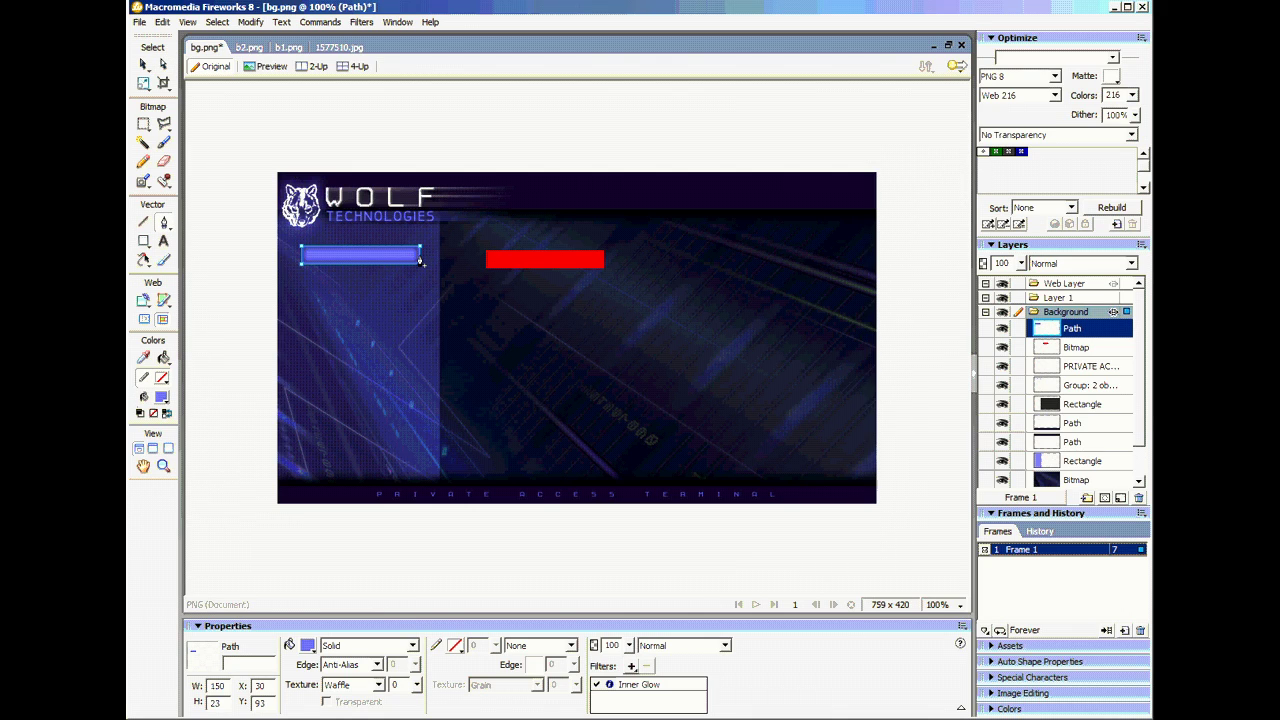
key(a)
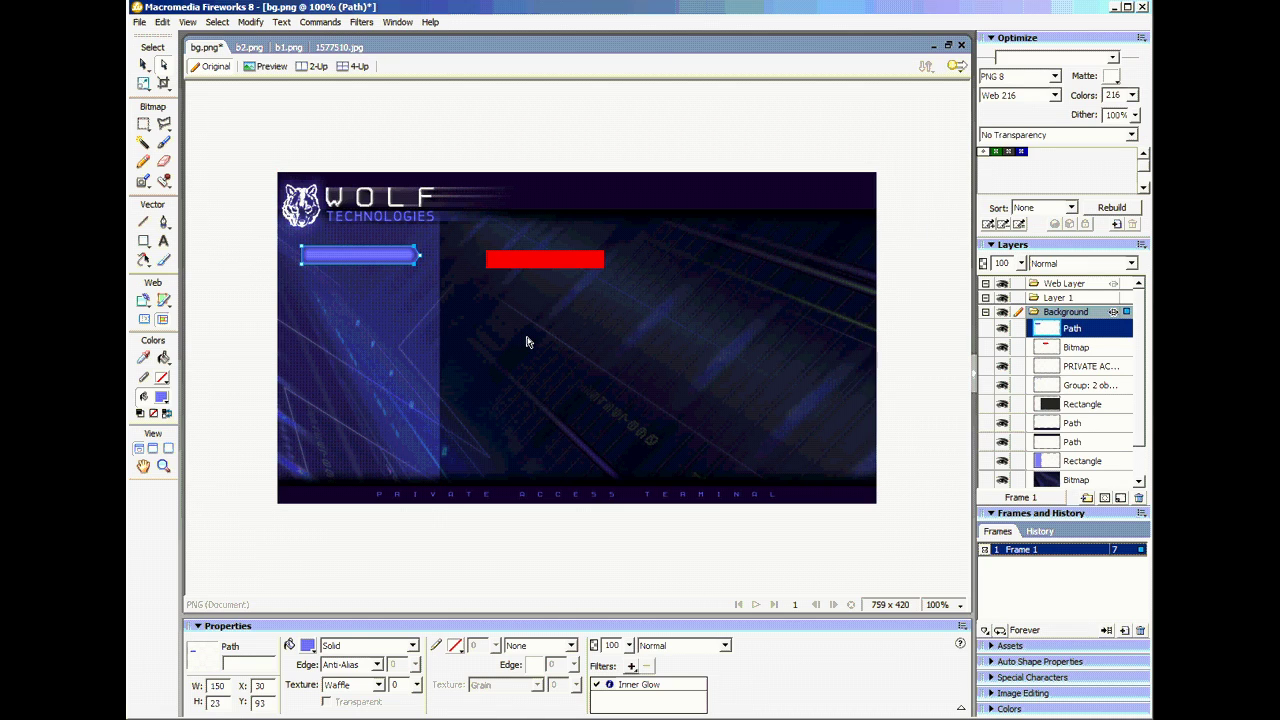
click(363, 151)
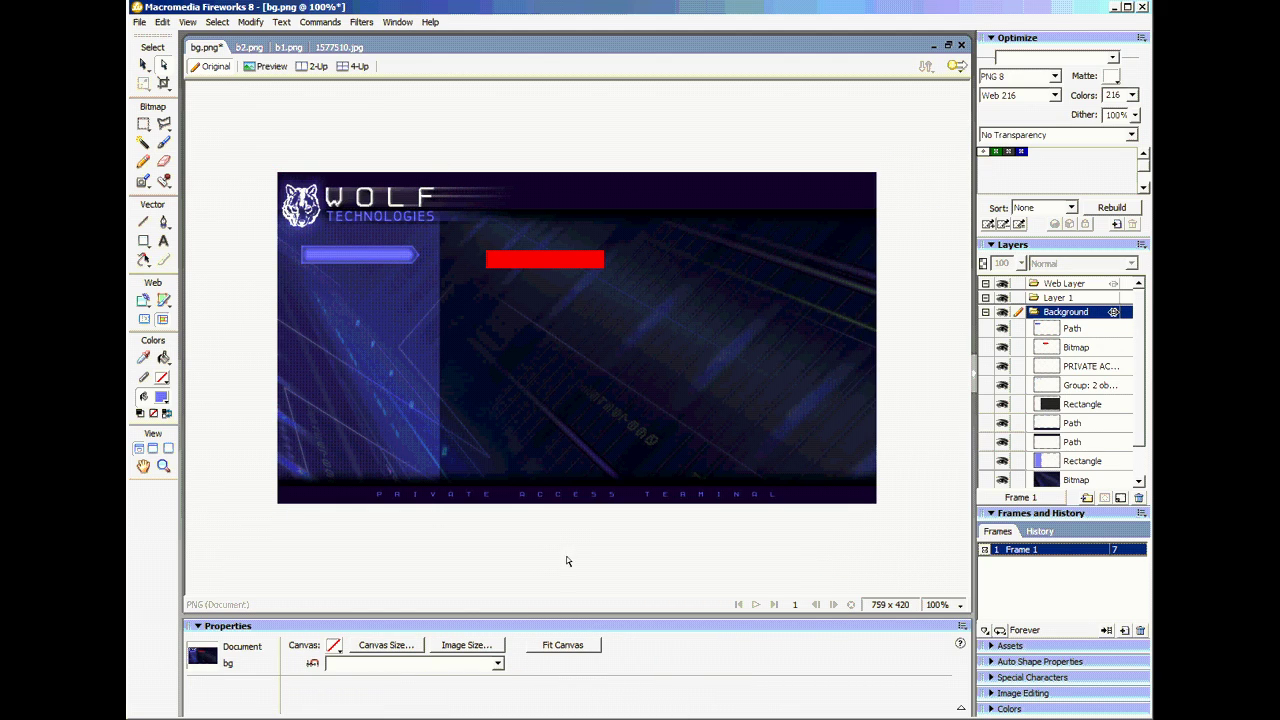
Delete the red bar from the content area of bg.png and cut the arrow-shaped bar from the left column.
click(547, 262)
key(Delete)
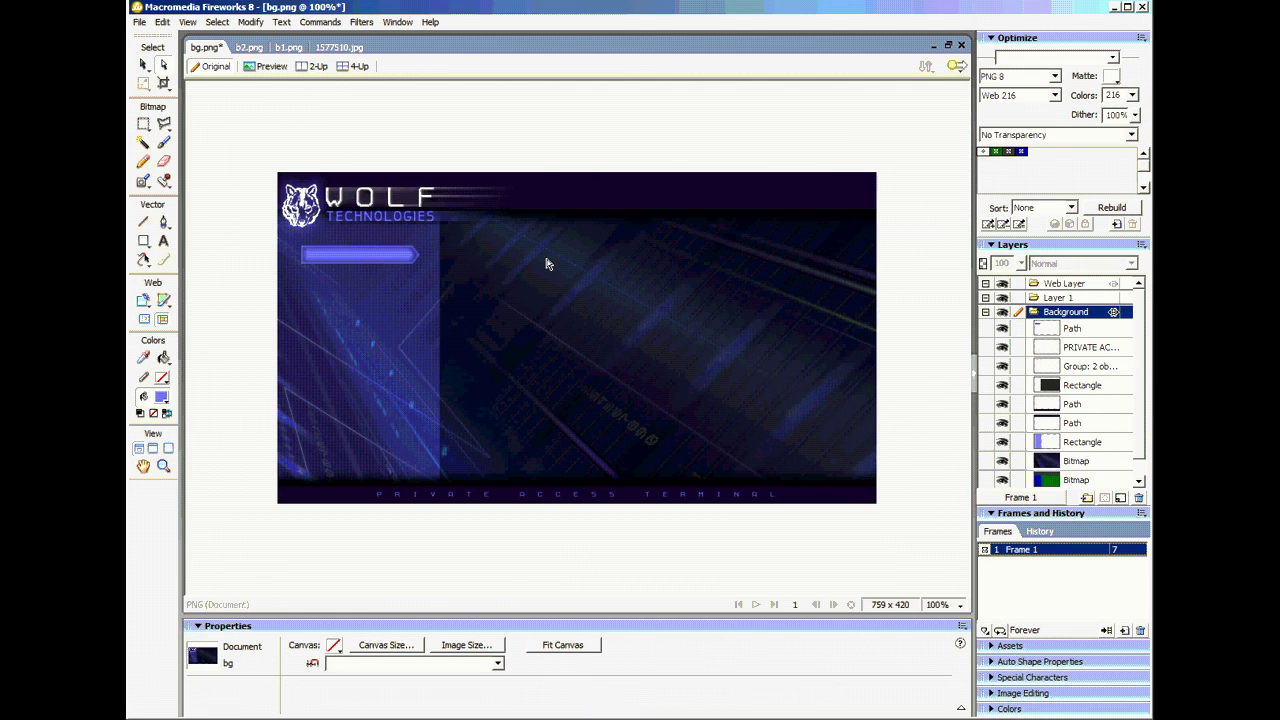
click(365, 256)
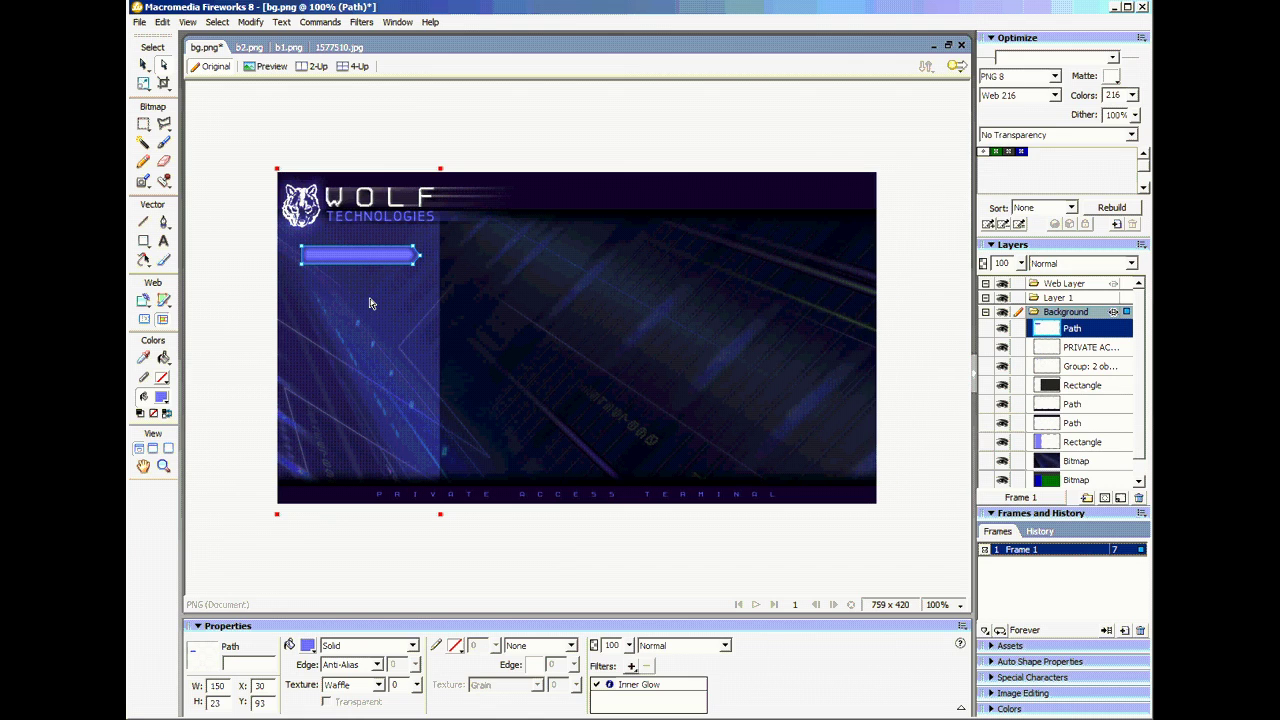
key(ctrl+d)
Replace the red bitmap in b1.png with the arrow-shaped bar.
click(290, 50)
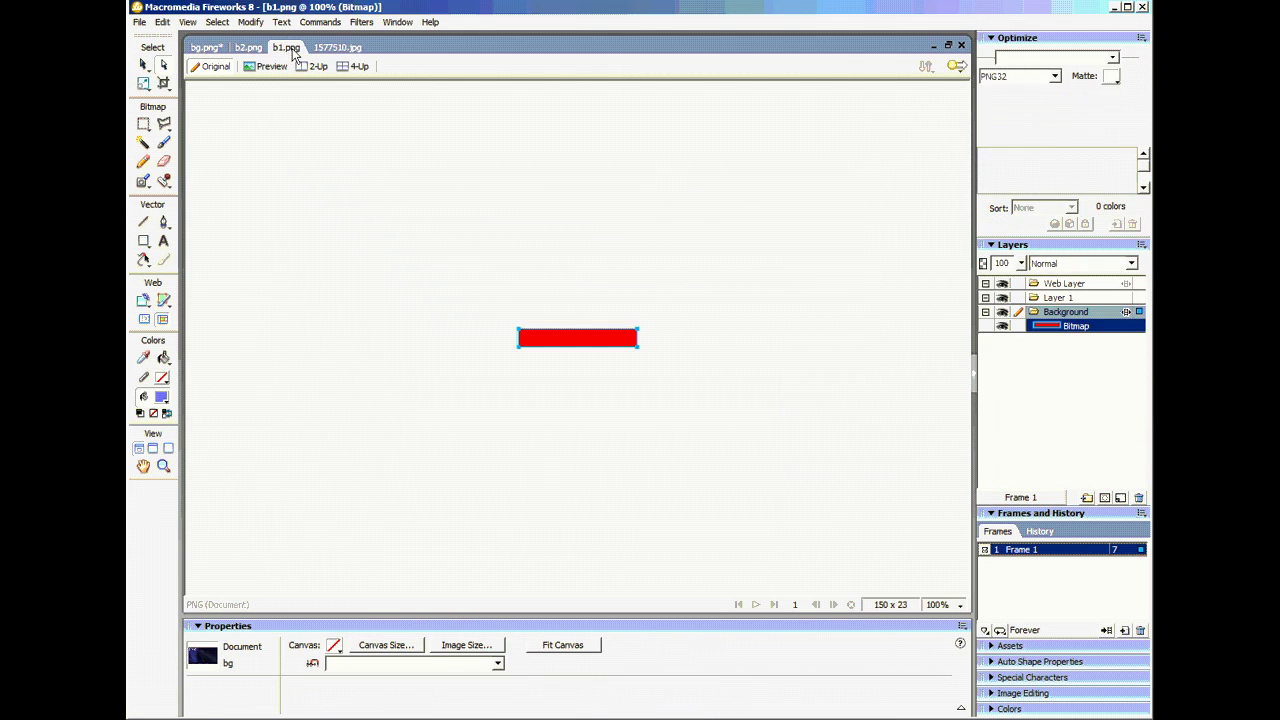
click(563, 397)
click(571, 338)
key(Delete)
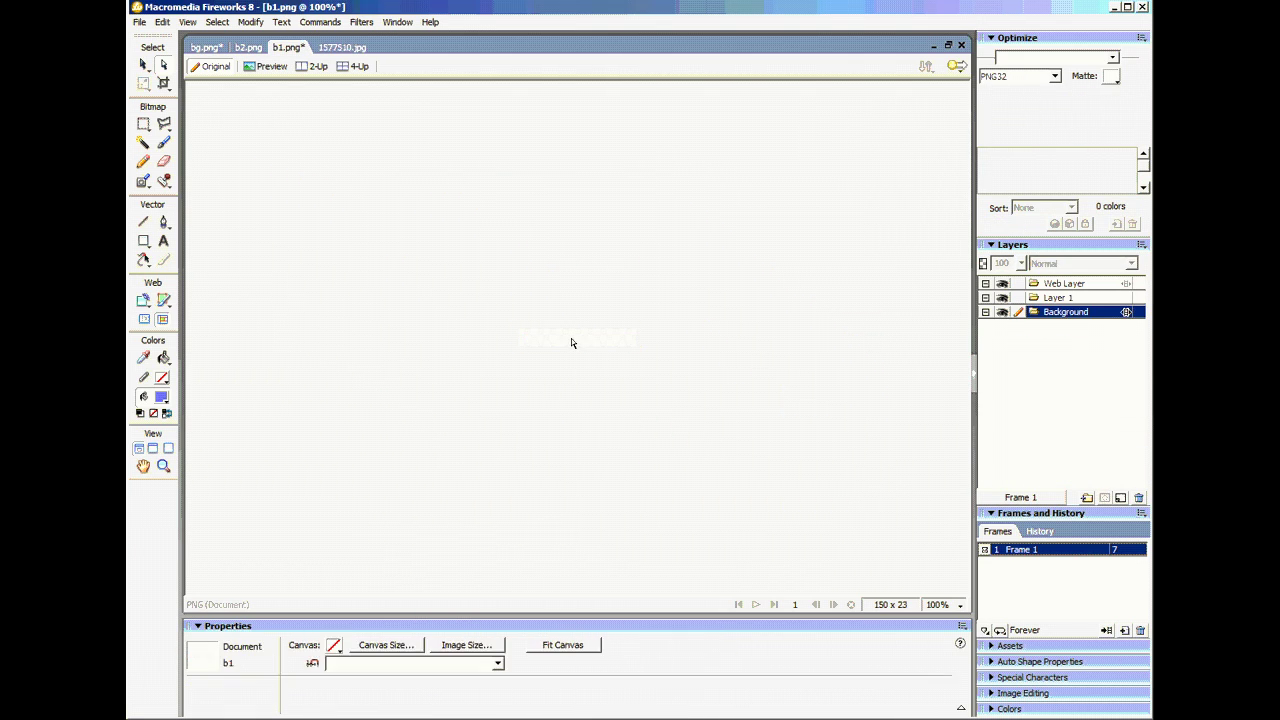
key(ctrl+v)
click(662, 397)
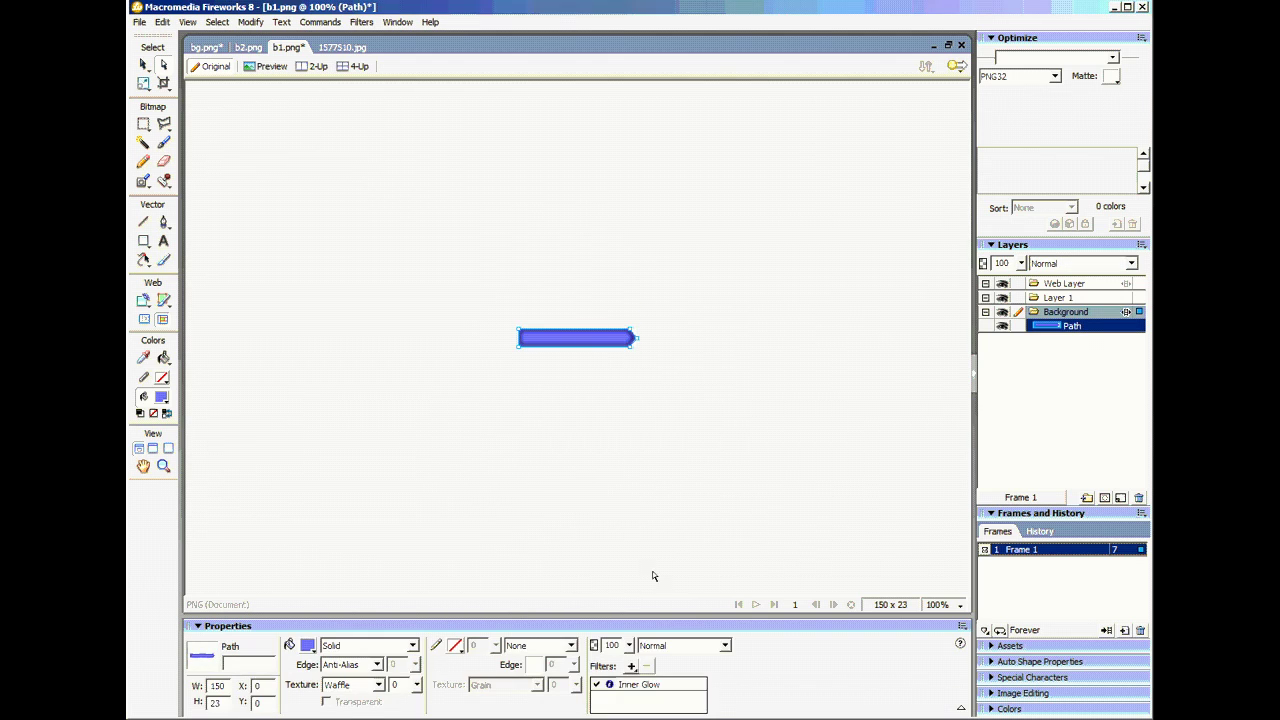
key(ctrl+d)
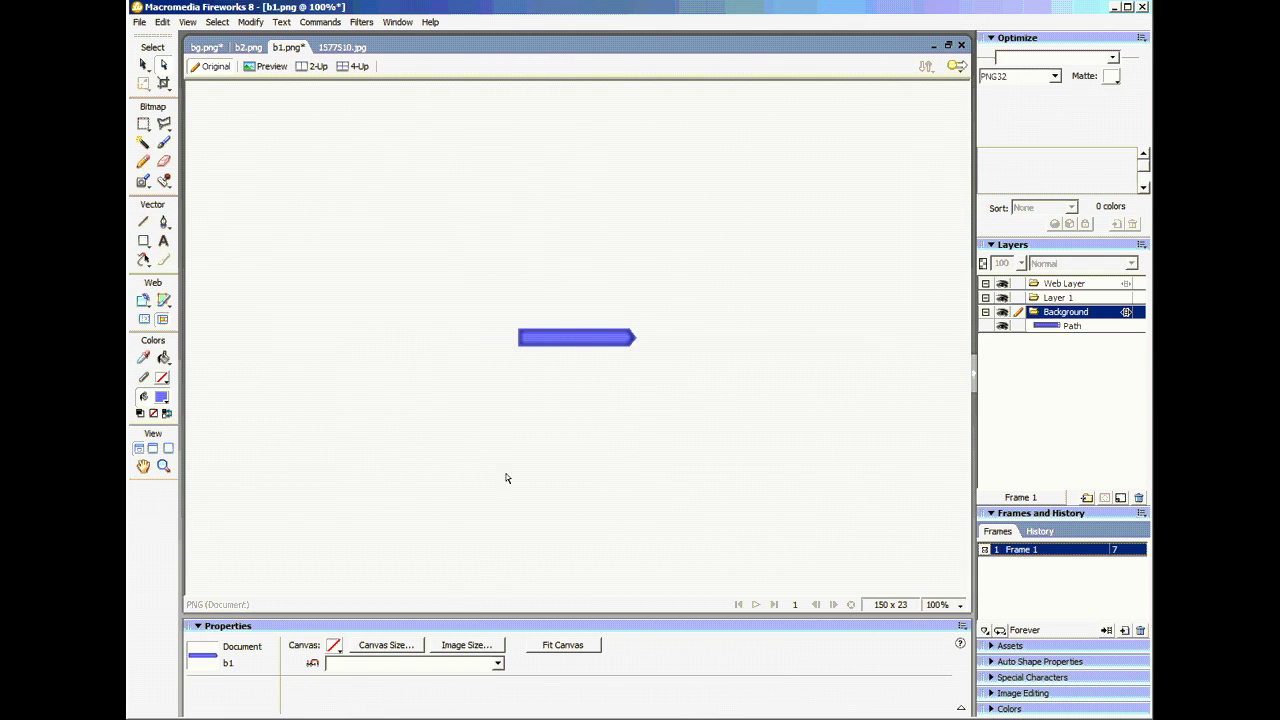
Copy the arrow-shaped bar from b1.png and paste it into b2.png in place of the purple bitmap.
click(561, 347)
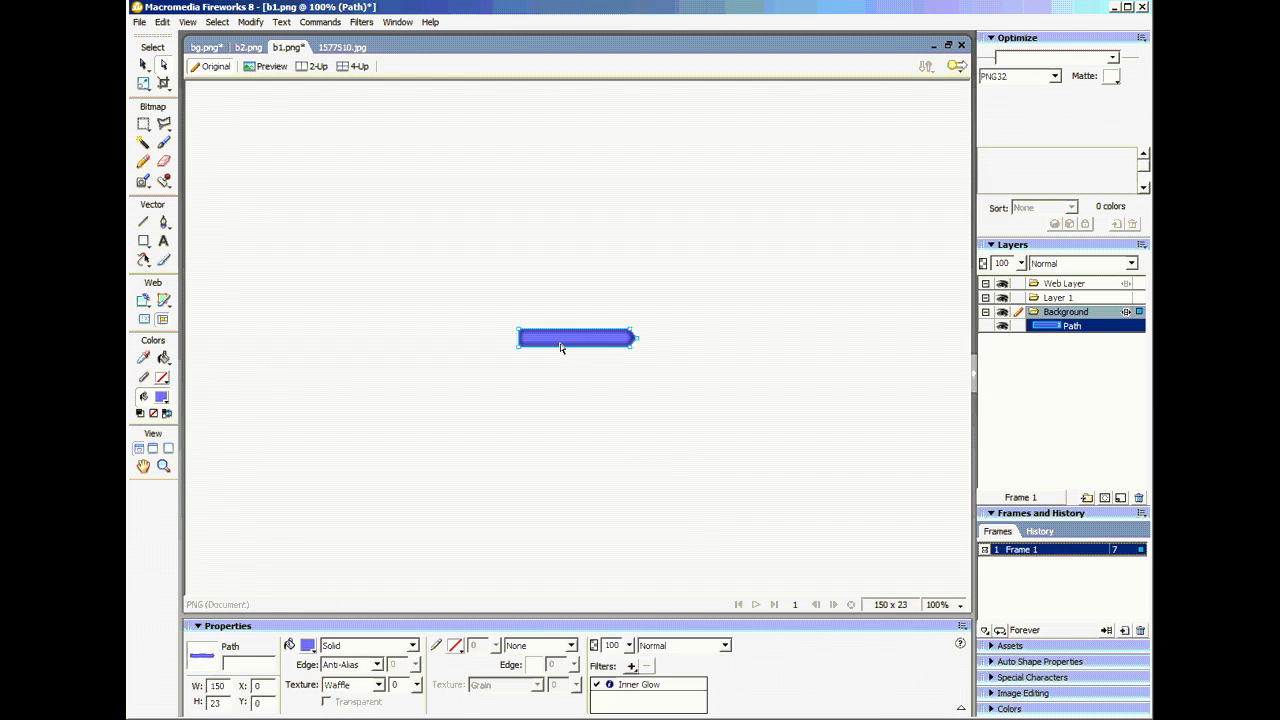
click(342, 48)
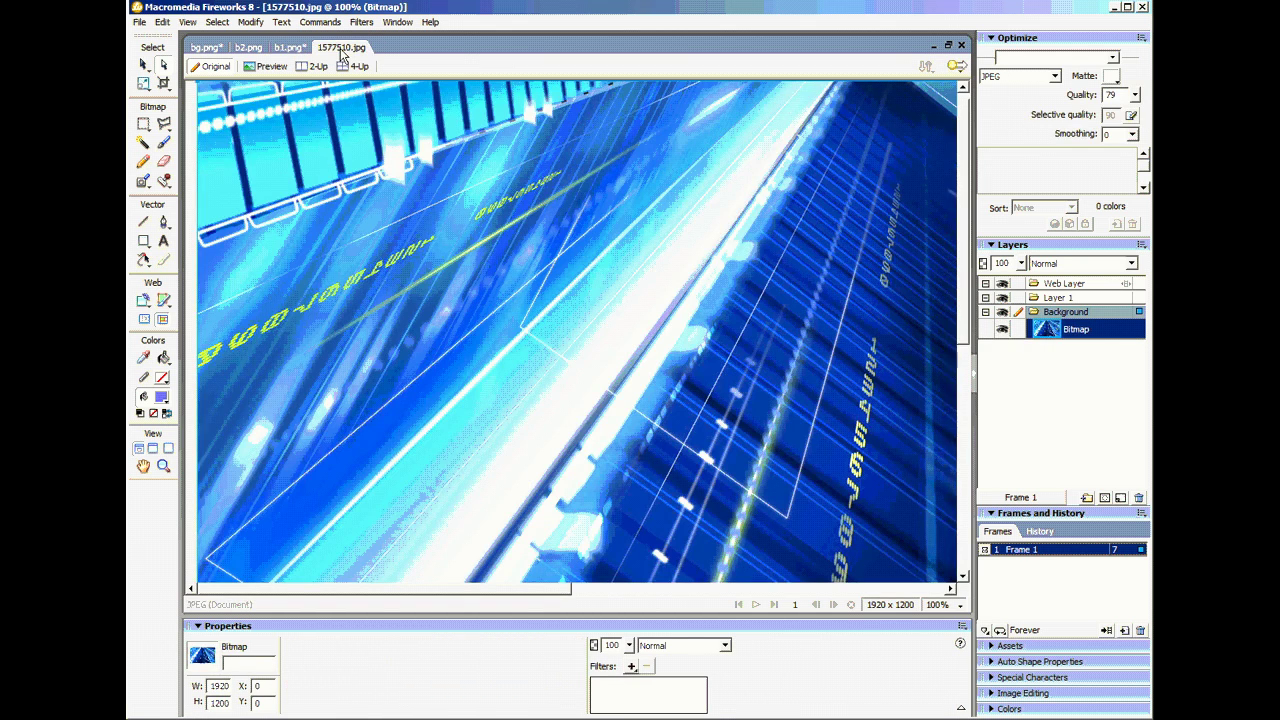
click(250, 49)
click(143, 64)
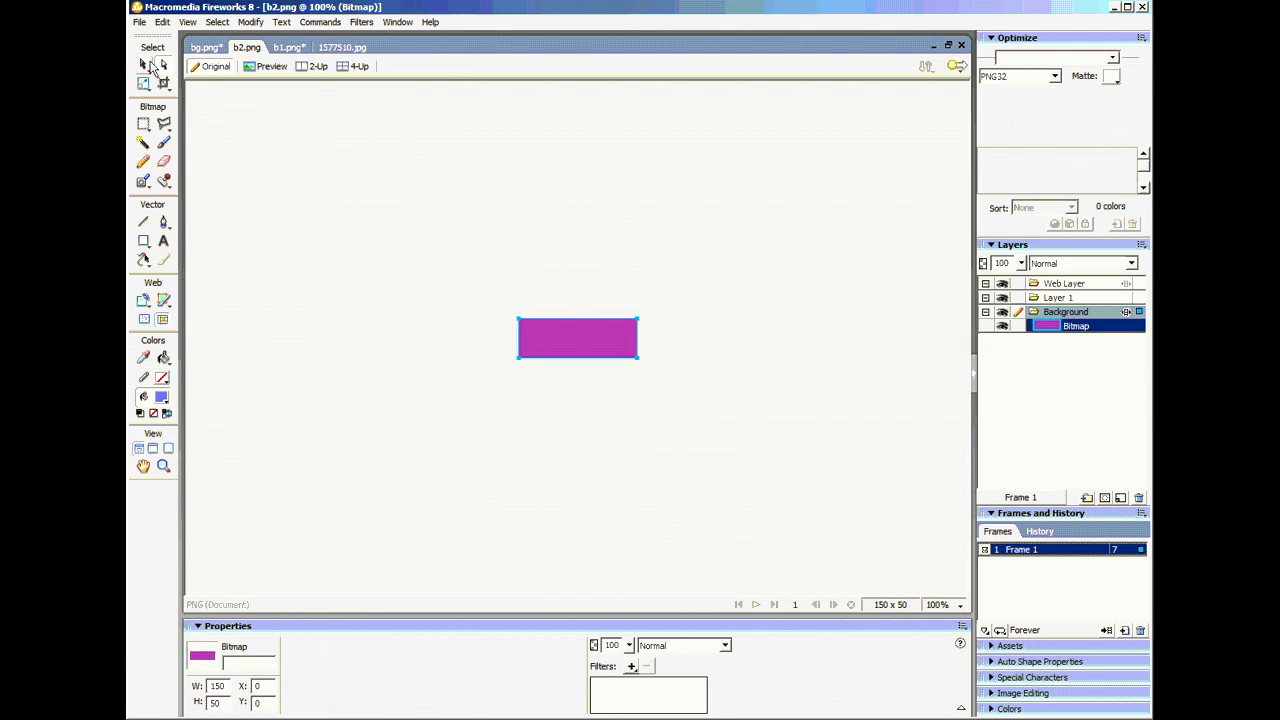
click(256, 179)
click(597, 354)
key(Delete)
key(ctrl+v)
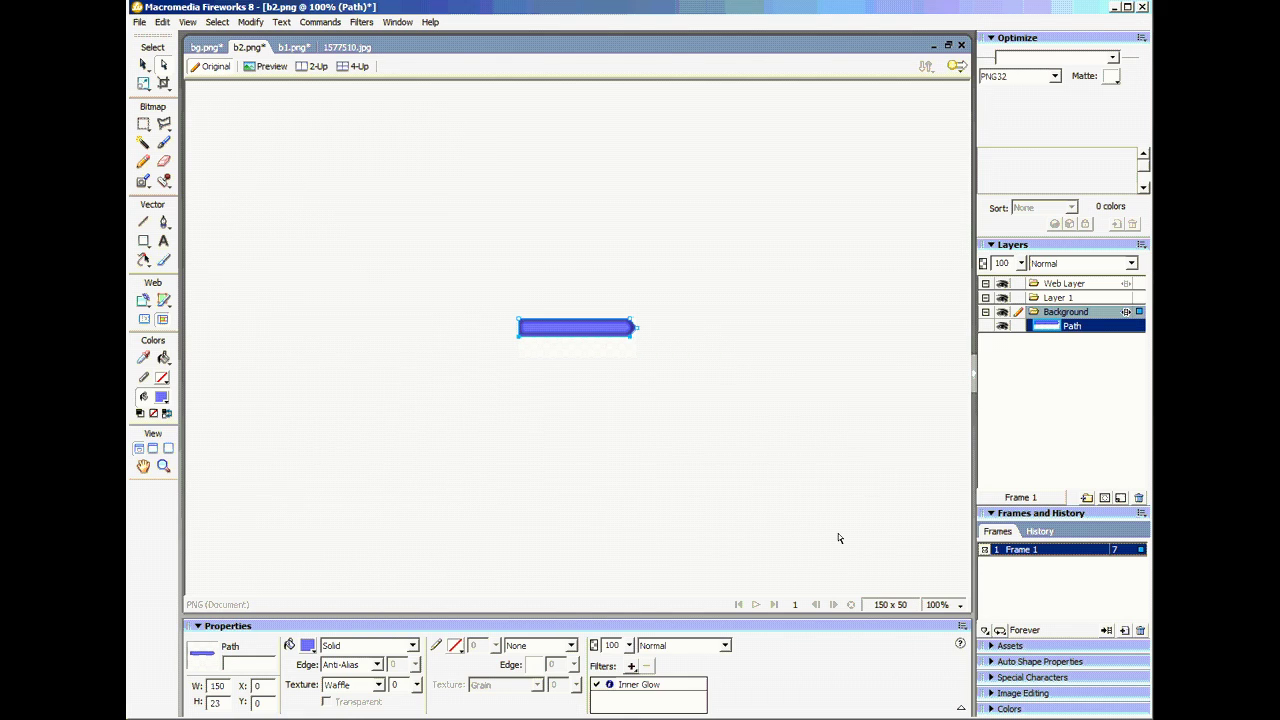
Stretch the lower edge of the arrow bar in b2.png down to a total height of 49 px.
key(shift+Down)
key(shift+Down)
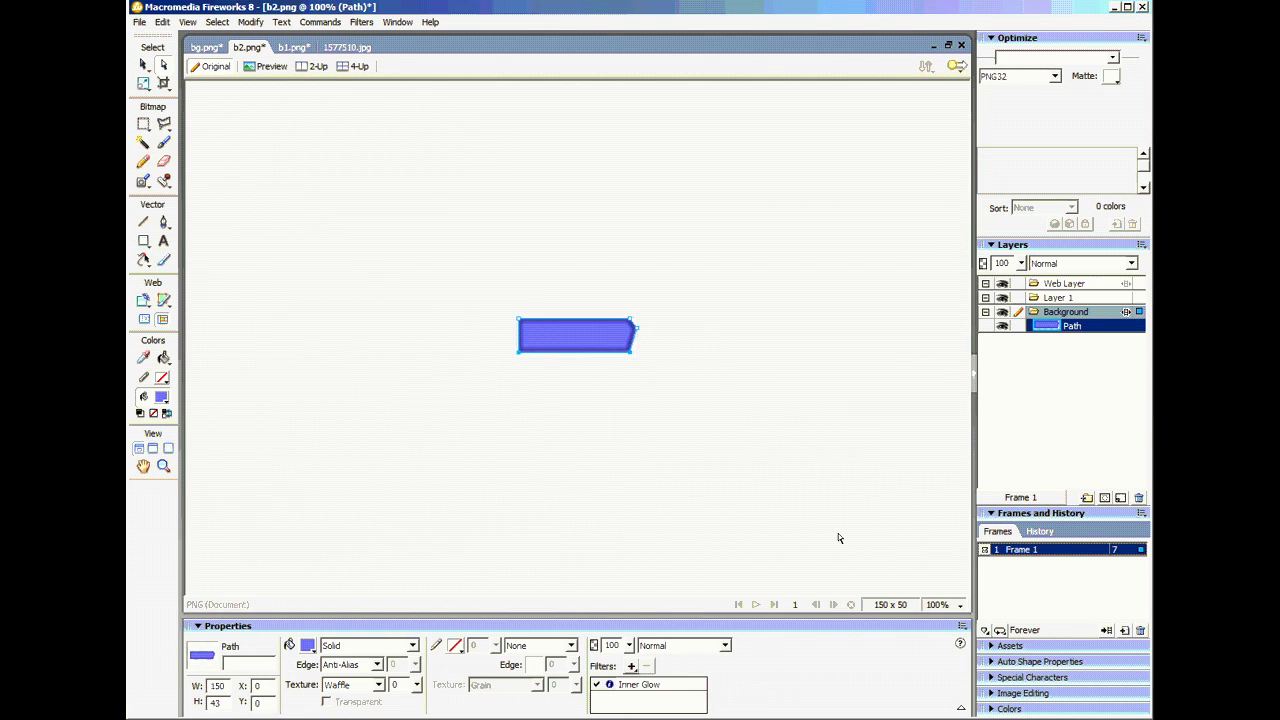
key(Down)
key(Down)
key(Down)
key(Down)
key(Down)
key(Down)
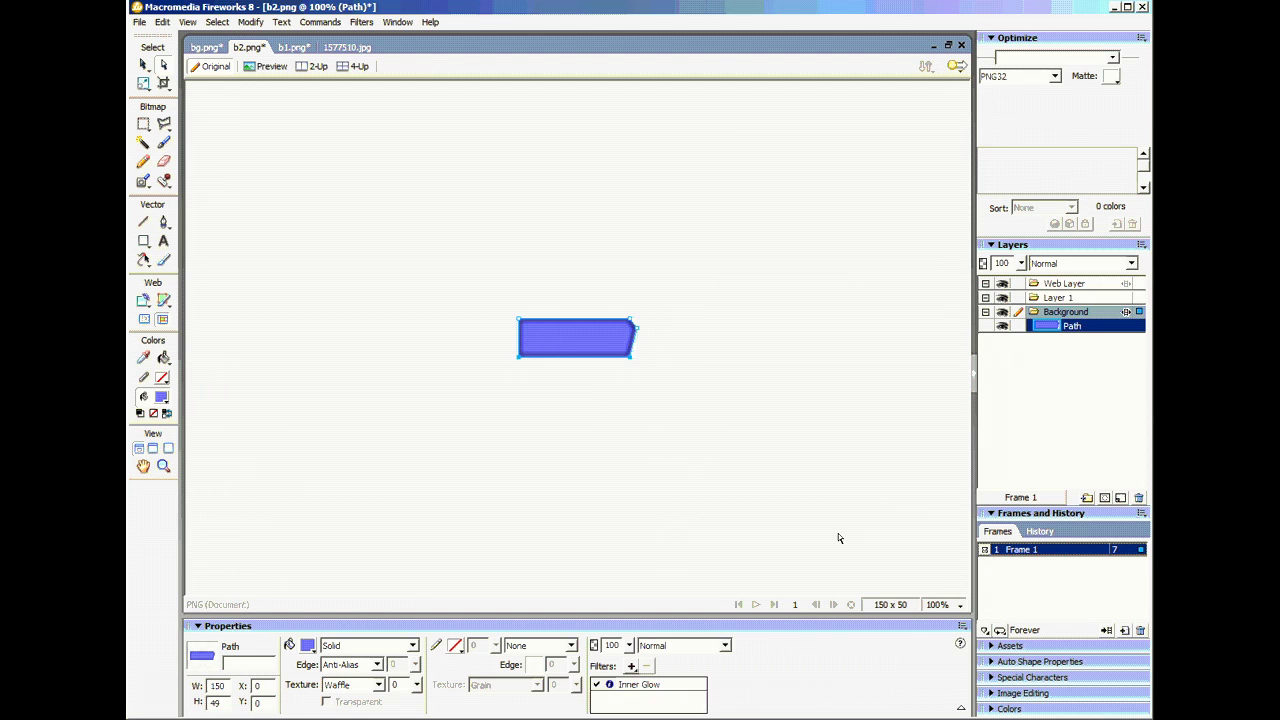
Move the tip point of the taller arrow button in b2.png down to the middle of its height.
click(595, 457)
click(637, 331)
click(695, 442)
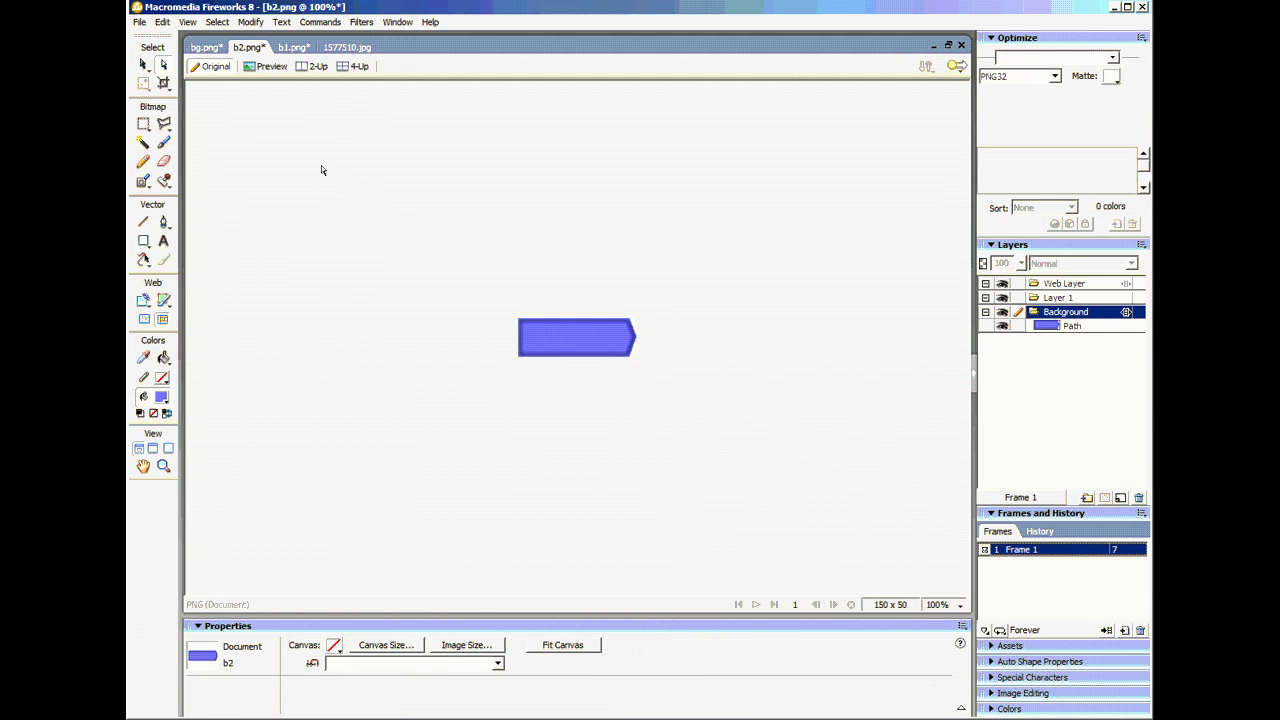
Compare the open bg.png and button documents and return to bg.png.
click(209, 50)
click(250, 48)
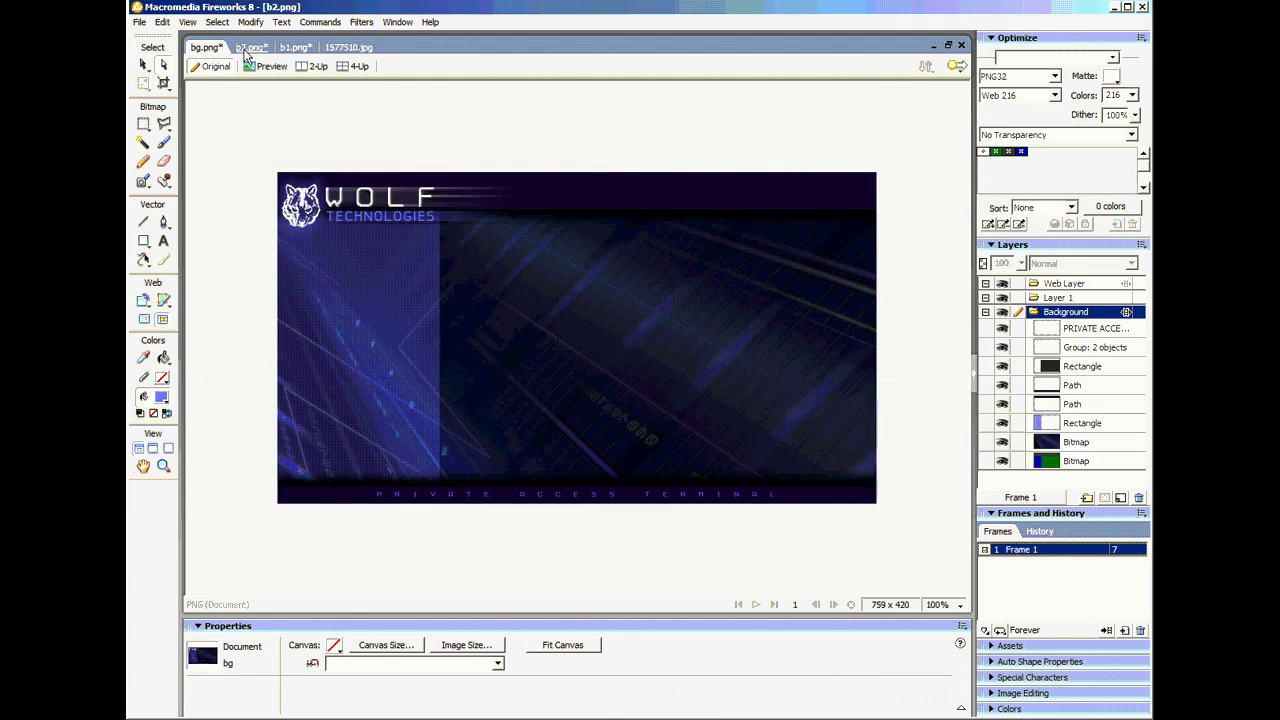
click(289, 48)
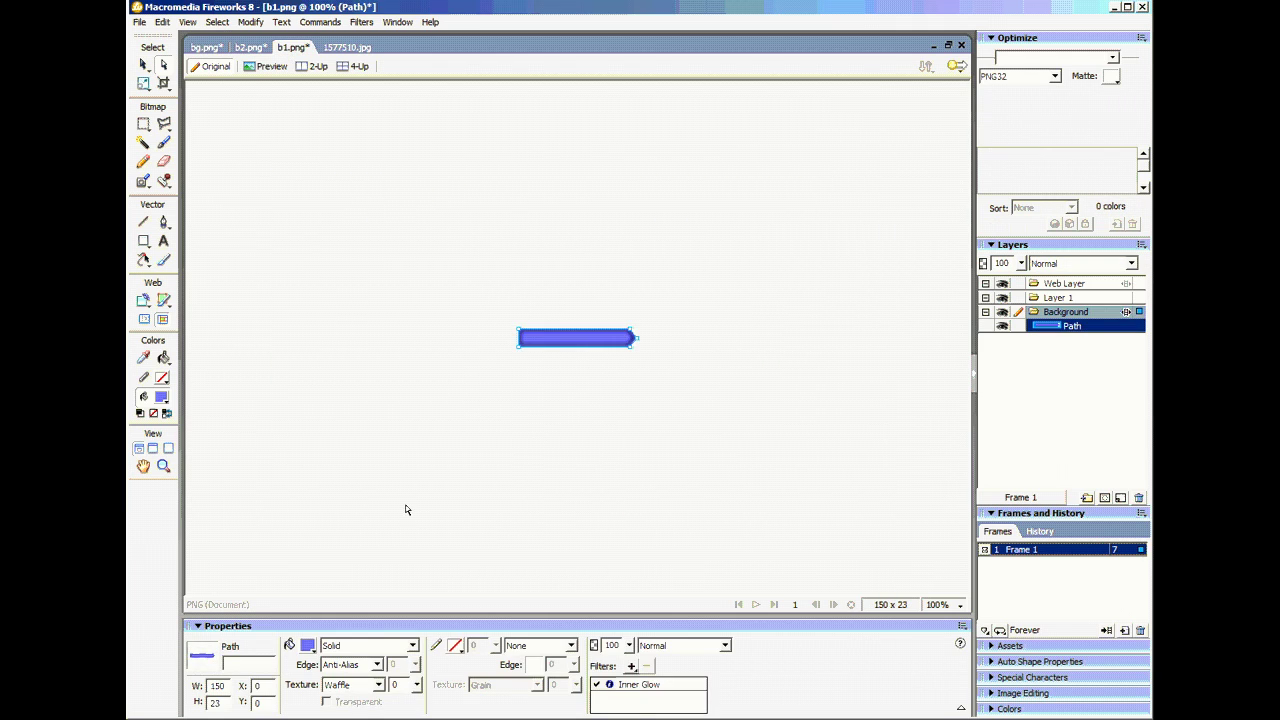
click(210, 48)
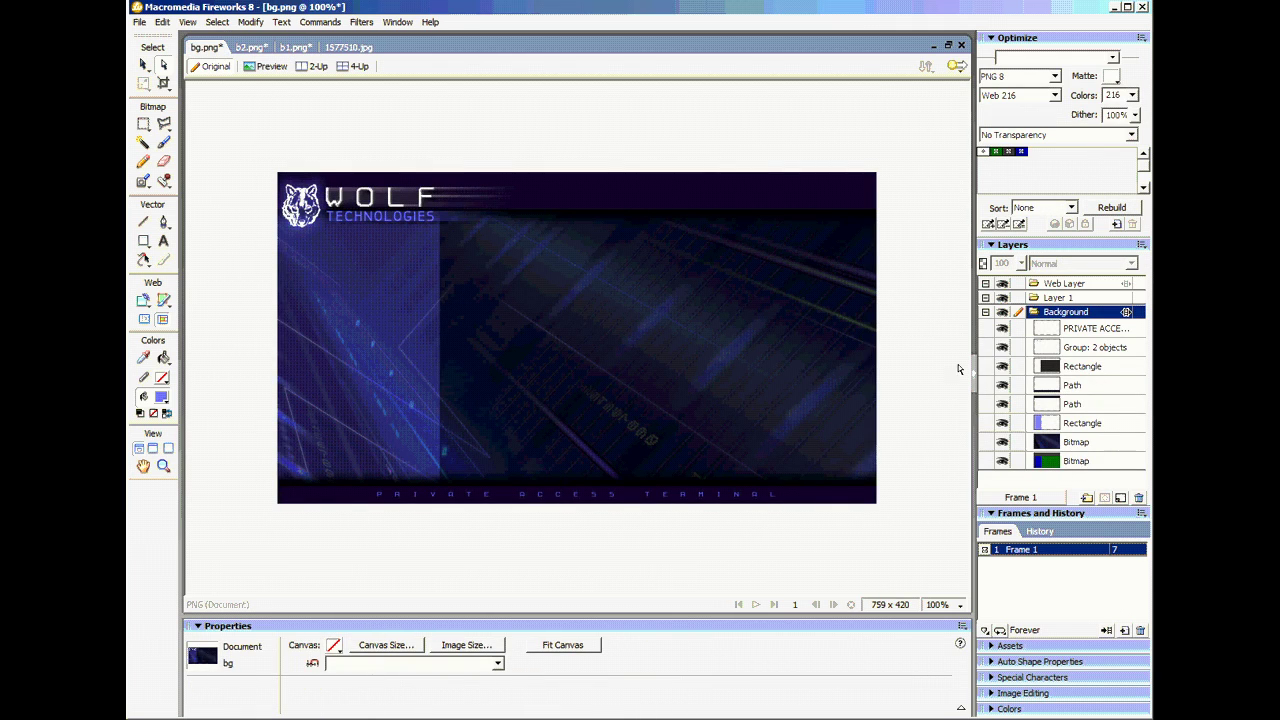
Bevel the right end of the top bar in bg.png by moving its upper-right corner point about 45 px left.
click(799, 201)
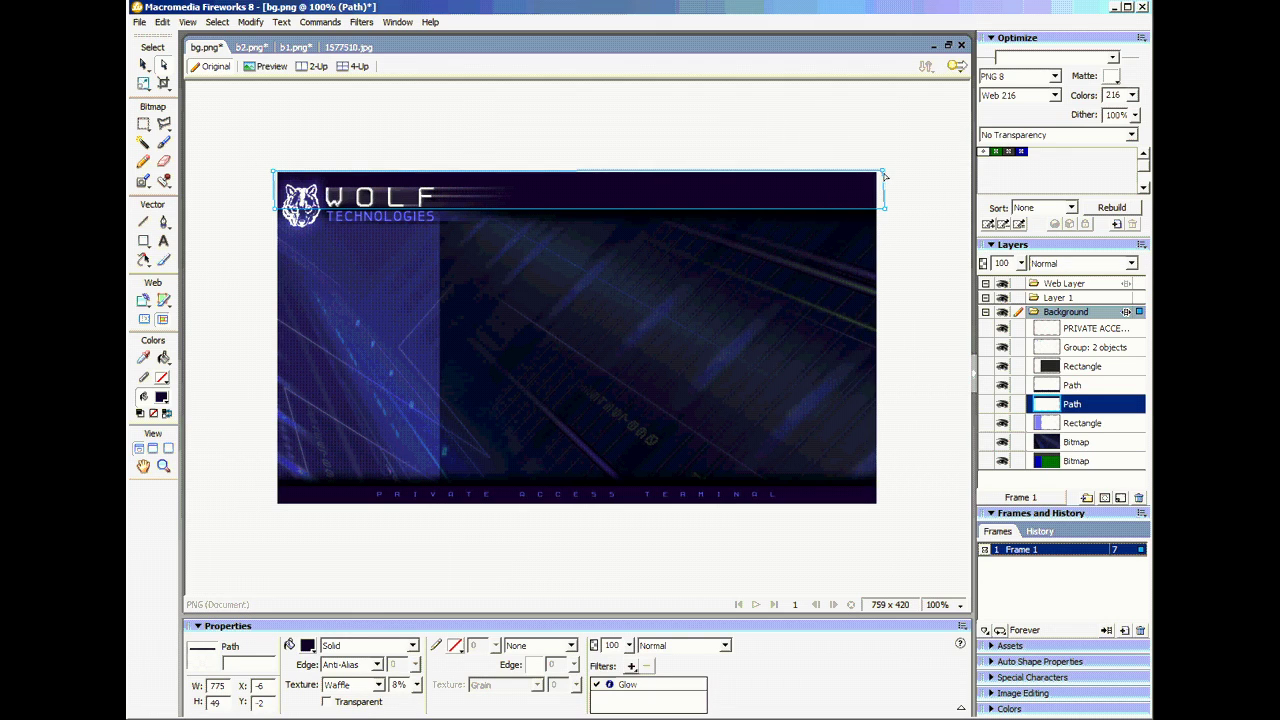
key(shift+Left)
key(shift+Left)
key(shift+Left)
key(shift+Left)
key(Left)
key(Left)
key(Left)
key(Left)
key(Left)
click(422, 121)
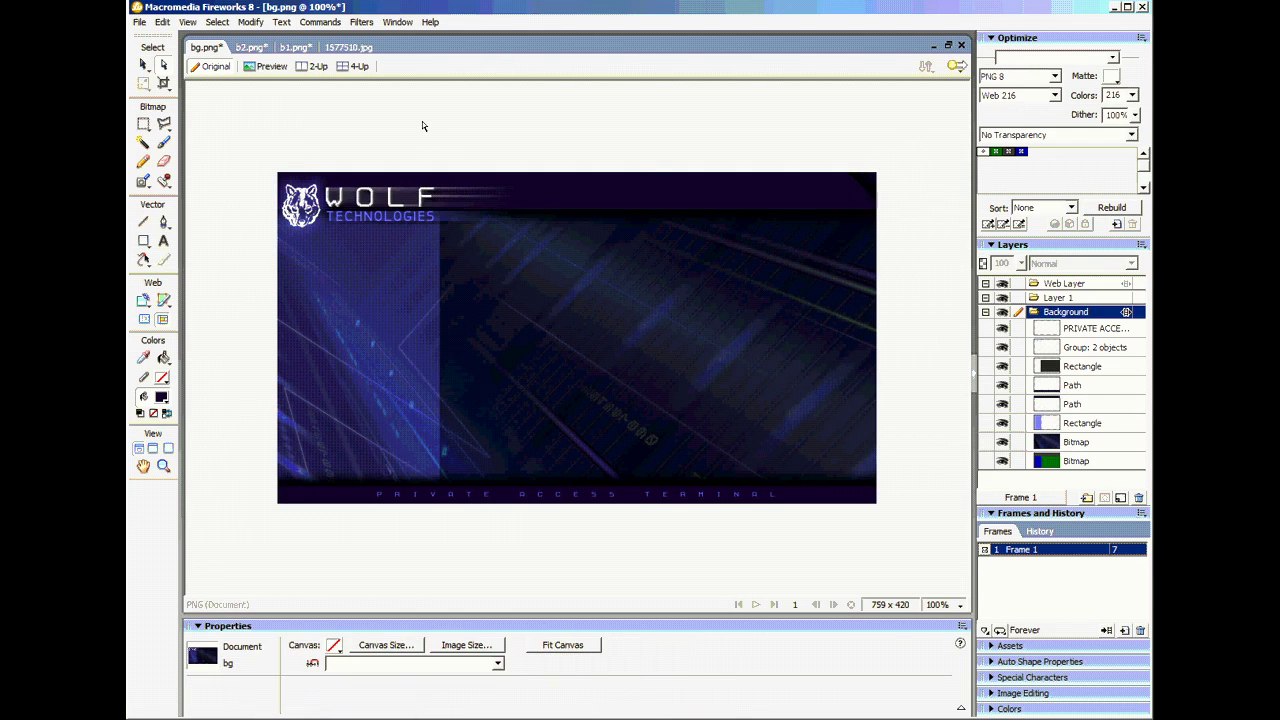
Narrow the bottom bar to 758 px and bevel its right end by moving the lower corner point about 50 px further left.
click(868, 503)
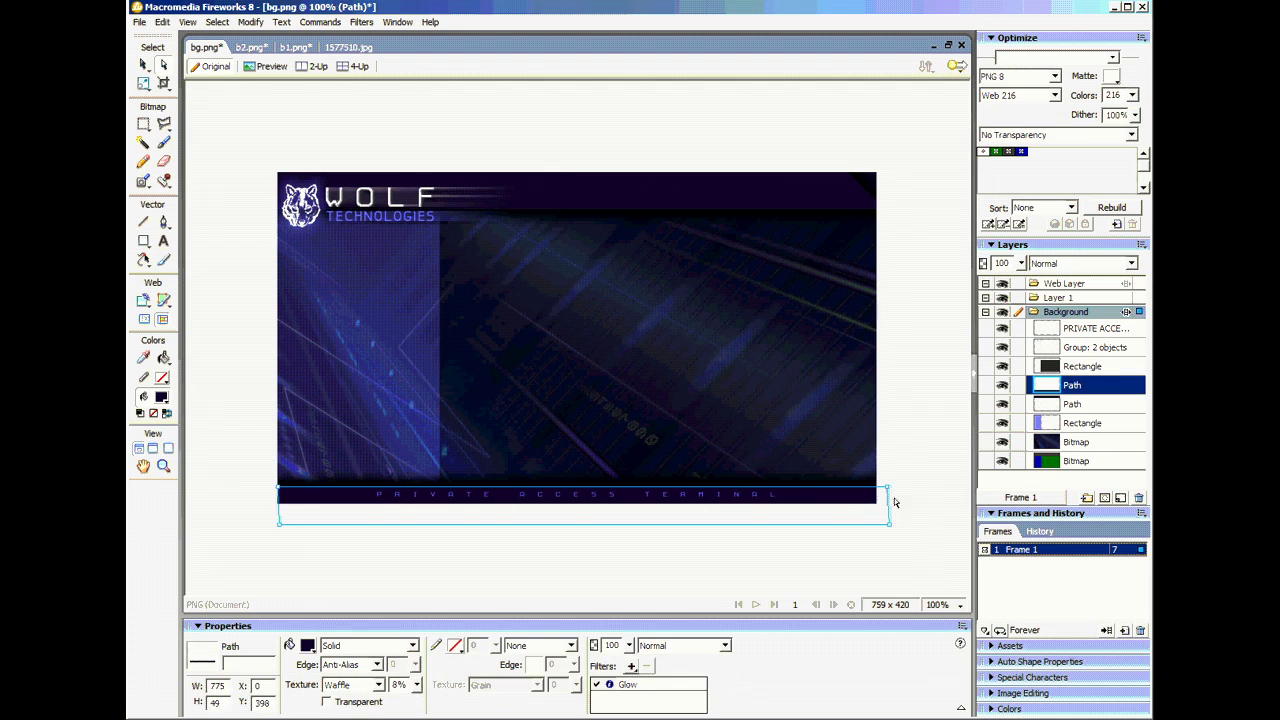
key(shift+Left)
key(shift+Left)
key(shift+Left)
key(Left)
key(Left)
key(Left)
key(Left)
key(Left)
key(Left)
key(Left)
key(Left)
key(Left)
key(Left)
key(Left)
key(Left)
key(Left)
key(Left)
key(Left)
key(Left)
key(Left)
key(Left)
key(Left)
key(Left)
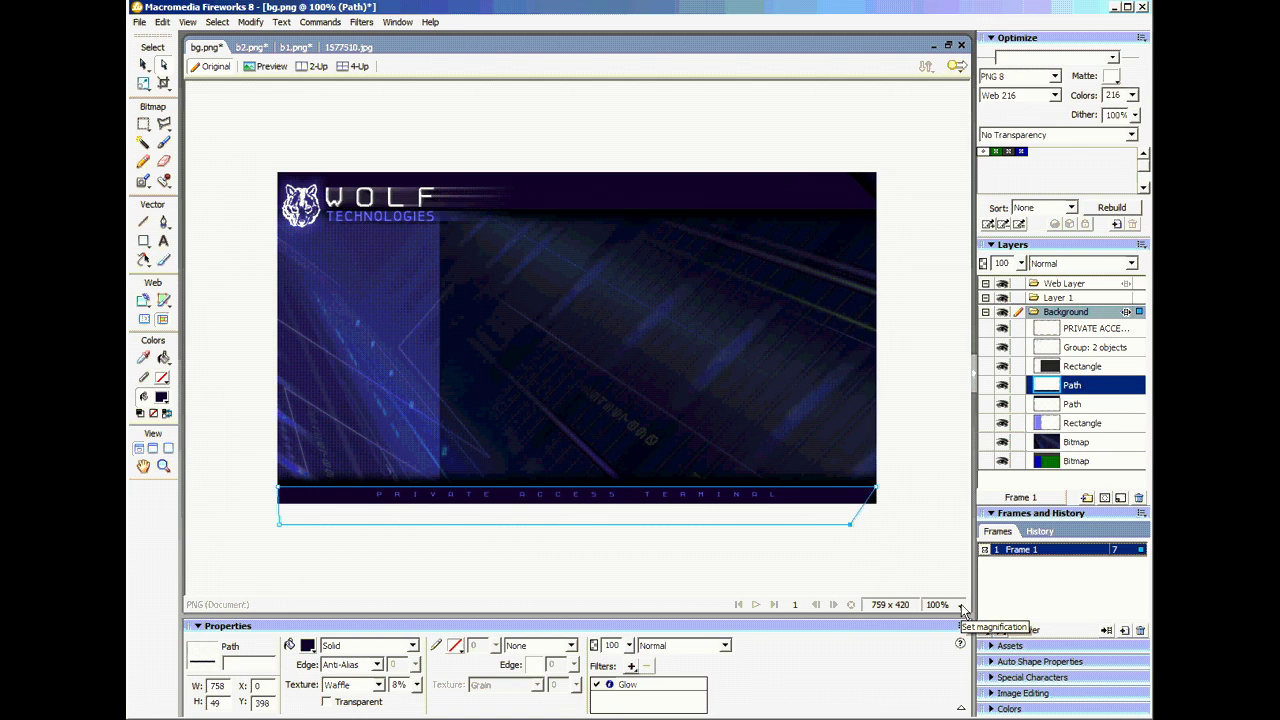
key(Left)
key(Left)
key(Left)
key(Left)
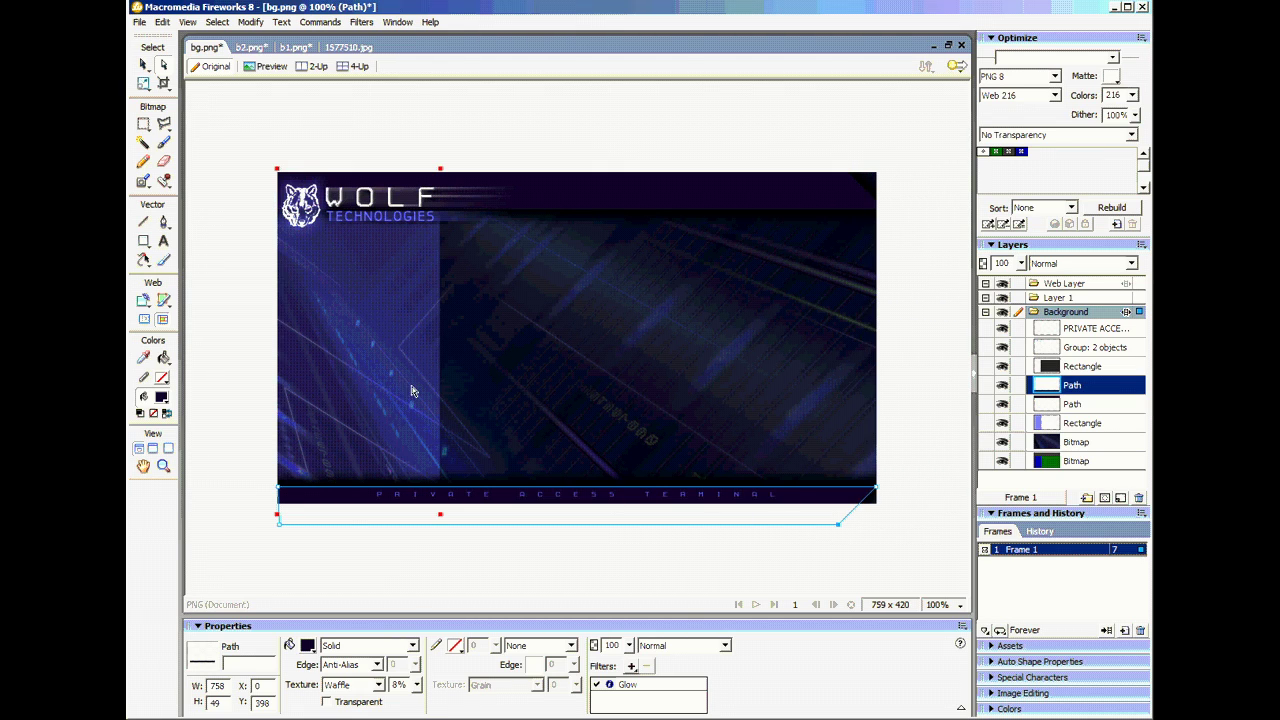
Convert the translucent left panel rectangle into an editable path and move it to the top of the Background layer.
click(1100, 424)
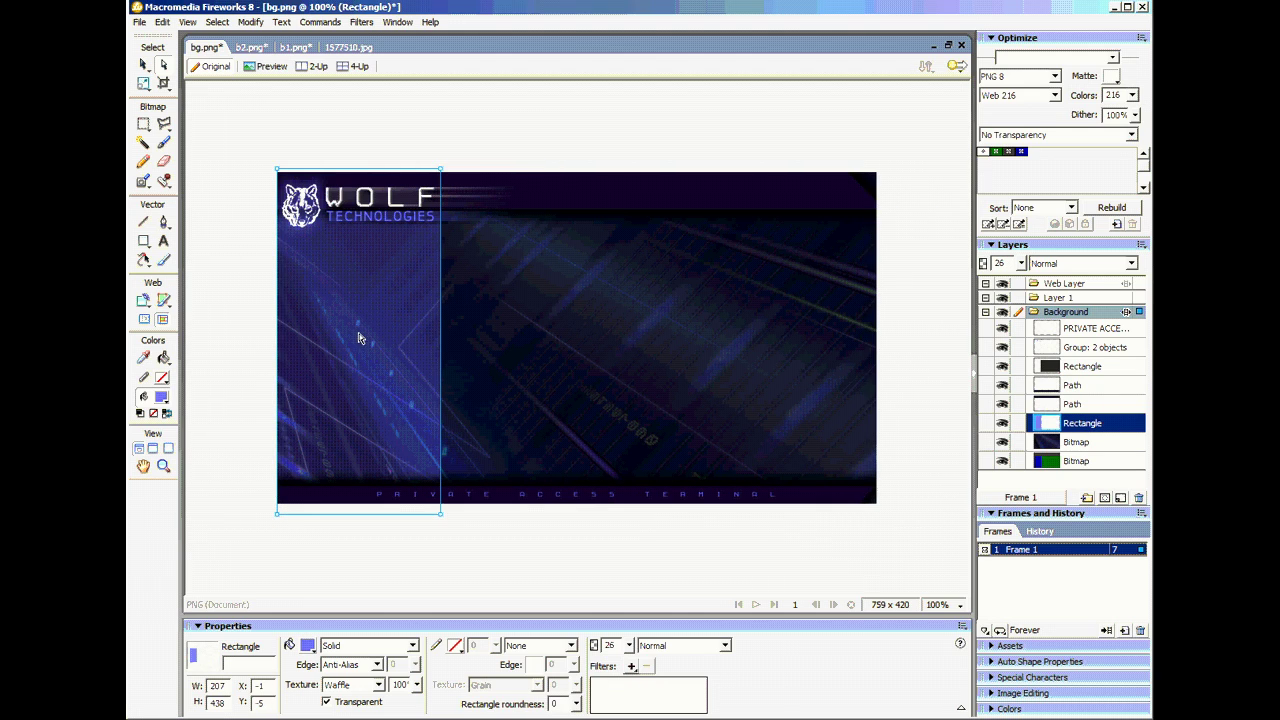
click(443, 519)
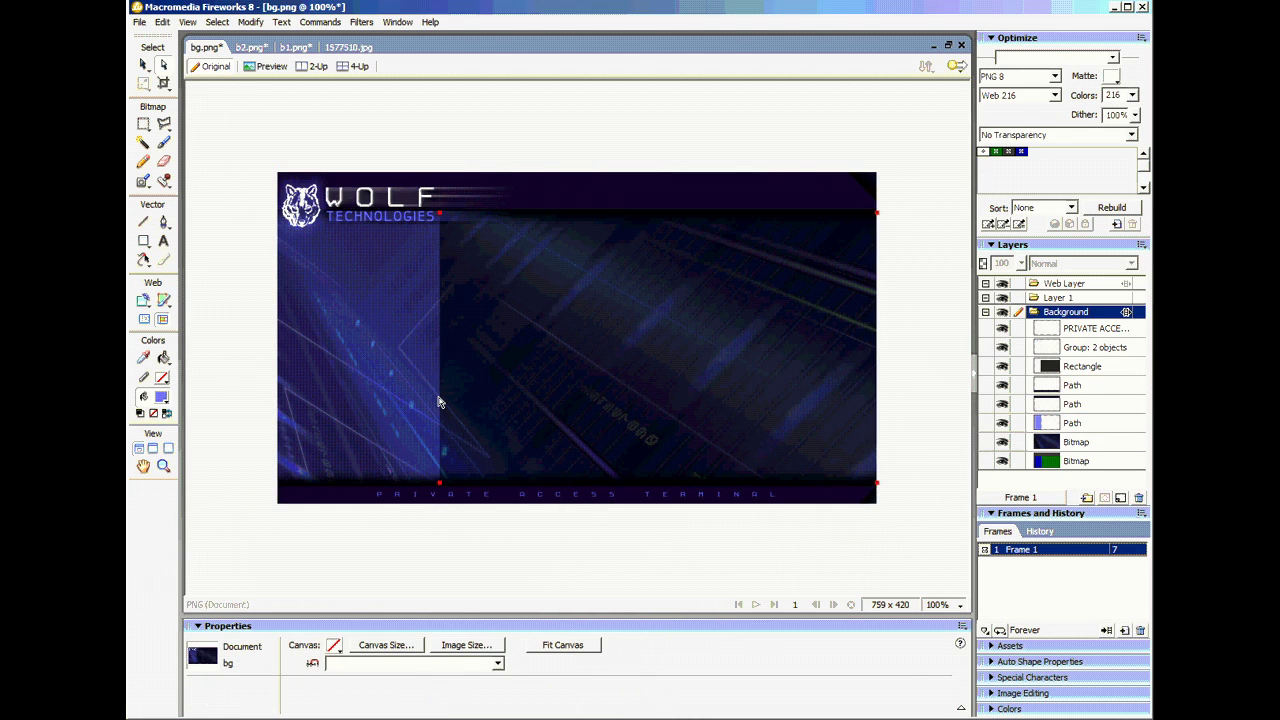
click(1079, 424)
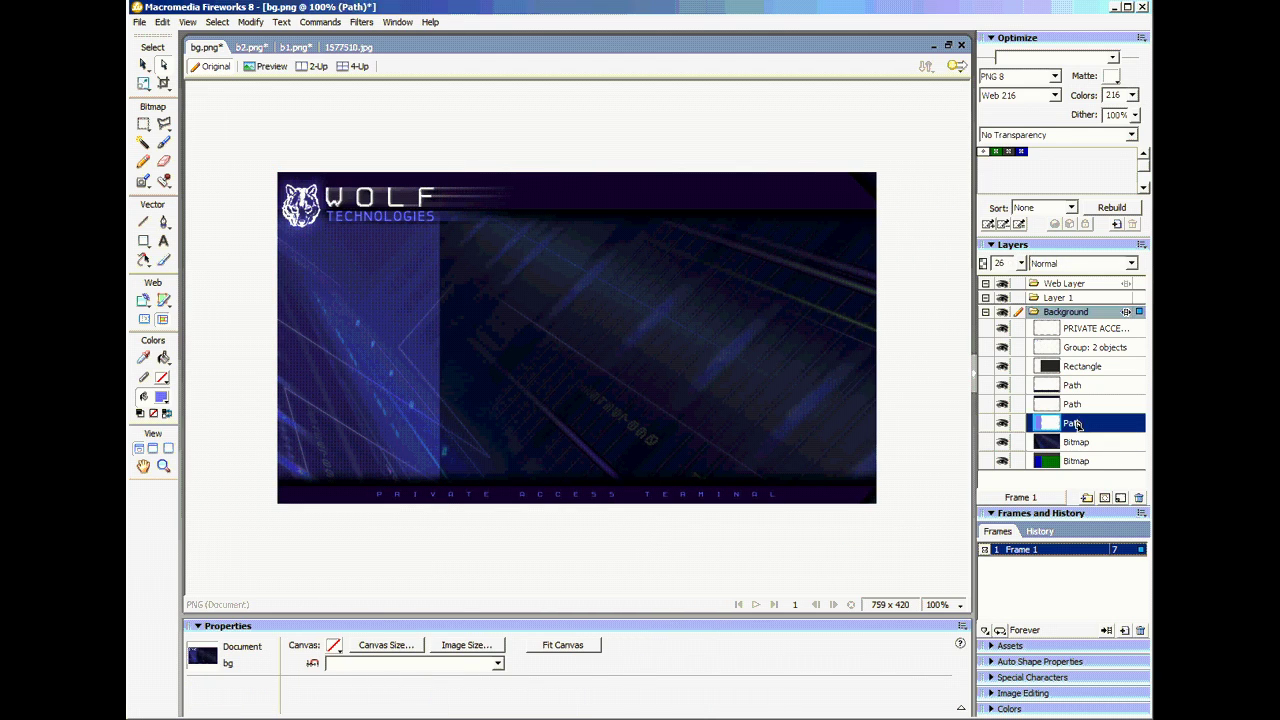
drag(1080, 425, 1090, 325)
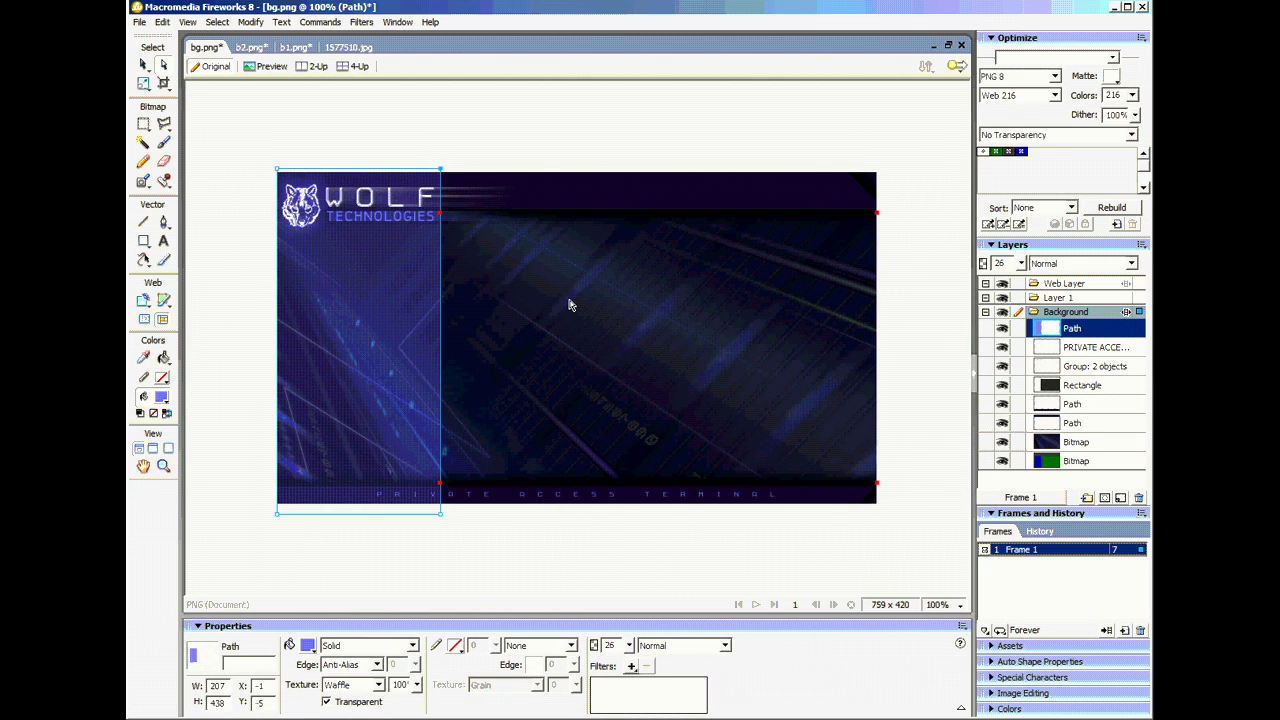
Lower the left panel's upper-right corner point by 80 px to slope its upper edge.
key(shift+Down)
key(shift+Down)
key(shift+Down)
key(shift+Down)
key(shift+Down)
key(shift+Down)
key(shift+Down)
key(shift+Down)
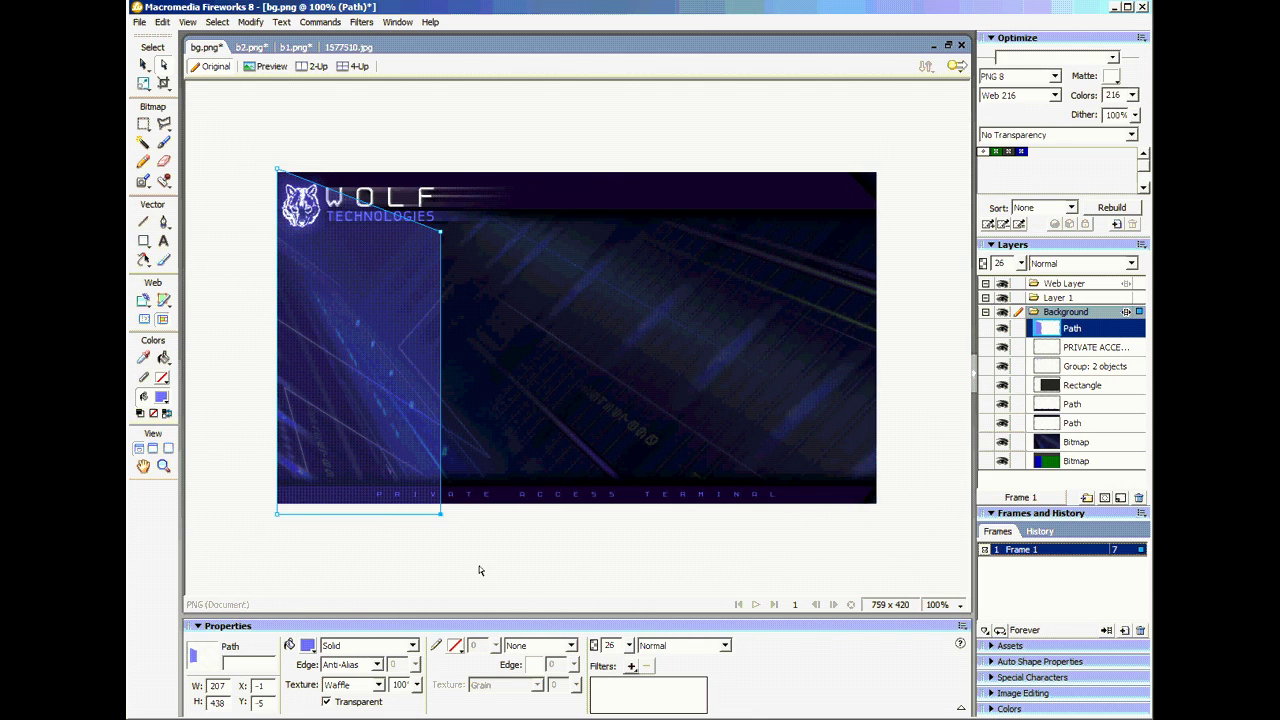
Raise the left panel's lower-right corner point by about 60 px and move the panel back beneath the two bar paths.
key(shift+Up)
key(shift+Up)
key(shift+Up)
key(shift+Up)
key(shift+Up)
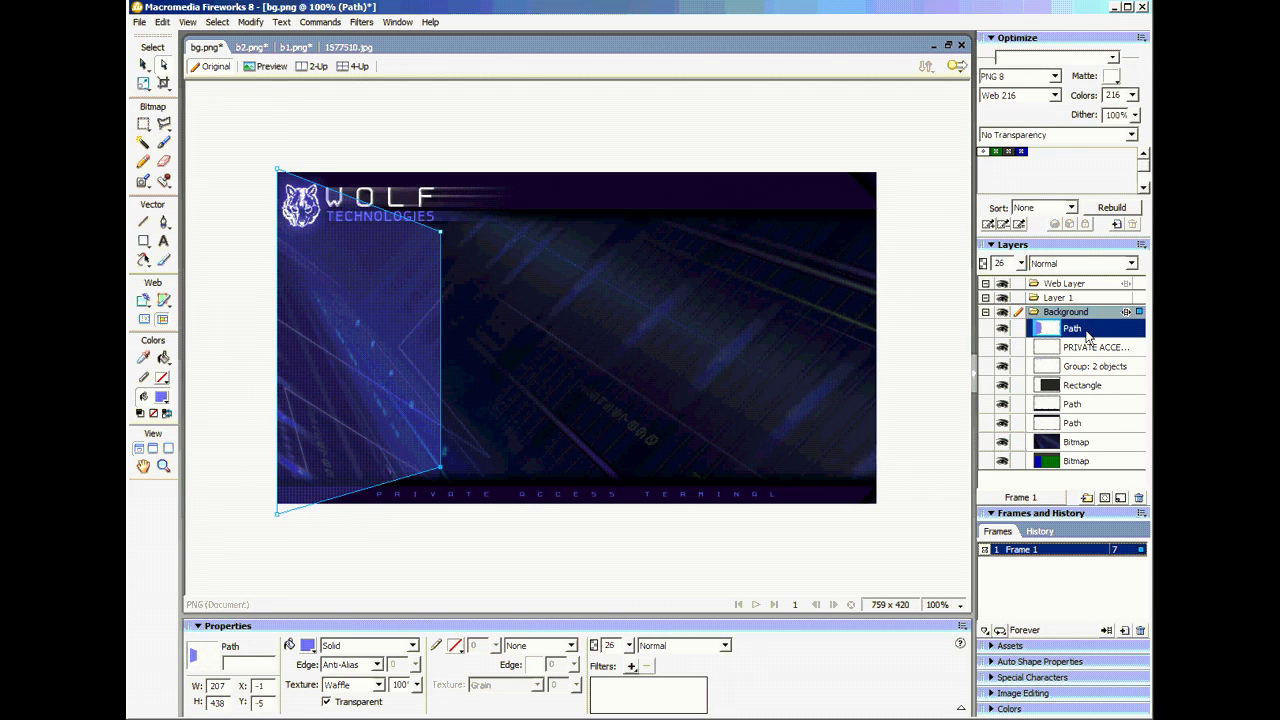
drag(1088, 336, 1090, 432)
click(477, 111)
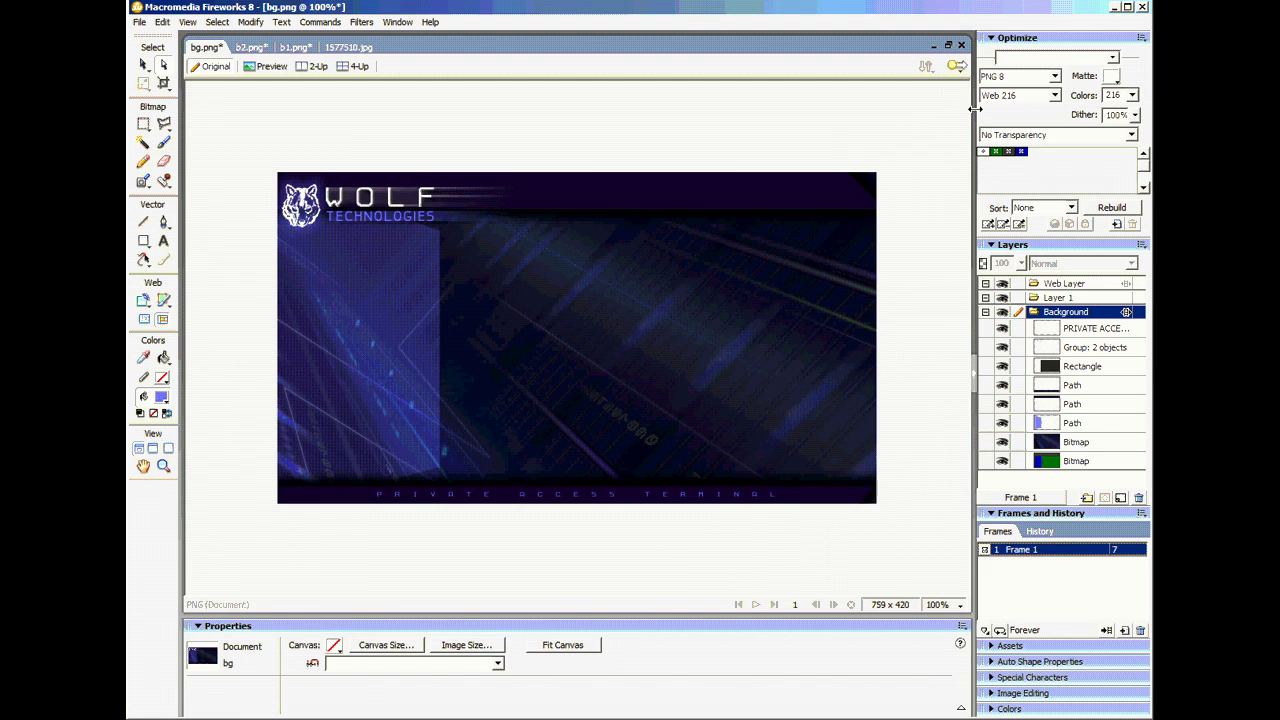
Preview bg.png's optimised output and set its PNG 8 export to an Adaptive palette with 256 colours and 0% dither.
click(265, 66)
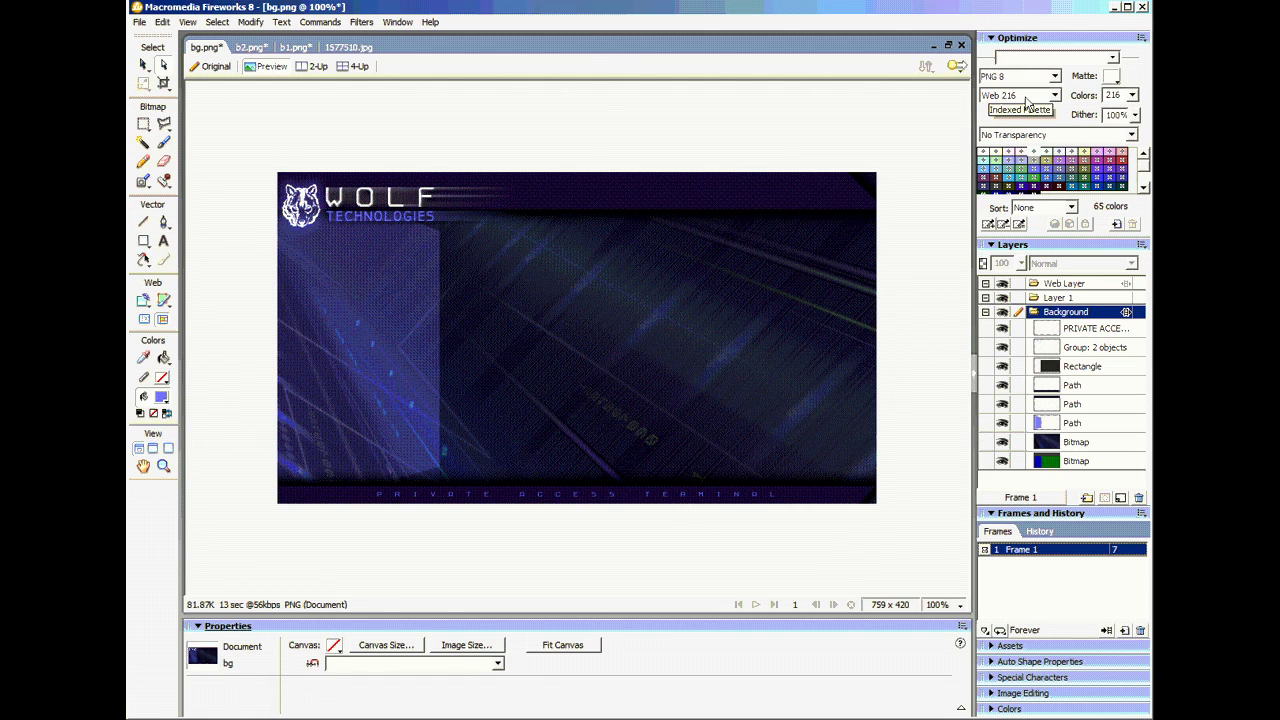
click(1131, 95)
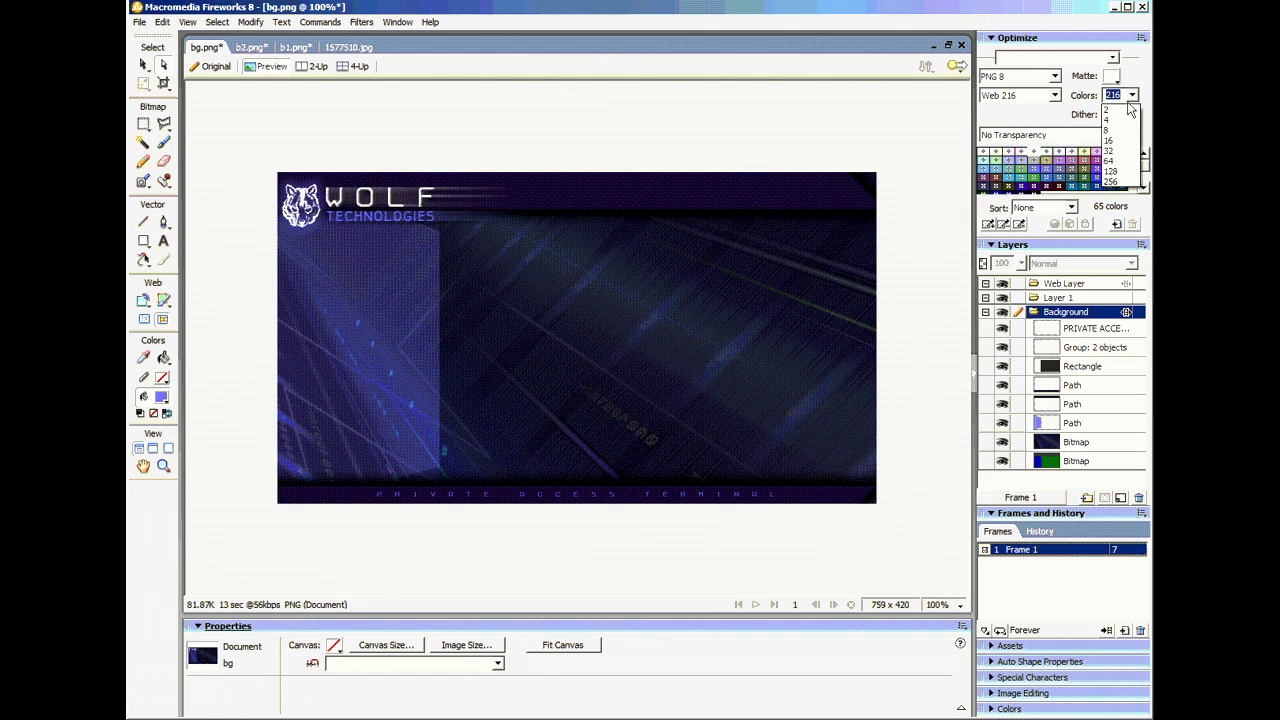
click(1110, 171)
click(1050, 95)
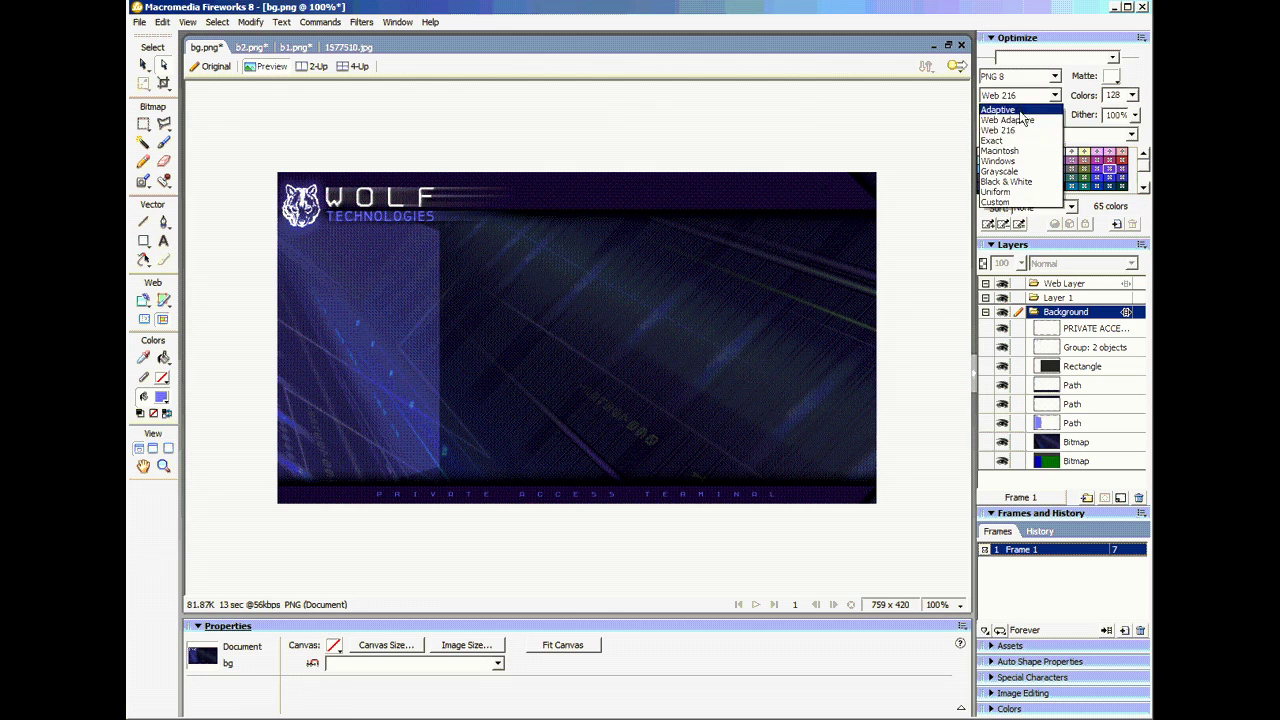
click(1008, 110)
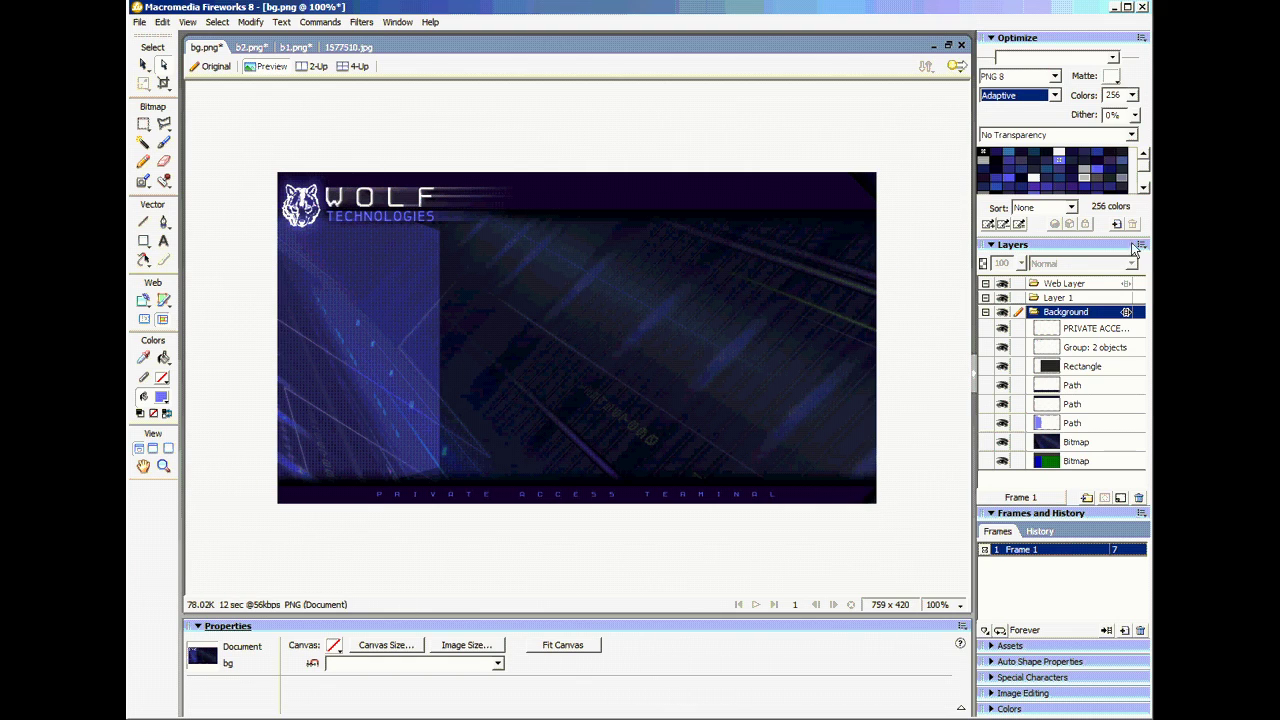
click(1056, 96)
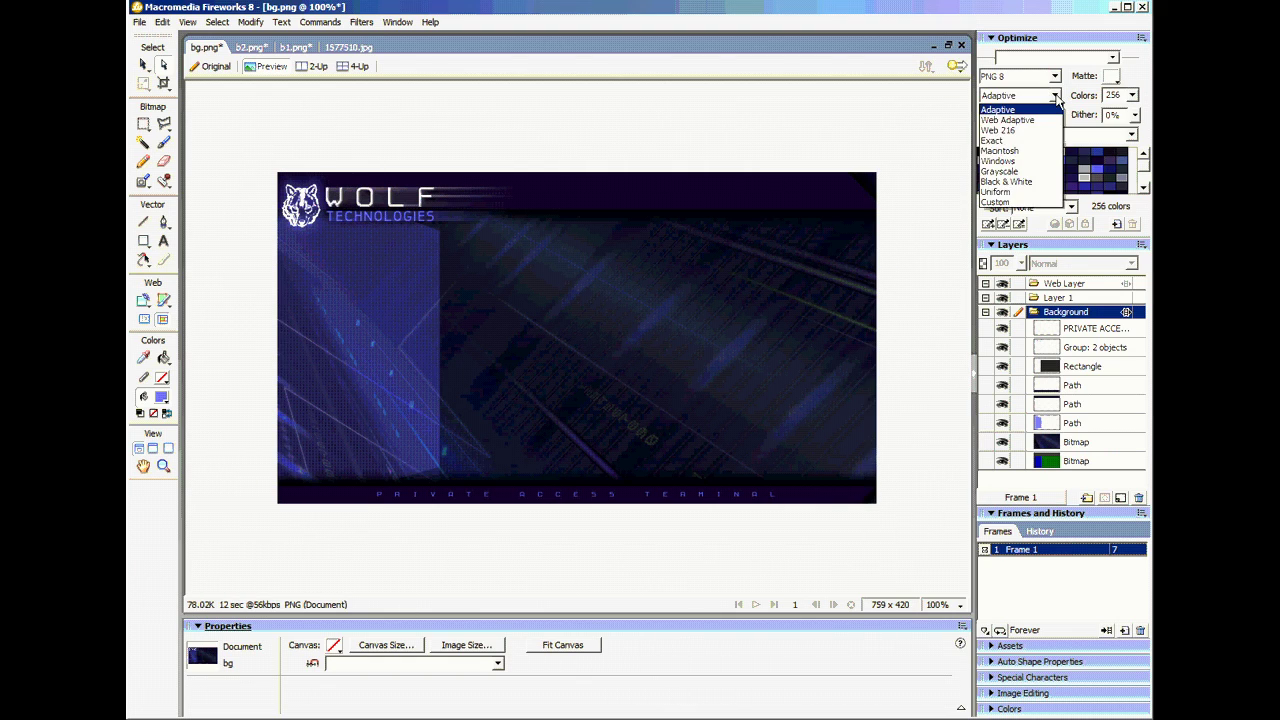
click(1049, 112)
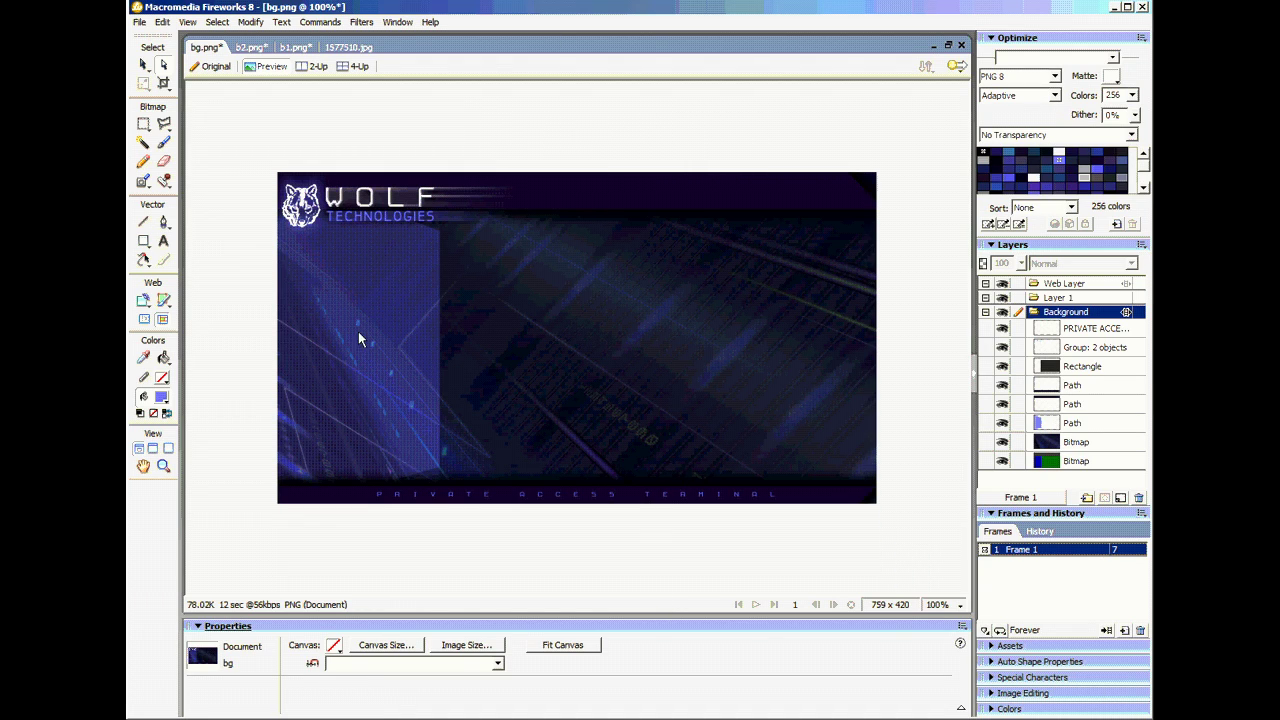
click(140, 21)
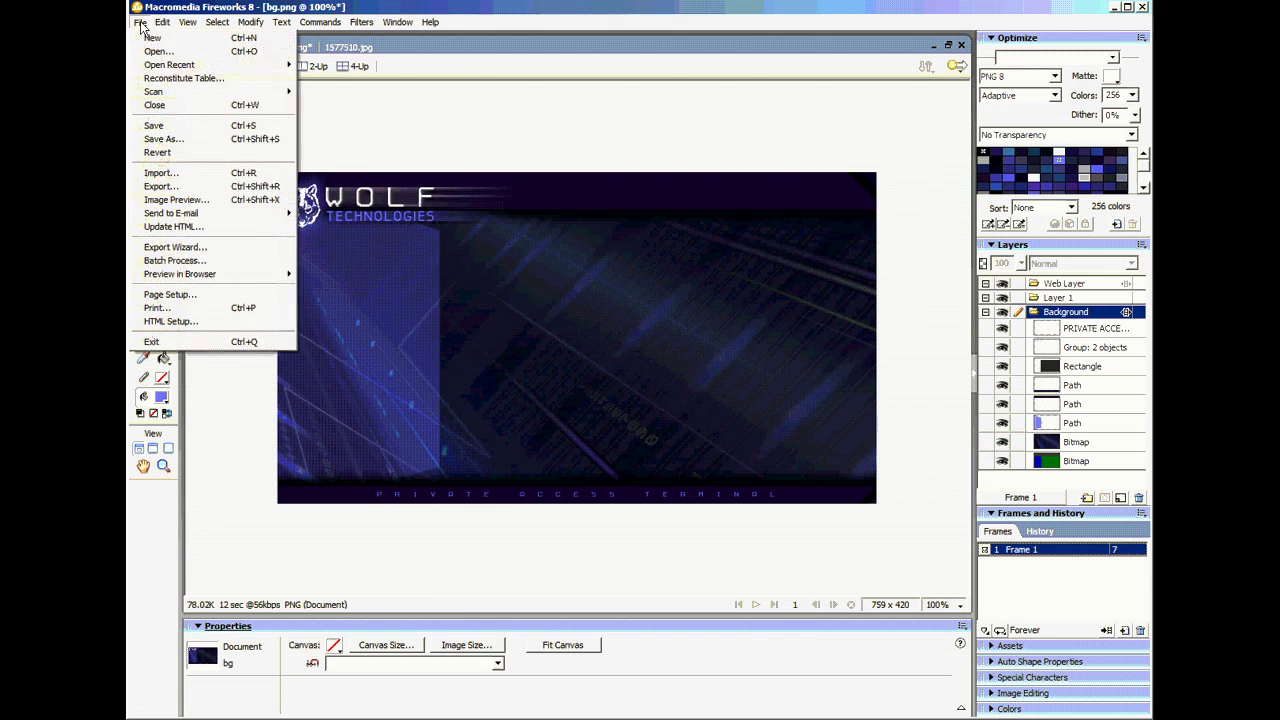
click(207, 187)
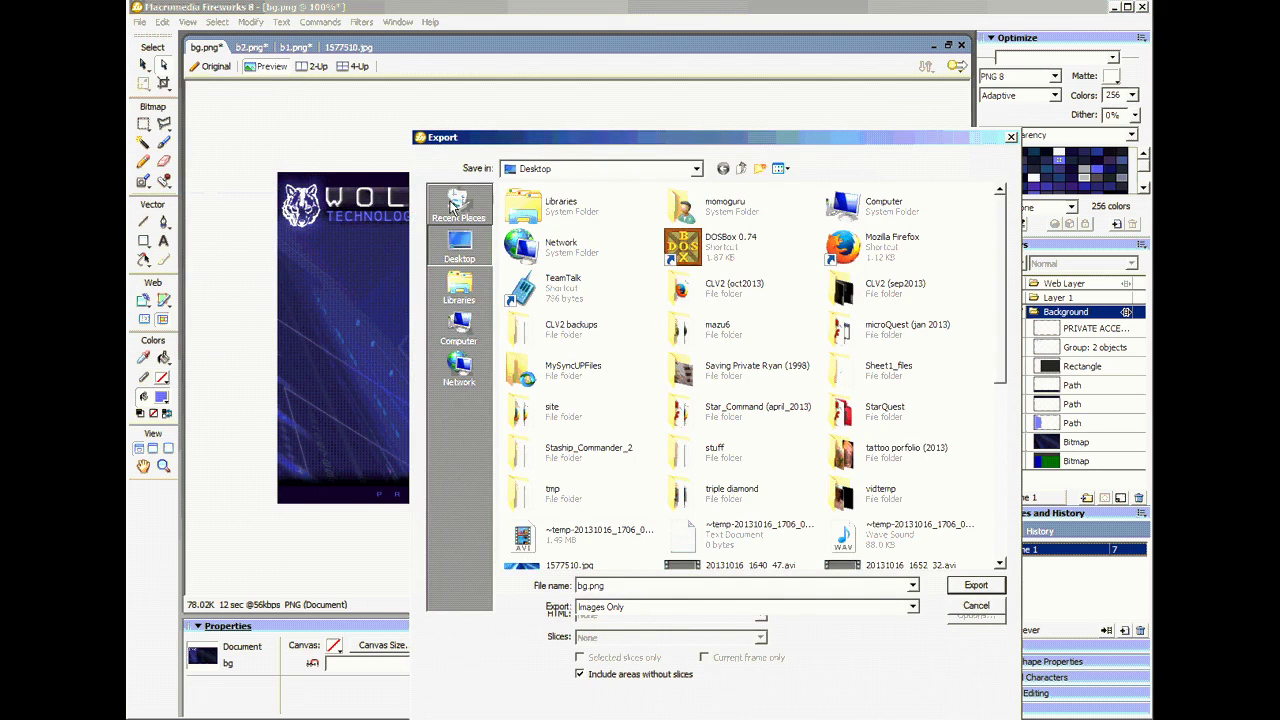
click(951, 587)
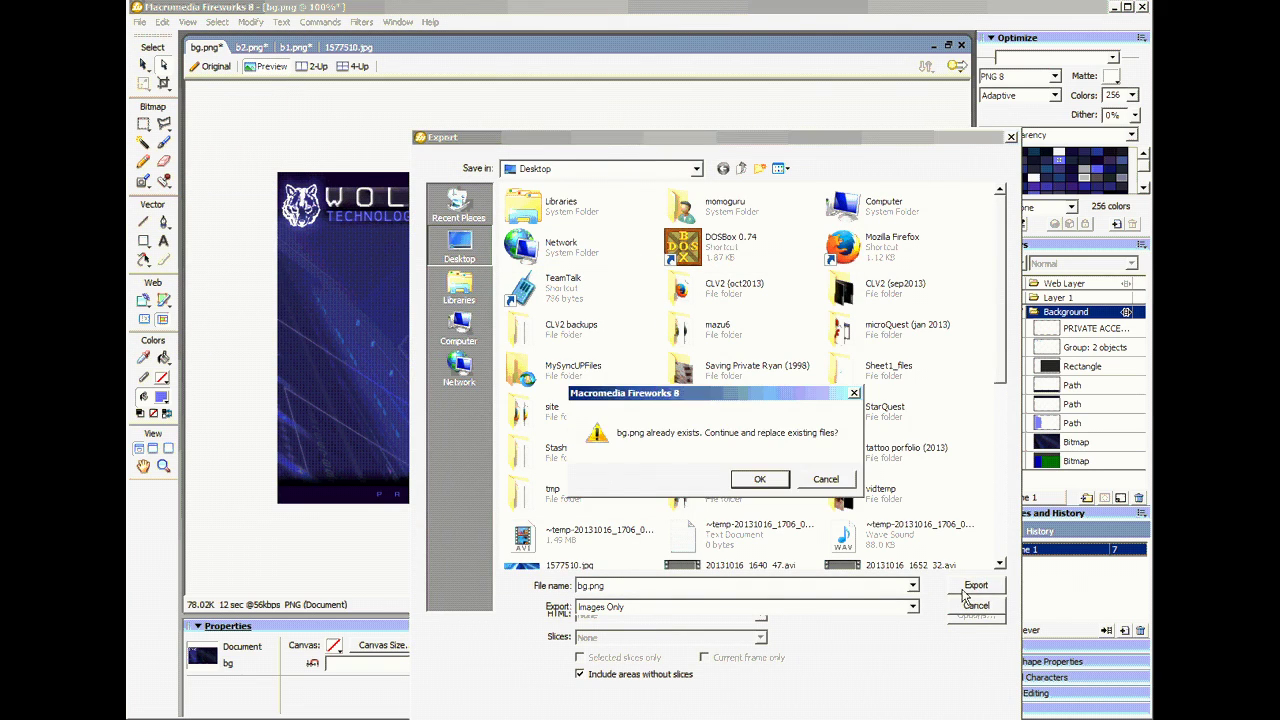
click(826, 480)
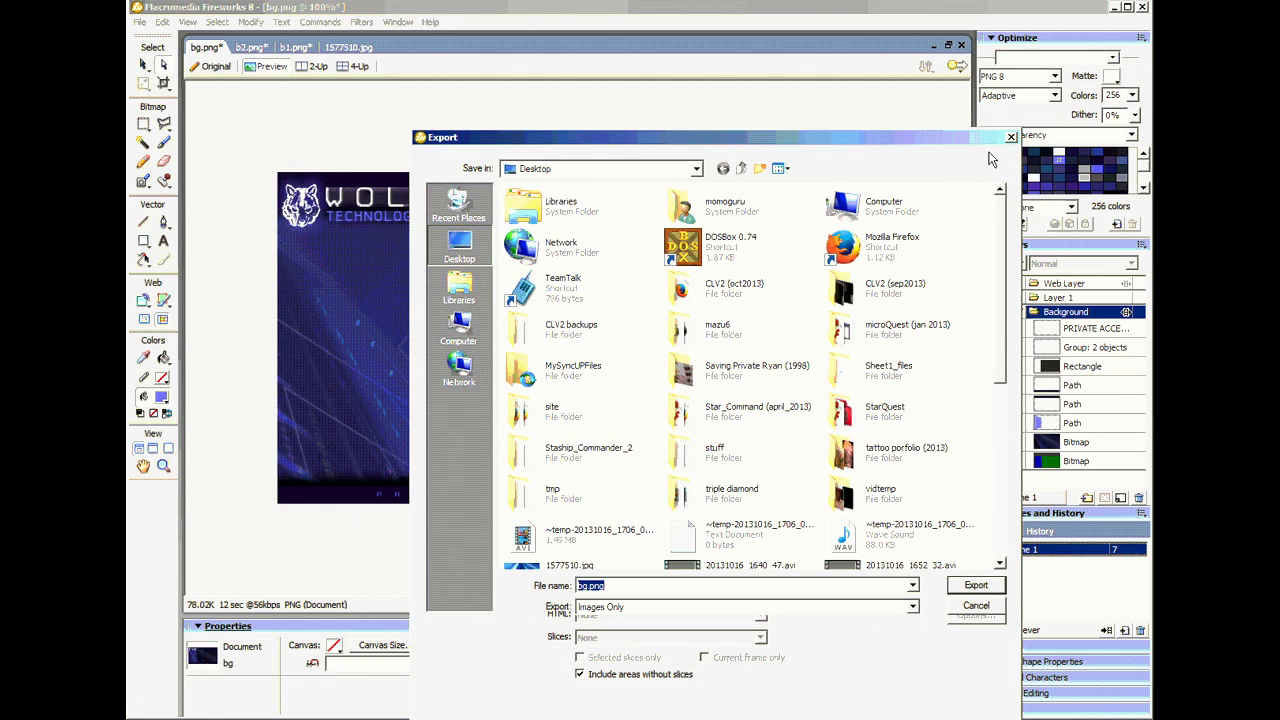
key(Escape)
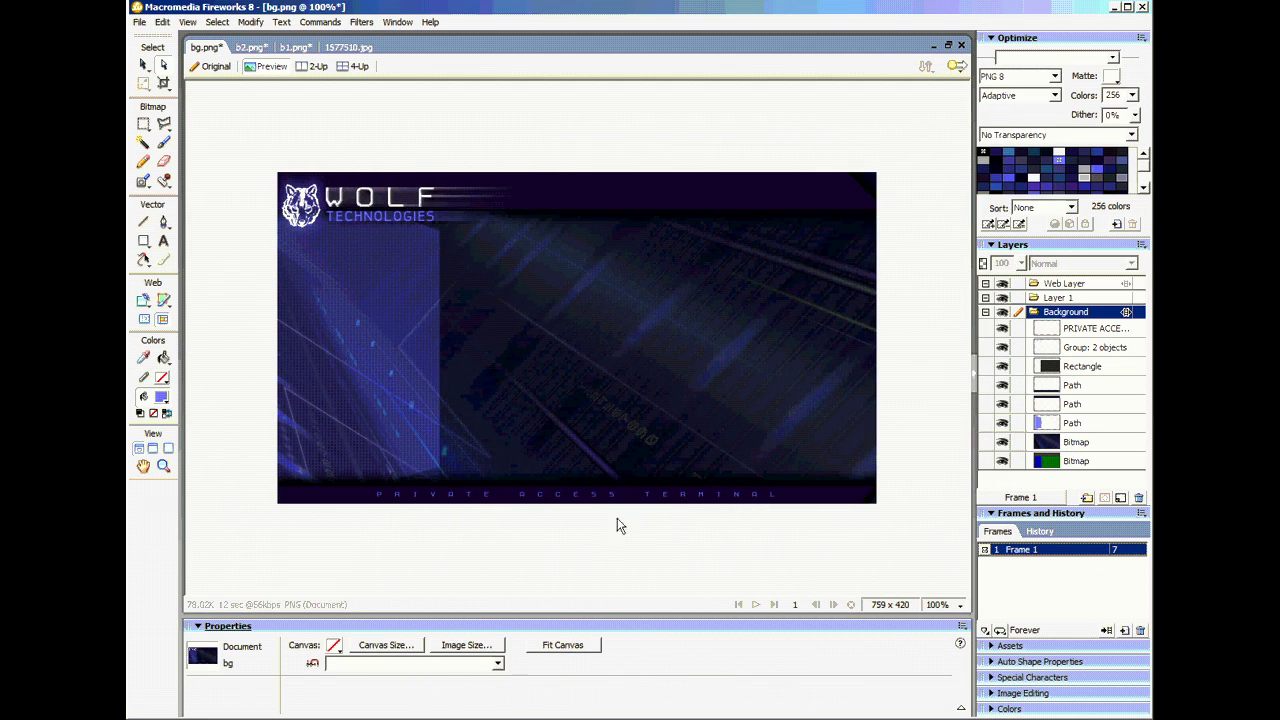
Inspect the arrow button in b2.png, and return to bg.png to review the header and content area.
click(249, 47)
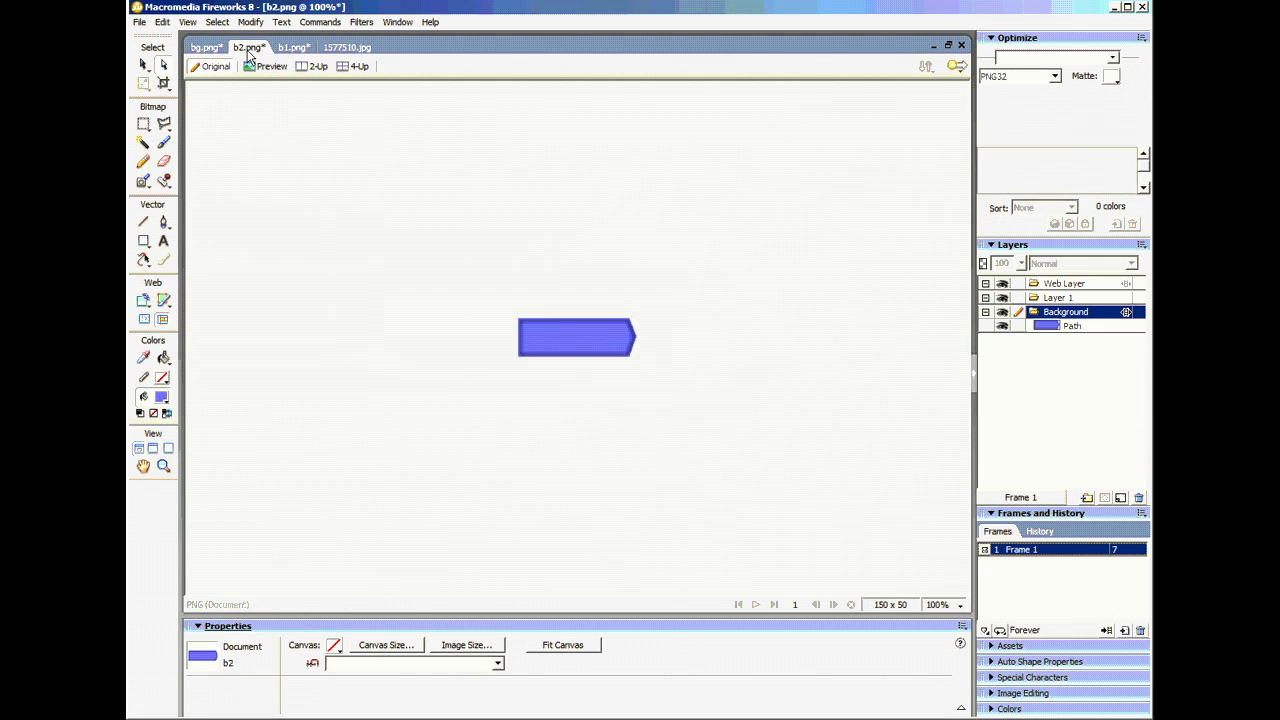
click(583, 335)
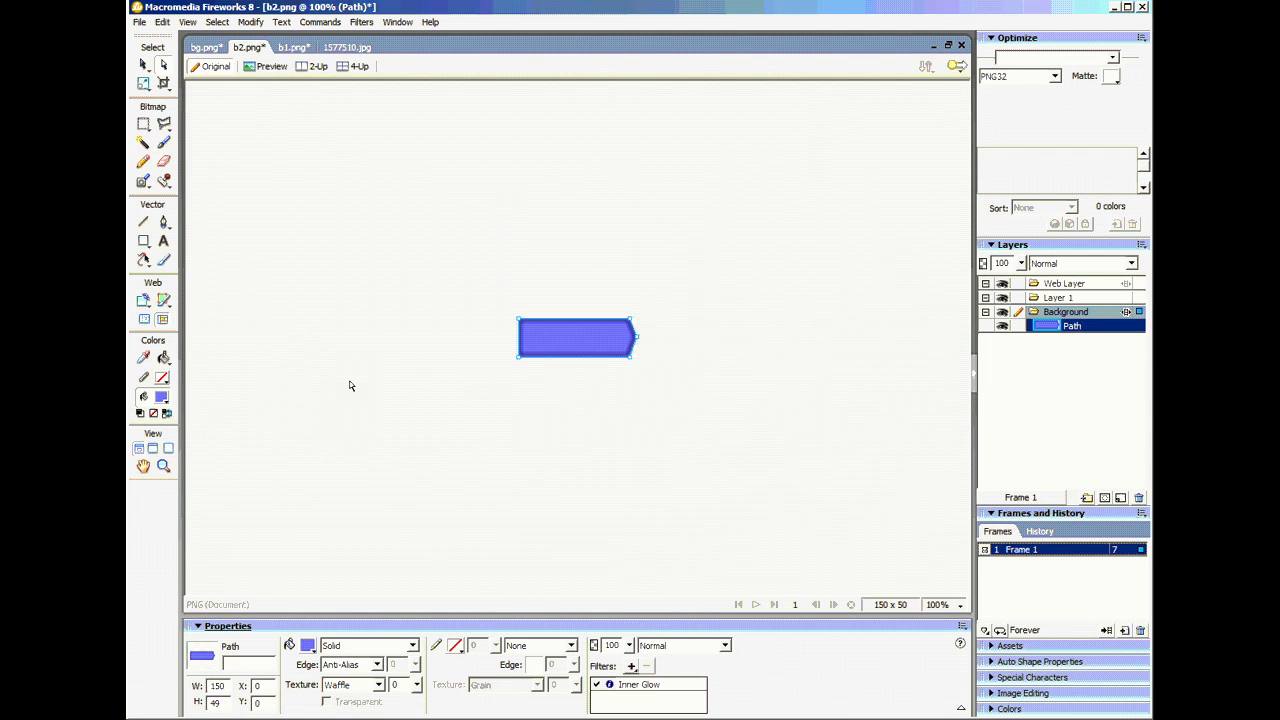
click(206, 48)
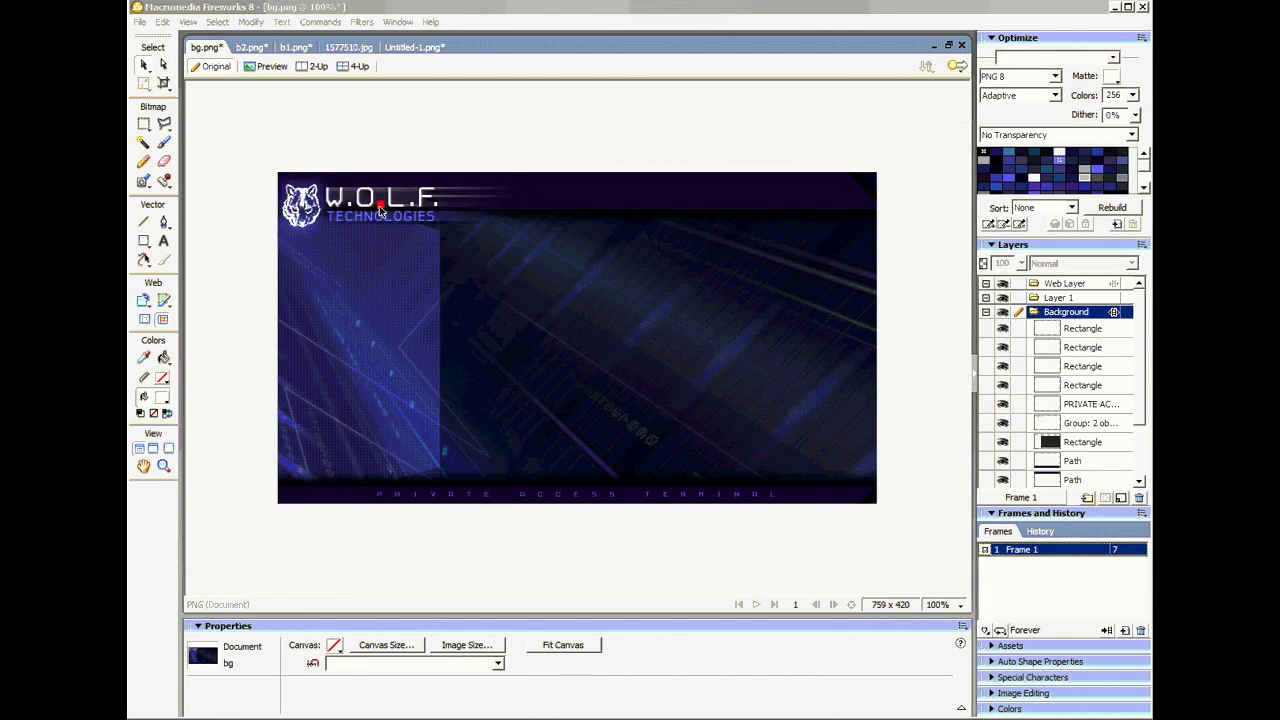
click(436, 211)
click(684, 253)
click(693, 575)
Paste the spherical building photo into Untitled-1.png and position it at X -75, Y -10 to frame the sphere.
click(415, 48)
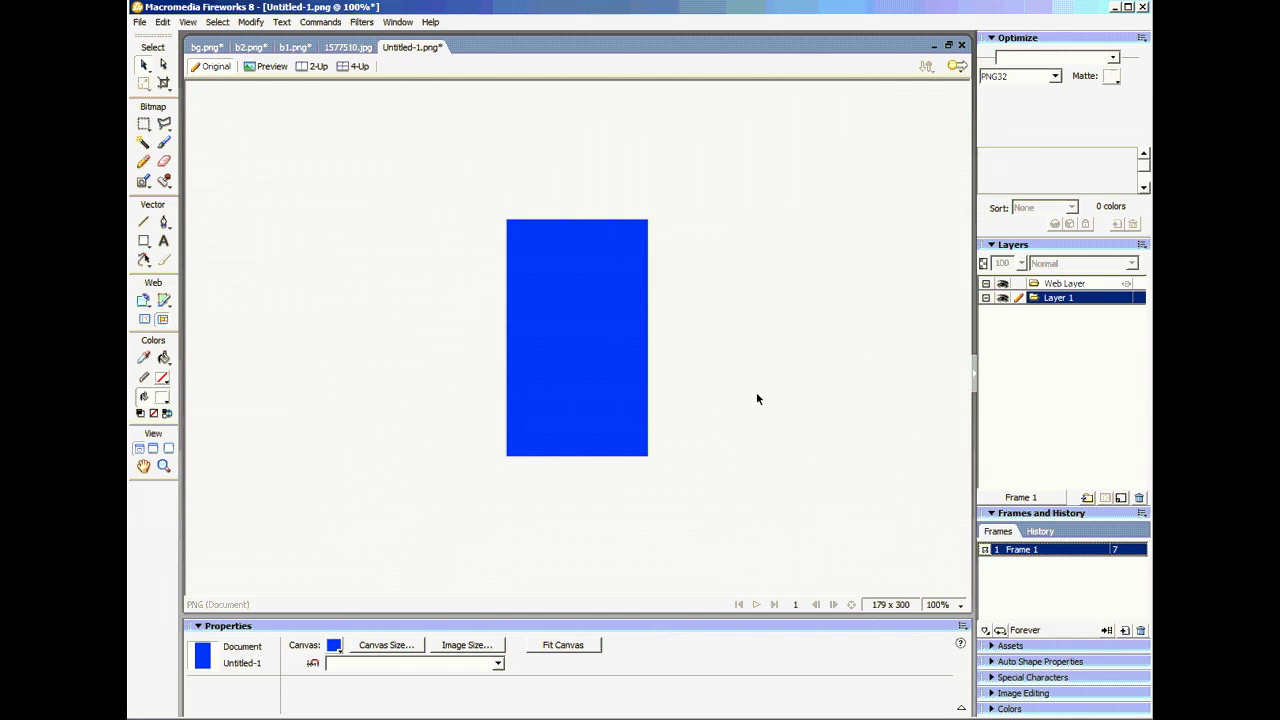
key(ctrl+v)
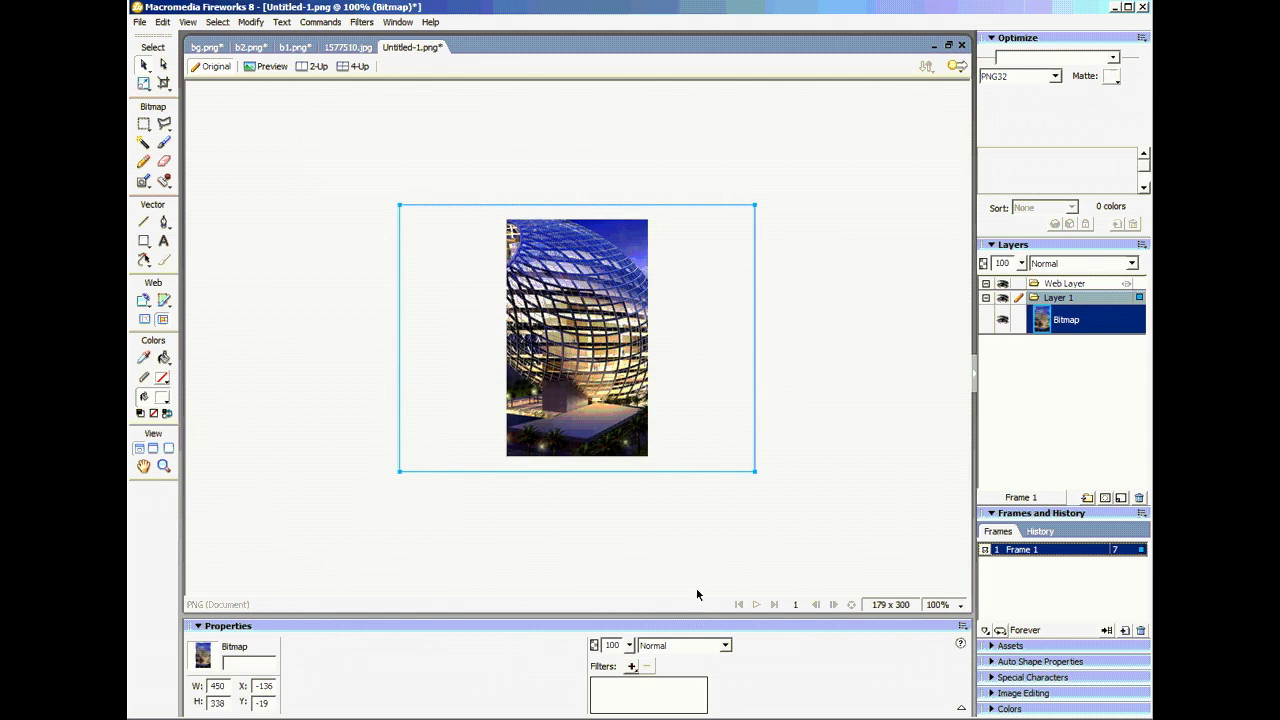
drag(574, 277, 632, 328)
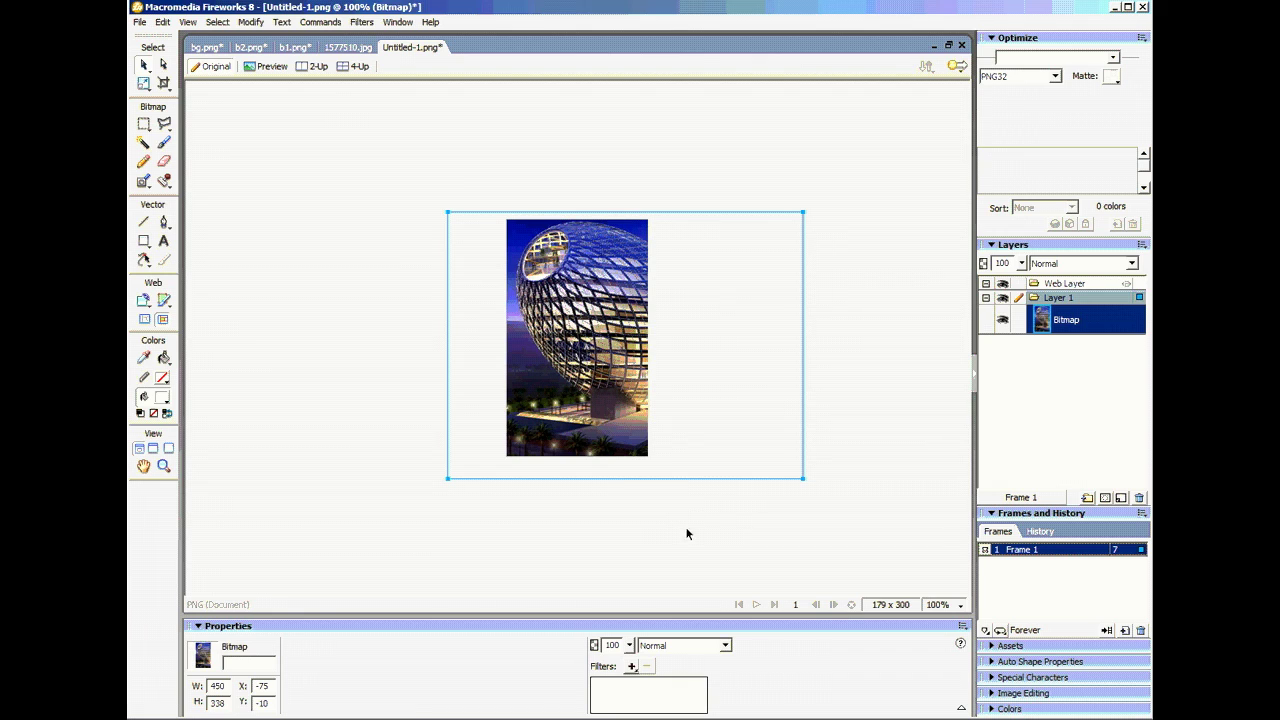
Trim the canvas of Untitled-1.png to crop the building photo to 179 x 300 px.
click(250, 22)
mouse_move(256, 37)
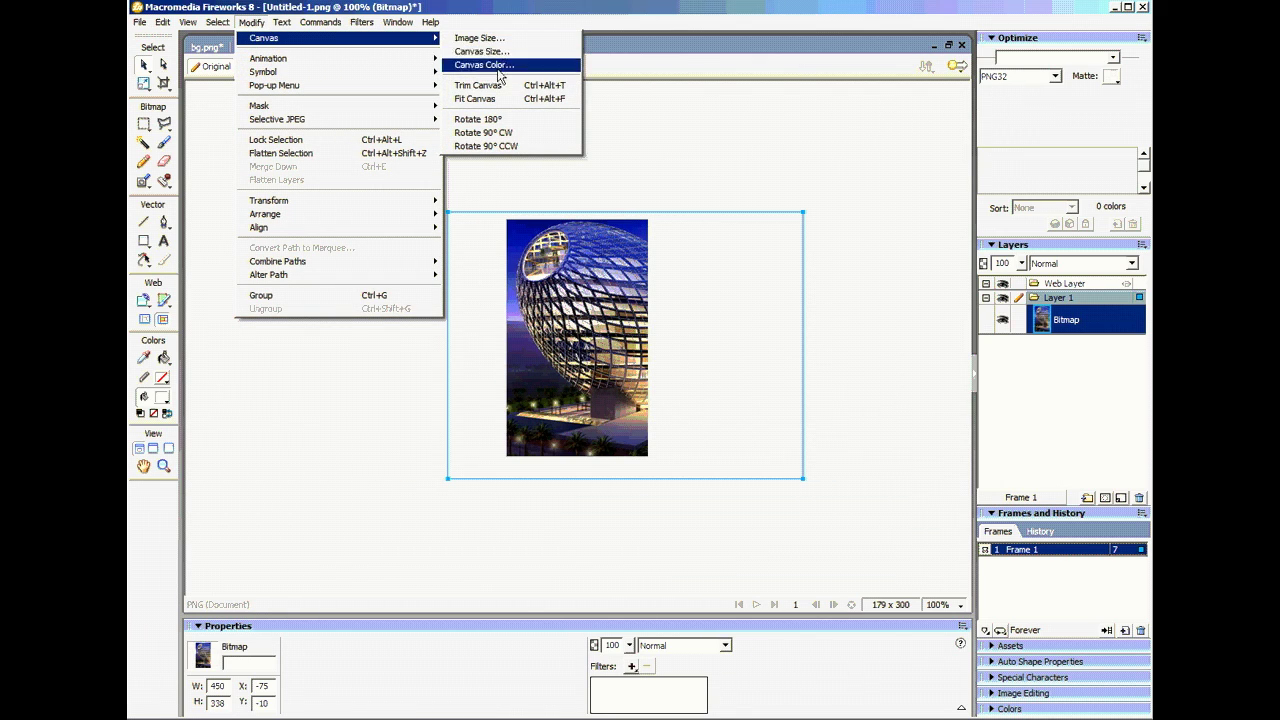
click(496, 85)
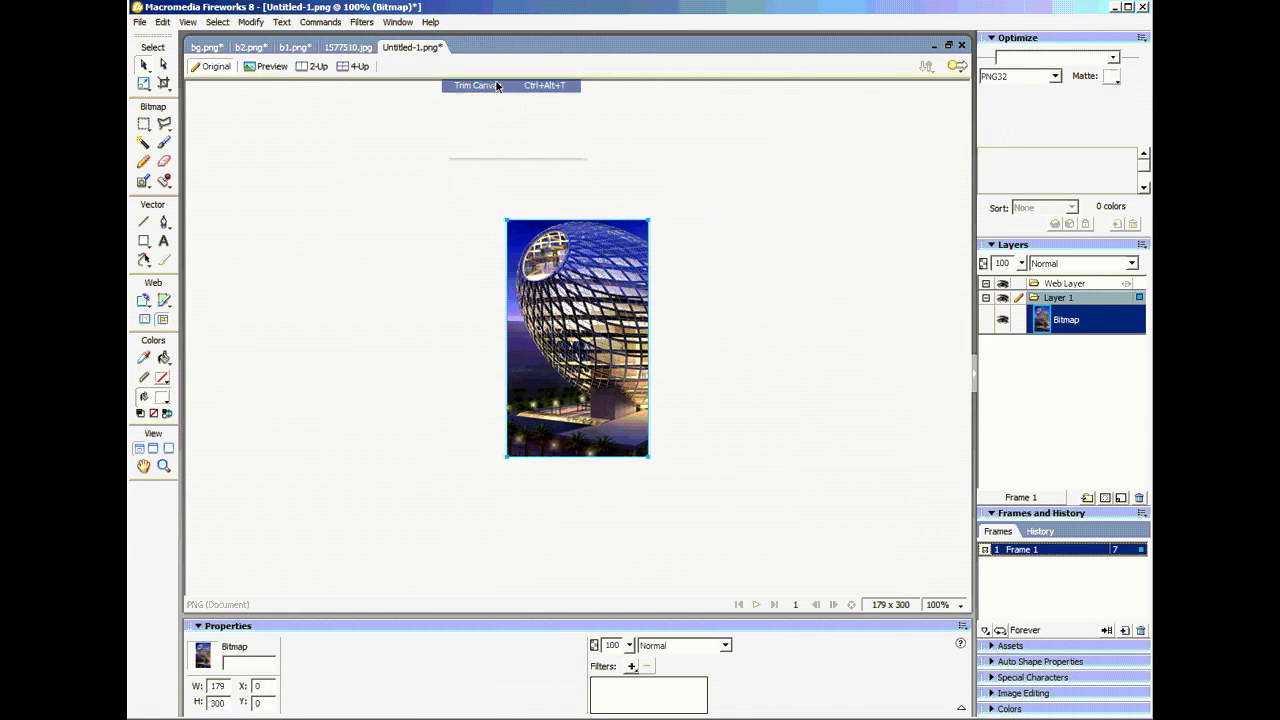
click(826, 470)
Copy the cropped building photo into bg.png without resampling and place it in the dark content panel at X 547, Y 69.
click(616, 352)
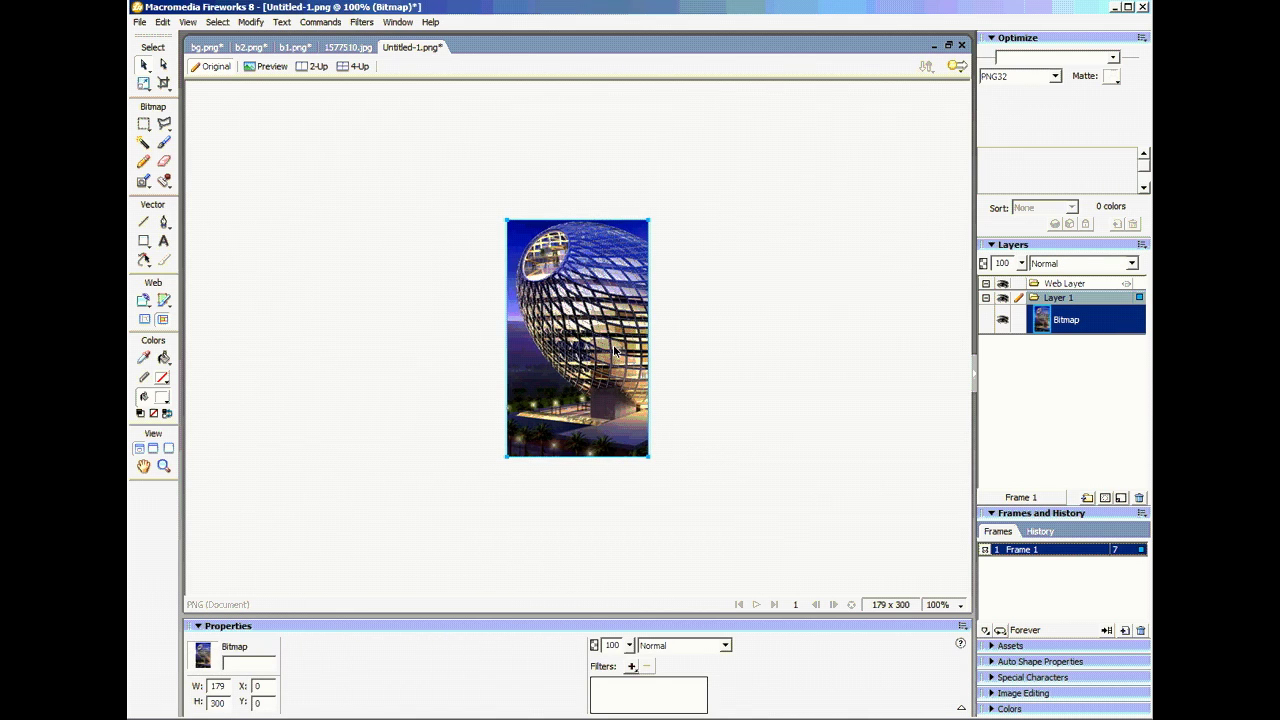
key(ctrl+c)
click(206, 47)
key(ctrl+v)
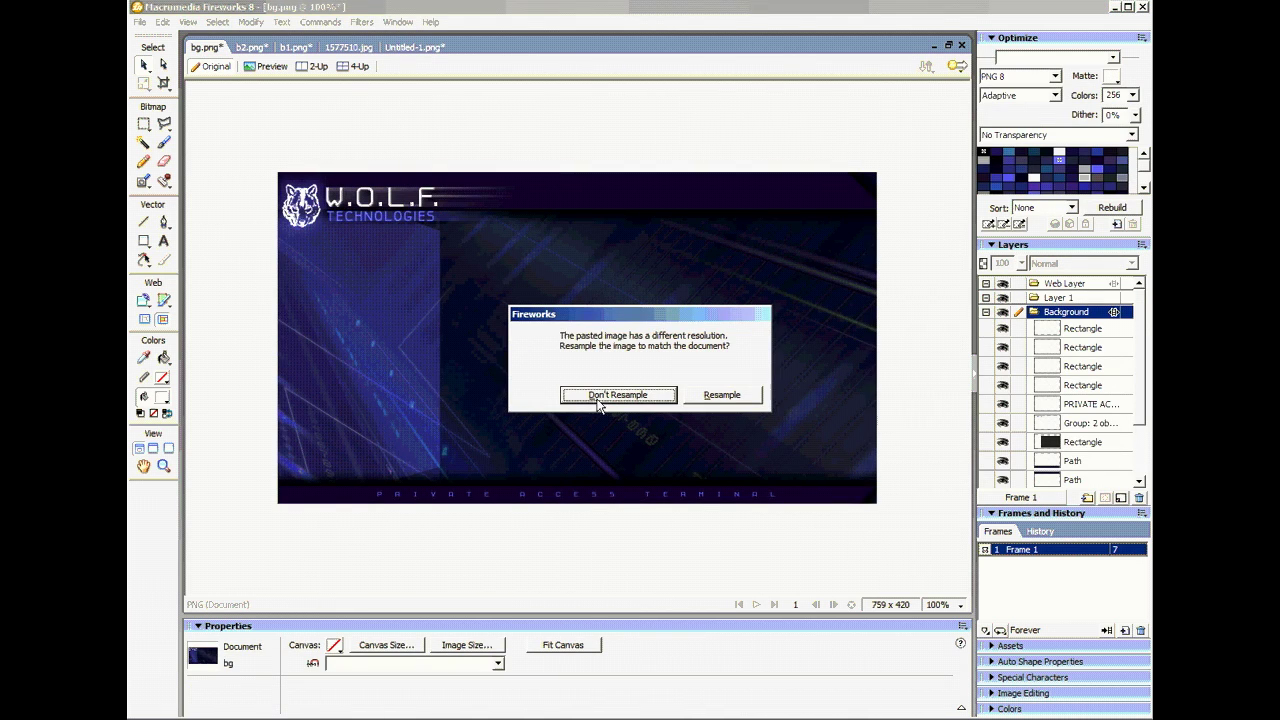
click(645, 396)
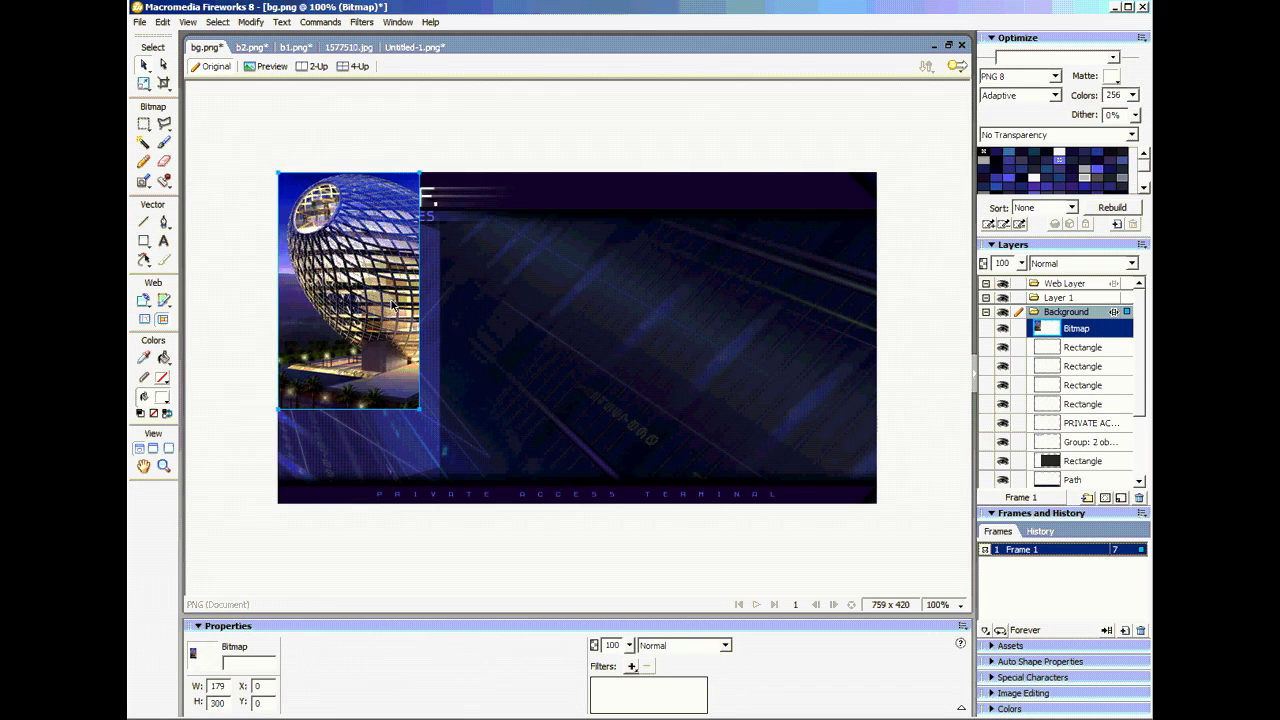
drag(393, 305, 822, 358)
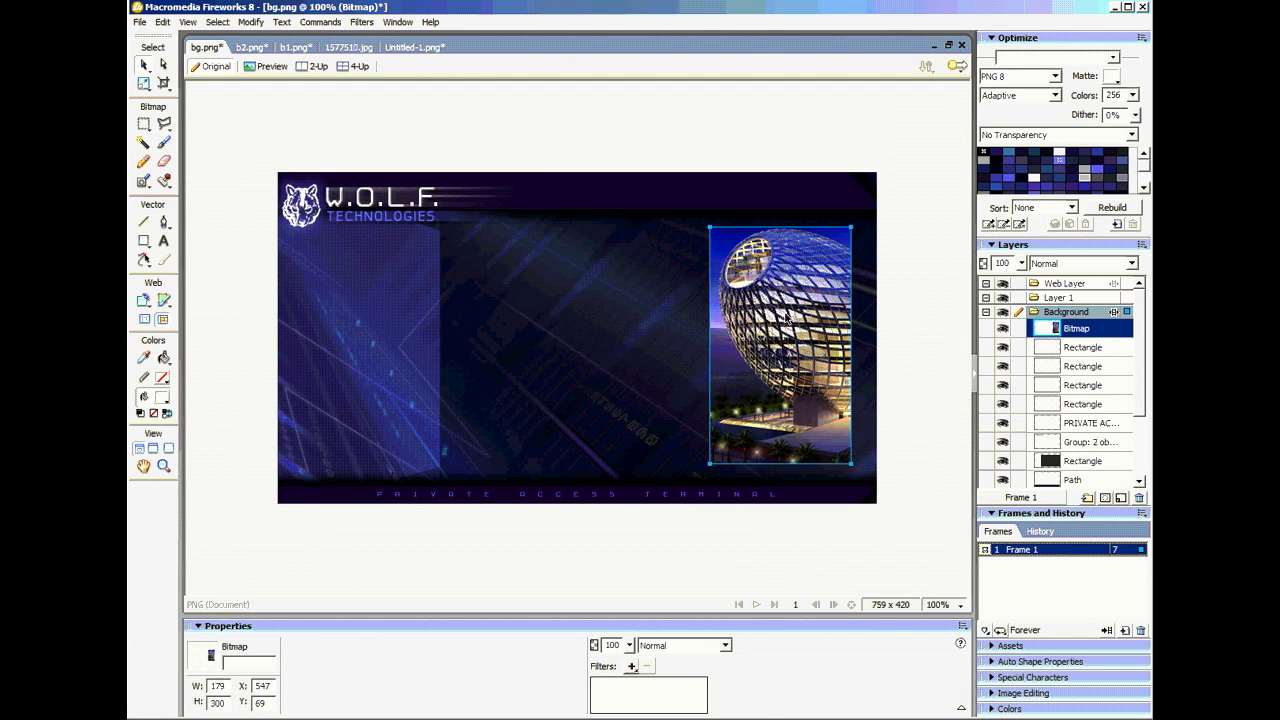
Cut the building photo from bg.png and apply Hue/Saturation to the Untitled-1.png copy with hue 31, saturation -37 and lightness -4.
key(ctrl+x)
click(413, 48)
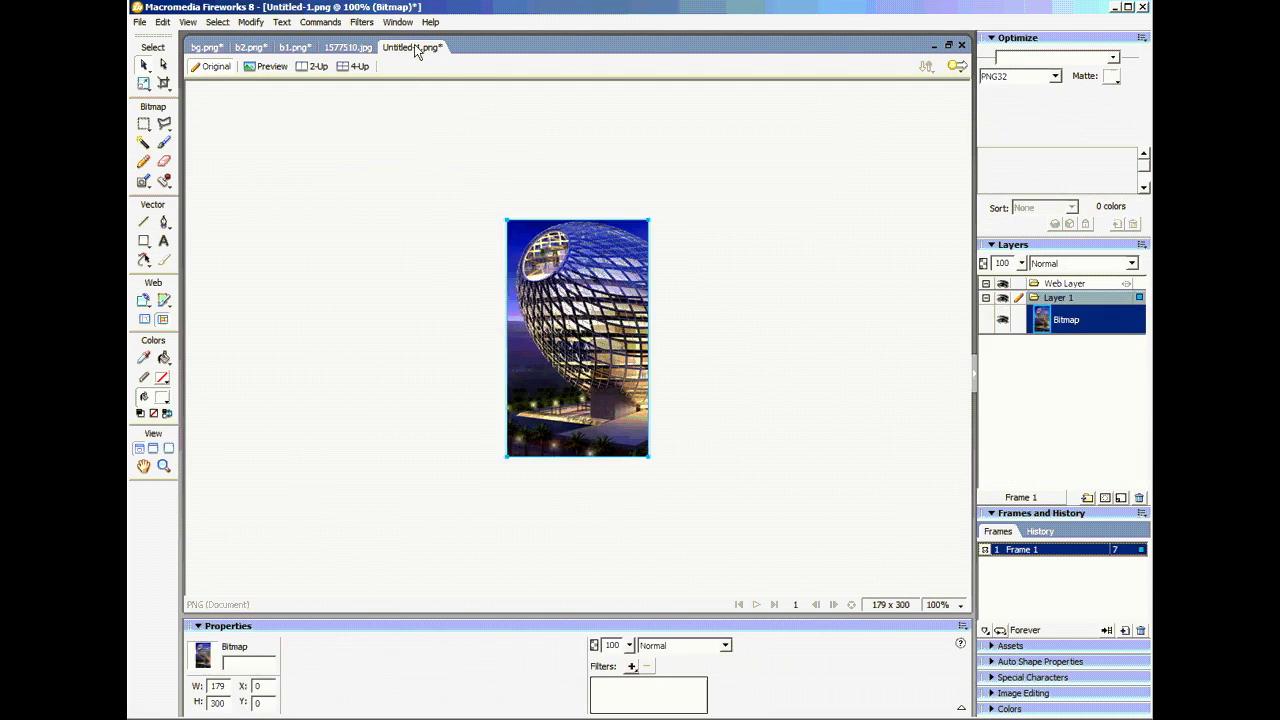
click(631, 667)
mouse_move(690, 540)
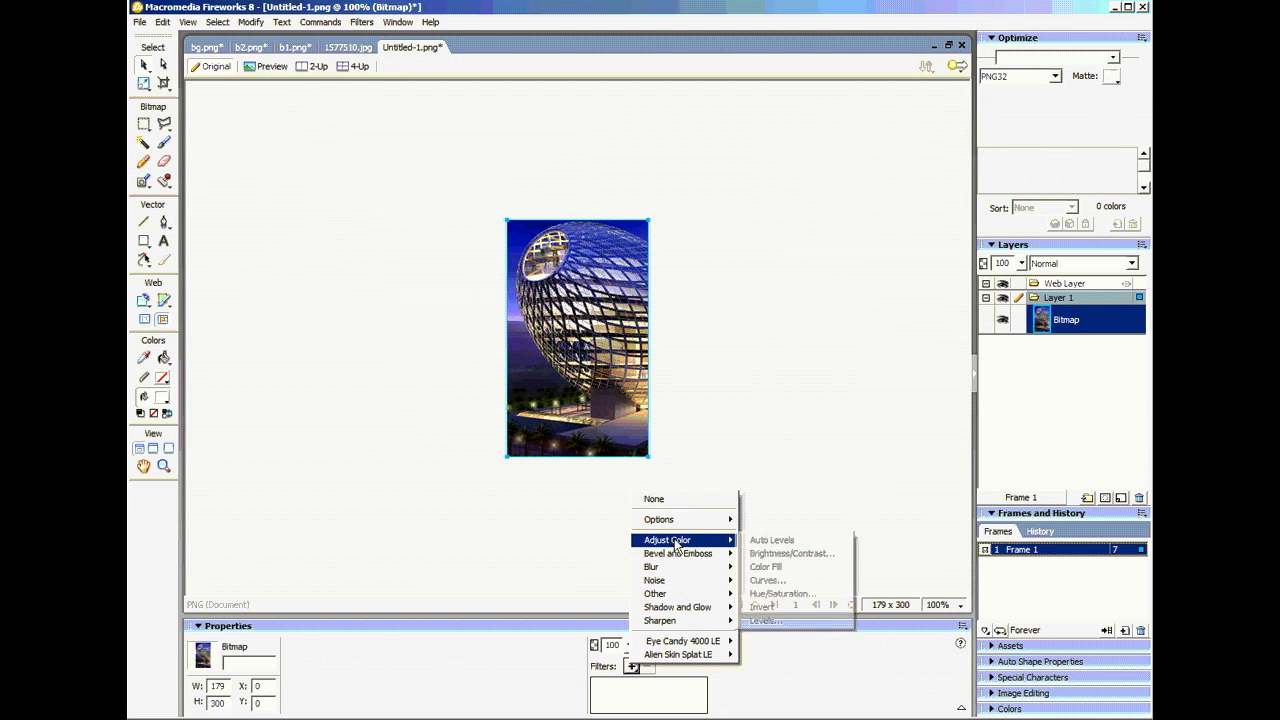
click(799, 594)
drag(564, 294, 744, 434)
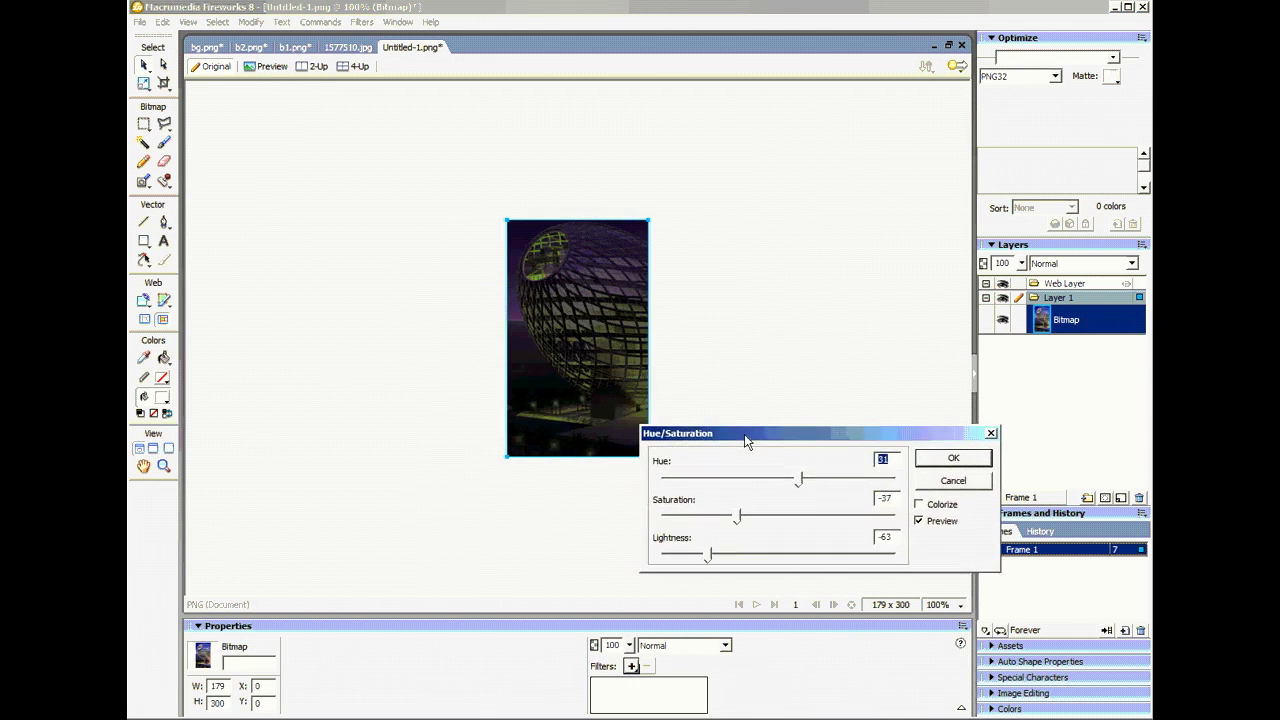
drag(709, 553, 776, 561)
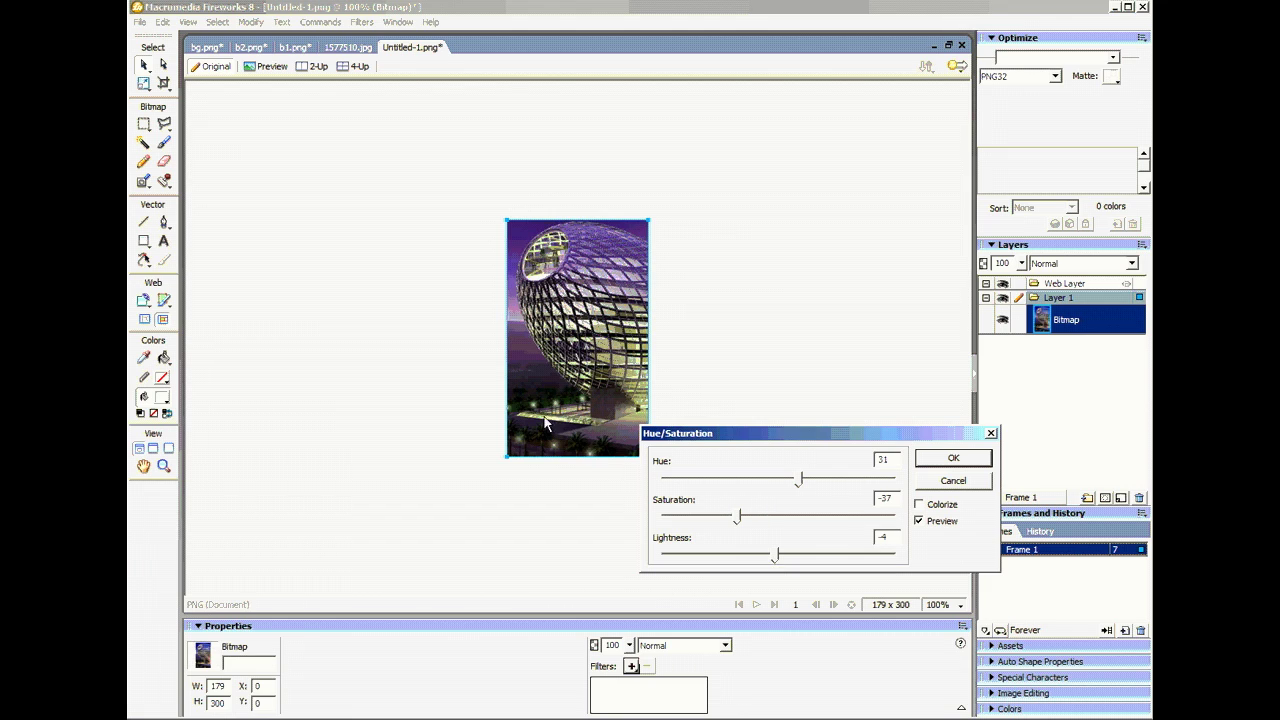
click(956, 462)
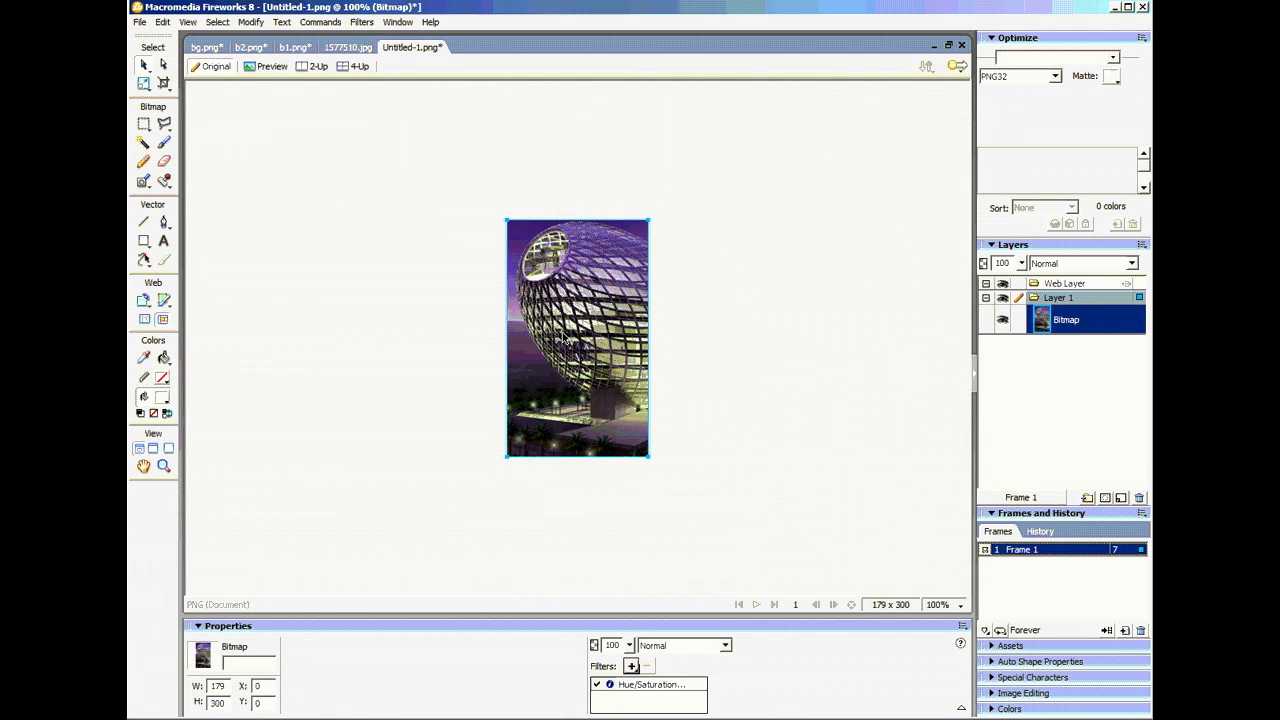
Add a black Inner Glow to the building photo with width 4, opacity 100%, softness 4 and offset 0.
click(632, 666)
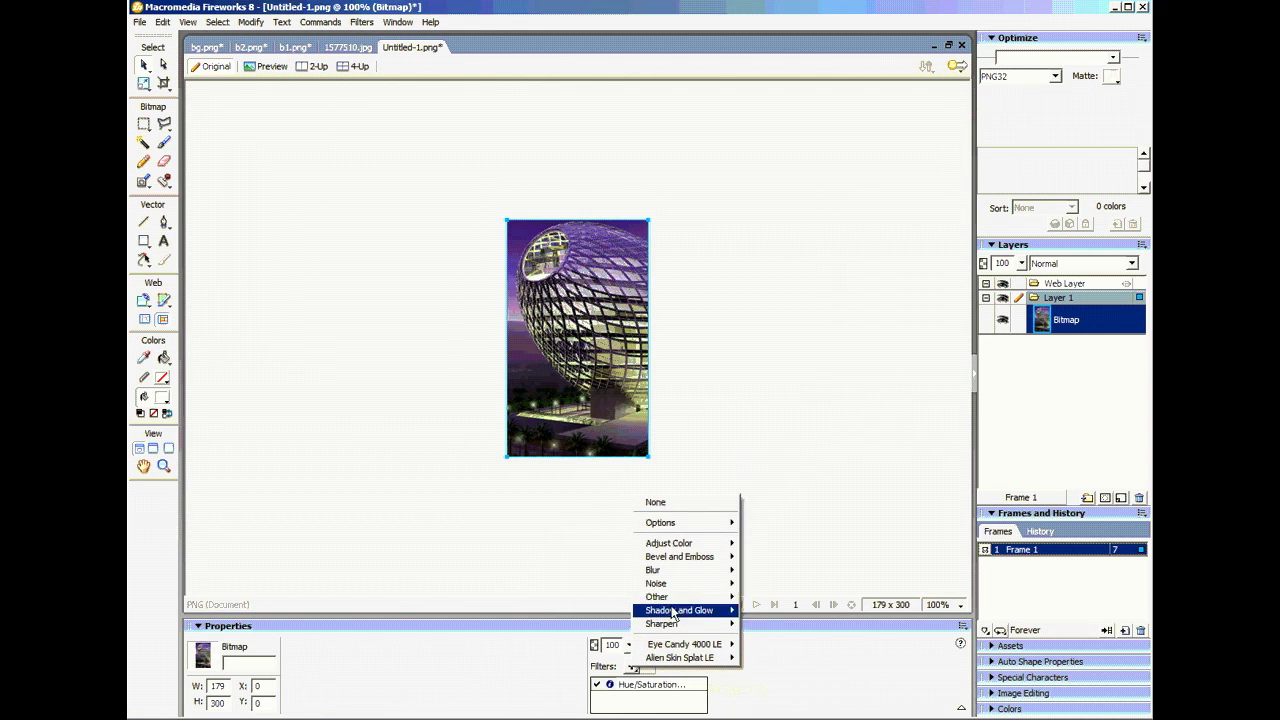
mouse_move(688, 614)
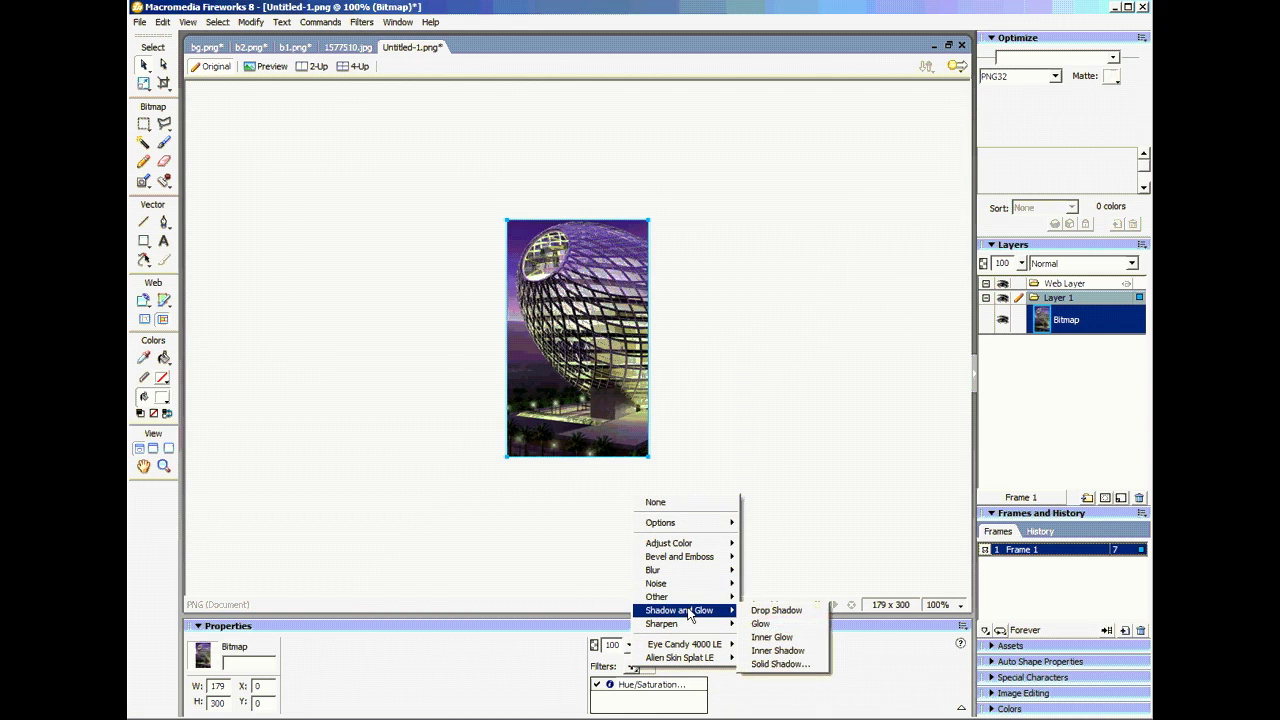
click(775, 637)
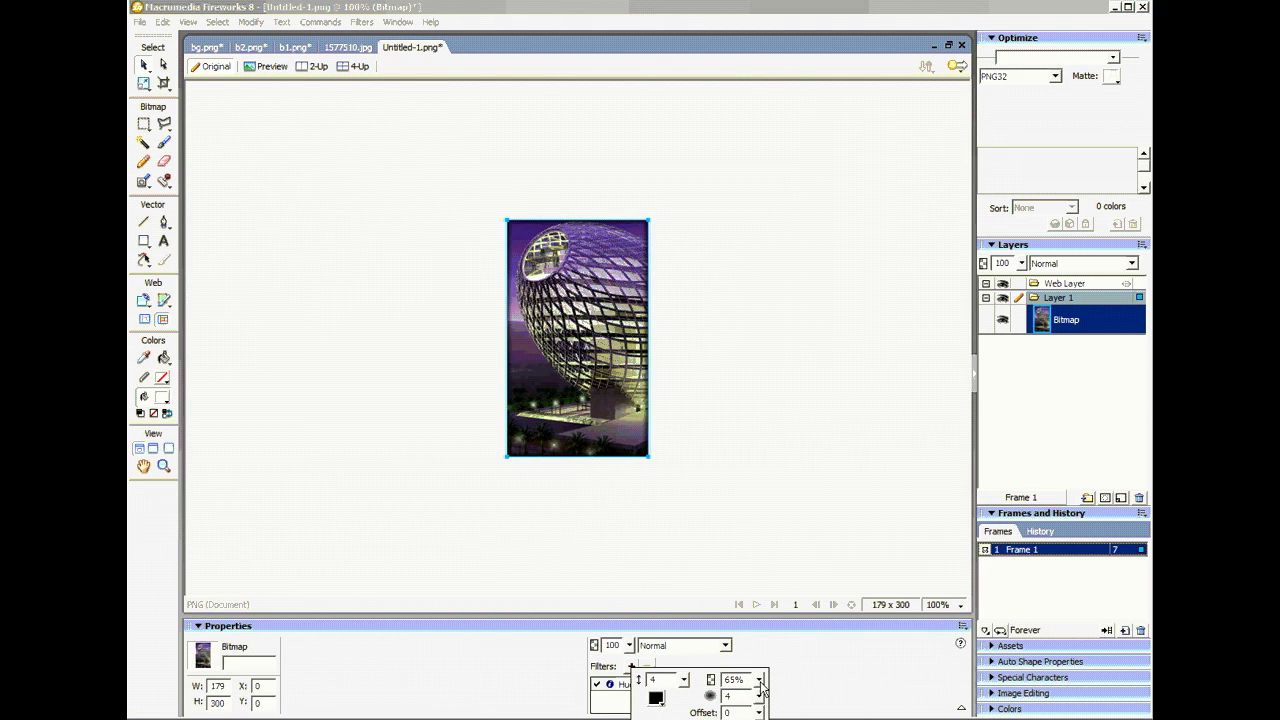
drag(759, 680, 752, 643)
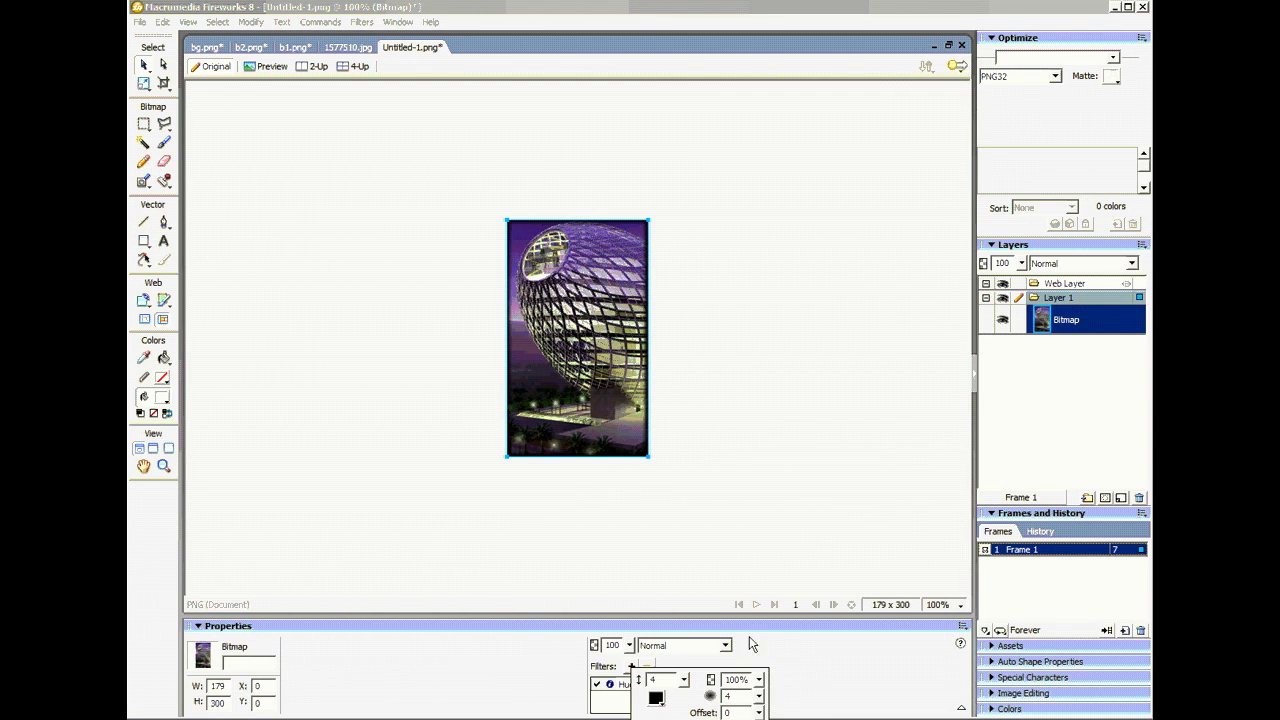
click(756, 432)
click(811, 448)
Add an Inner Bevel to the building photo with the Frame 1 edge shape, width 3, contrast 75% and softness 2.
click(607, 418)
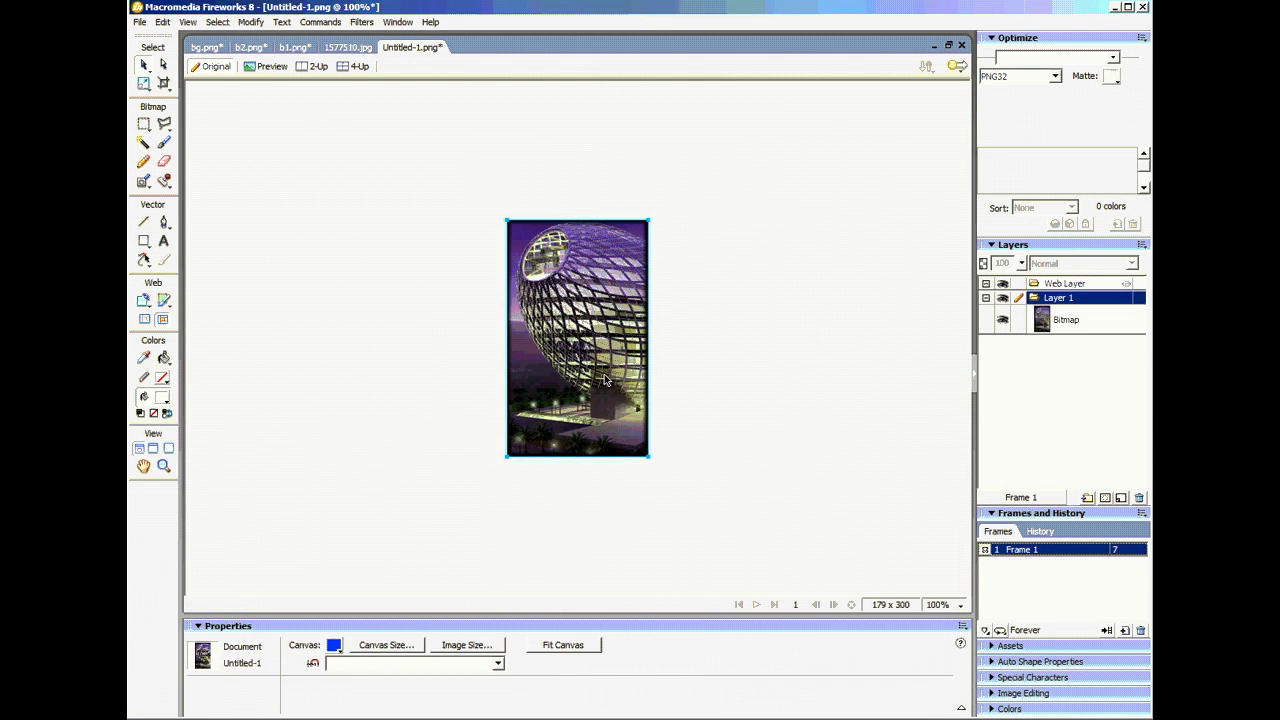
click(632, 667)
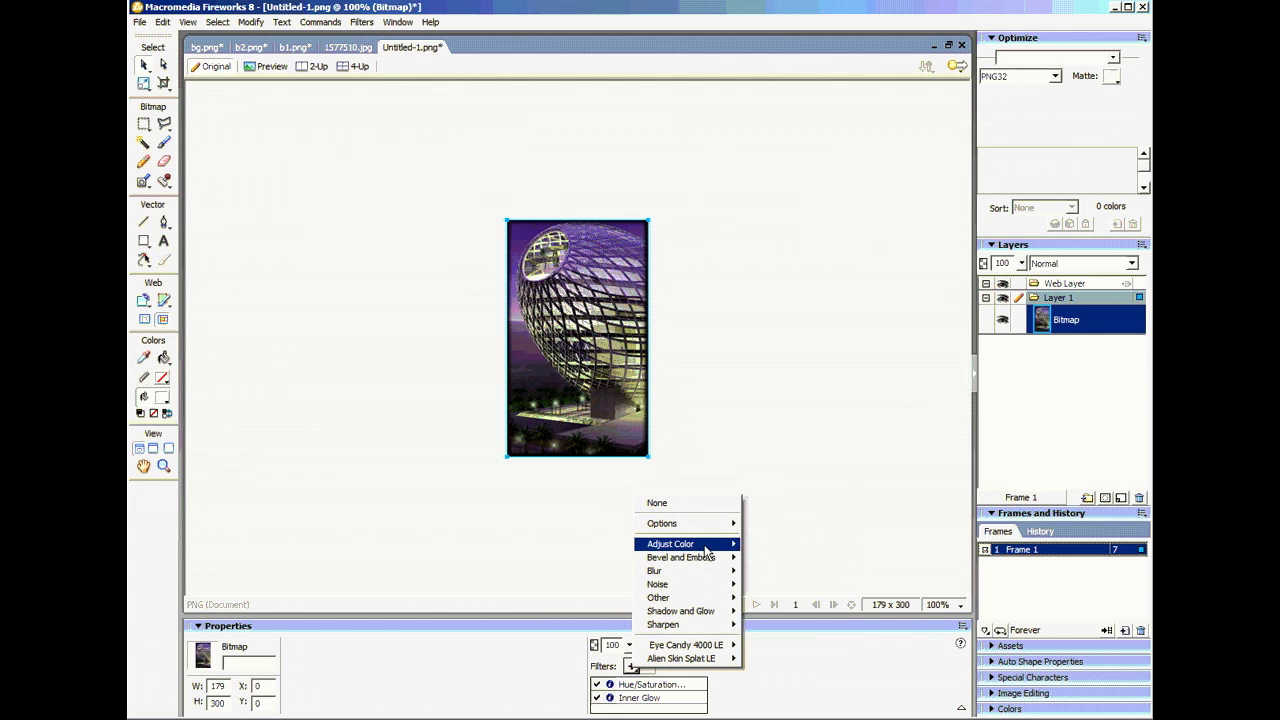
mouse_move(718, 546)
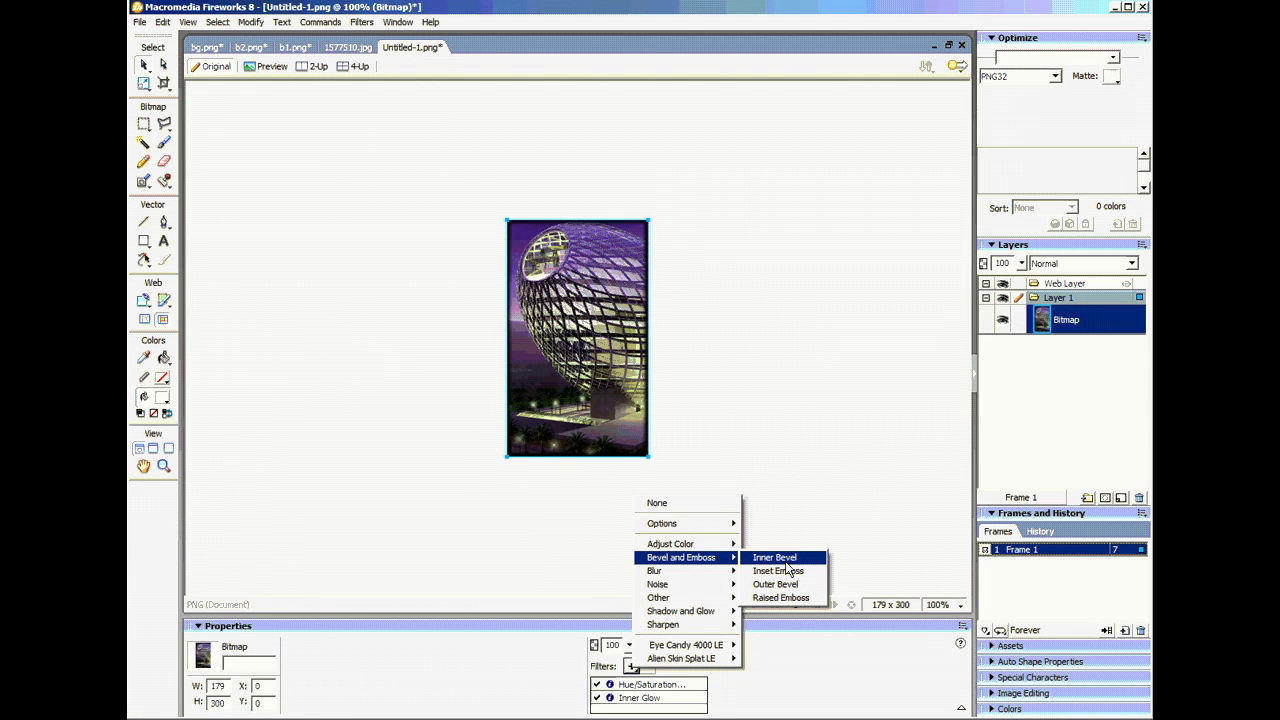
click(786, 561)
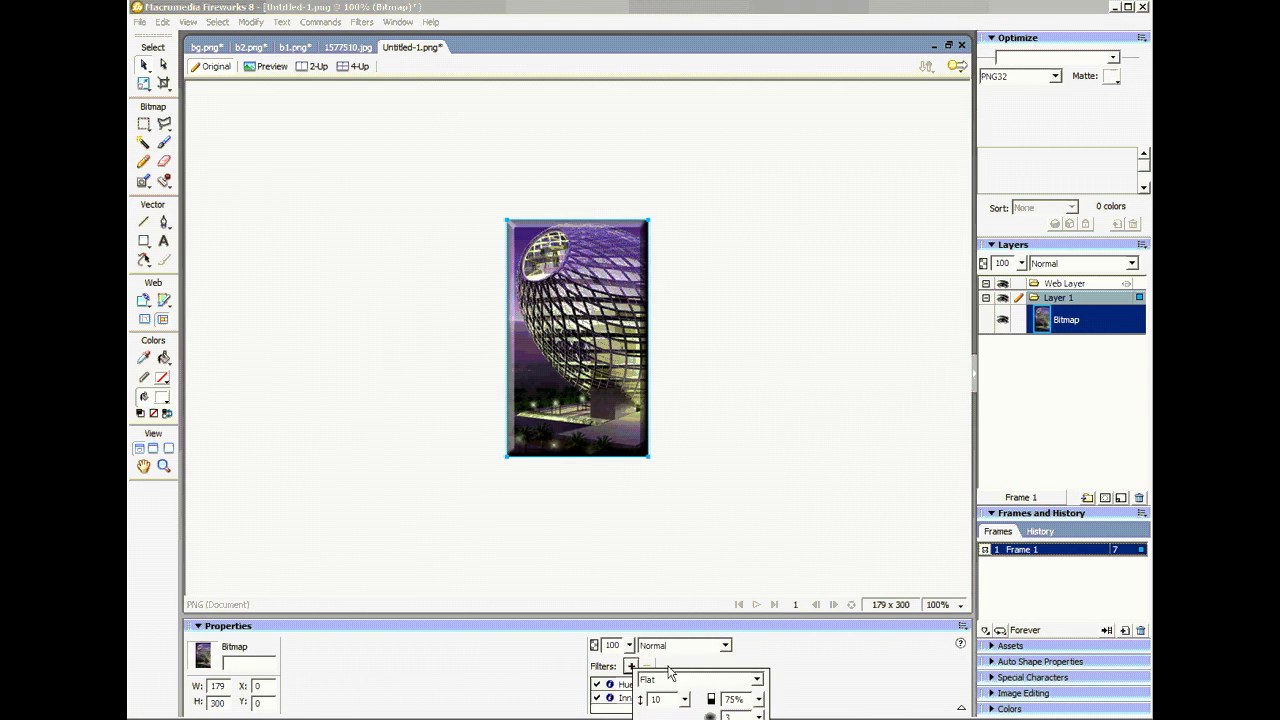
click(757, 679)
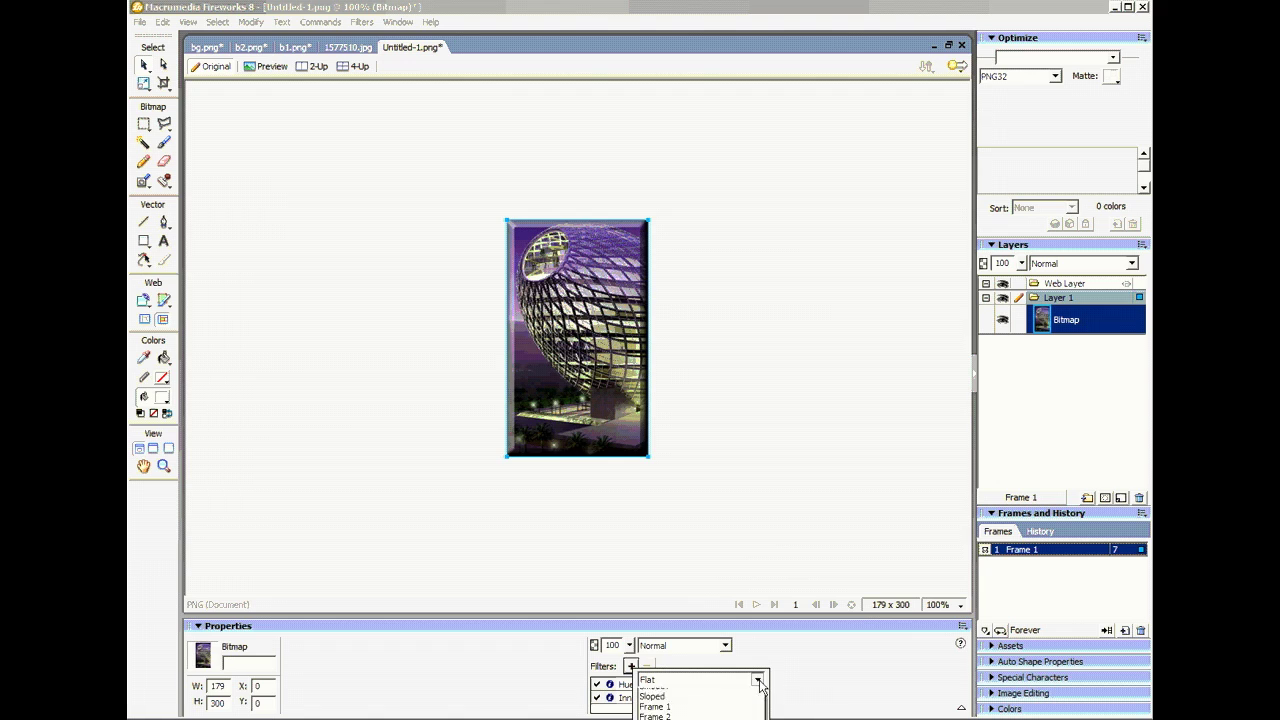
click(700, 716)
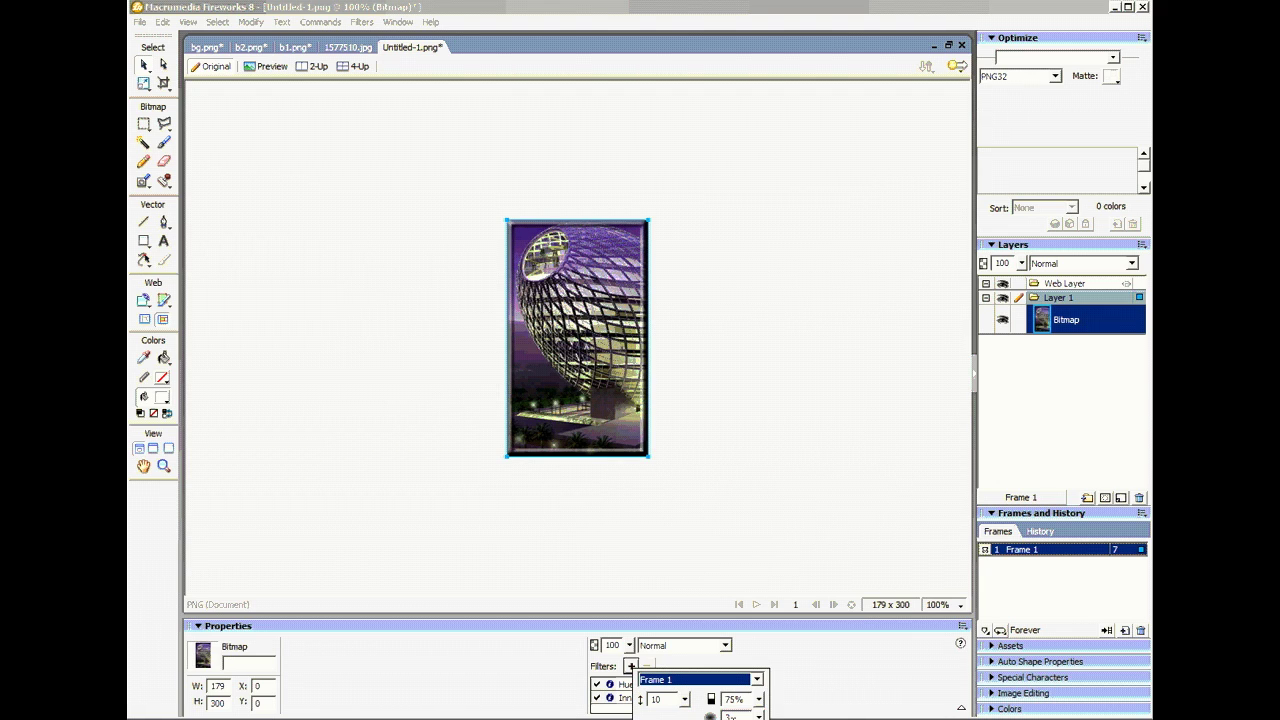
drag(685, 701, 687, 717)
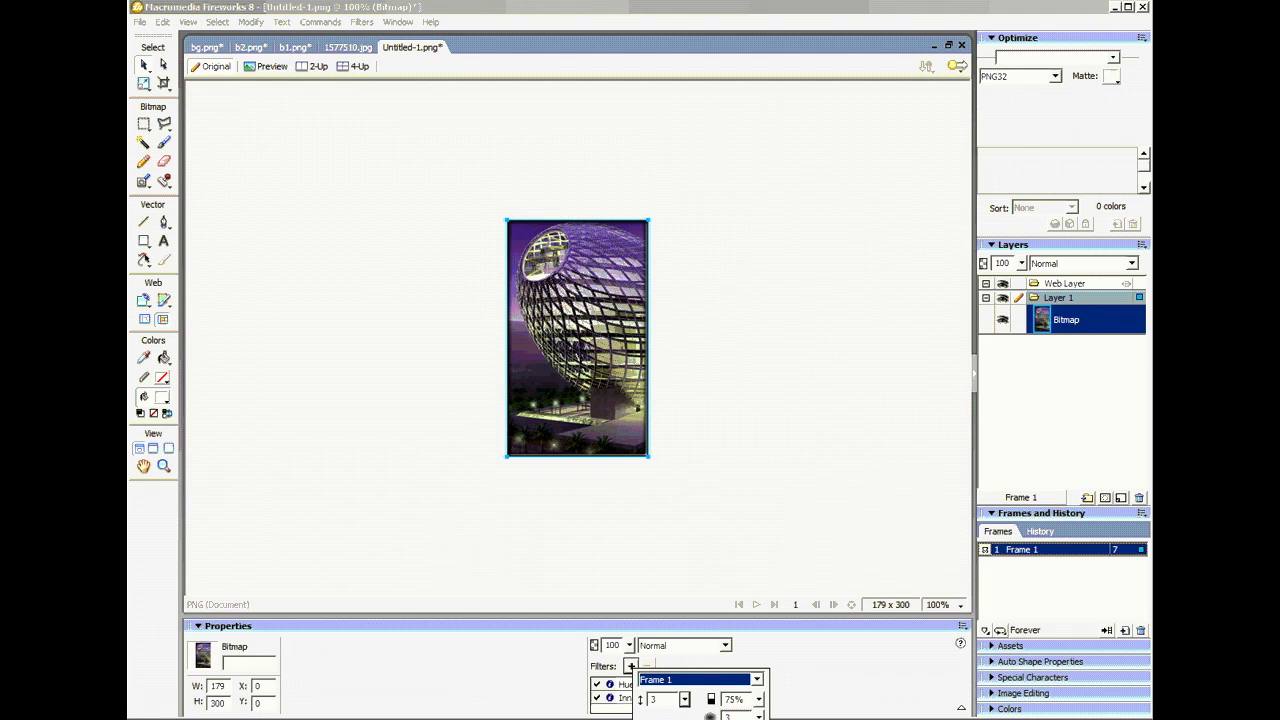
drag(758, 716, 759, 718)
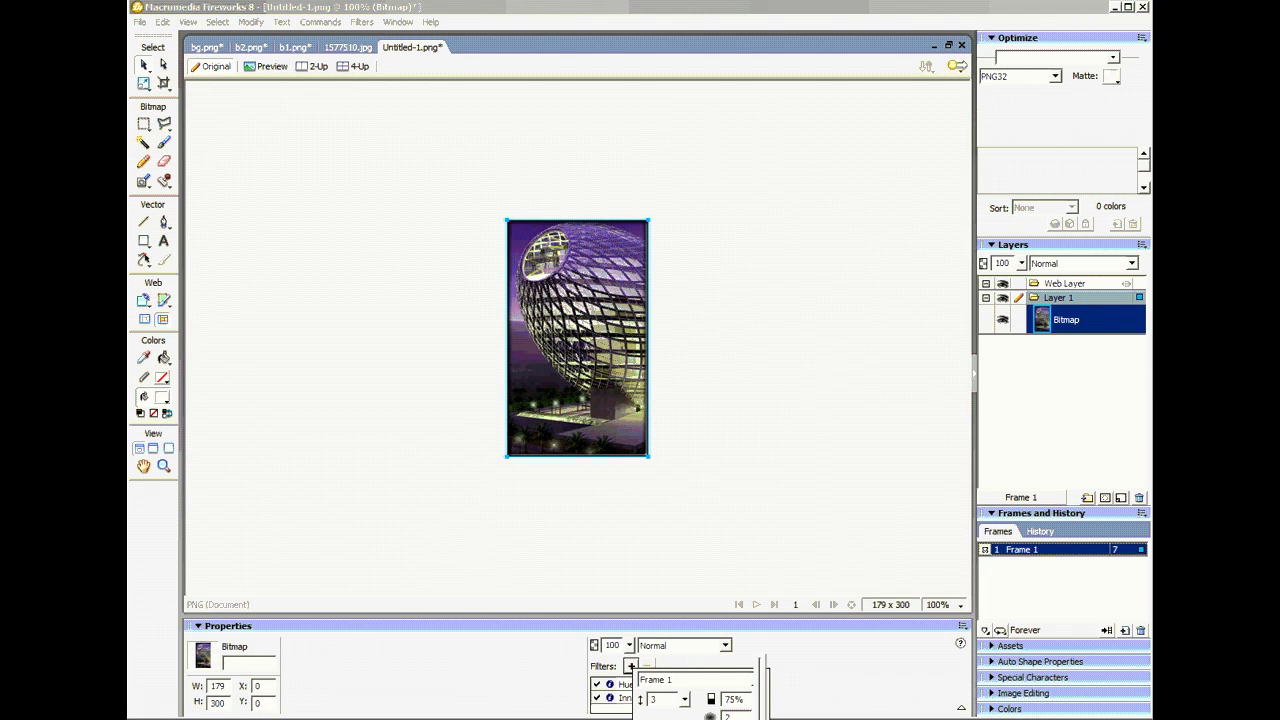
click(688, 546)
click(728, 432)
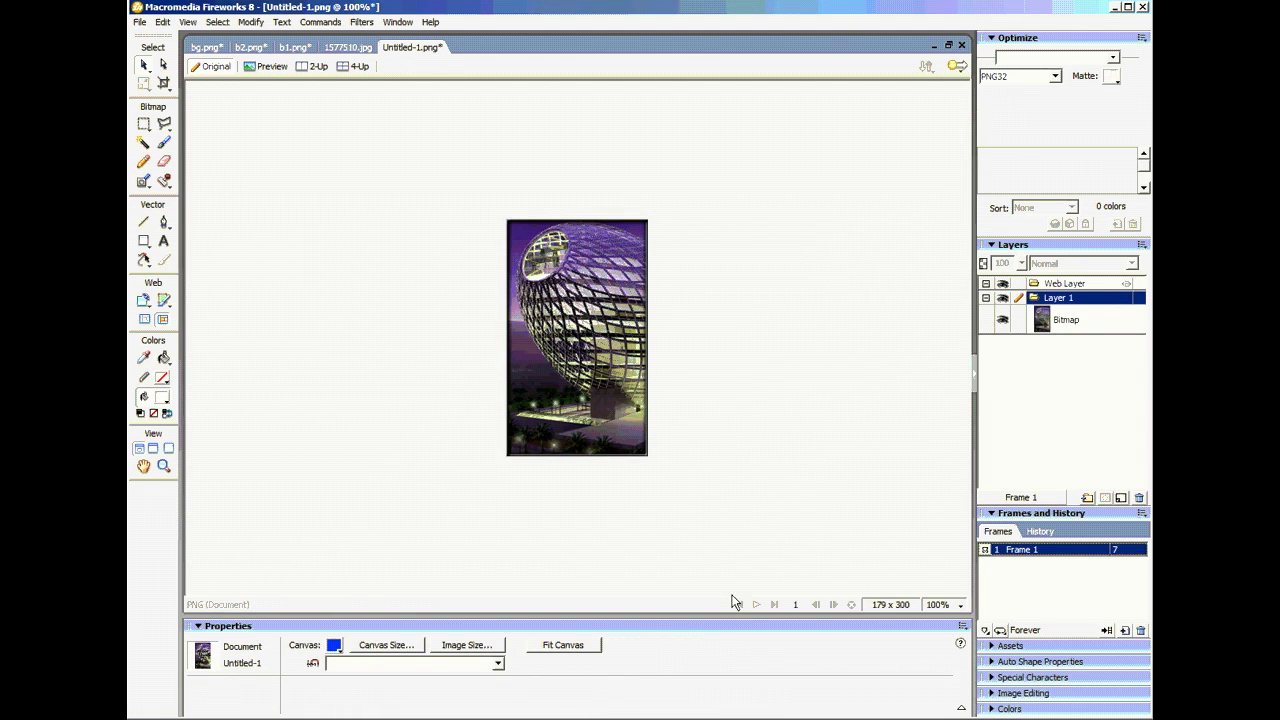
Try the filtered building photo in bg.png without resampling, placed at X 546, Y 70 in the content panel, and delete it again.
click(585, 372)
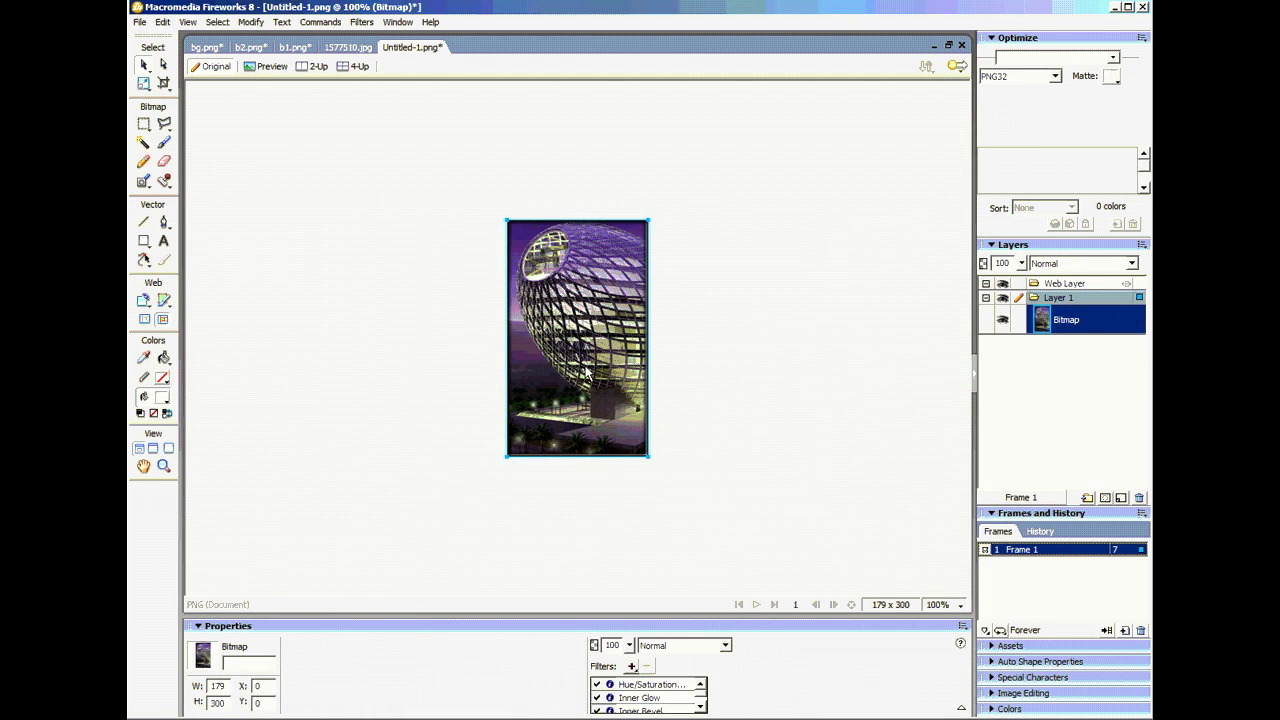
key(ctrl+c)
click(207, 47)
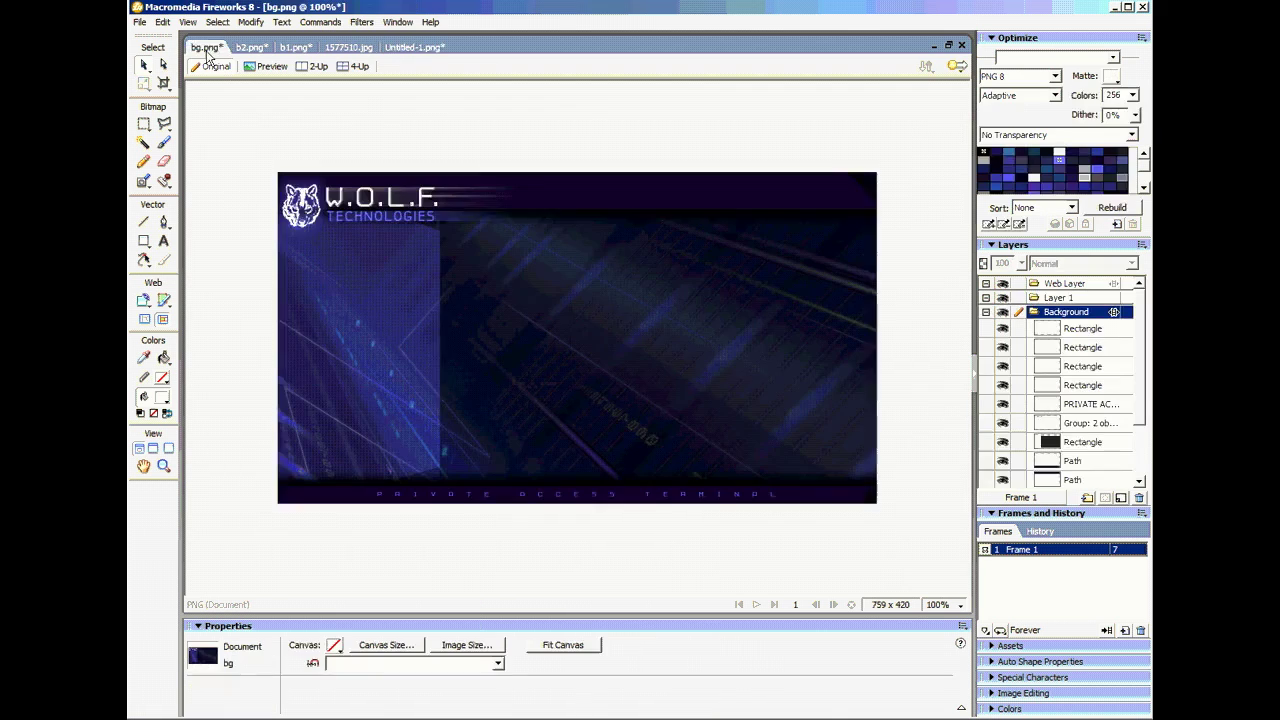
key(ctrl+v)
click(618, 395)
drag(367, 305, 797, 365)
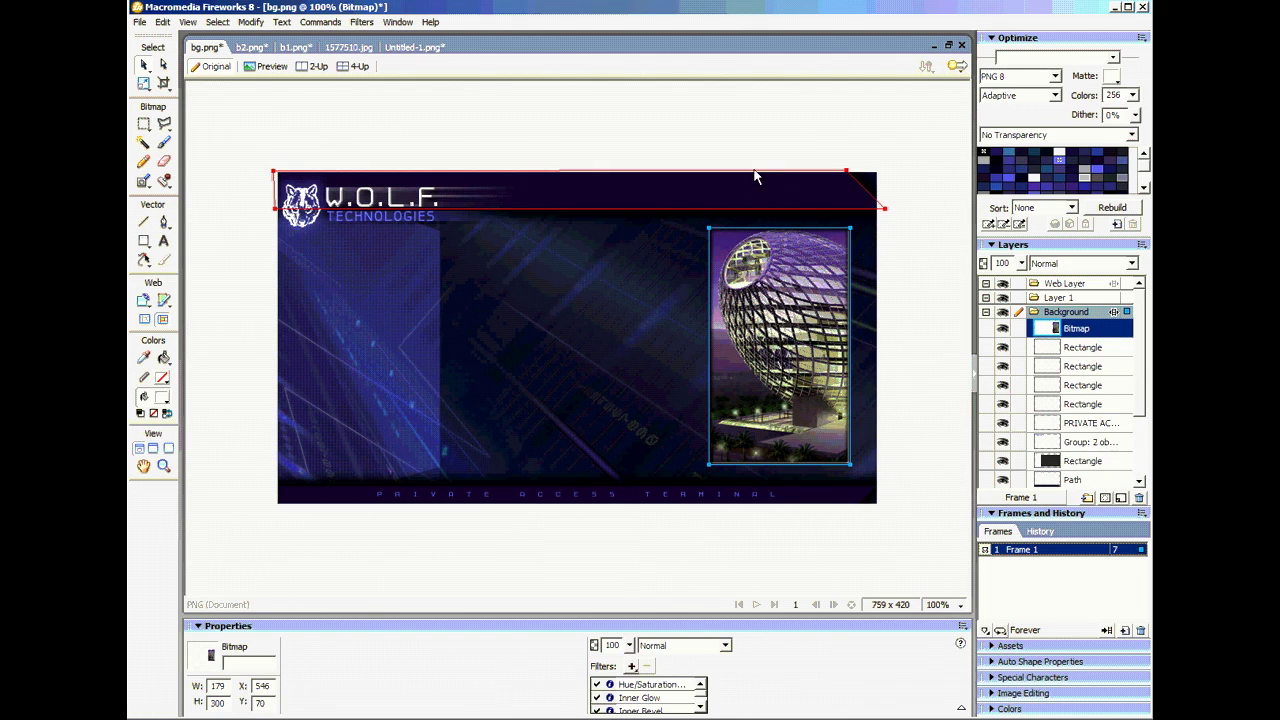
click(880, 392)
click(843, 400)
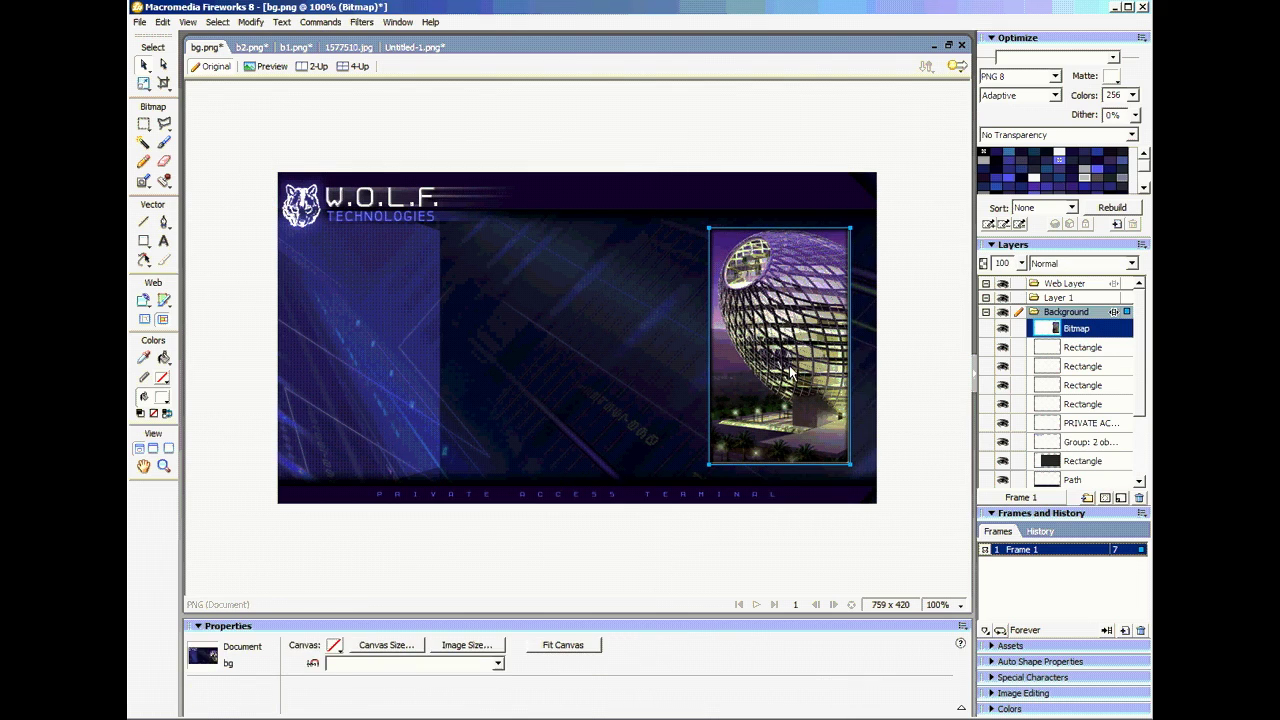
click(931, 346)
click(779, 362)
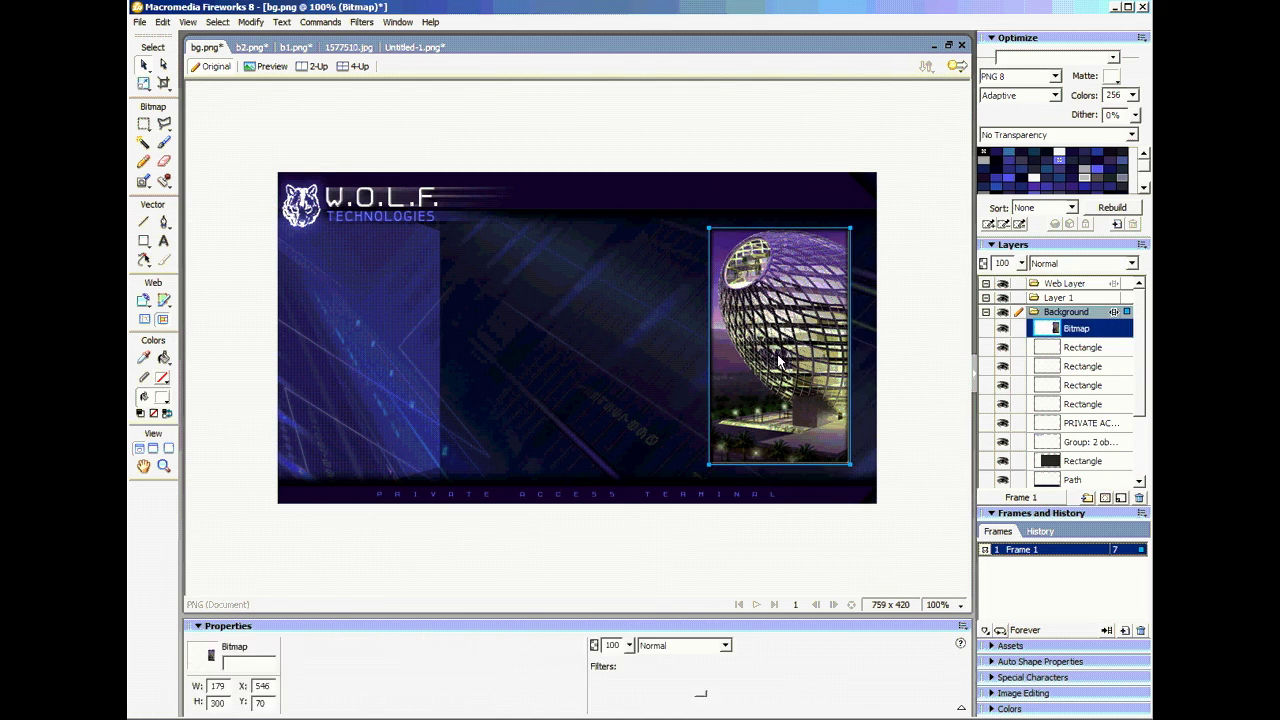
key(Delete)
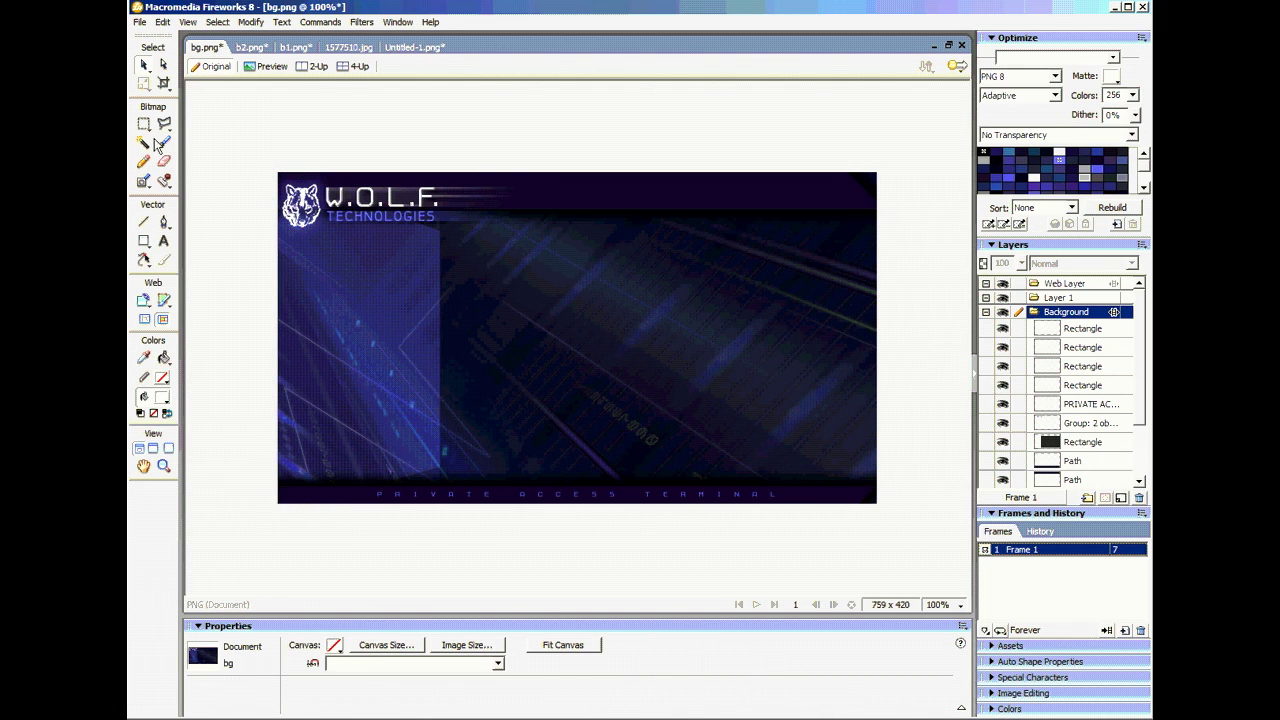
Export the background without the photo to the Desktop as bgwolf.png, images only, replacing the existing file.
click(139, 22)
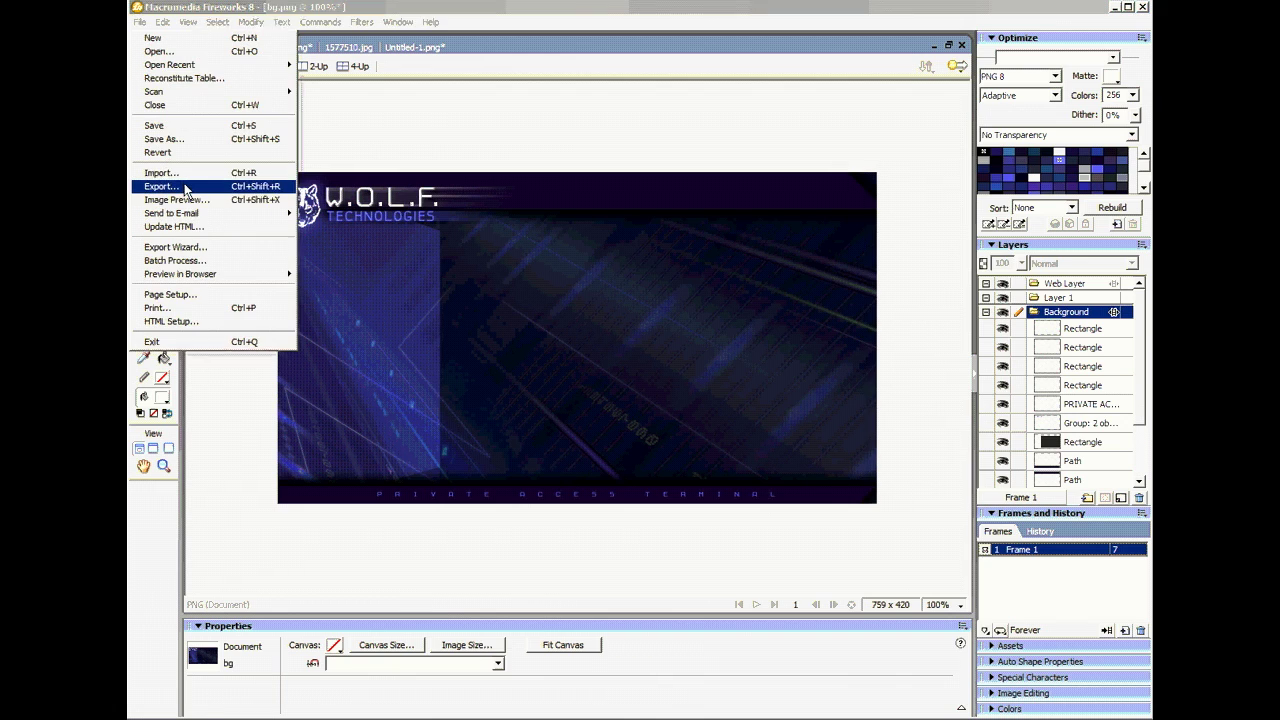
click(165, 186)
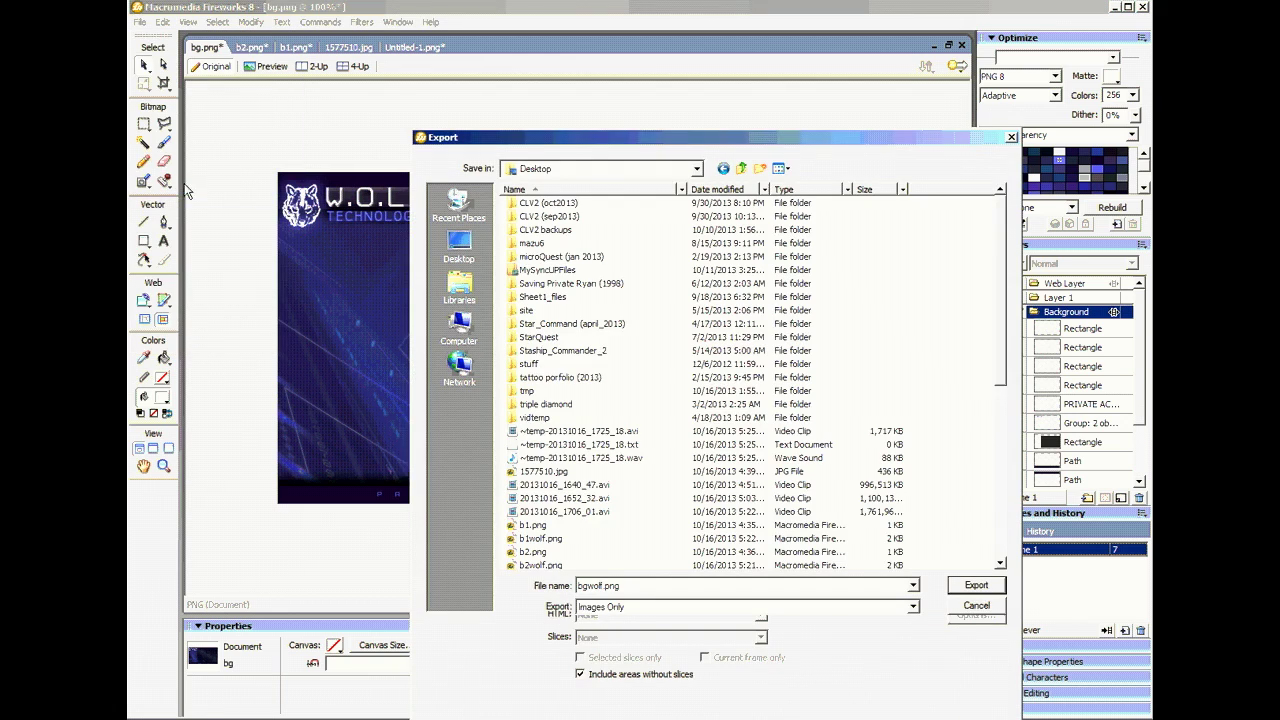
click(978, 587)
click(768, 480)
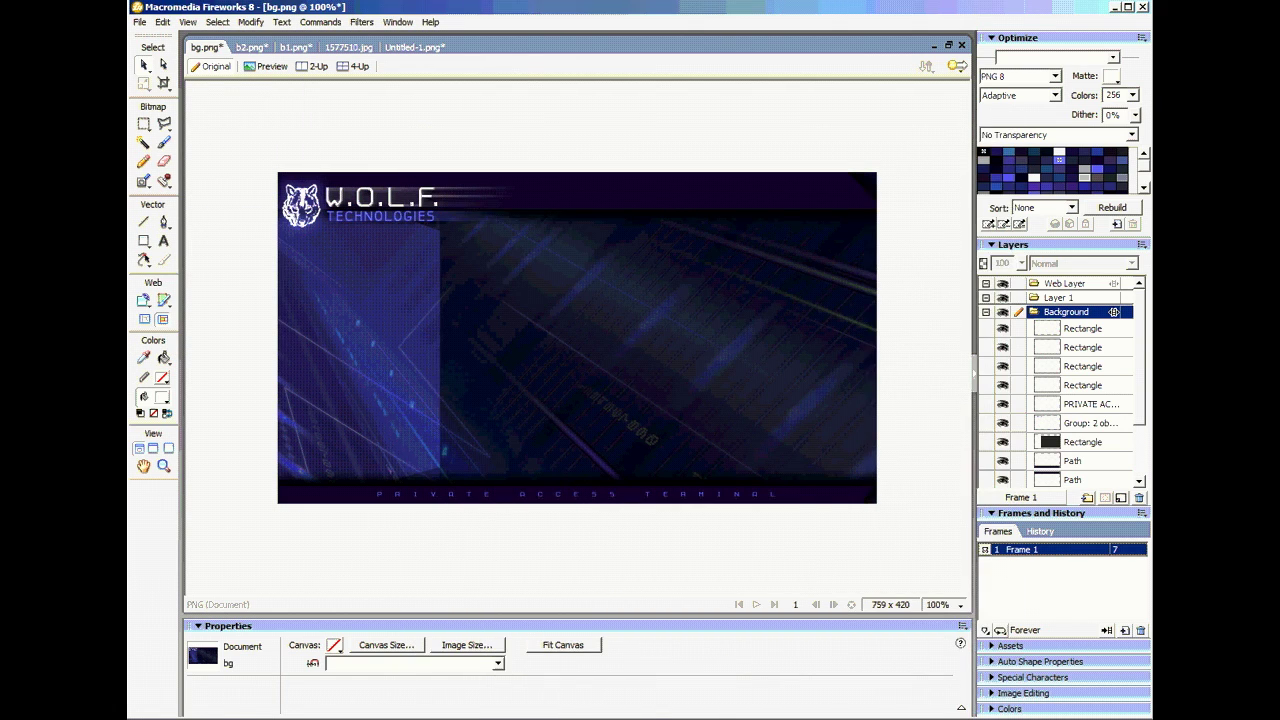
Export the filtered building photo from Untitled-1.png to the Desktop as buildingwolf.png, keeping the existing building.png.
click(251, 47)
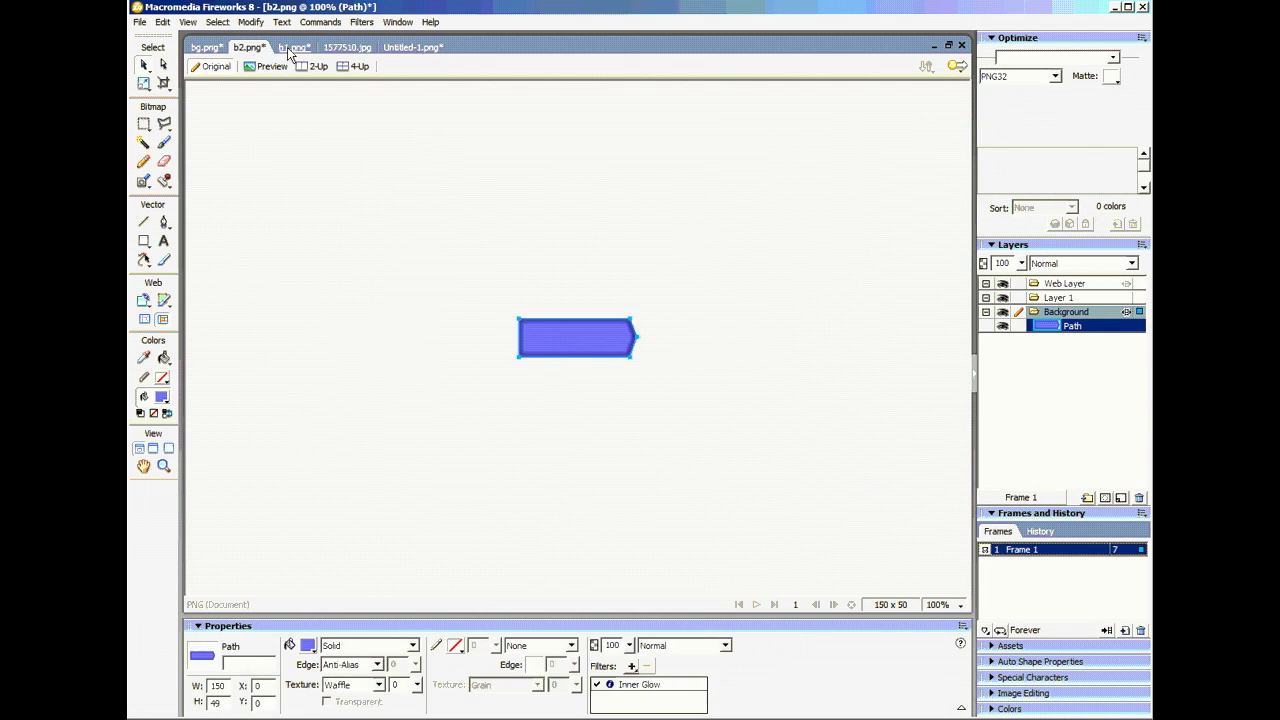
click(287, 47)
click(412, 47)
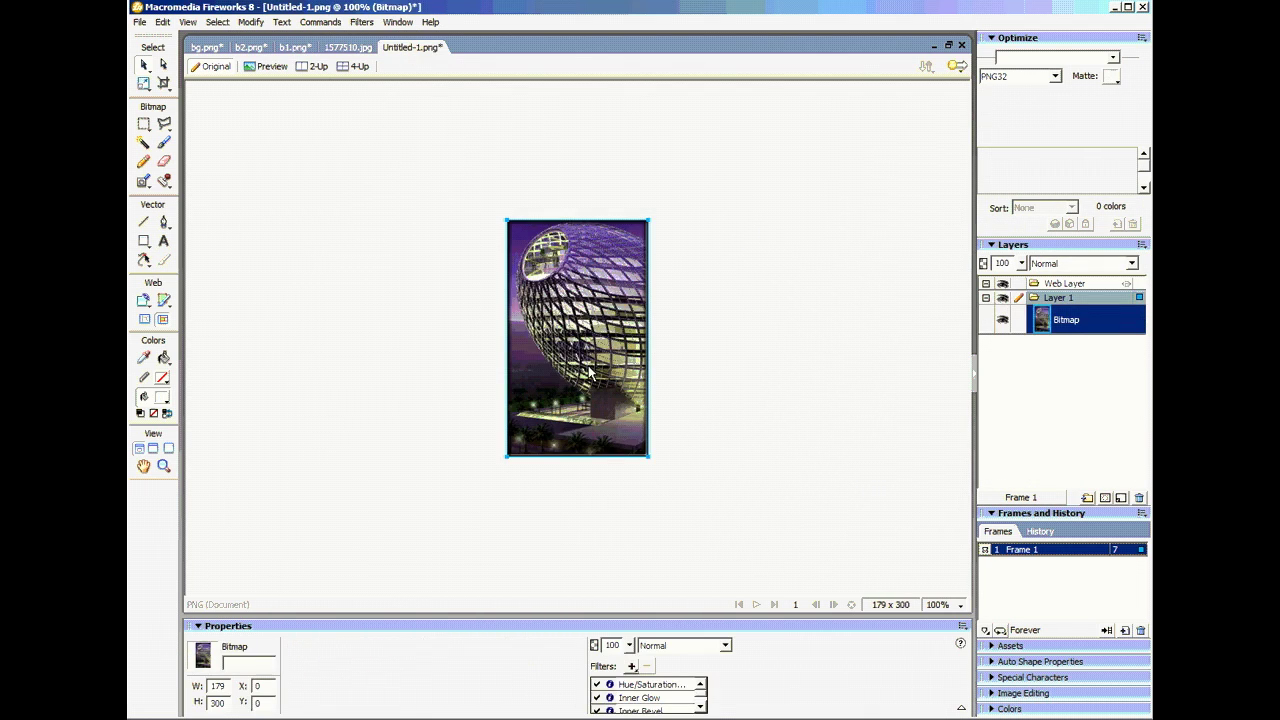
click(140, 22)
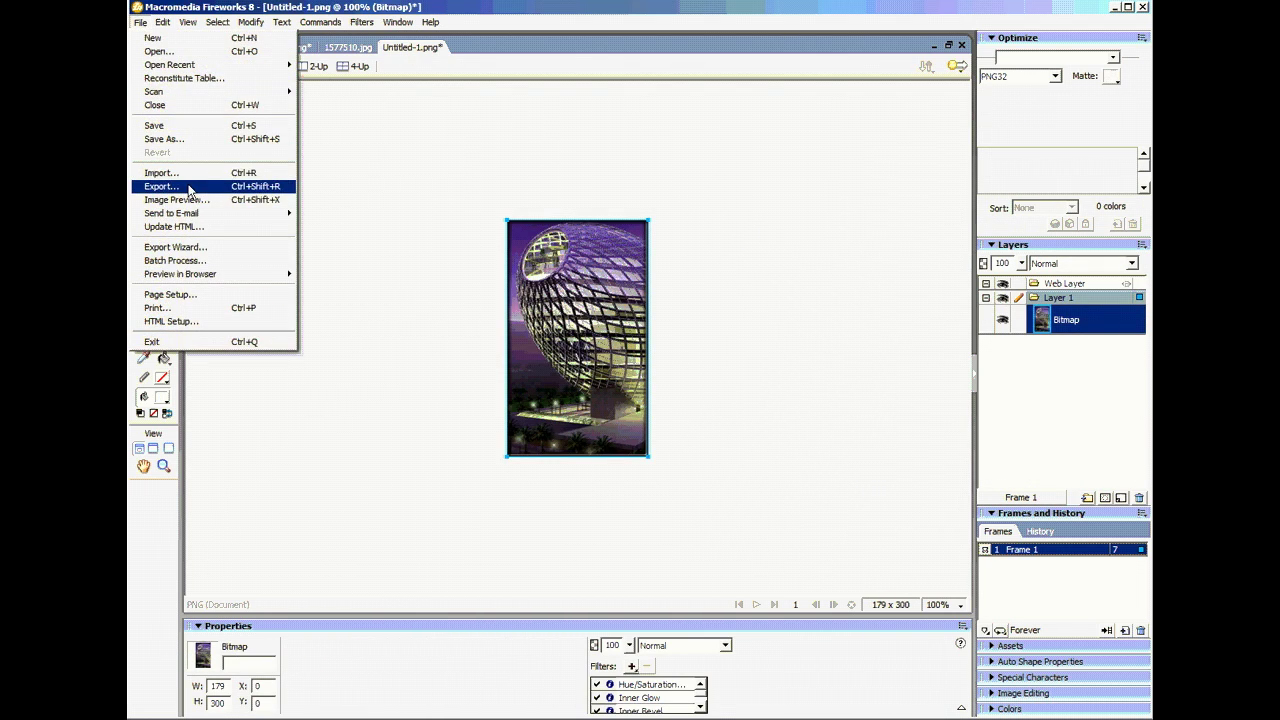
click(190, 187)
click(978, 588)
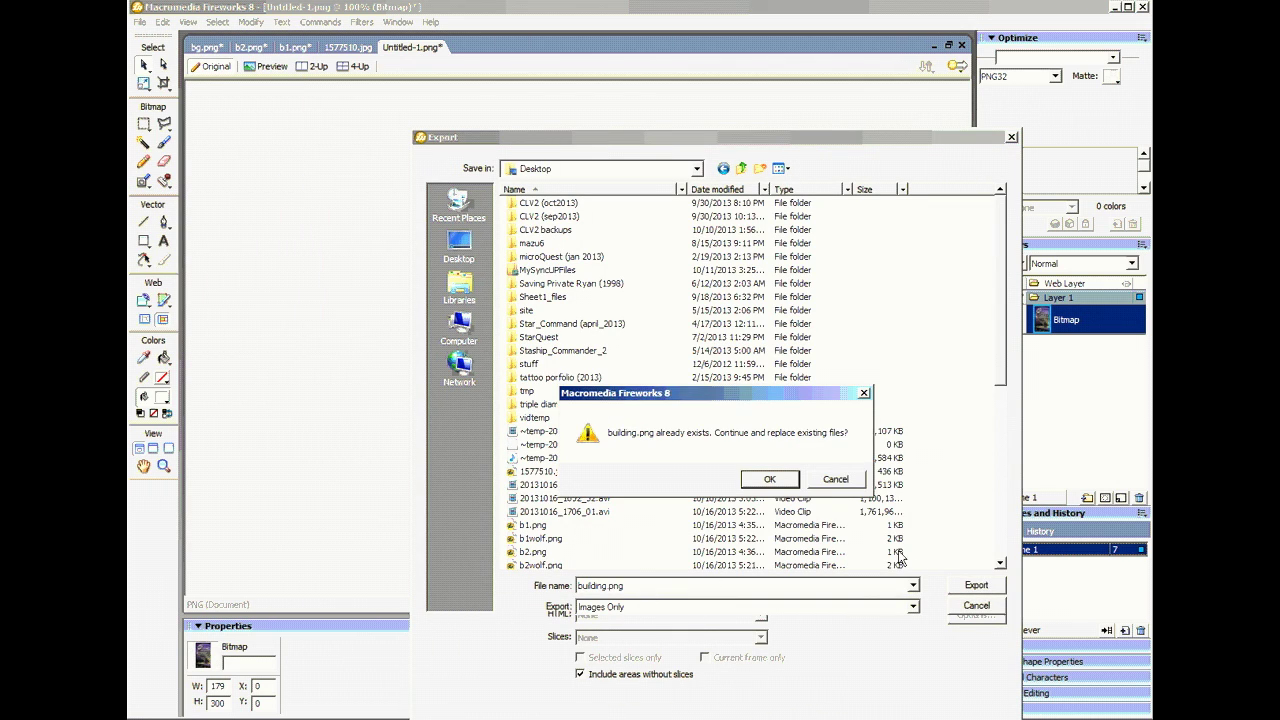
click(848, 481)
click(616, 586)
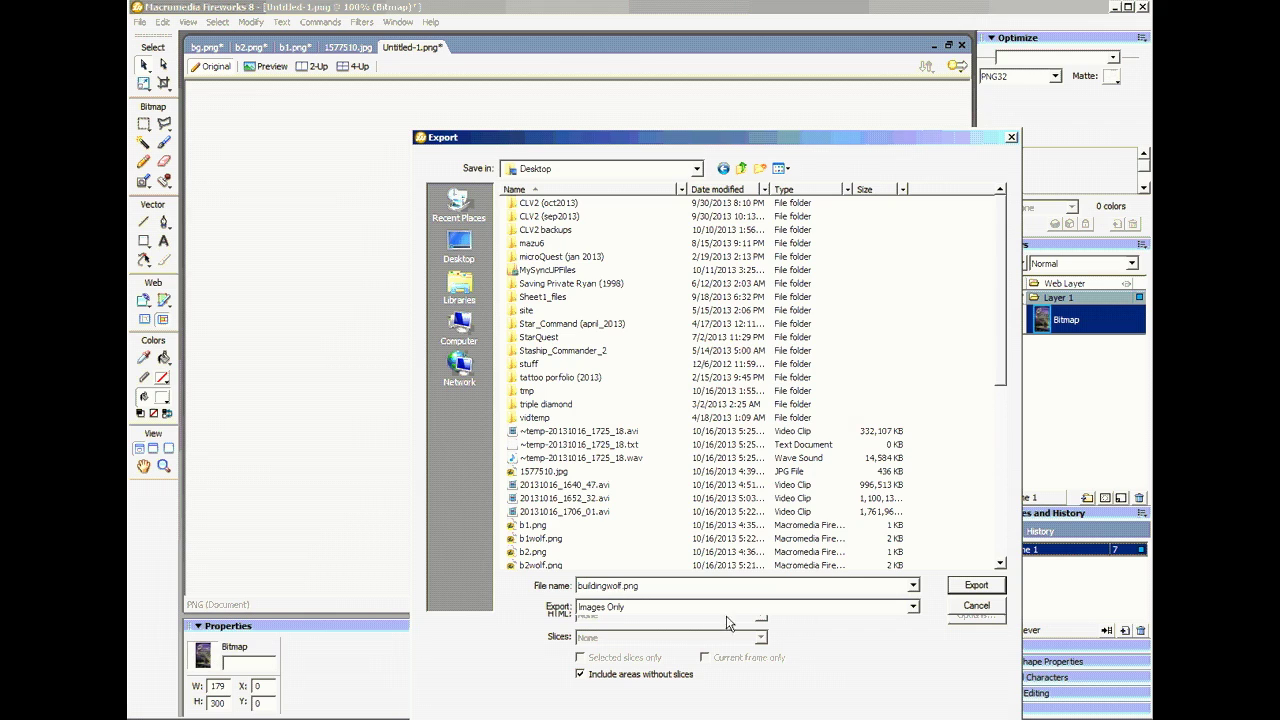
click(978, 586)
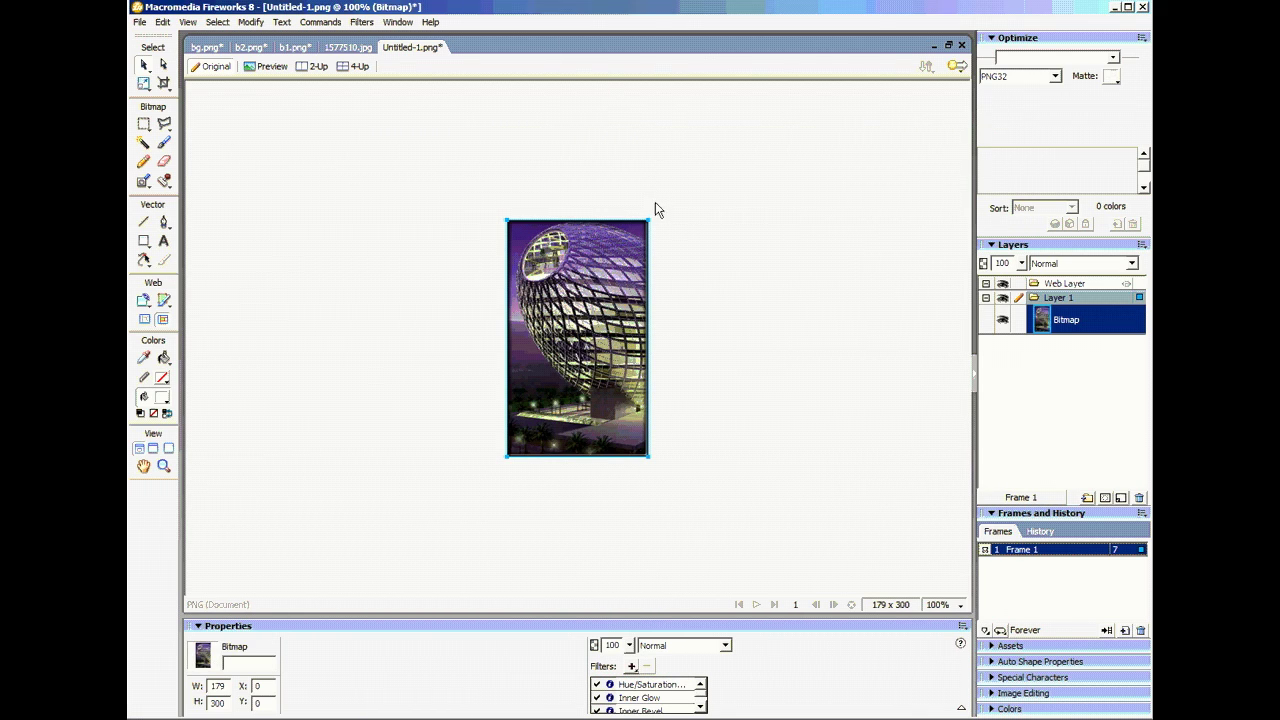
click(719, 184)
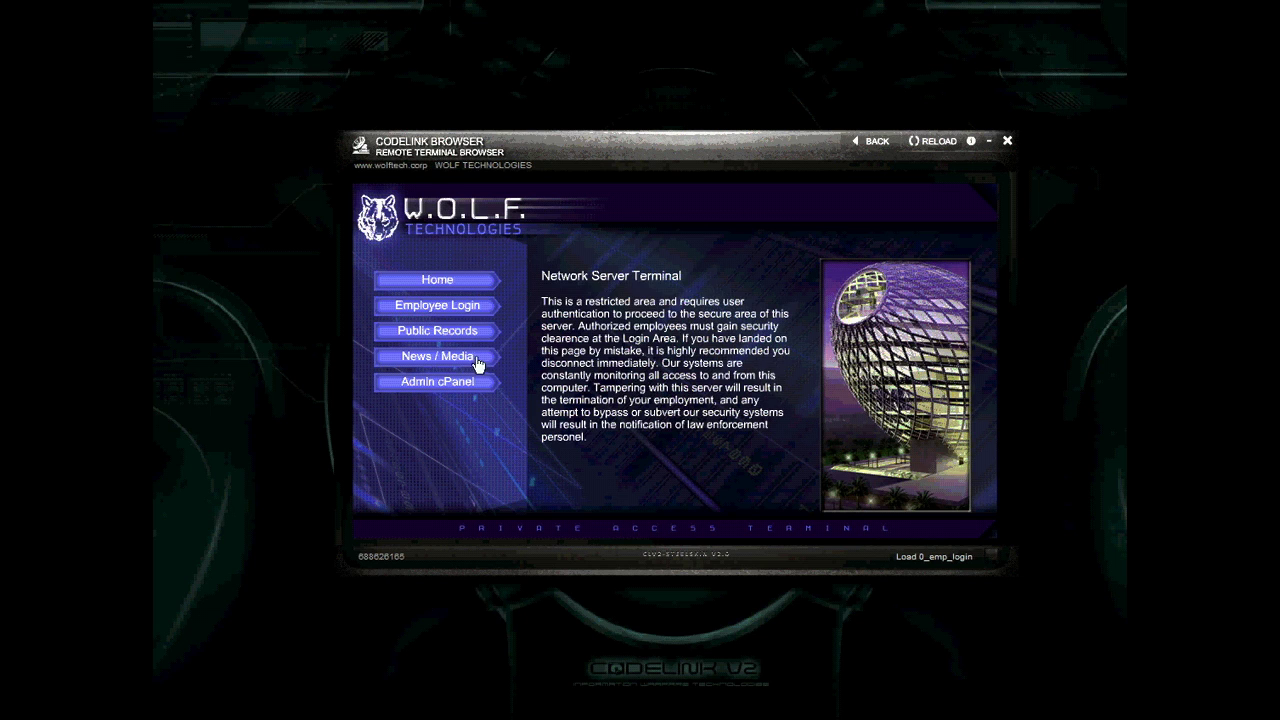
Check the W.O.L.F. Technologies site in the Codelink browser by visiting the Employee Login, Home and Admin cPanel pages.
click(430, 328)
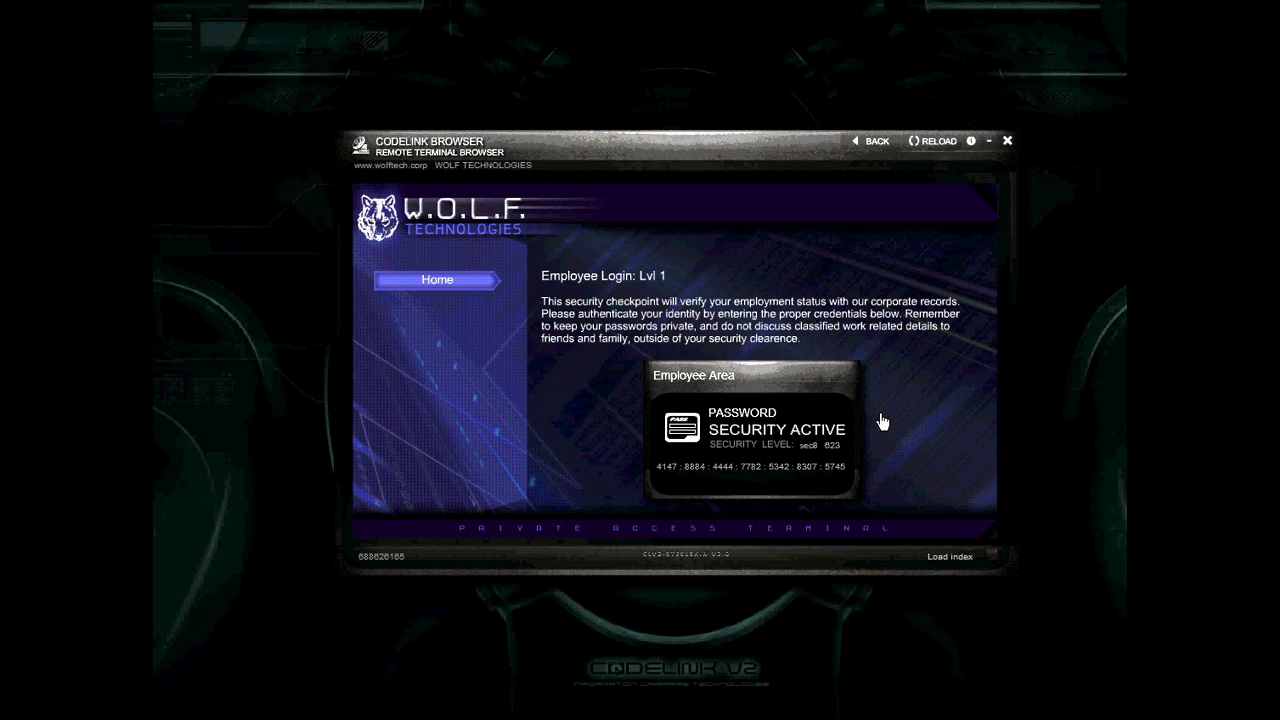
click(471, 286)
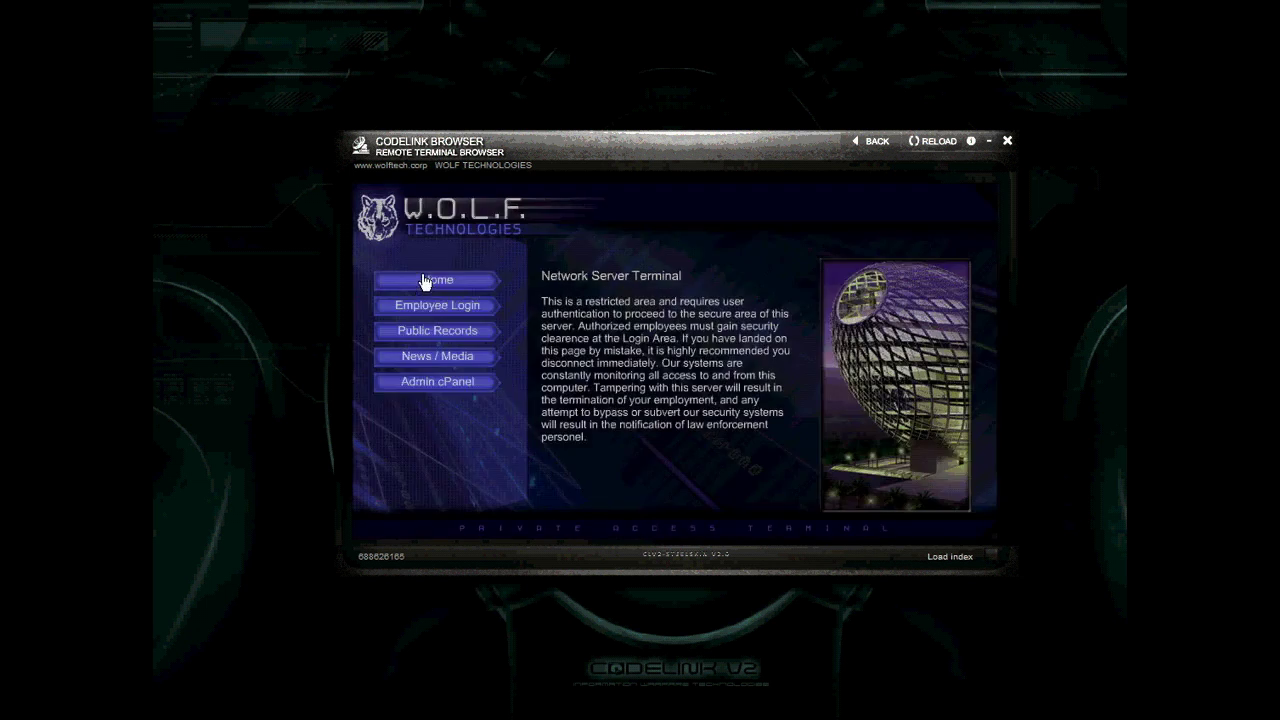
click(428, 389)
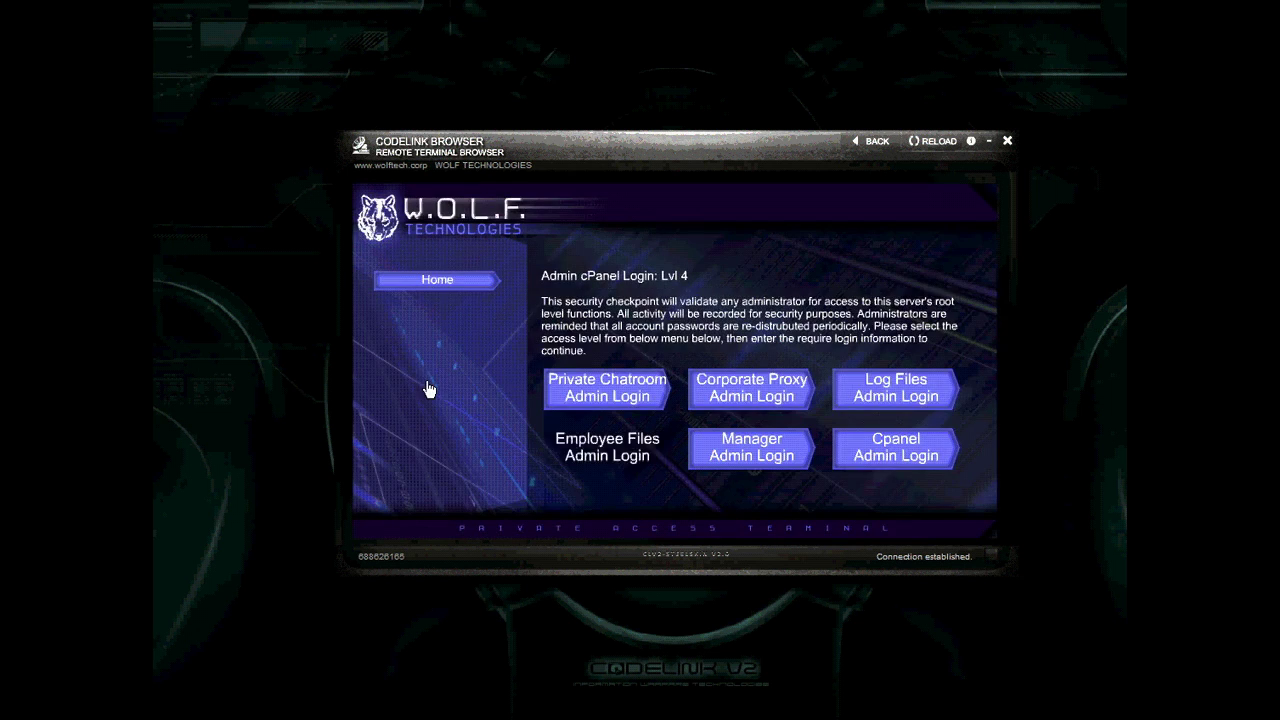